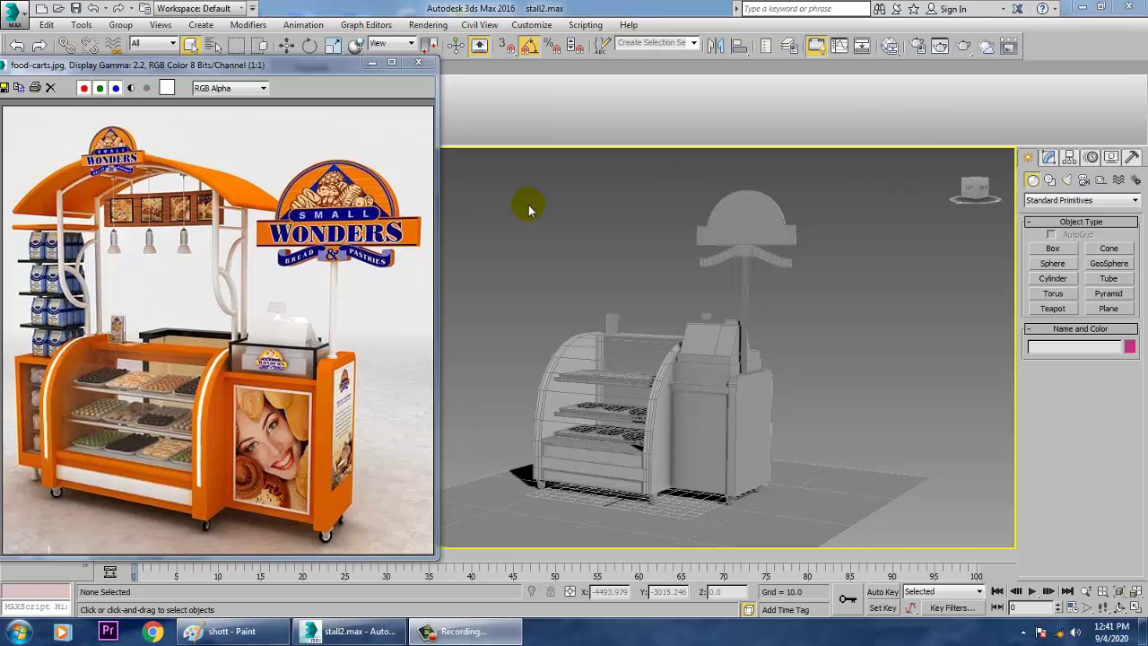
# Reposition the food-cart reference image beside the model and enlarge it to 2:1
pyautogui.moveTo(815, 373)
pyautogui.keyDown('alt'); pyautogui.mouseDown(button='middle')
pyautogui.moveTo(843, 369)
pyautogui.moveTo(814, 367)
pyautogui.mouseUp(button='middle'); pyautogui.keyUp('alt')
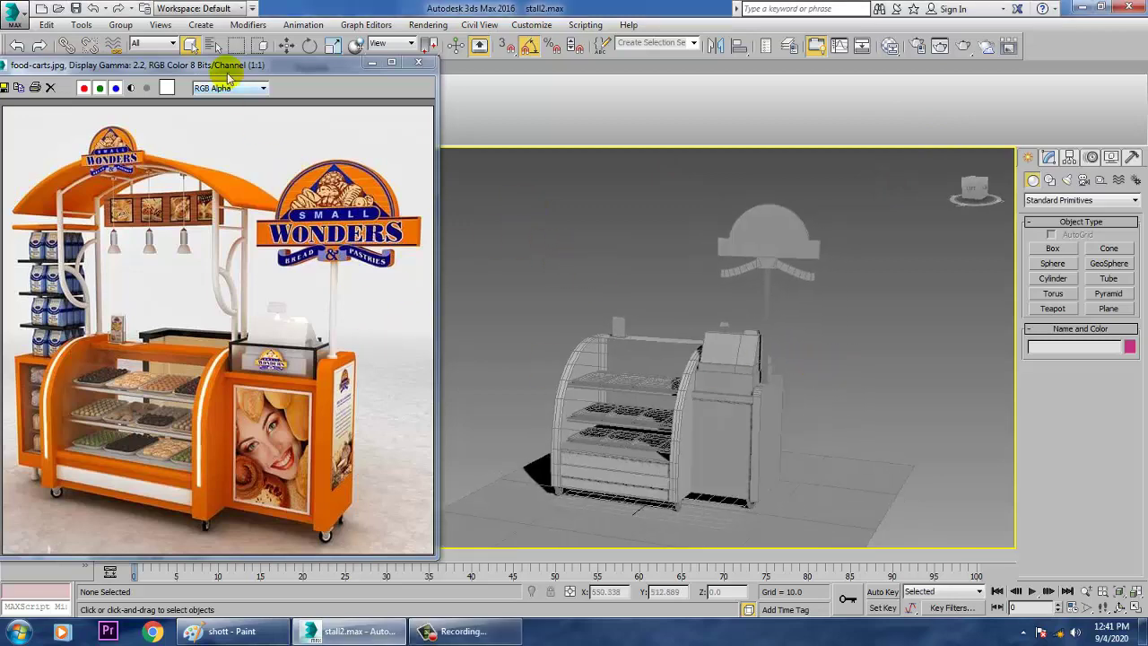
pyautogui.moveTo(228, 75); pyautogui.dragTo(289, 72)
pyautogui.scroll(1, 278, 330)
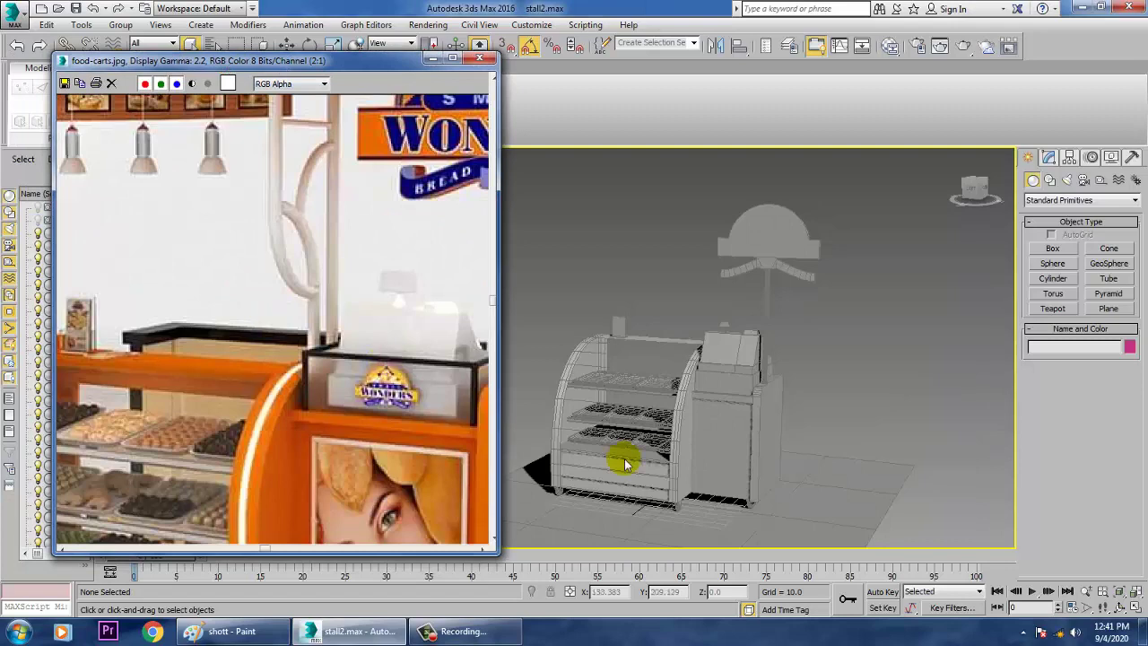
pyautogui.keyDown('alt'); pyautogui.moveTo(856, 439); pyautogui.dragTo(893, 425, button='middle'); pyautogui.keyUp('alt')
pyautogui.click(768, 392)
pyautogui.press('Delete')
pyautogui.scroll(3, 742, 461)
pyautogui.click(742, 460)
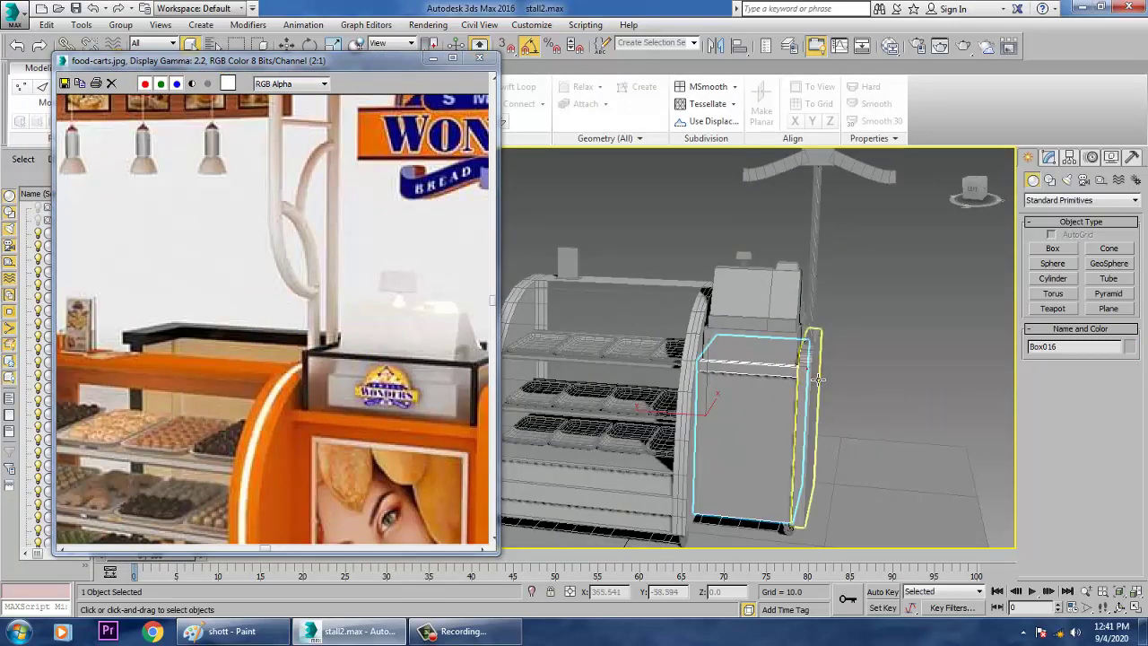
pyautogui.keyDown('ctrl'); pyautogui.click(807, 369); pyautogui.keyUp('ctrl')
pyautogui.keyDown('ctrl'); pyautogui.click(745, 317); pyautogui.keyUp('ctrl')
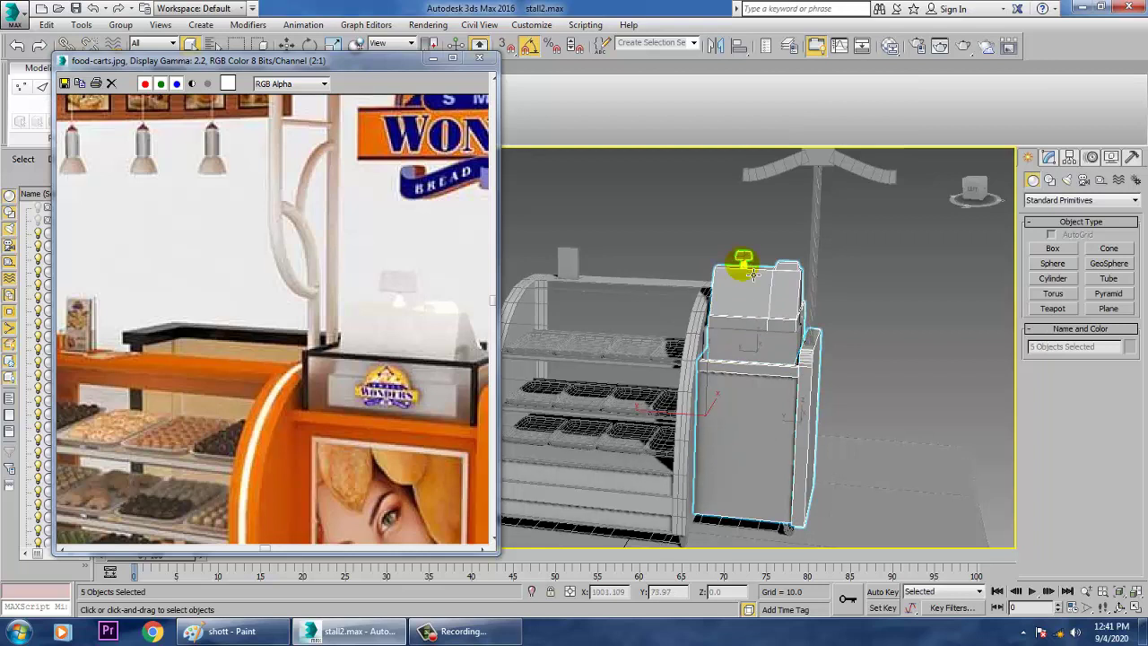
pyautogui.click(927, 354)
# Mirror the cash-register counter's box across the Y axis as a copy
pyautogui.click(754, 462)
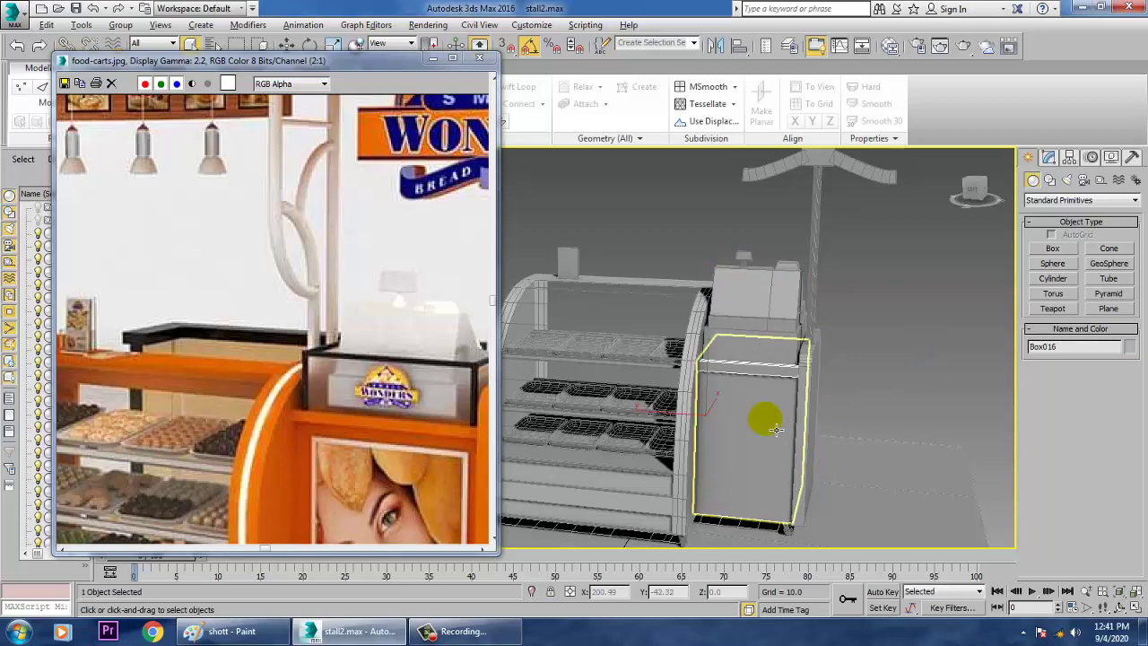
pyautogui.moveTo(776, 429); pyautogui.dragTo(733, 416, button='middle')
pyautogui.moveTo(438, 282); pyautogui.dragTo(224, 353, button='middle')
pyautogui.keyDown('alt'); pyautogui.moveTo(826, 388); pyautogui.dragTo(889, 394, button='middle'); pyautogui.keyUp('alt')
pyautogui.press('w')
pyautogui.moveTo(811, 399); pyautogui.dragTo(863, 399, button='middle')
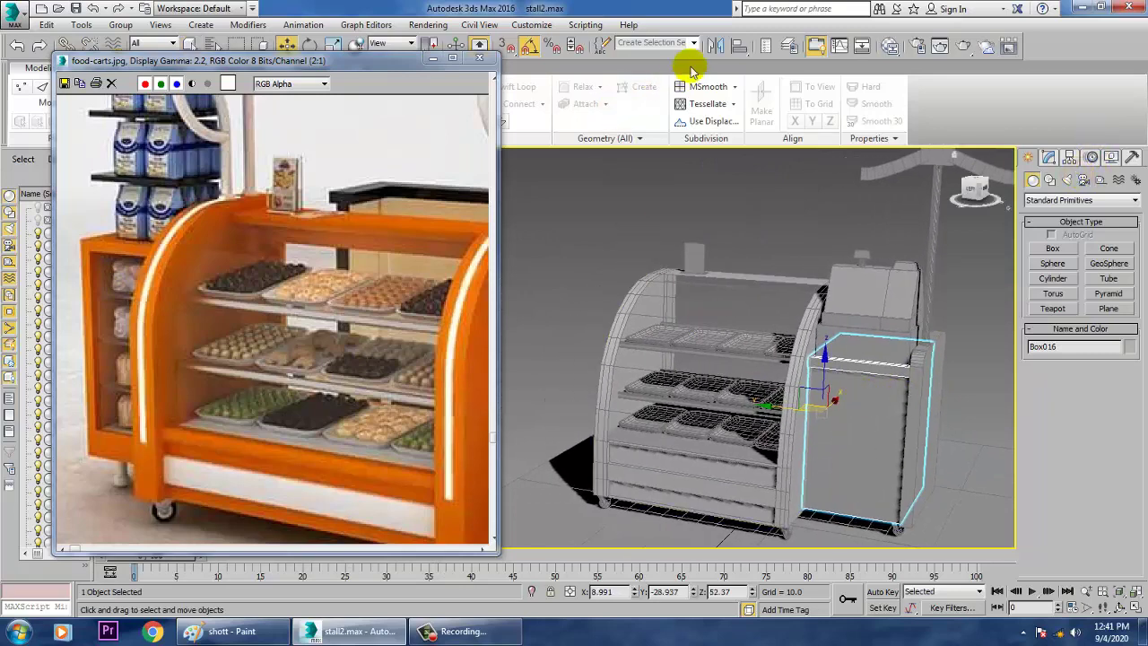
pyautogui.click(718, 45)
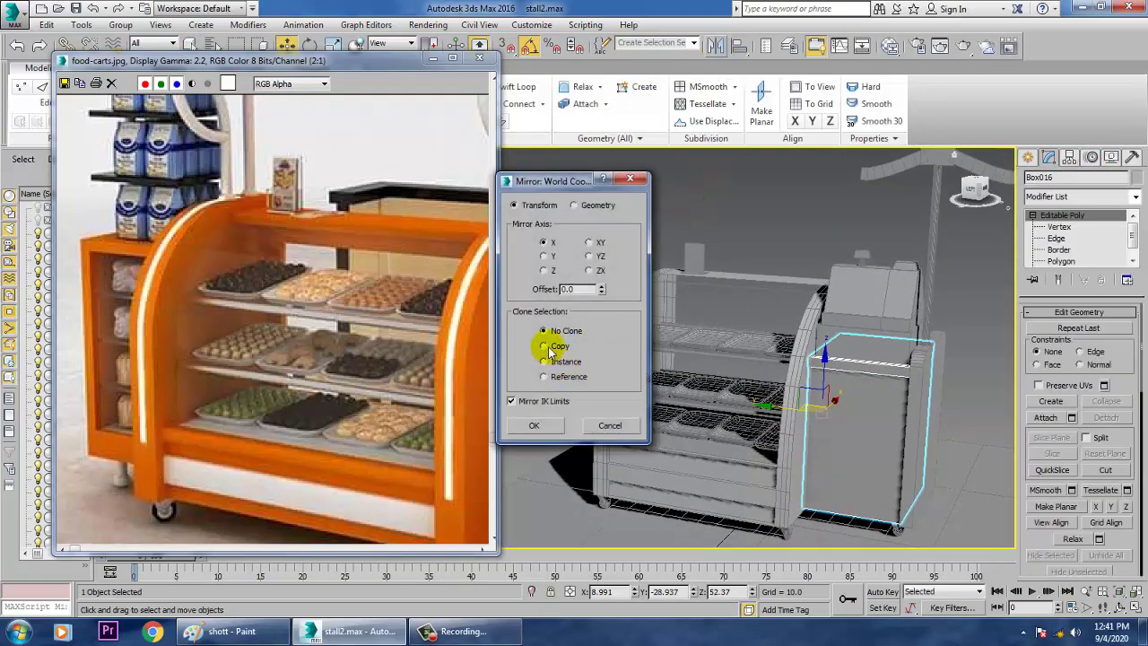
pyautogui.click(547, 348)
pyautogui.click(543, 256)
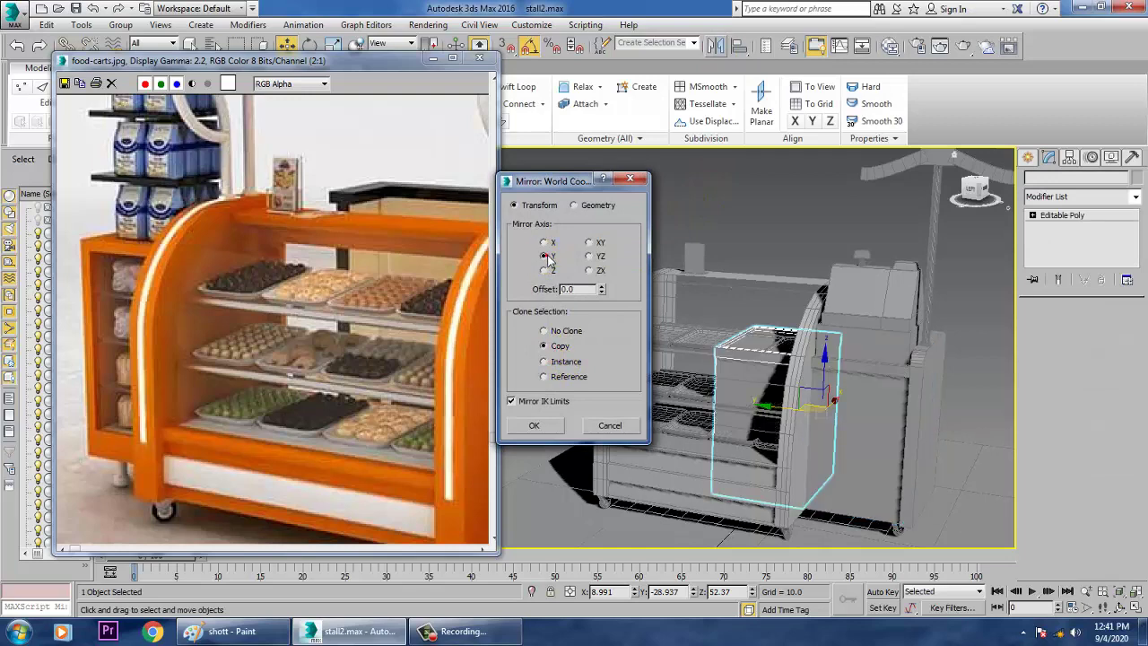
pyautogui.click(534, 427)
# Move the mirrored counter box along Y to the opposite end of the curved display case, as in the reference image
pyautogui.moveTo(782, 421); pyautogui.dragTo(594, 415)
pyautogui.keyDown('alt'); pyautogui.moveTo(637, 372); pyautogui.dragTo(733, 365, button='middle'); pyautogui.keyUp('alt')
pyautogui.scroll(3, 587, 448)
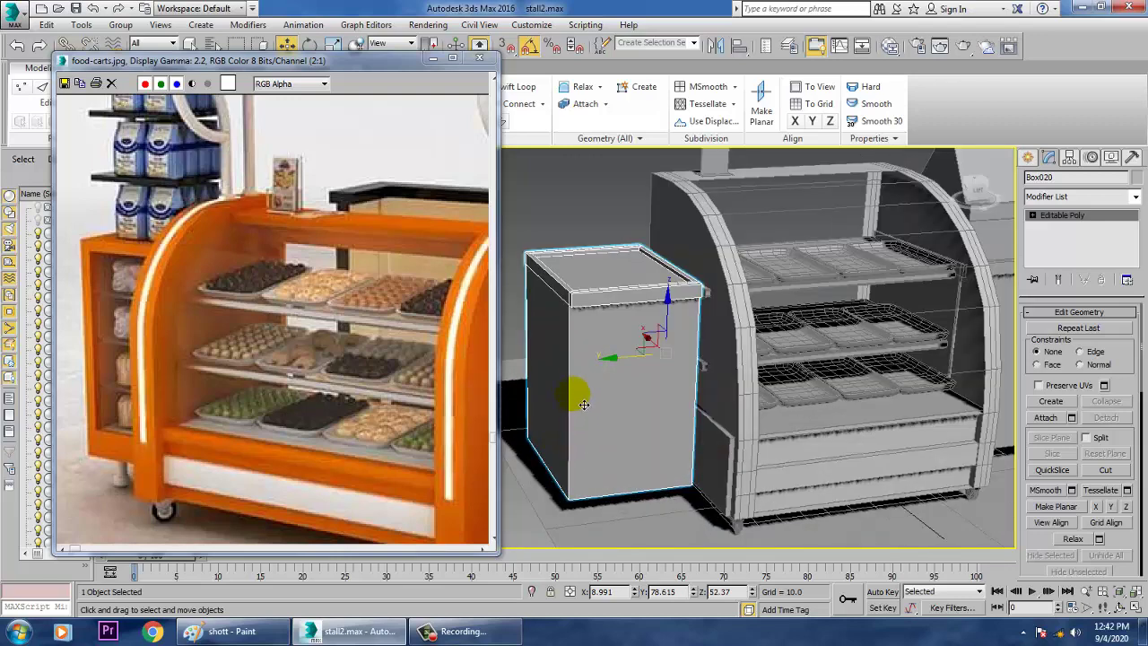
pyautogui.moveTo(621, 368); pyautogui.dragTo(625, 368)
pyautogui.keyDown('alt'); pyautogui.moveTo(790, 430); pyautogui.dragTo(812, 410, button='middle'); pyautogui.keyUp('alt')
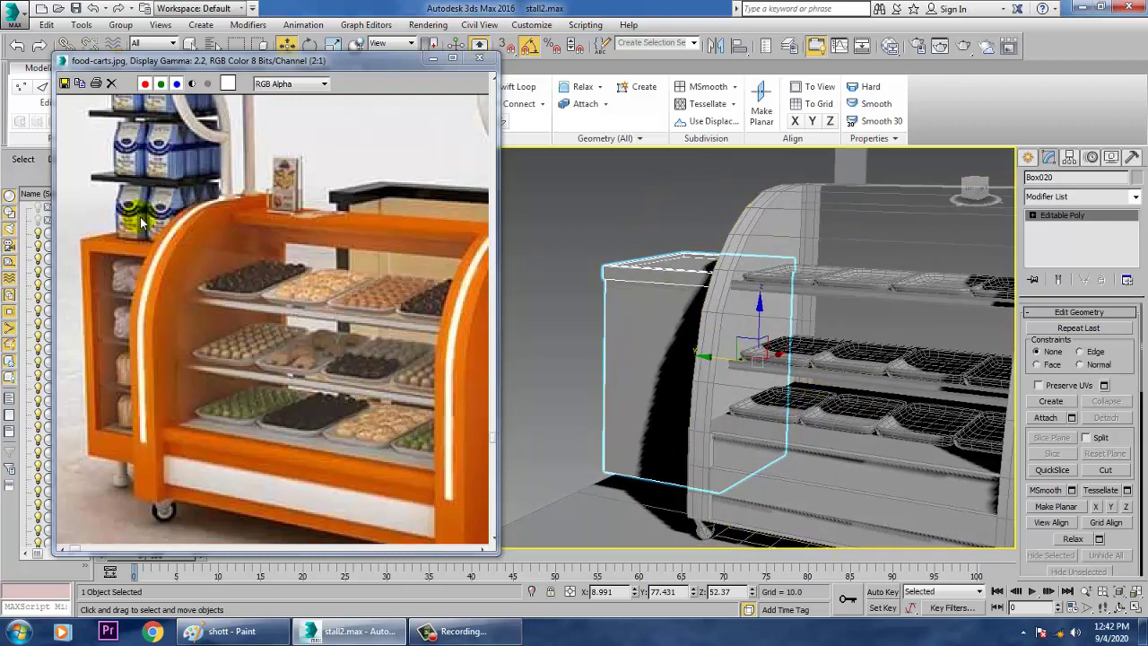
pyautogui.scroll(3, 234, 320)
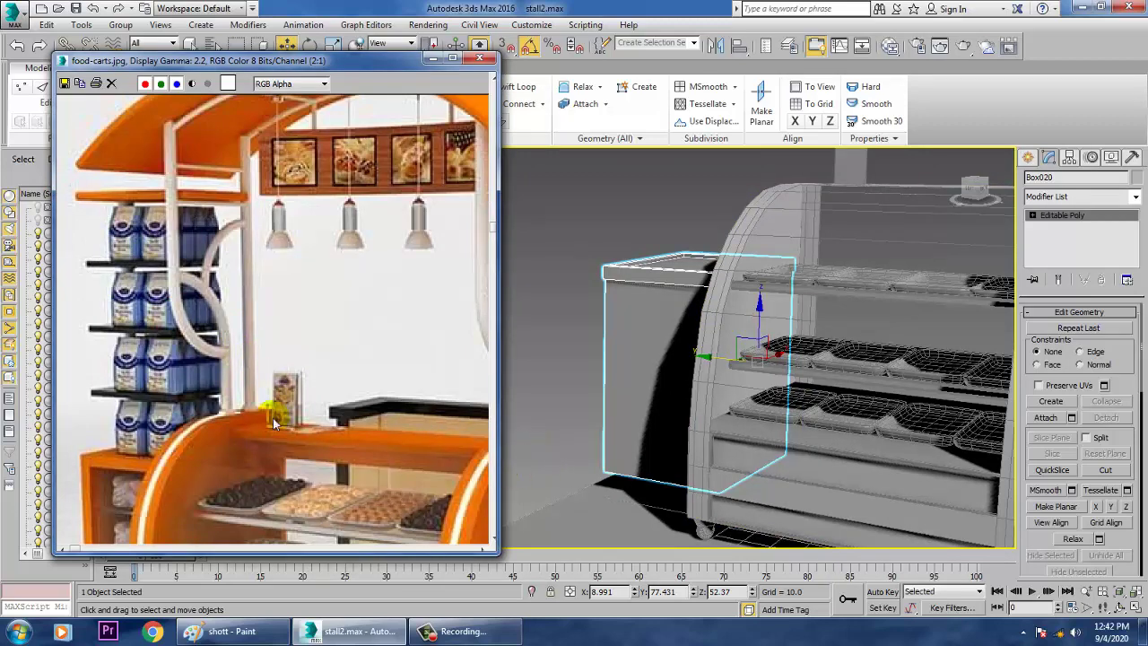
# Convert the mirrored counter box to an editable poly
pyautogui.keyDown('alt'); pyautogui.moveTo(751, 383); pyautogui.dragTo(772, 338, button='middle'); pyautogui.keyUp('alt')
pyautogui.rightClick(701, 312)
pyautogui.moveTo(771, 453)
pyautogui.click(837, 464)
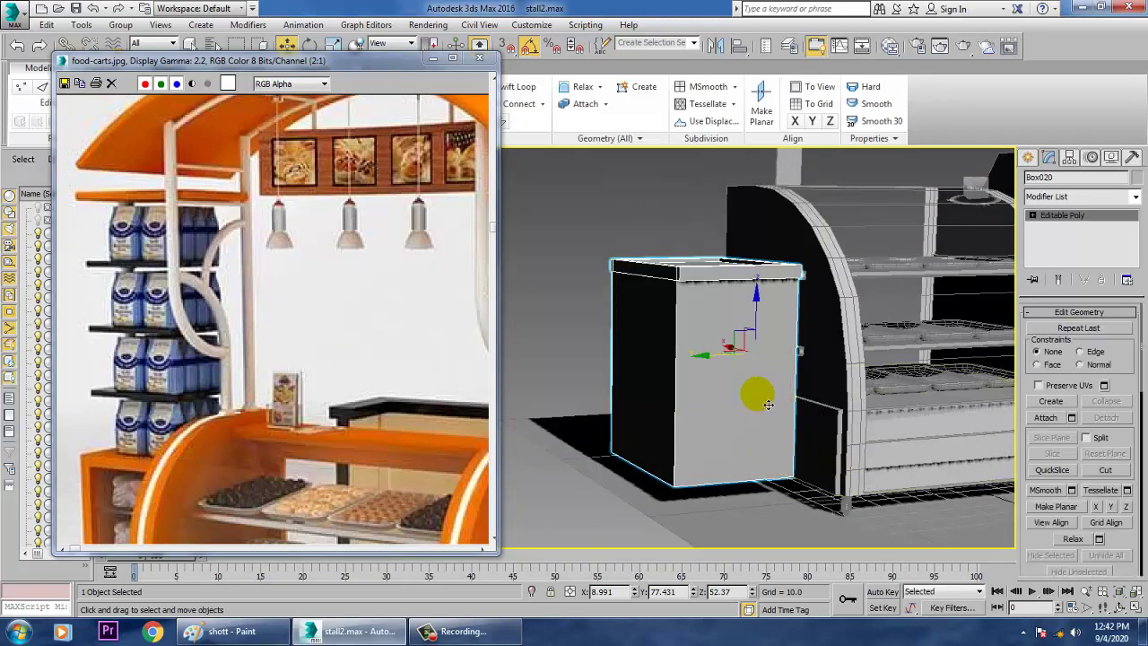
# Inset the three exposed side polygons of the copied cabinet box to form a narrow frame around each face
pyautogui.press('4')
pyautogui.click(760, 372)
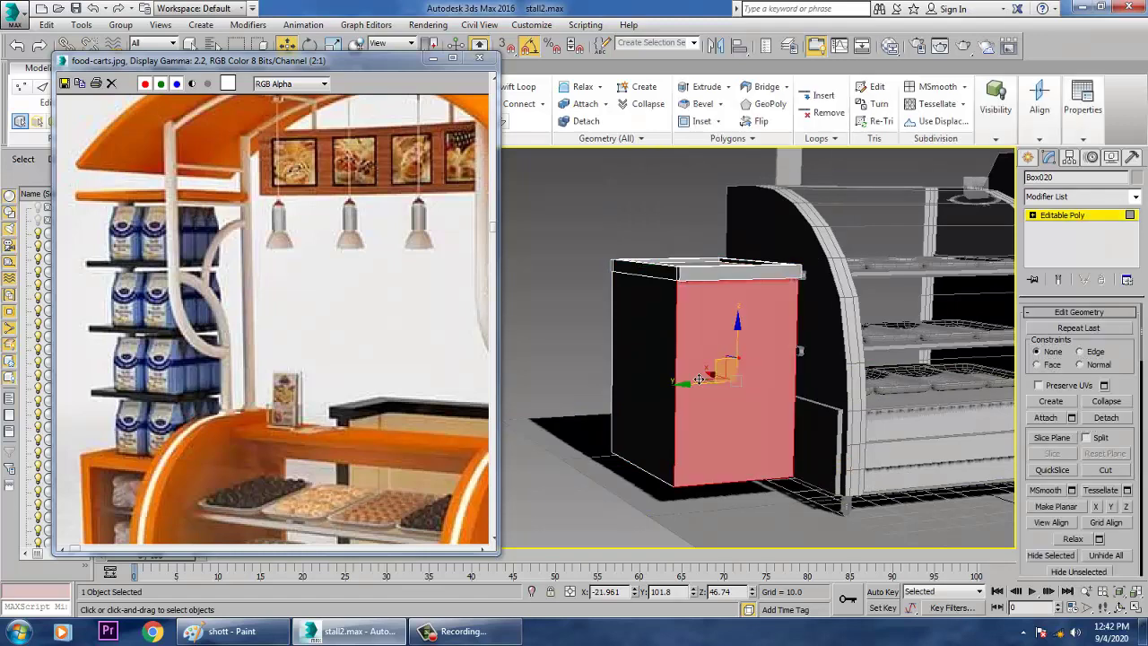
pyautogui.keyDown('ctrl'); pyautogui.click(653, 377); pyautogui.keyUp('ctrl')
pyautogui.keyDown('alt'); pyautogui.moveTo(805, 313); pyautogui.dragTo(999, 317, button='middle'); pyautogui.keyUp('alt')
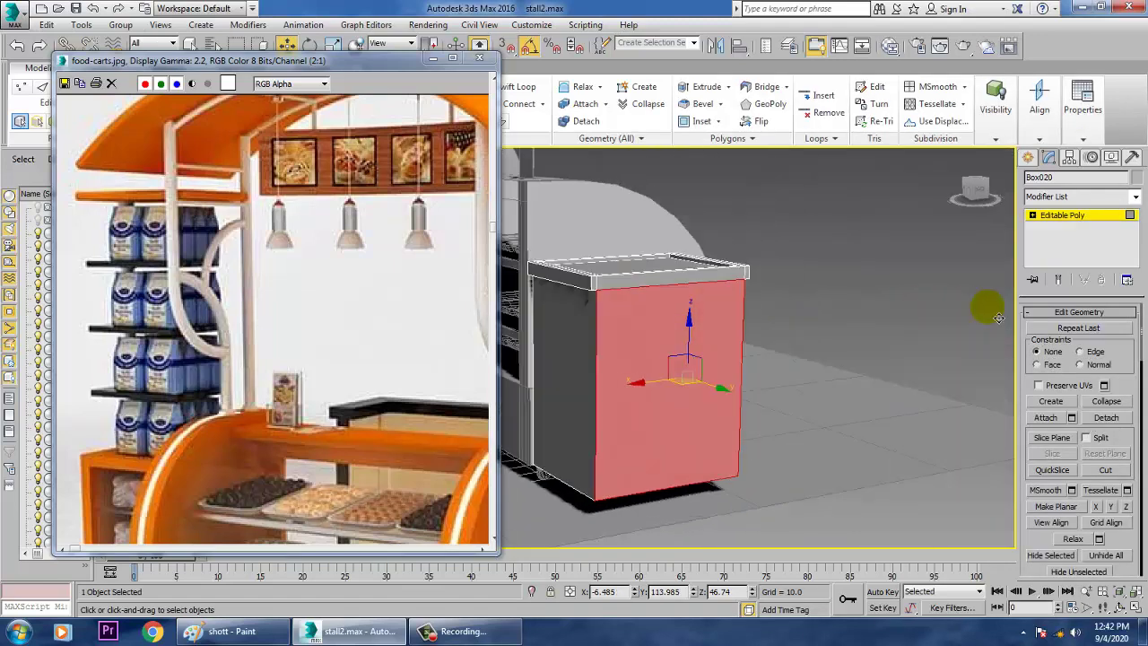
pyautogui.keyDown('alt'); pyautogui.moveTo(536, 438); pyautogui.dragTo(633, 446, button='middle'); pyautogui.keyUp('alt')
pyautogui.keyDown('ctrl'); pyautogui.click(626, 392); pyautogui.keyUp('ctrl')
pyautogui.keyDown('alt'); pyautogui.moveTo(858, 348); pyautogui.dragTo(593, 339, button='middle'); pyautogui.keyUp('alt')
pyautogui.moveTo(1038, 540); pyautogui.dragTo(1051, 205)
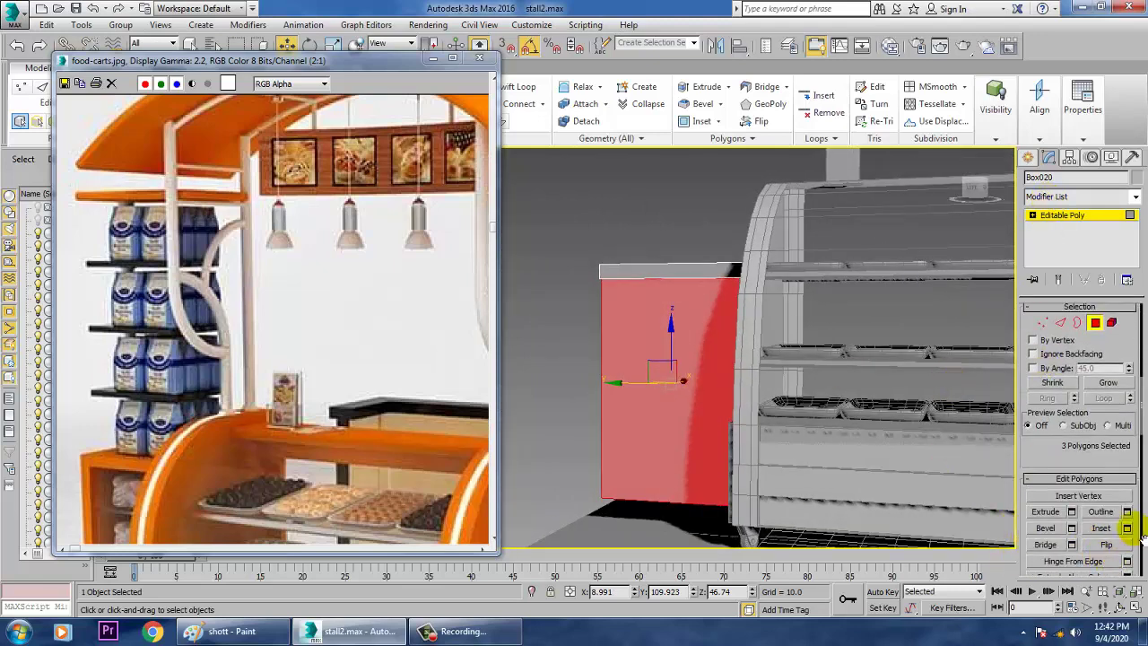
pyautogui.click(1127, 529)
pyautogui.click(574, 355)
pyautogui.click(610, 380)
pyautogui.moveTo(566, 377); pyautogui.dragTo(564, 376)
pyautogui.click(563, 396)
pyautogui.click(556, 365)
# Assign Material #26 to the inner inset polygons on the cabinet's three exposed sides
pyautogui.keyDown('alt'); pyautogui.moveTo(700, 365); pyautogui.dragTo(725, 383, button='middle'); pyautogui.keyUp('alt')
pyautogui.click(725, 362)
pyautogui.keyDown('ctrl'); pyautogui.click(636, 373); pyautogui.keyUp('ctrl')
pyautogui.keyDown('alt'); pyautogui.moveTo(638, 373); pyautogui.dragTo(773, 358, button='middle'); pyautogui.keyUp('alt')
pyautogui.keyDown('ctrl'); pyautogui.click(655, 425); pyautogui.keyUp('ctrl')
pyautogui.keyDown('alt'); pyautogui.moveTo(817, 397); pyautogui.dragTo(585, 405, button='middle'); pyautogui.keyUp('alt')
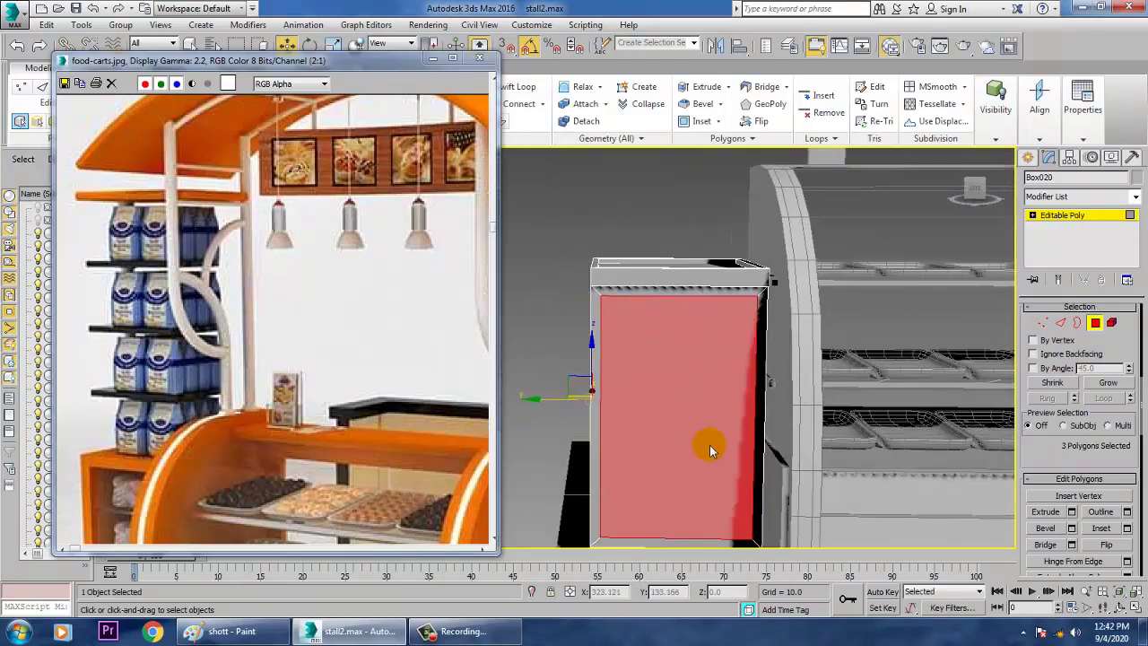
pyautogui.press('m')
pyautogui.click(355, 411)
pyautogui.click(166, 288)
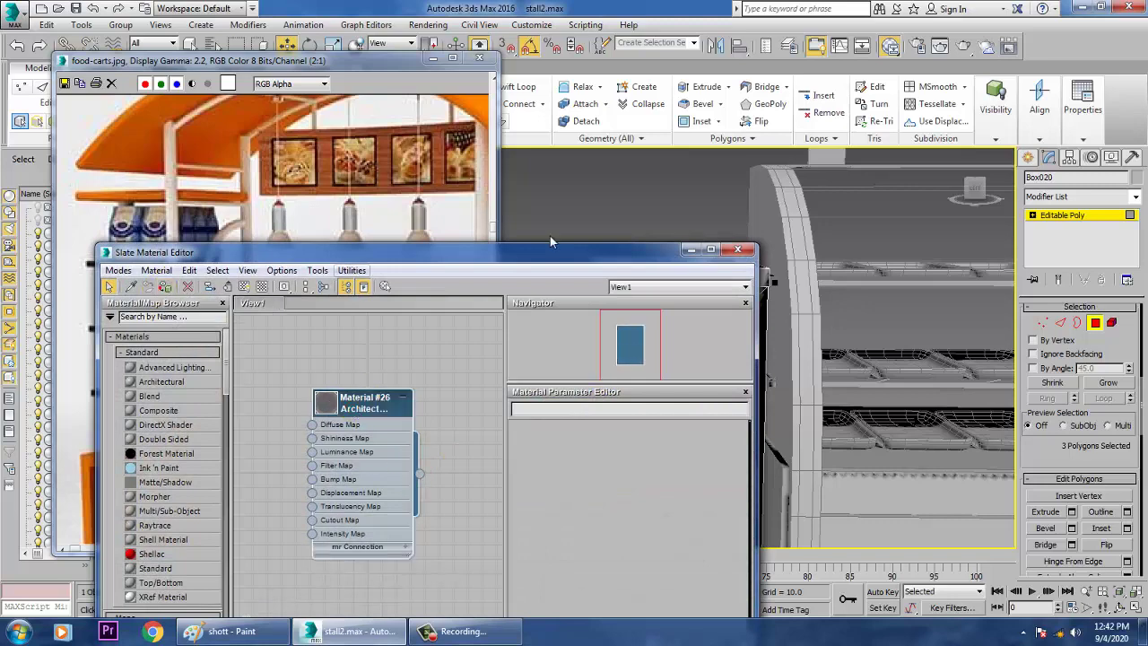
pyautogui.click(689, 251)
pyautogui.click(658, 184)
# Compare the cabinet with the reference image and undo the material assignment on its three inset faces
pyautogui.keyDown('alt'); pyautogui.moveTo(812, 363); pyautogui.dragTo(807, 338, button='middle'); pyautogui.keyUp('alt')
pyautogui.moveTo(263, 421); pyautogui.dragTo(303, 215, button='middle')
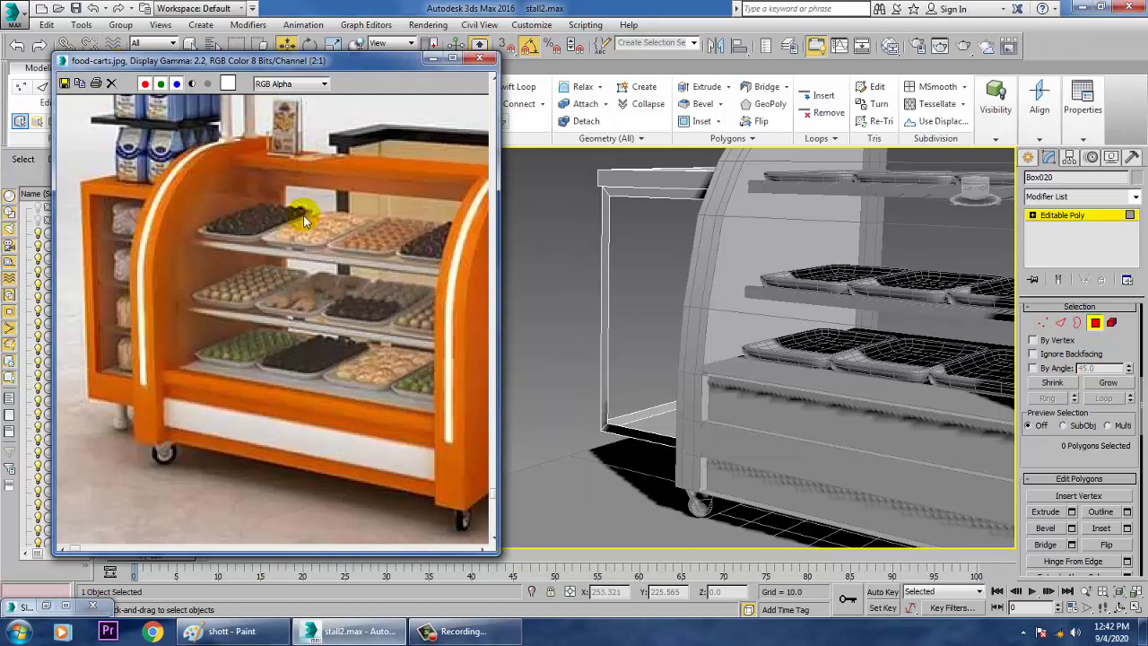
pyautogui.keyDown('alt'); pyautogui.moveTo(745, 403); pyautogui.dragTo(766, 397, button='middle'); pyautogui.keyUp('alt')
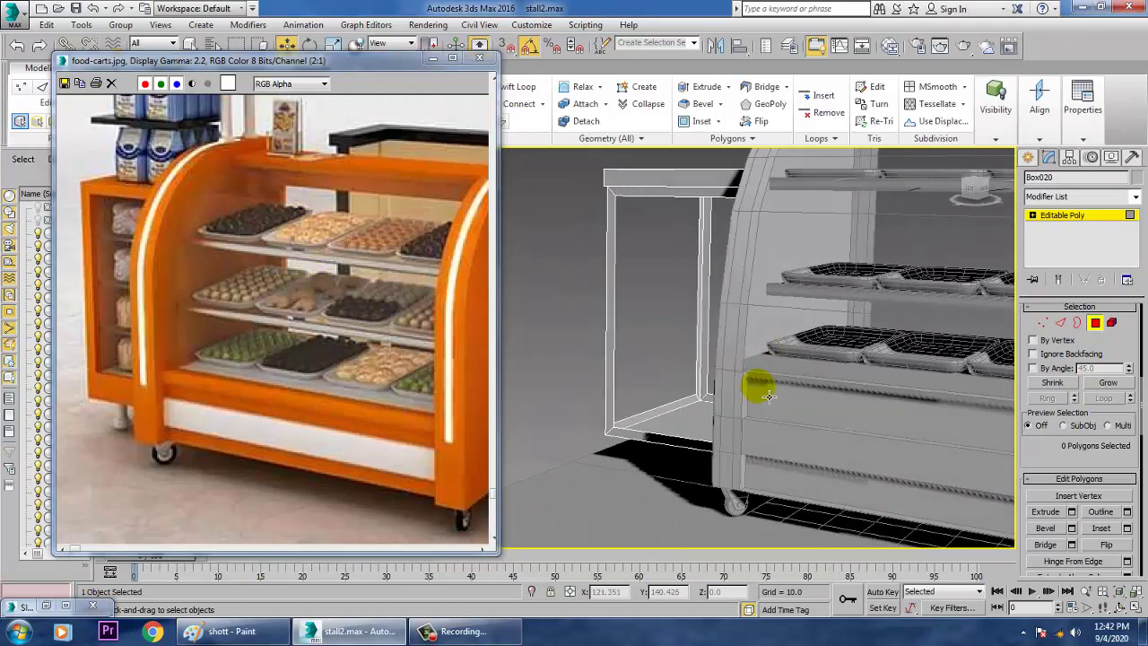
pyautogui.hotkey('ctrl', 'z')
pyautogui.hotkey('ctrl', 'z')
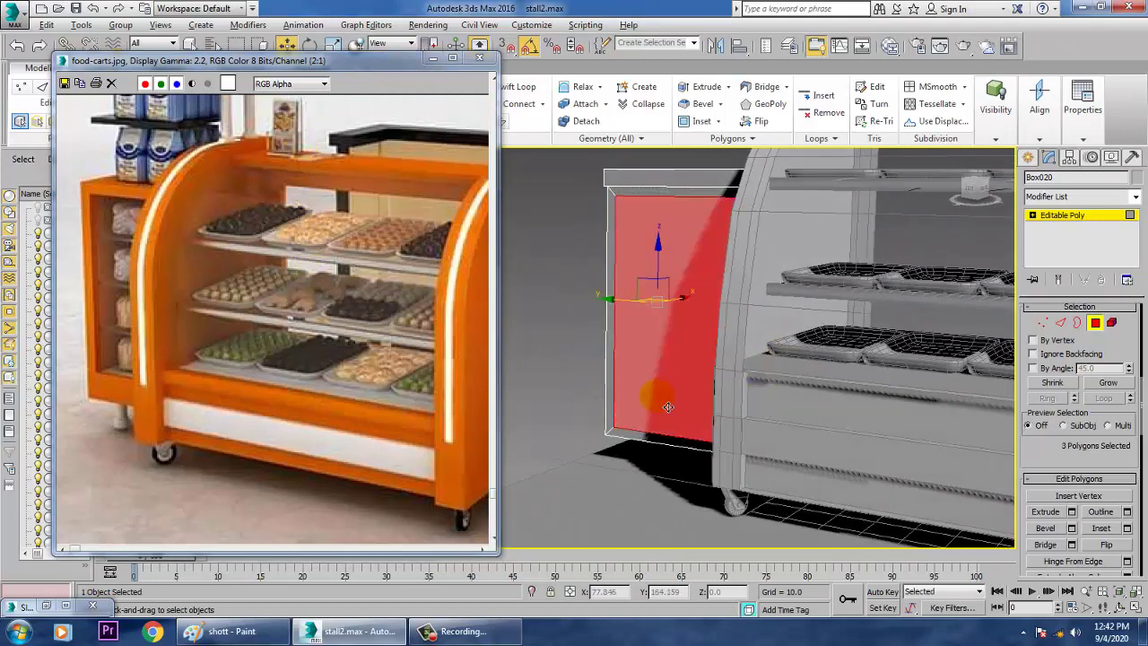
# Add a horizontal edge loop near the bottom of the cabinet's inset faces with Swift Loop
pyautogui.keyDown('alt'); pyautogui.moveTo(668, 407); pyautogui.dragTo(708, 398, button='middle'); pyautogui.keyUp('alt')
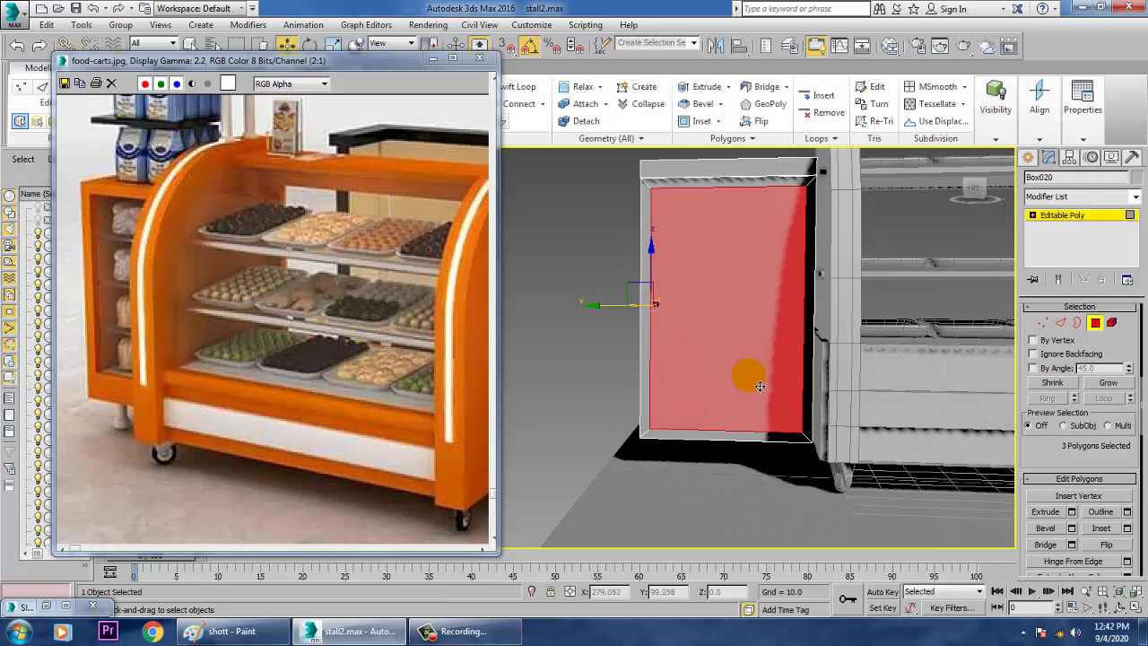
pyautogui.click(518, 87)
pyautogui.click(654, 413)
pyautogui.keyDown('alt'); pyautogui.moveTo(654, 412); pyautogui.dragTo(923, 402, button='middle'); pyautogui.keyUp('alt')
pyautogui.rightClick(644, 400)
pyautogui.keyDown('alt'); pyautogui.click(663, 416); pyautogui.keyUp('alt')
pyautogui.keyDown('alt'); pyautogui.click(698, 431); pyautogui.keyUp('alt')
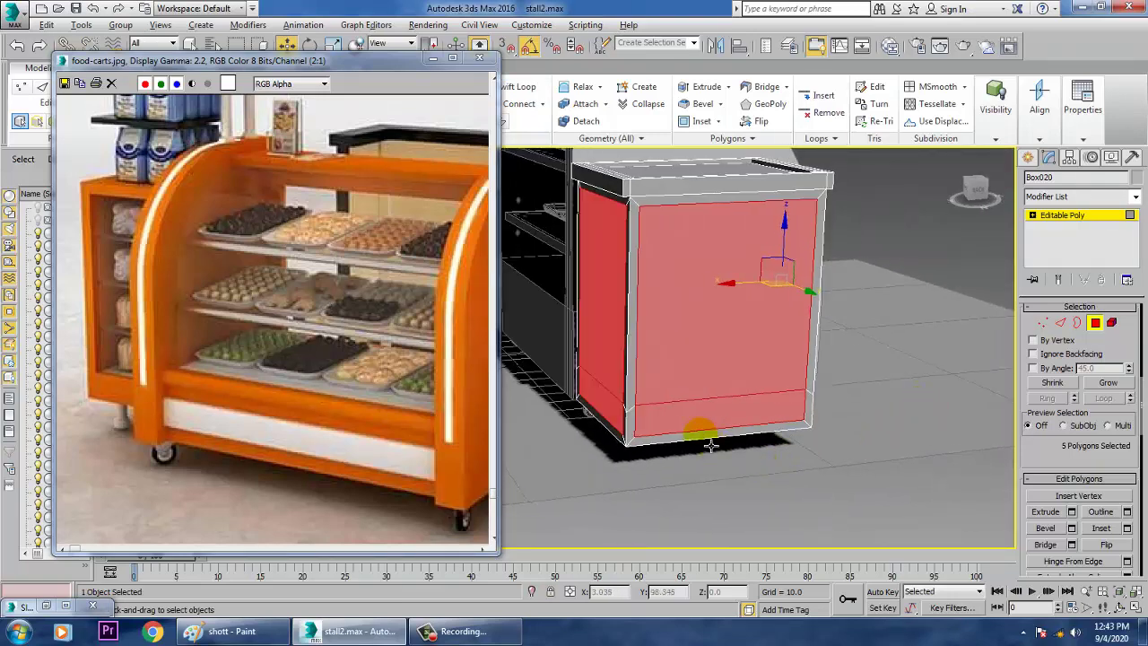
pyautogui.keyDown('alt'); pyautogui.click(618, 412); pyautogui.keyUp('alt')
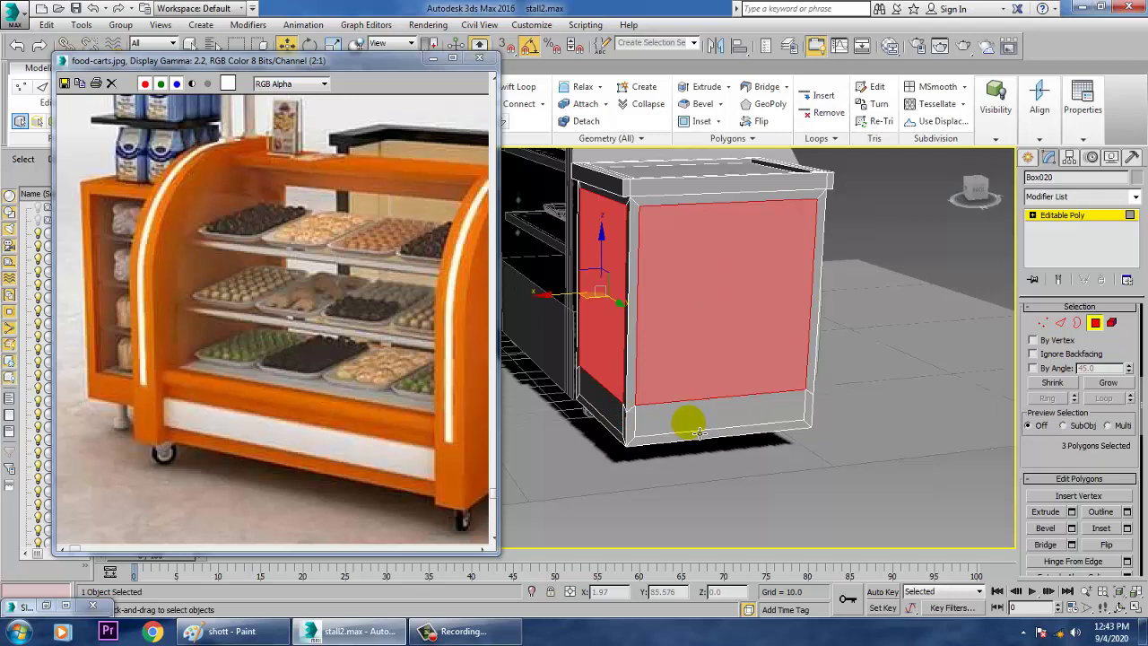
pyautogui.hotkey('alt', 'w')
pyautogui.click(533, 302)
pyautogui.hotkey('alt', 'w')
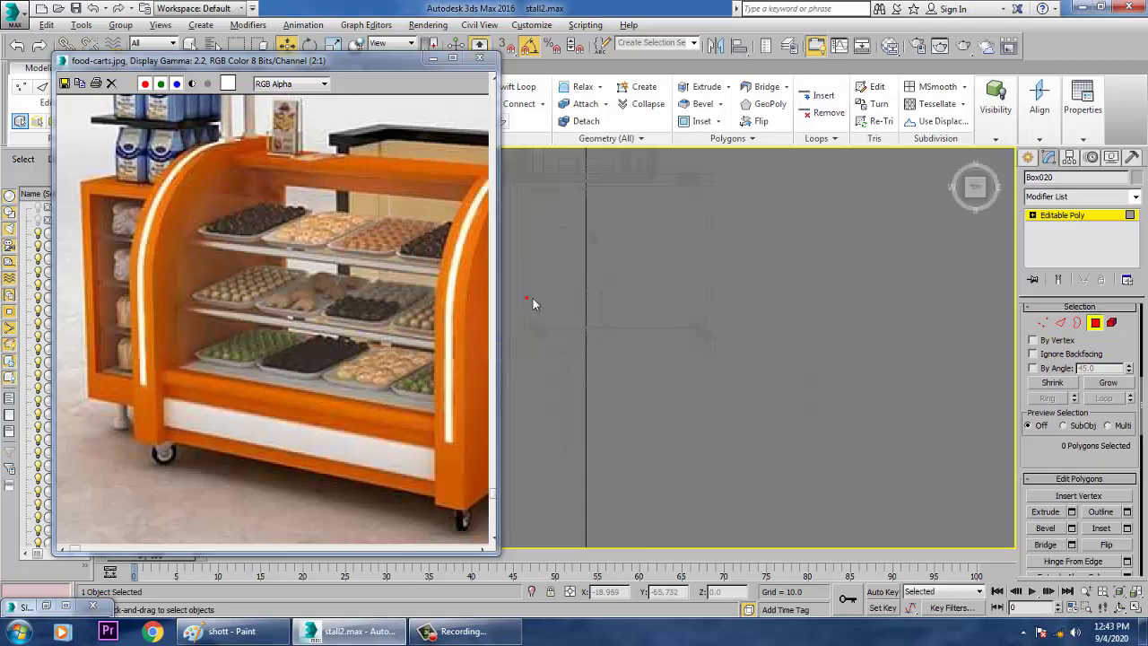
pyautogui.hotkey('alt', 'w')
pyautogui.keyDown('alt'); pyautogui.moveTo(917, 486); pyautogui.dragTo(783, 492, button='middle'); pyautogui.keyUp('alt')
pyautogui.hotkey('alt', 'w')
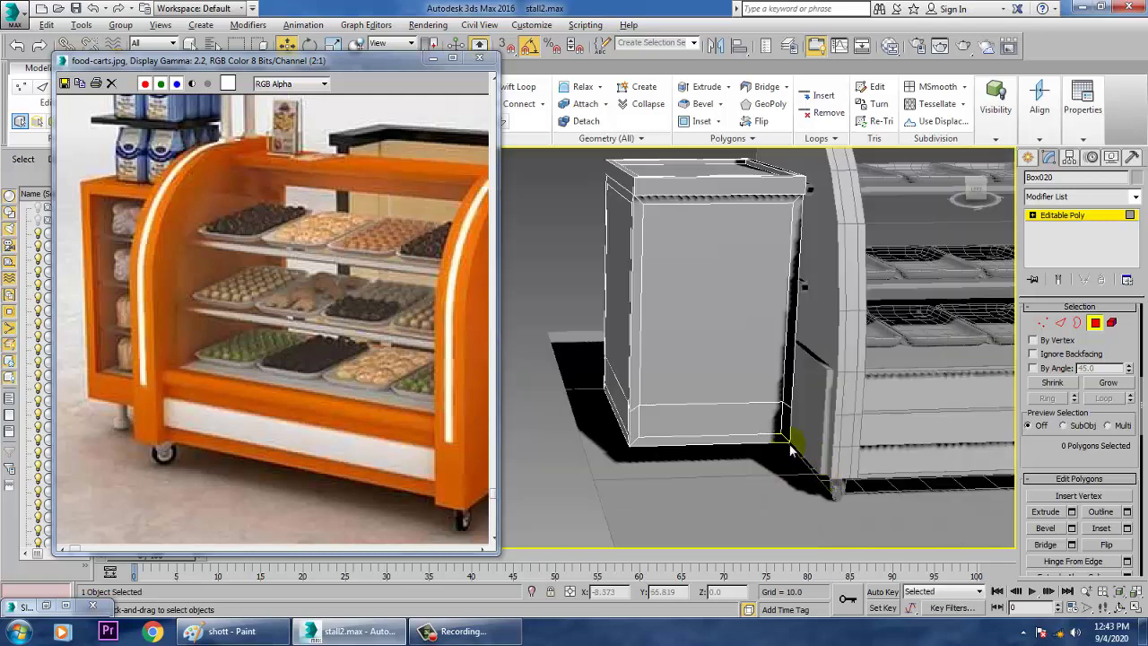
# Assign Material #26 to the three large upper inset panels of the cabinet, leaving out the lower strips
pyautogui.keyDown('alt'); pyautogui.moveTo(793, 442); pyautogui.dragTo(735, 441, button='middle'); pyautogui.keyUp('alt')
pyautogui.click(734, 437)
pyautogui.click(709, 340)
pyautogui.keyDown('ctrl'); pyautogui.click(621, 319); pyautogui.keyUp('ctrl')
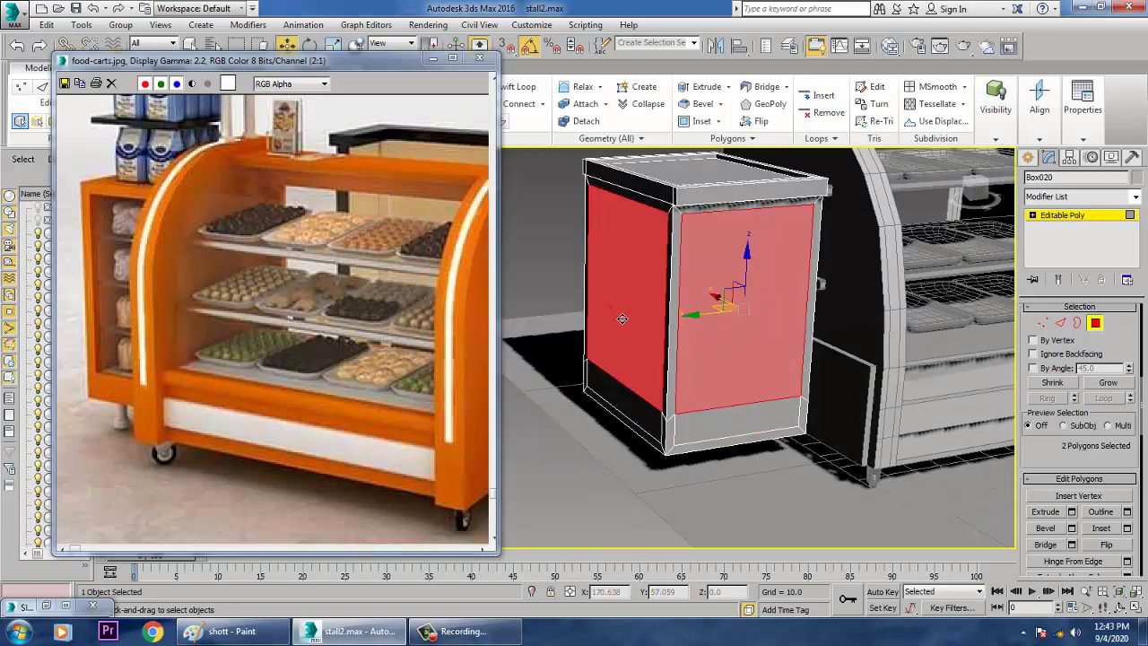
pyautogui.keyDown('alt'); pyautogui.moveTo(634, 340); pyautogui.dragTo(769, 333, button='middle'); pyautogui.keyUp('alt')
pyautogui.keyDown('ctrl'); pyautogui.click(547, 325); pyautogui.keyUp('ctrl')
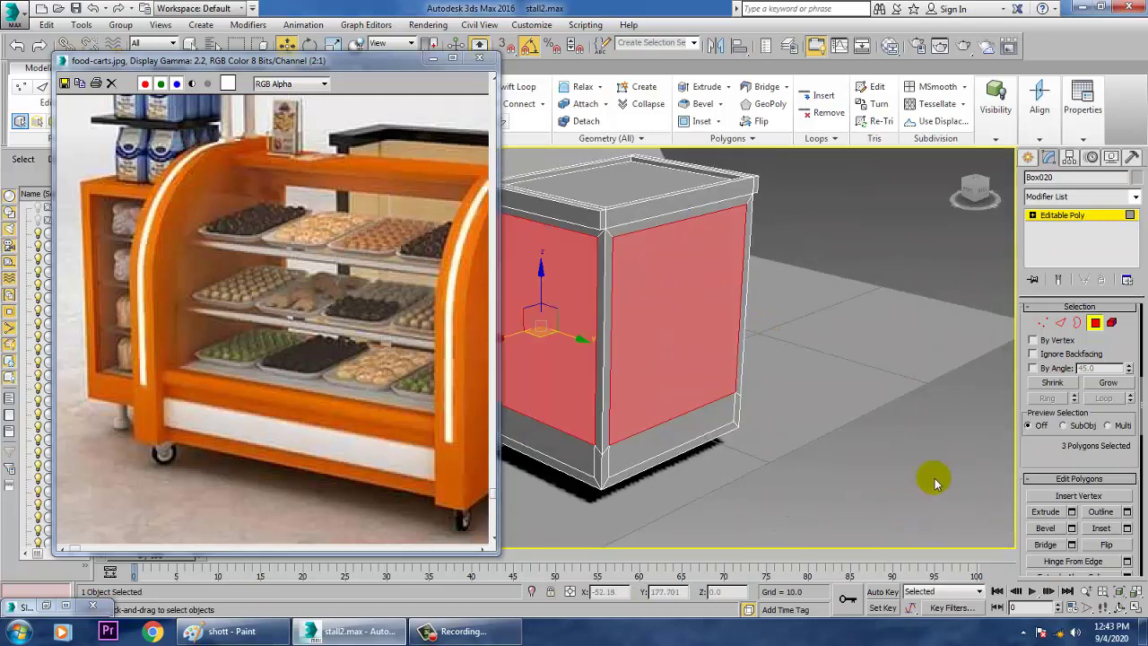
pyautogui.press('m')
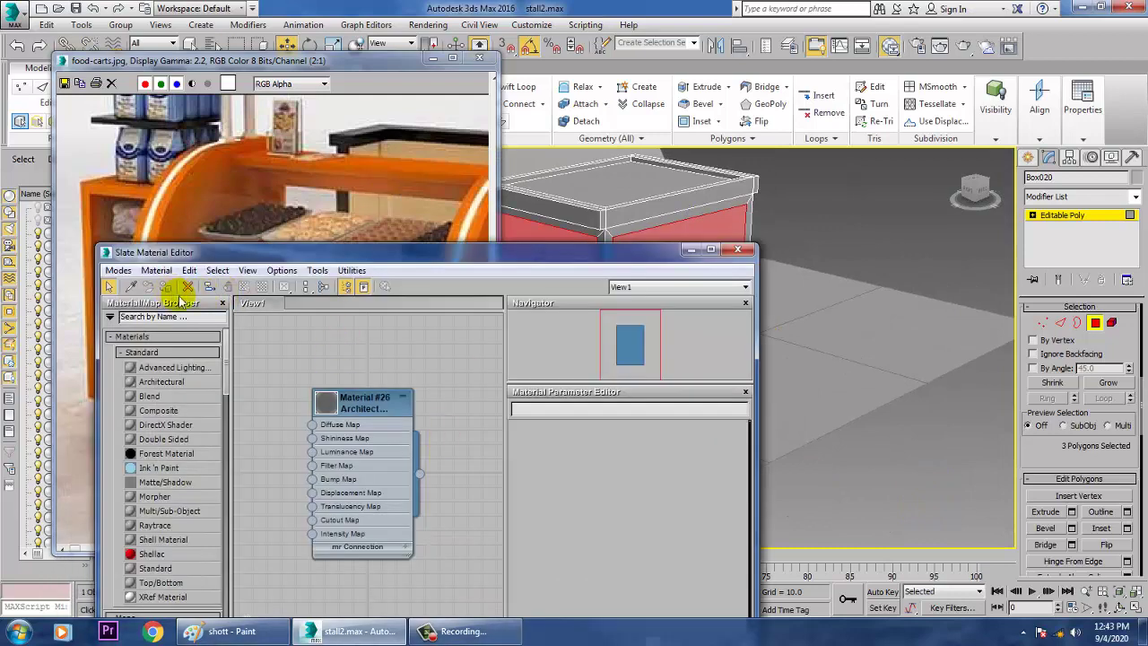
pyautogui.click(361, 410)
pyautogui.click(166, 287)
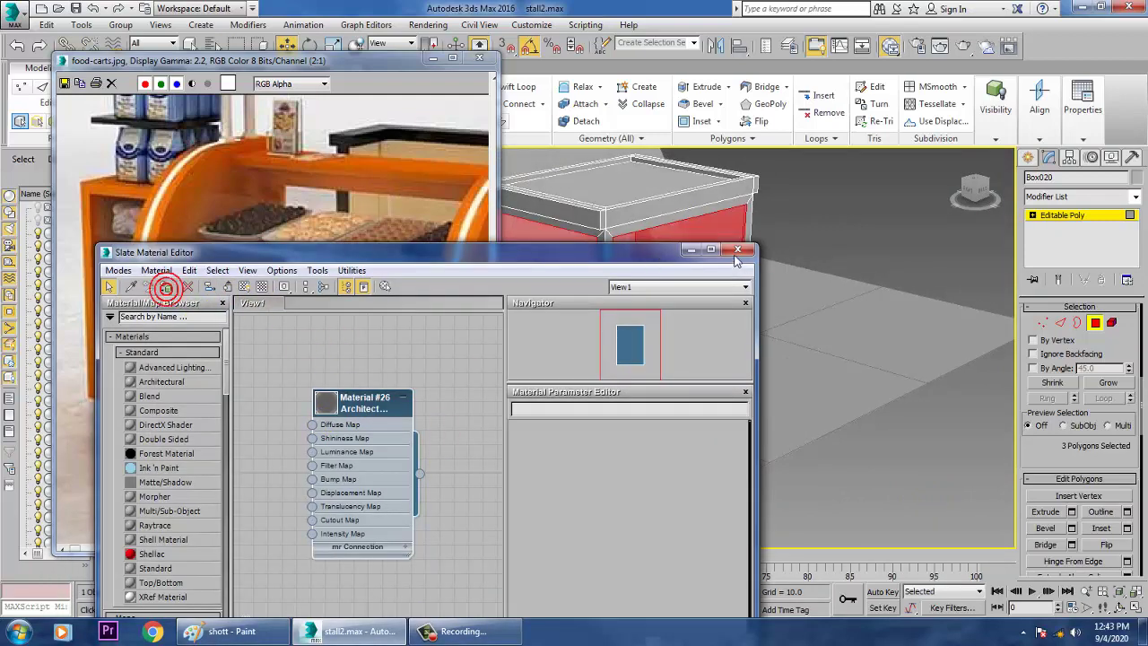
pyautogui.click(690, 250)
pyautogui.click(819, 303)
pyautogui.keyDown('alt'); pyautogui.moveTo(820, 303); pyautogui.dragTo(606, 359, button='middle'); pyautogui.keyUp('alt')
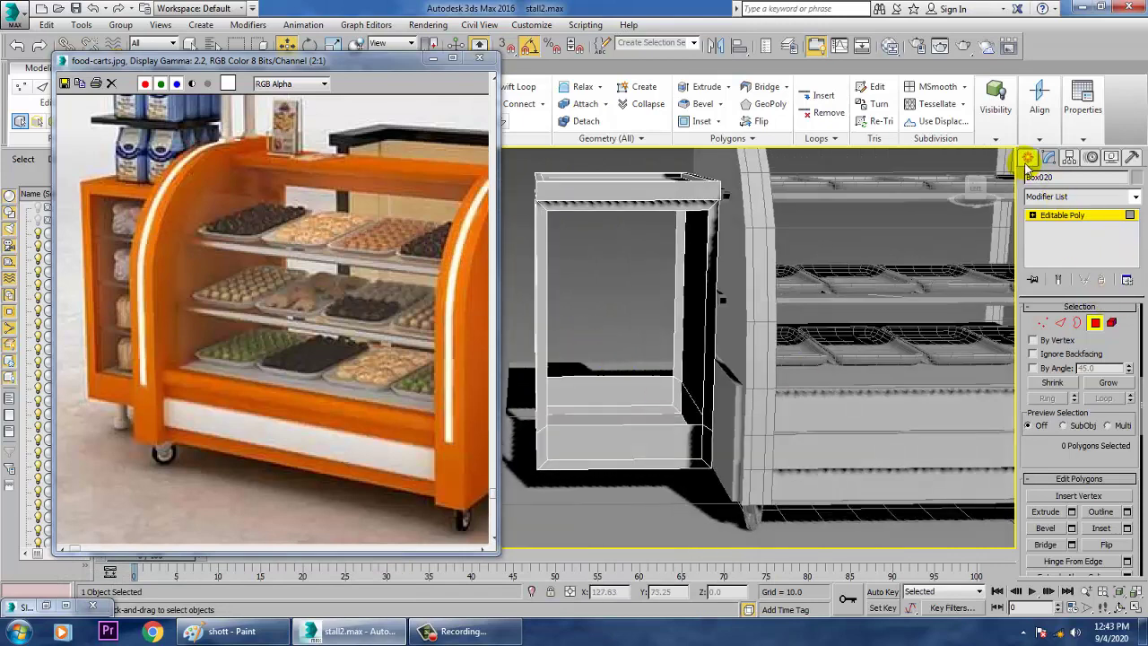
# Create a box inside the cabinet's outline in the Top view, about 45.6 long, 59.3 wide and 7.6 high
pyautogui.click(1028, 157)
pyautogui.click(1052, 248)
pyautogui.hotkey('alt', 'w')
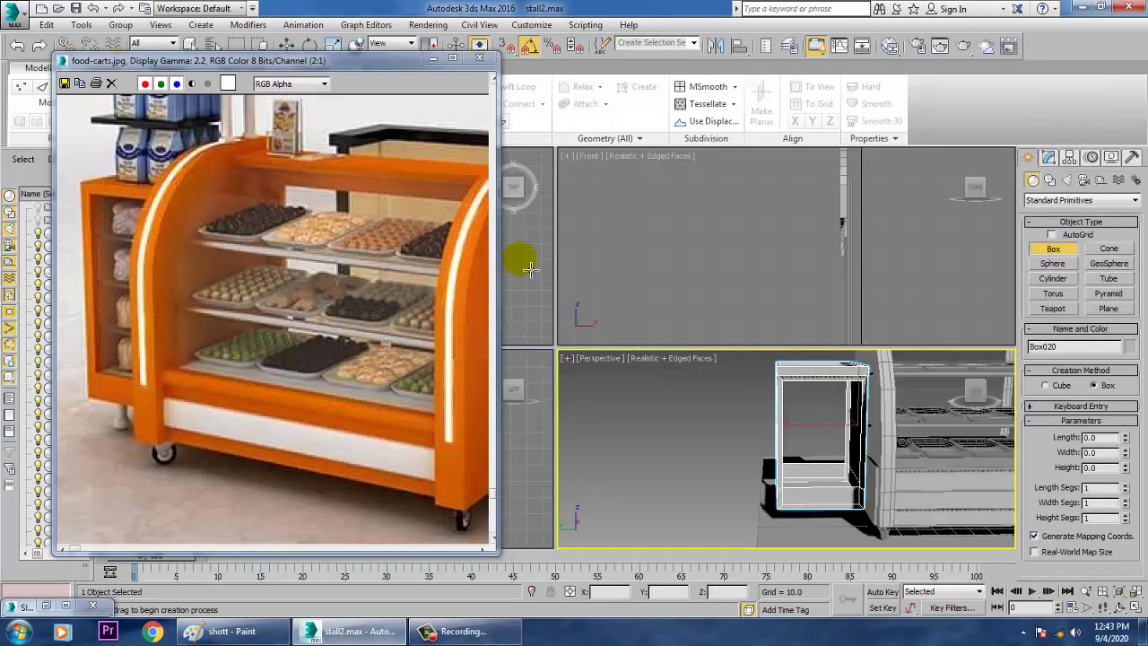
pyautogui.middleClick(531, 269)
pyautogui.hotkey('alt', 'w')
pyautogui.scroll(-8, 761, 261)
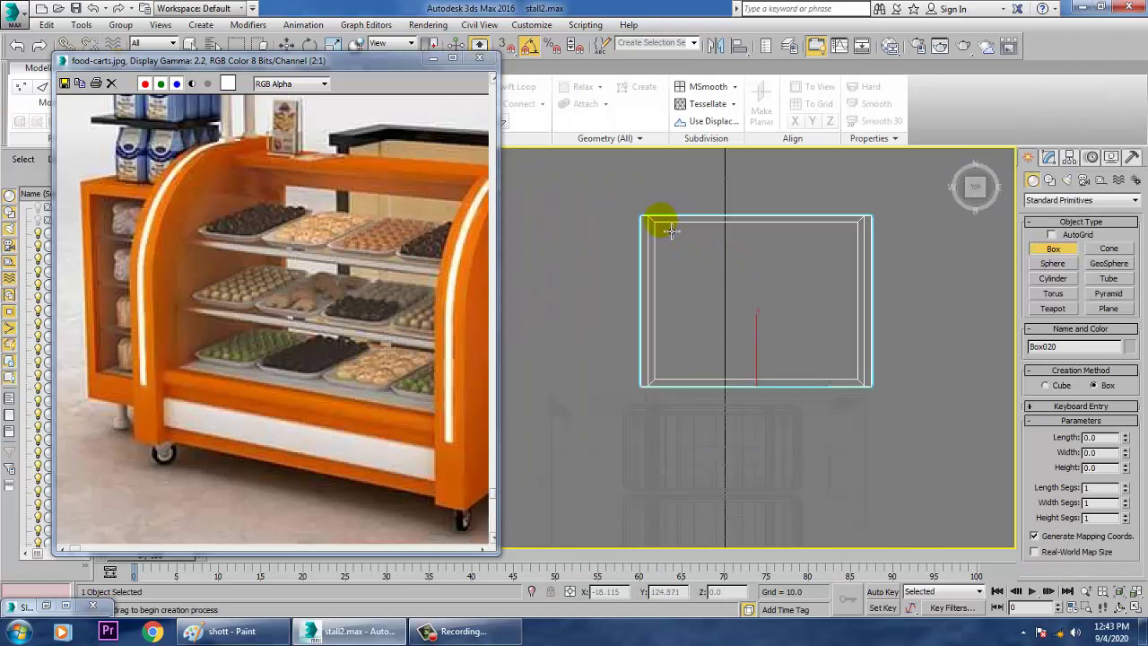
pyautogui.moveTo(652, 222); pyautogui.dragTo(859, 382)
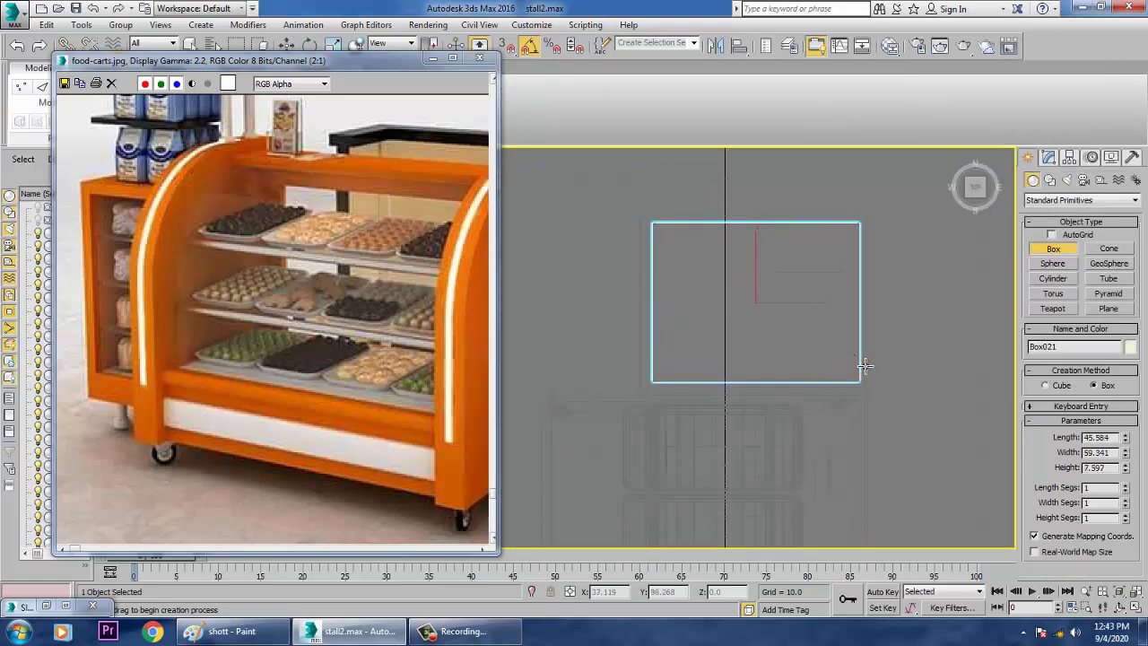
pyautogui.click(865, 365)
# Raise the new box along Z into the bottom section of the cabinet
pyautogui.press('w')
pyautogui.hotkey('alt', 'w')
pyautogui.middleClick(841, 456)
pyautogui.hotkey('alt', 'w')
pyautogui.keyDown('alt'); pyautogui.moveTo(836, 452); pyautogui.dragTo(758, 474, button='middle'); pyautogui.keyUp('alt')
pyautogui.scroll(2, 759, 474)
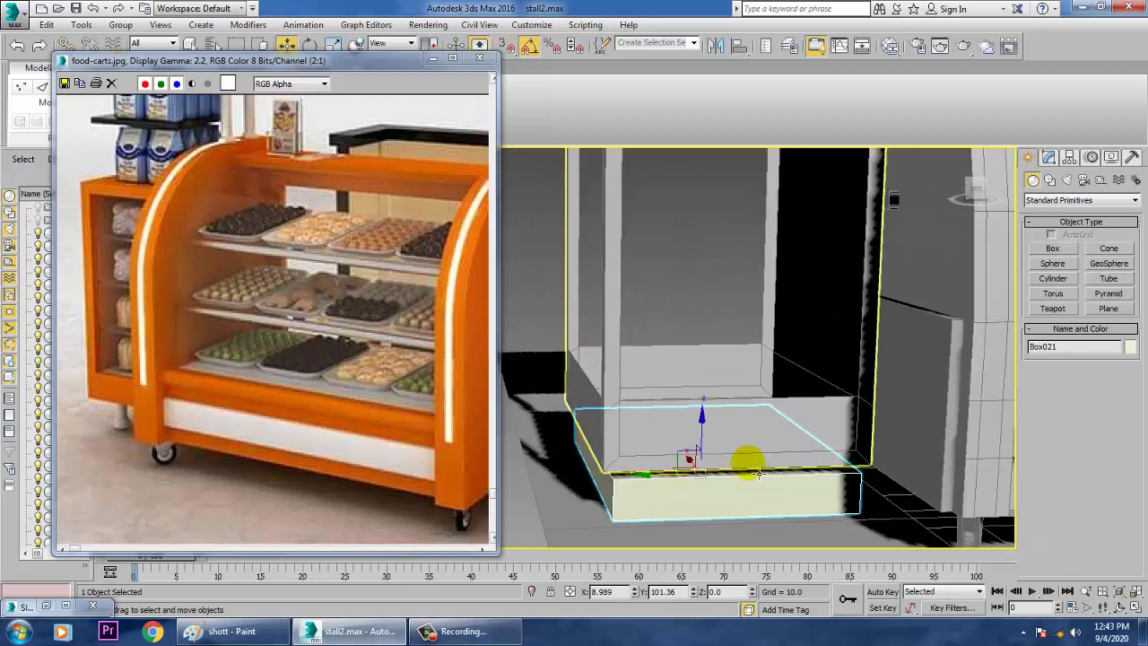
pyautogui.moveTo(705, 443); pyautogui.dragTo(705, 382)
pyautogui.keyDown('alt'); pyautogui.moveTo(728, 390); pyautogui.dragTo(698, 371, button='middle'); pyautogui.keyUp('alt')
# Scale the cabinet's inner base box taller along Z and copy it straight up inside the cabinet
pyautogui.press('r')
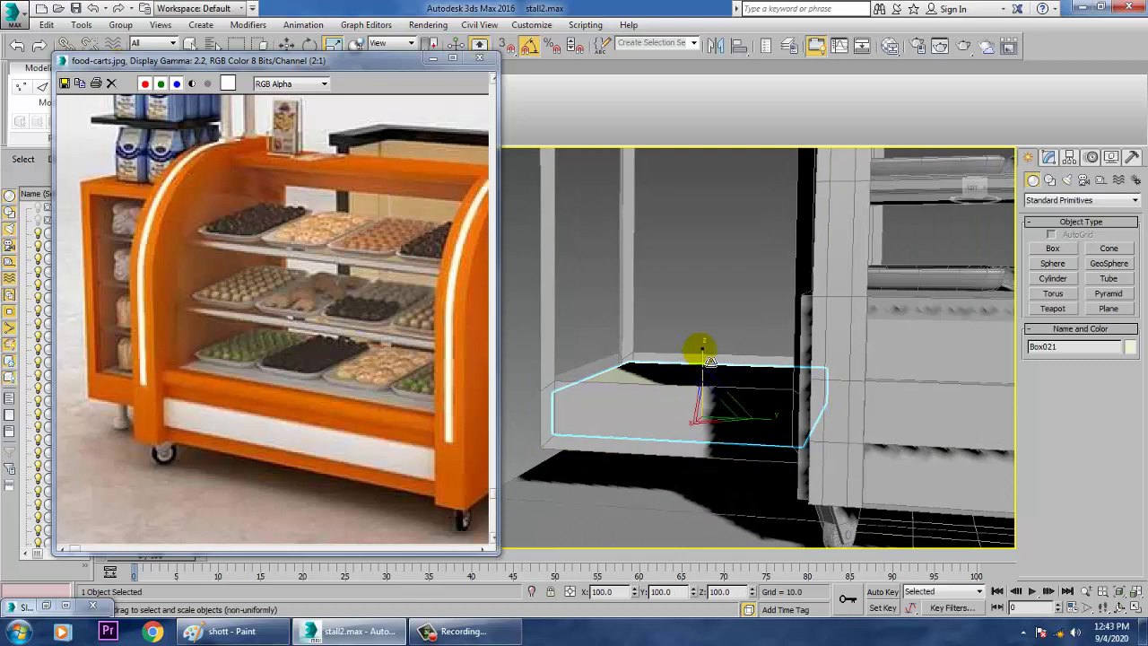
pyautogui.moveTo(705, 353); pyautogui.dragTo(700, 339)
pyautogui.press('w')
pyautogui.moveTo(715, 366)
pyautogui.keyDown('alt'); pyautogui.mouseDown(button='middle')
pyautogui.moveTo(725, 354)
pyautogui.moveTo(714, 362)
pyautogui.mouseUp(button='middle'); pyautogui.keyUp('alt')
pyautogui.moveTo(706, 361)
pyautogui.keyDown('shift'); pyautogui.mouseDown()
pyautogui.moveTo(704, 239)
pyautogui.moveTo(658, 325)
pyautogui.moveTo(694, 323)
pyautogui.moveTo(755, 466)
pyautogui.mouseUp(); pyautogui.keyUp('shift')
pyautogui.press('Return')
# Flatten the copied box to about 24% along Z as a thin shelf and clone it upward twice at equal spacing
pyautogui.press('r')
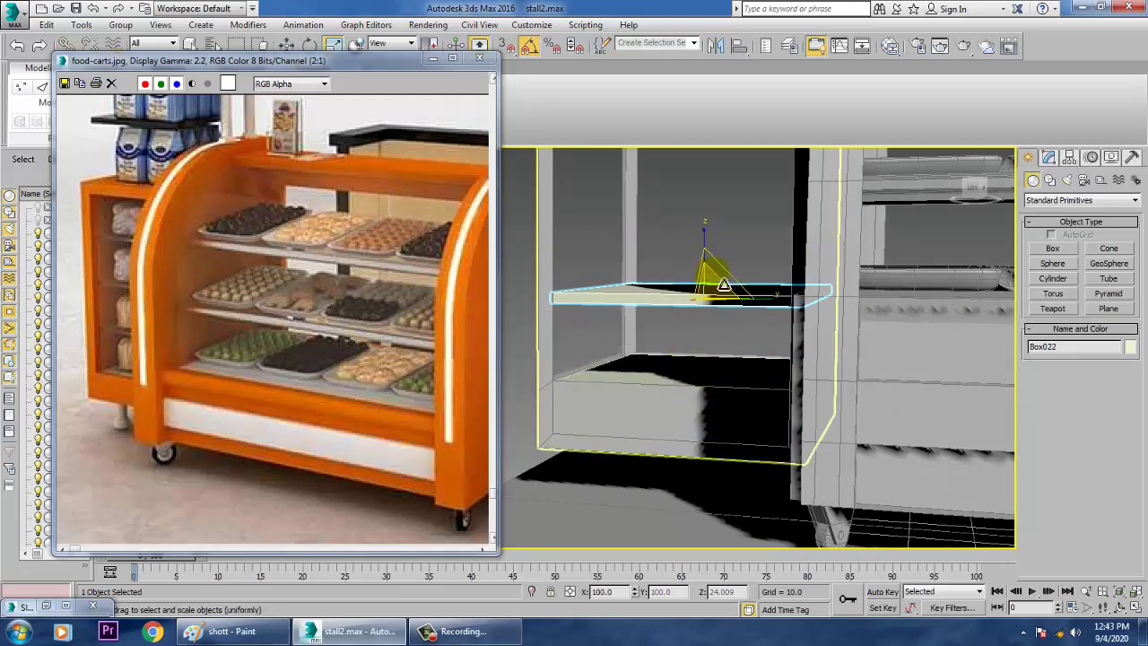
pyautogui.moveTo(714, 247)
pyautogui.mouseDown()
pyautogui.moveTo(717, 276)
pyautogui.moveTo(705, 238)
pyautogui.mouseUp()
pyautogui.press('w')
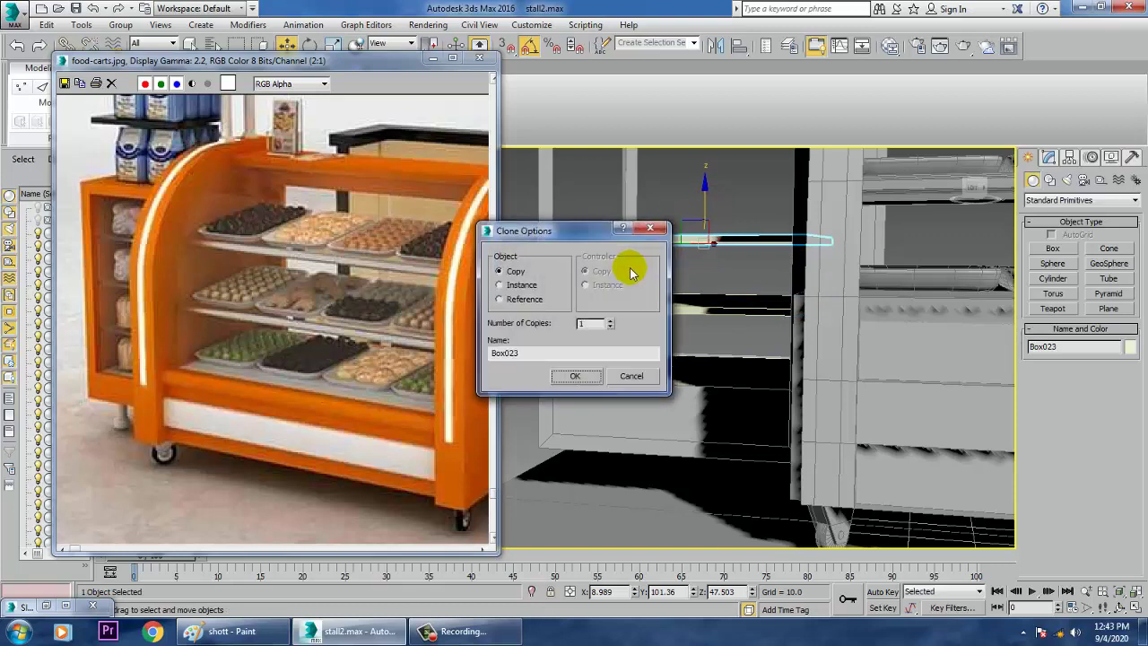
pyautogui.click(579, 379)
pyautogui.moveTo(770, 358); pyautogui.dragTo(794, 545, button='middle')
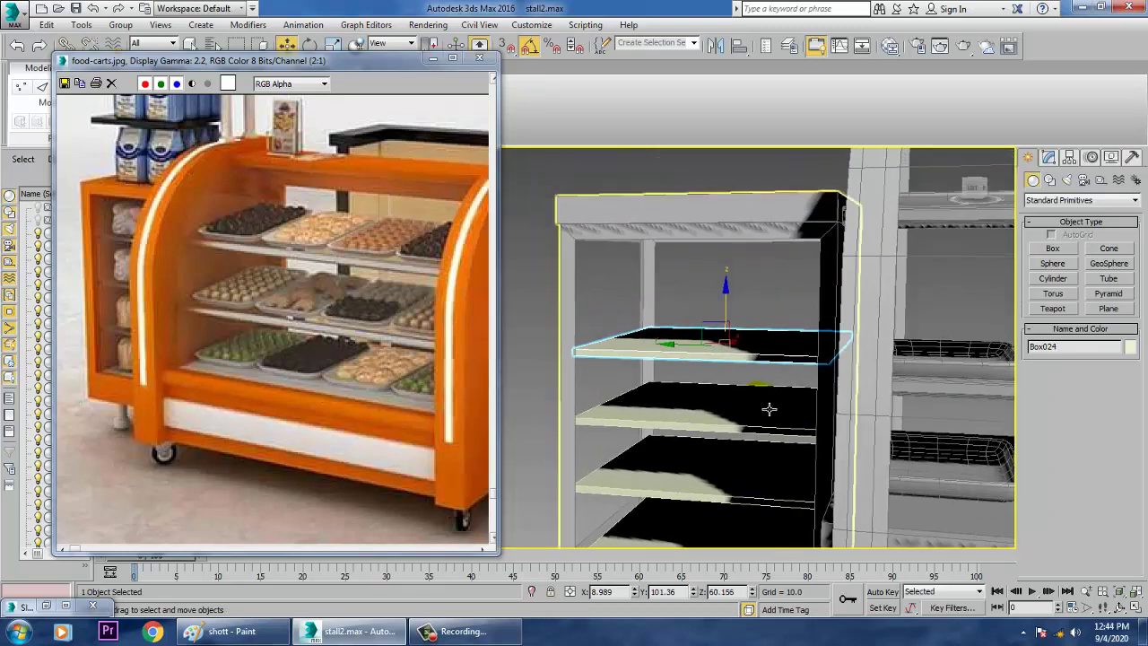
# Select only the uppermost shelf in the cabinet and raise it along Z toward the cabinet top
pyautogui.keyDown('ctrl'); pyautogui.click(758, 440); pyautogui.keyUp('ctrl')
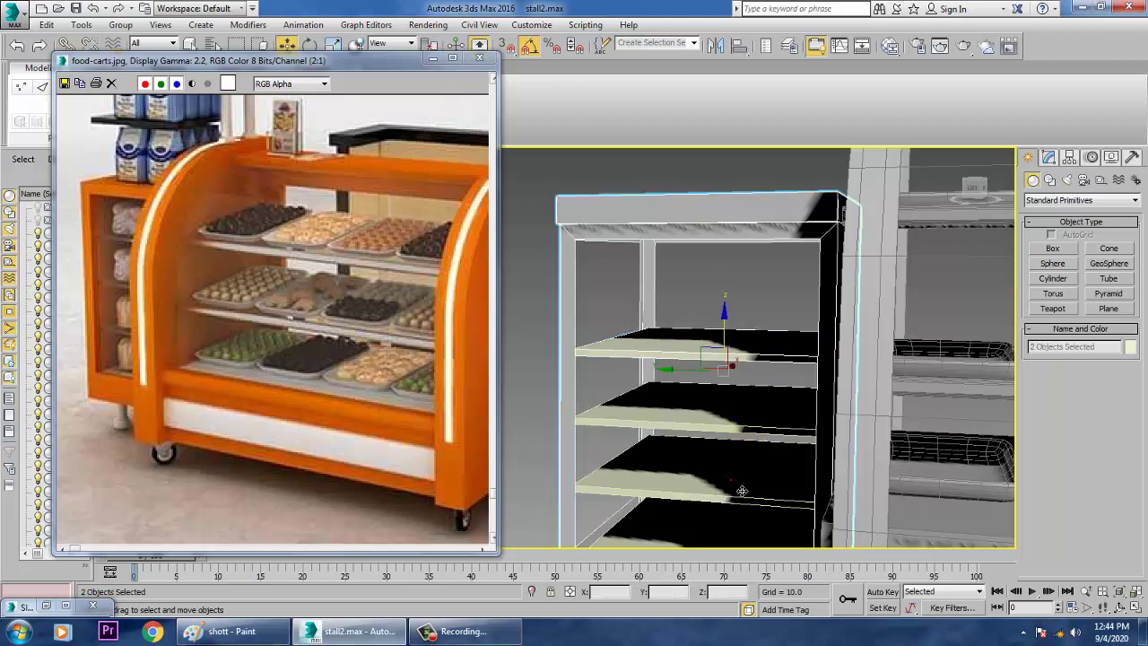
pyautogui.moveTo(705, 295); pyautogui.dragTo(705, 233, button='middle')
pyautogui.keyDown('alt'); pyautogui.moveTo(641, 268); pyautogui.dragTo(718, 269, button='middle'); pyautogui.keyUp('alt')
pyautogui.scroll(4, 718, 269)
pyautogui.click(748, 292)
pyautogui.scroll(-5, 750, 292)
pyautogui.keyDown('alt'); pyautogui.moveTo(858, 338); pyautogui.dragTo(761, 333, button='middle'); pyautogui.keyUp('alt')
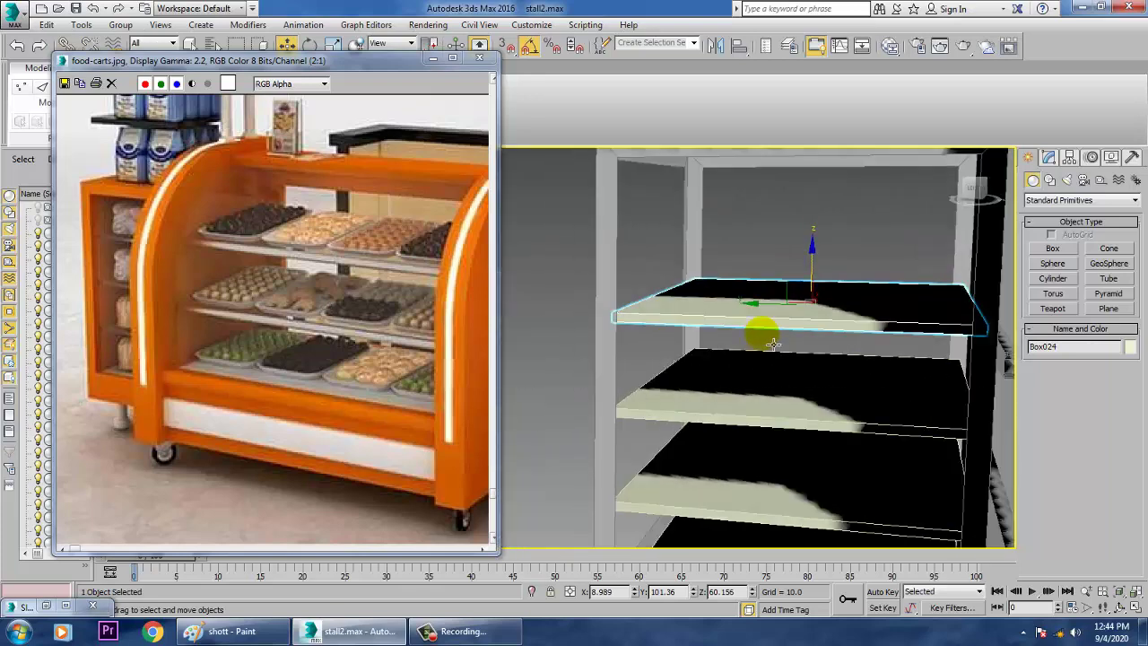
pyautogui.moveTo(818, 267); pyautogui.dragTo(816, 210)
# Raise the middle shelf to even out the spacing and lift the shelf below it to about Z 36.3
pyautogui.keyDown('alt'); pyautogui.moveTo(841, 381); pyautogui.dragTo(826, 341, button='middle'); pyautogui.keyUp('alt')
pyautogui.click(838, 391)
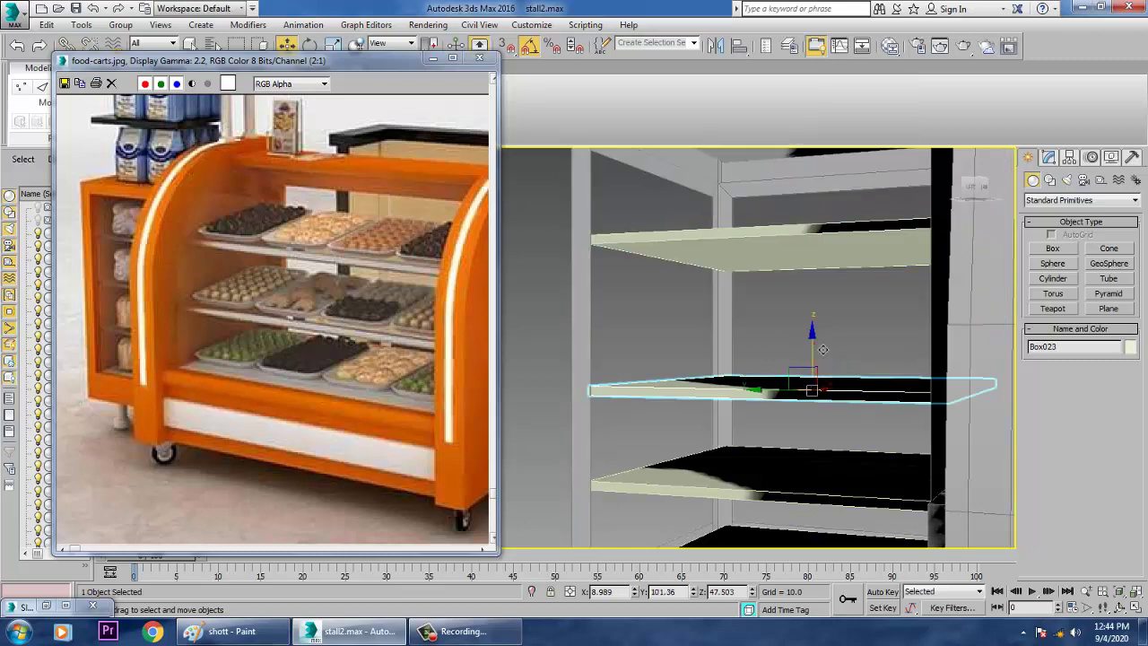
pyautogui.moveTo(812, 343); pyautogui.dragTo(811, 313)
pyautogui.click(816, 494)
pyautogui.click(816, 494)
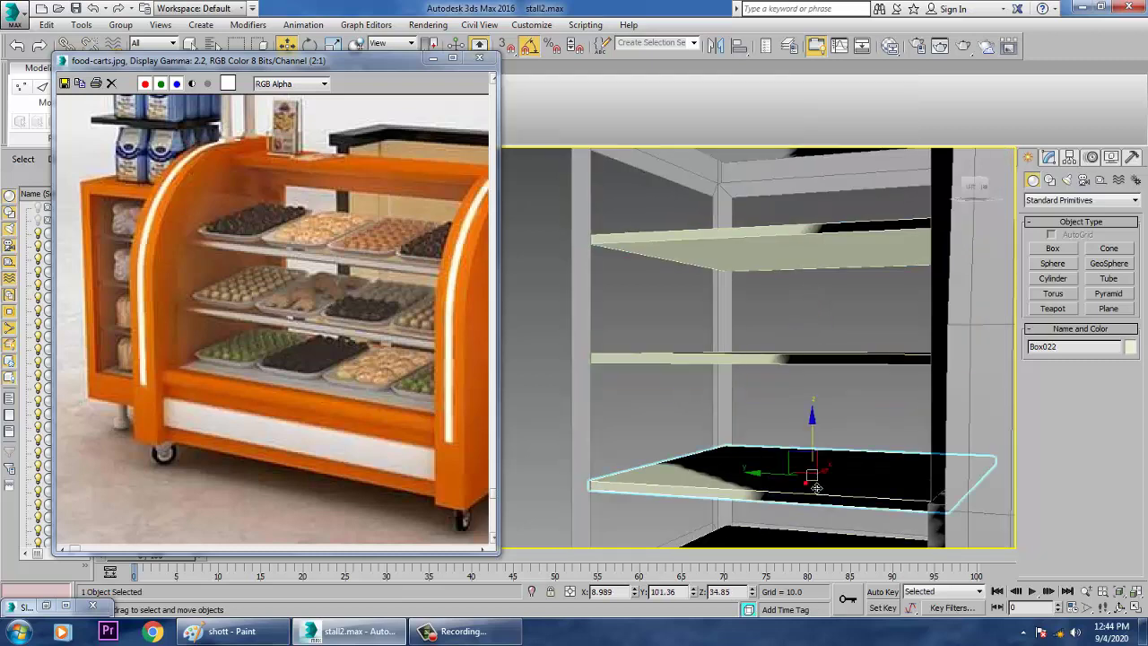
pyautogui.moveTo(820, 444)
pyautogui.mouseDown()
pyautogui.moveTo(819, 420)
pyautogui.moveTo(816, 433)
pyautogui.mouseUp()
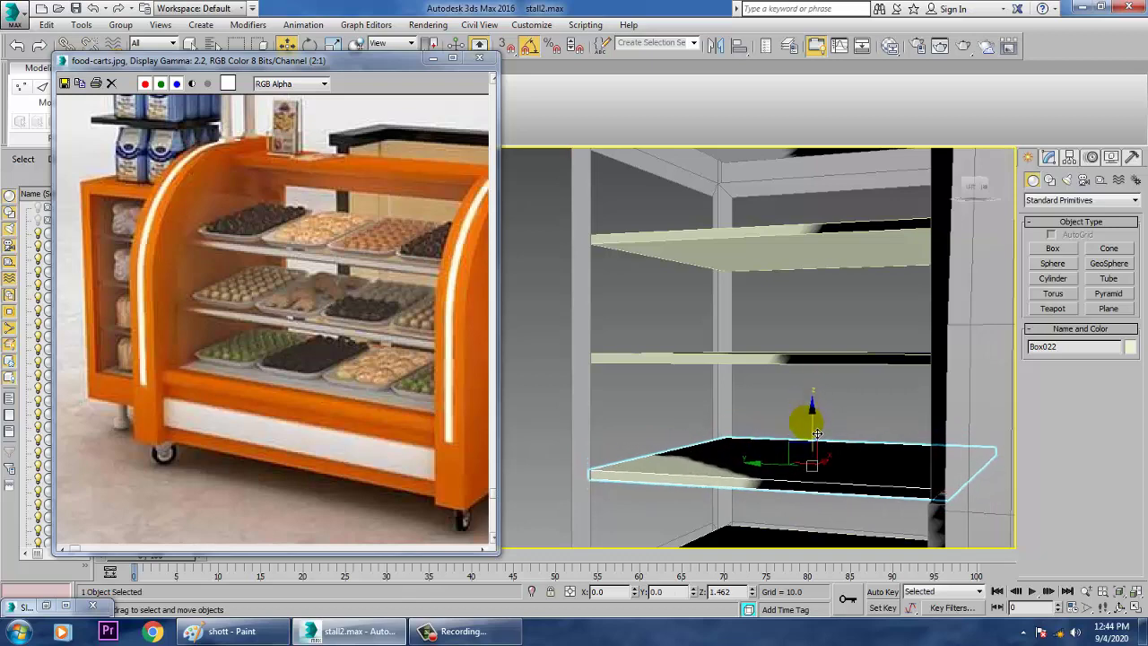
pyautogui.scroll(-5, 818, 428)
pyautogui.keyDown('alt'); pyautogui.moveTo(817, 429); pyautogui.dragTo(827, 405, button='middle'); pyautogui.keyUp('alt')
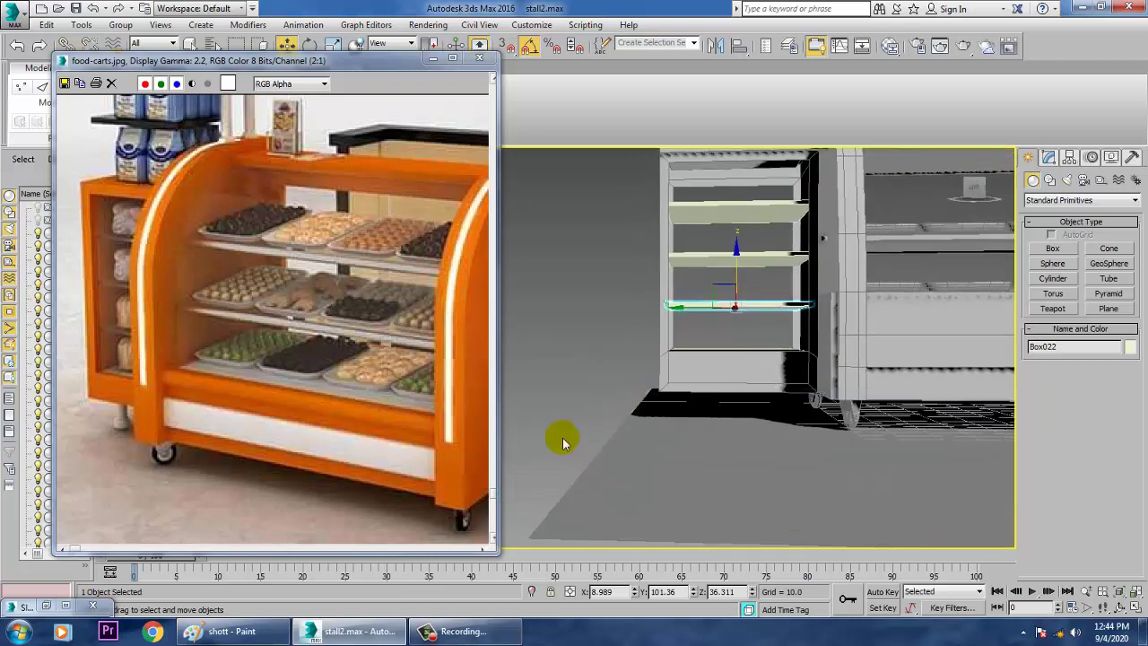
# Copy the lowest thin shelf straight up above the cabinet top, to about Z 108.7
pyautogui.moveTo(855, 276); pyautogui.dragTo(913, 524, button='middle')
pyautogui.moveTo(206, 212); pyautogui.dragTo(274, 339, button='middle')
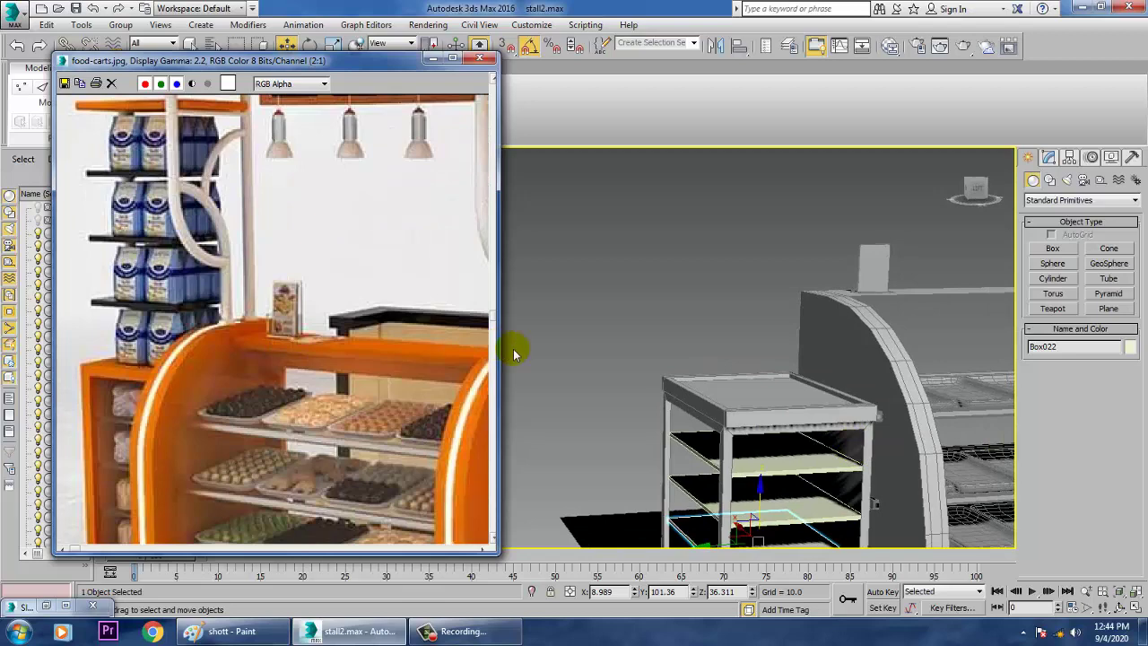
pyautogui.moveTo(794, 543); pyautogui.dragTo(735, 408, button='middle')
pyautogui.moveTo(715, 422); pyautogui.dragTo(686, 186)
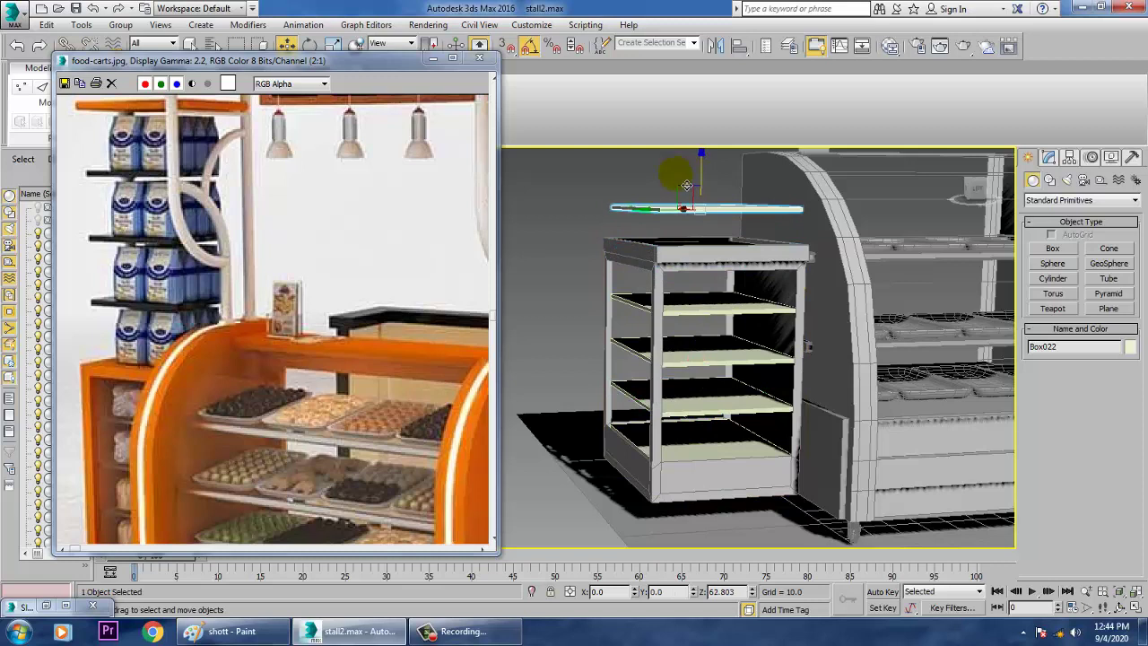
pyautogui.moveTo(686, 186)
pyautogui.mouseDown()
pyautogui.moveTo(686, 113)
pyautogui.moveTo(698, 172)
pyautogui.moveTo(699, 156)
pyautogui.mouseUp()
pyautogui.click(588, 386)
# Scale down the copied shelf above the cabinet and shift it along X to about 13.2
pyautogui.moveTo(782, 392)
pyautogui.keyDown('alt'); pyautogui.mouseDown(button='middle')
pyautogui.moveTo(809, 357)
pyautogui.moveTo(830, 370)
pyautogui.mouseUp(button='middle'); pyautogui.keyUp('alt')
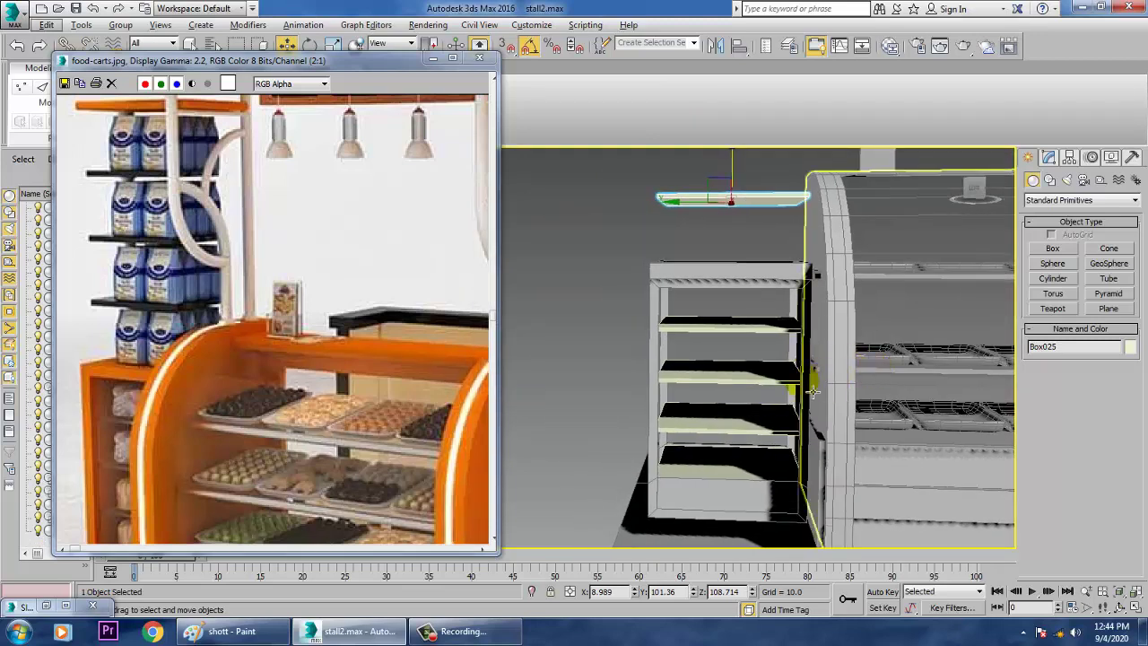
pyautogui.keyDown('alt'); pyautogui.moveTo(727, 309); pyautogui.dragTo(786, 304, button='middle'); pyautogui.keyUp('alt')
pyautogui.moveTo(786, 305); pyautogui.dragTo(789, 415, button='middle')
pyautogui.press('r')
pyautogui.moveTo(744, 324); pyautogui.dragTo(769, 345)
pyautogui.keyDown('alt'); pyautogui.moveTo(744, 323); pyautogui.dragTo(814, 340, button='middle'); pyautogui.keyUp('alt')
pyautogui.press('w')
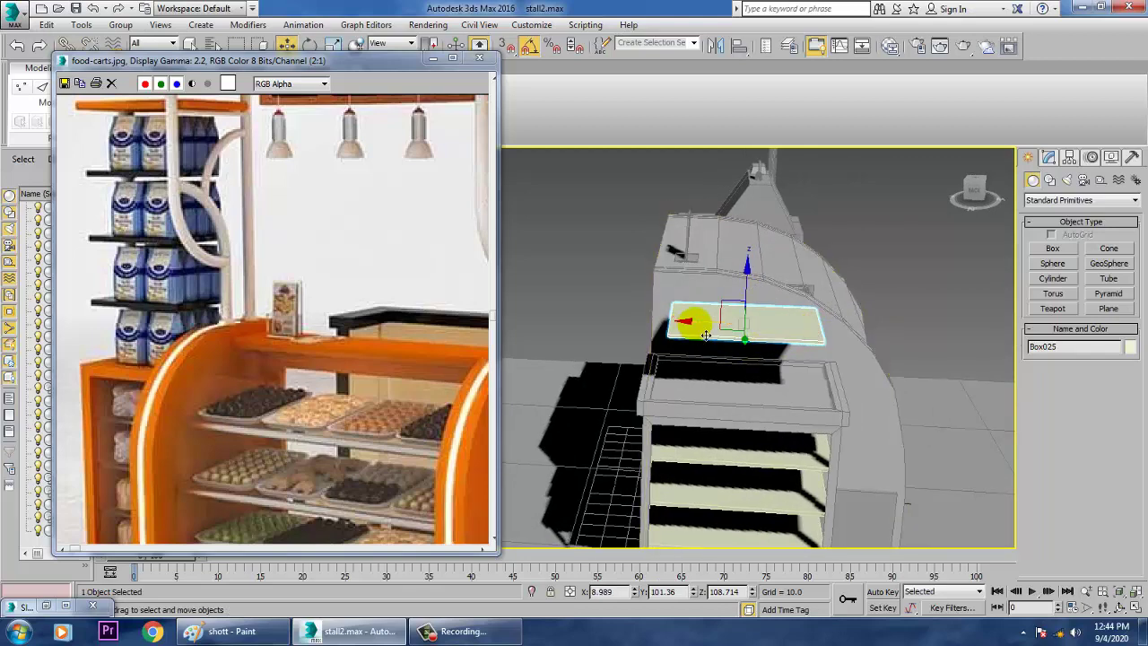
pyautogui.moveTo(695, 324); pyautogui.dragTo(681, 323)
# Examine the canopy posts and hanging shelves in the reference image and frame the whole cart in the Left view
pyautogui.moveTo(314, 235); pyautogui.dragTo(339, 390, button='middle')
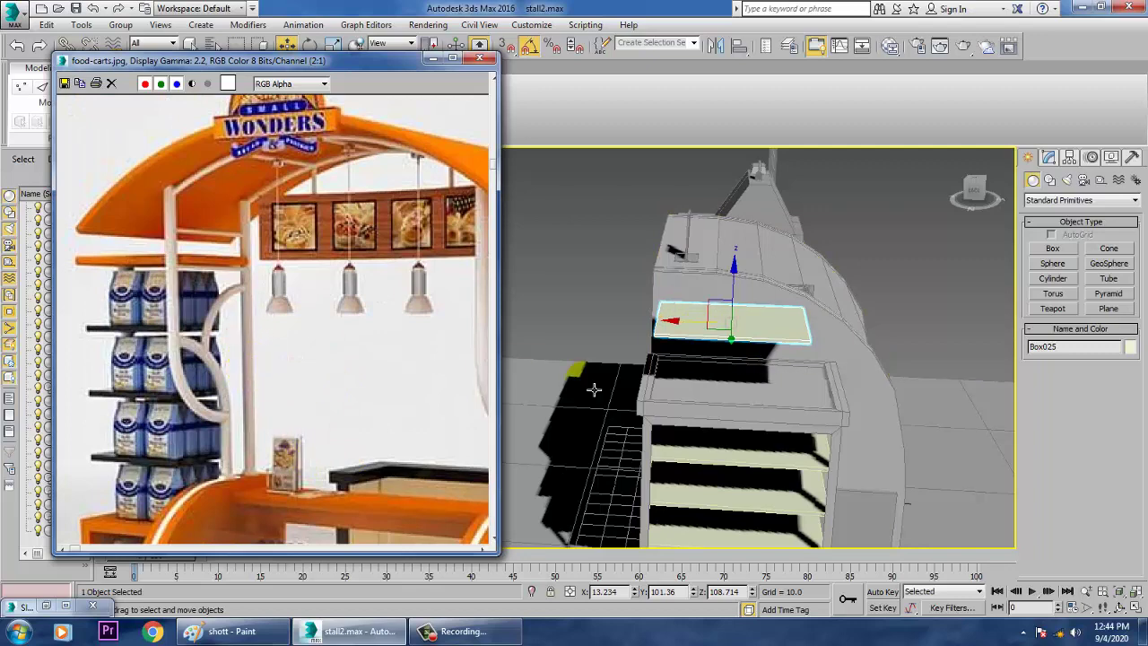
pyautogui.hotkey('alt', 'w')
pyautogui.rightClick(899, 252)
pyautogui.hotkey('alt', 'w')
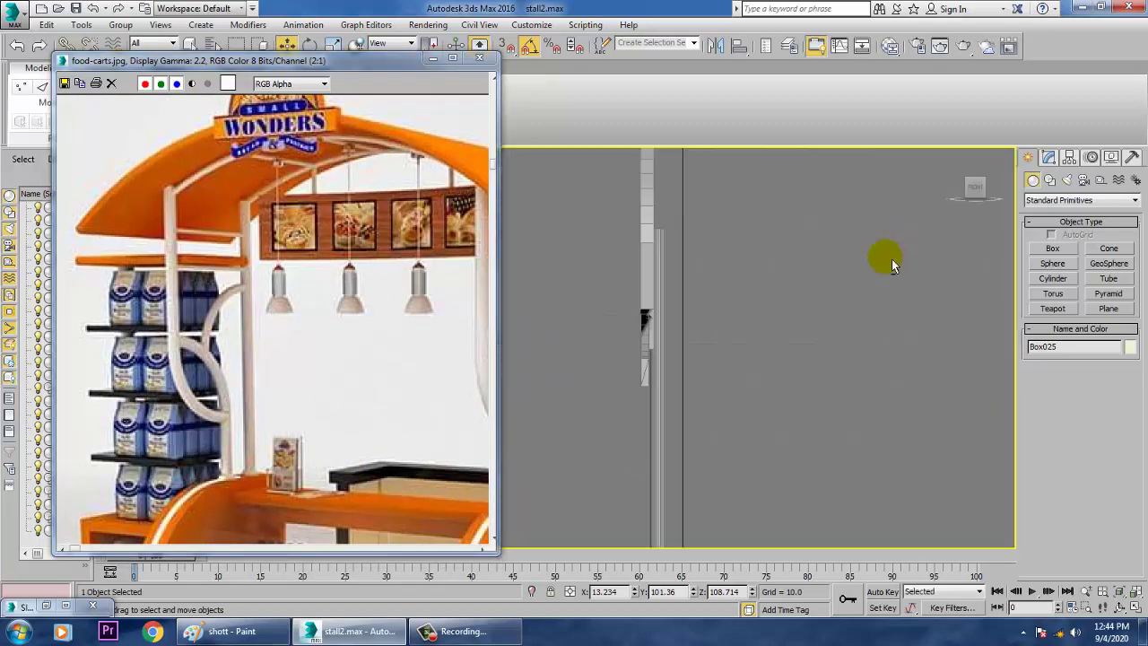
pyautogui.press('z')
pyautogui.scroll(-9, 822, 322)
pyautogui.hotkey('alt', 'w')
pyautogui.rightClick(544, 455)
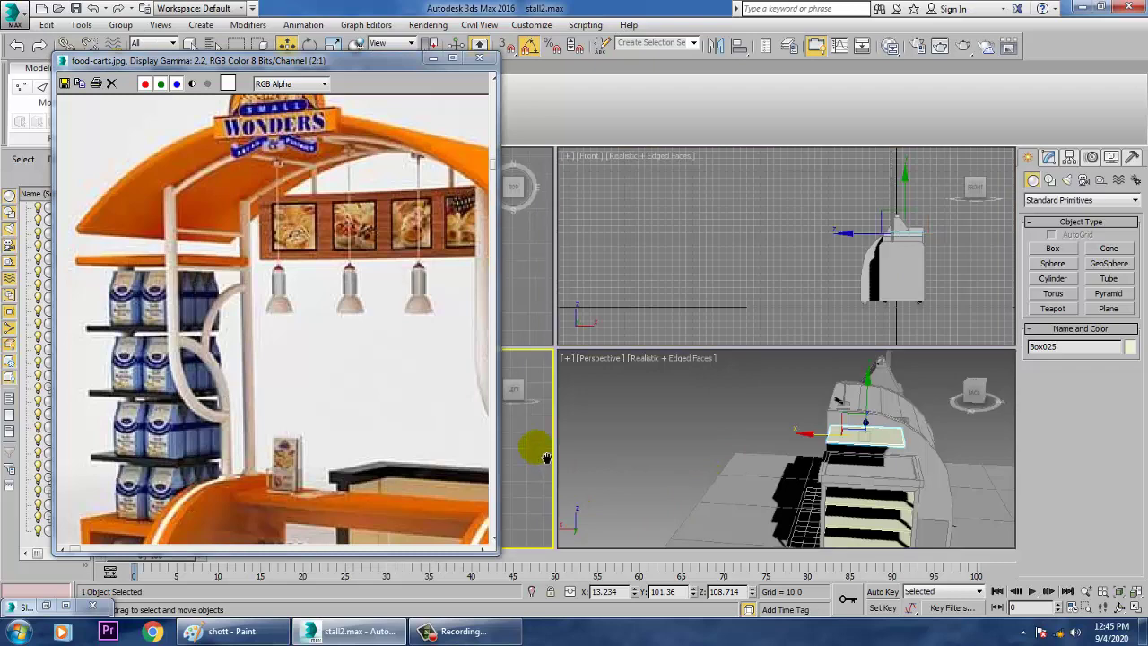
pyautogui.hotkey('alt', 'w')
pyautogui.press('z')
pyautogui.scroll(-4, 817, 409)
pyautogui.moveTo(657, 439)
pyautogui.mouseDown(button='middle')
pyautogui.moveTo(817, 409)
pyautogui.moveTo(720, 368)
pyautogui.moveTo(783, 412)
pyautogui.moveTo(784, 444)
pyautogui.mouseUp(button='middle')
pyautogui.scroll(-12, 817, 403)
pyautogui.scroll(4, 727, 368)
pyautogui.moveTo(370, 322); pyautogui.dragTo(272, 302, button='middle')
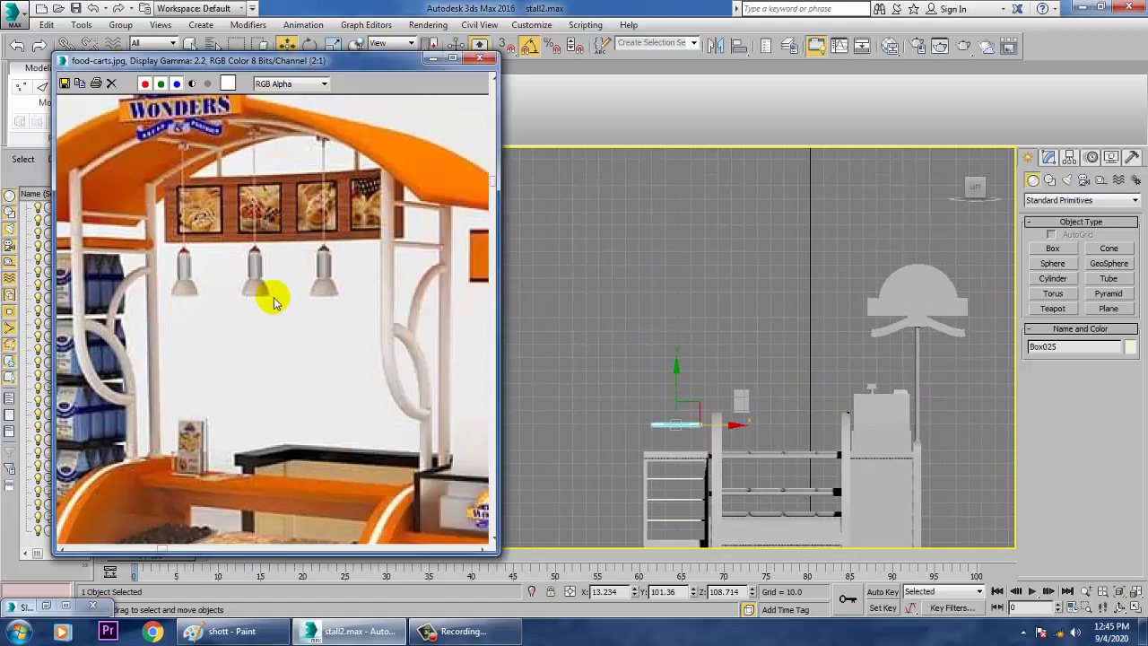
pyautogui.moveTo(468, 322); pyautogui.dragTo(433, 281, button='middle')
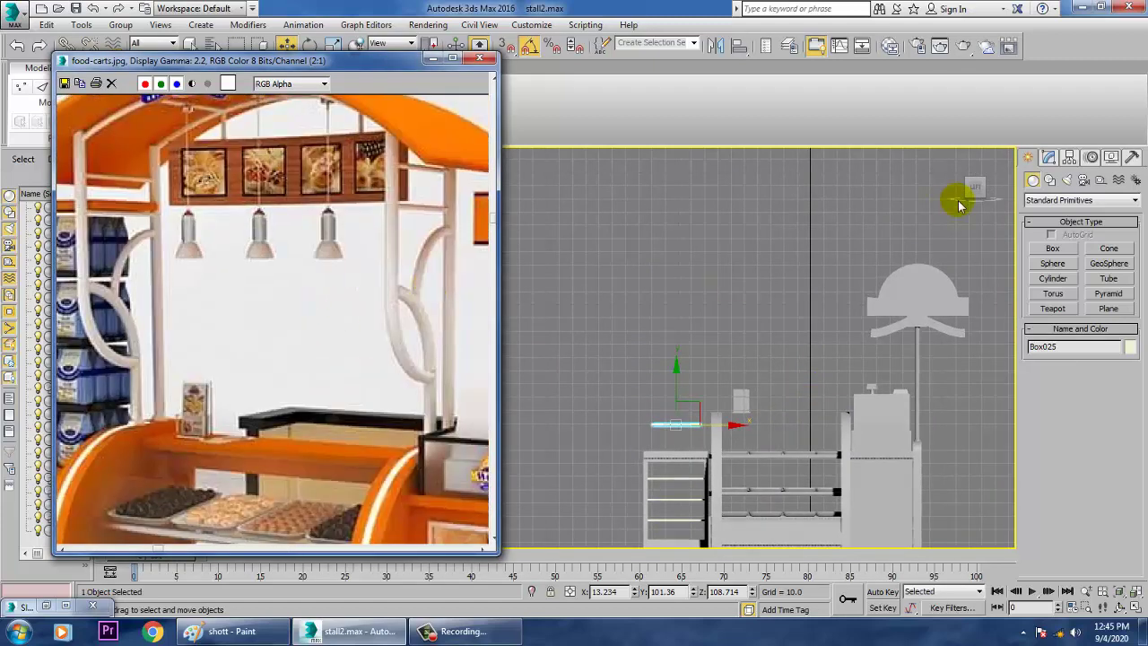
# Draw a straight vertical line in the Left view rising from the display case's side panel beside the cabinet, and align it over the panel
pyautogui.click(1049, 181)
pyautogui.click(1055, 260)
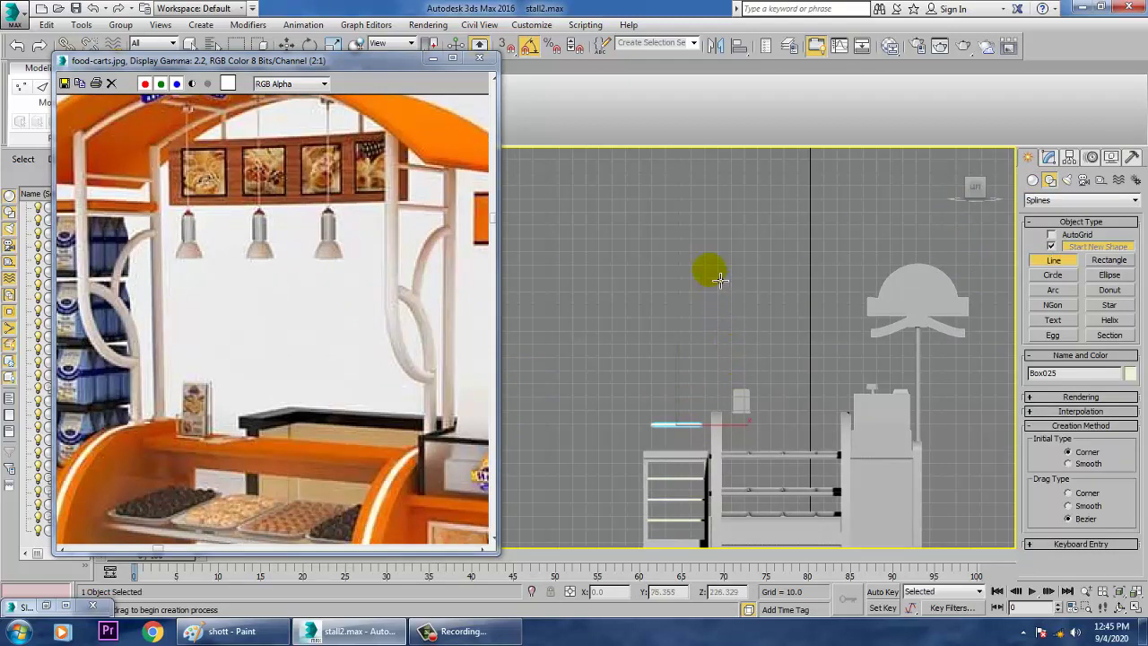
pyautogui.click(709, 260)
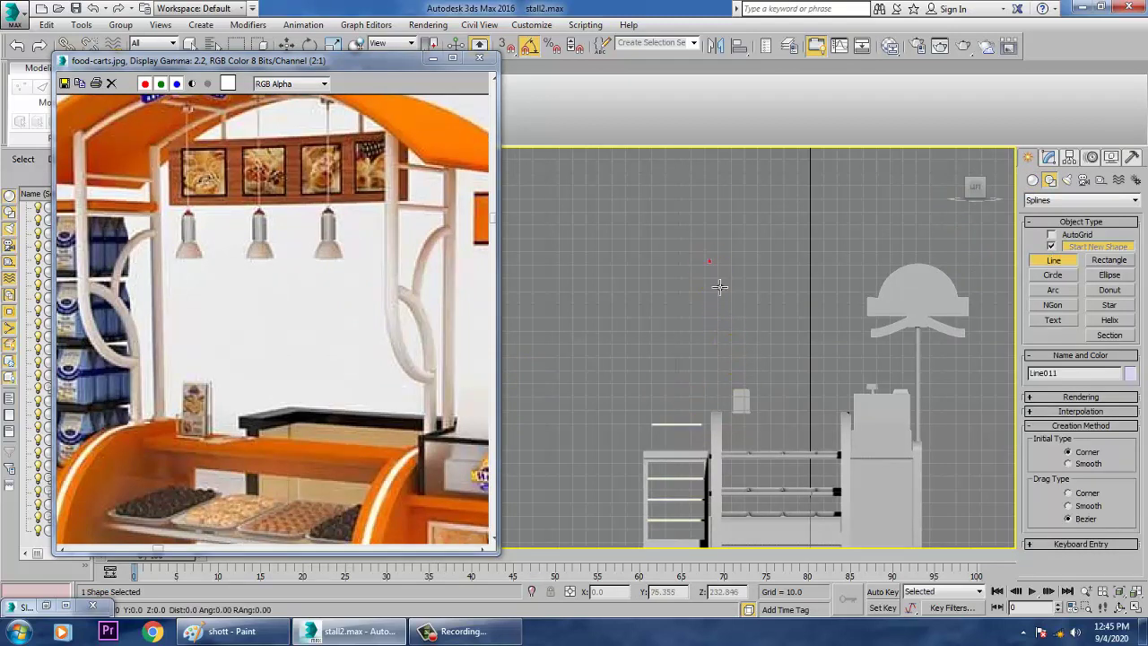
pyautogui.click(722, 412)
pyautogui.rightClick(725, 412)
pyautogui.rightClick(730, 418)
pyautogui.moveTo(758, 344); pyautogui.dragTo(763, 346)
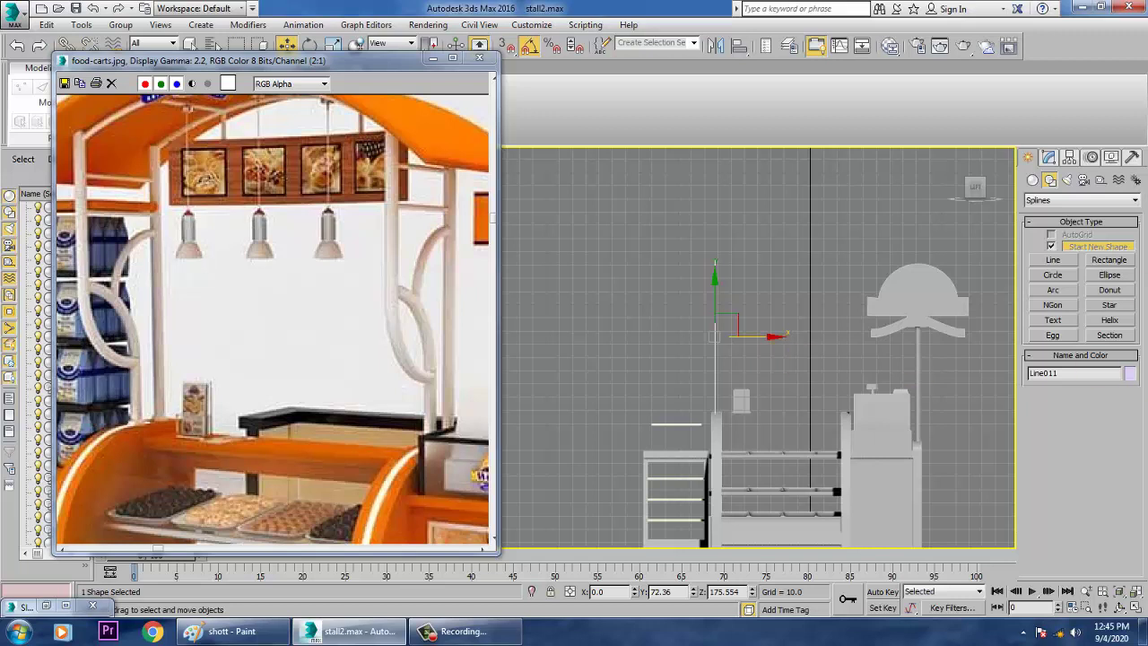
# Enable the vertical line's thickness in the viewport as a radial tube with a thickness of 2.53
pyautogui.click(1047, 158)
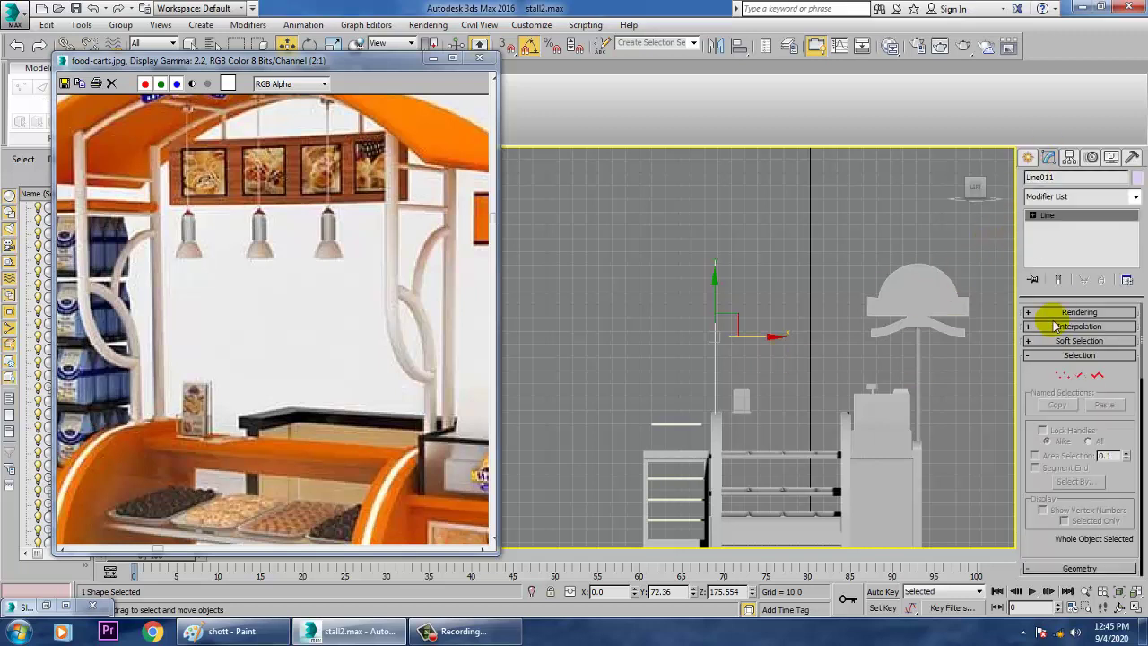
pyautogui.click(1067, 312)
pyautogui.click(1031, 336)
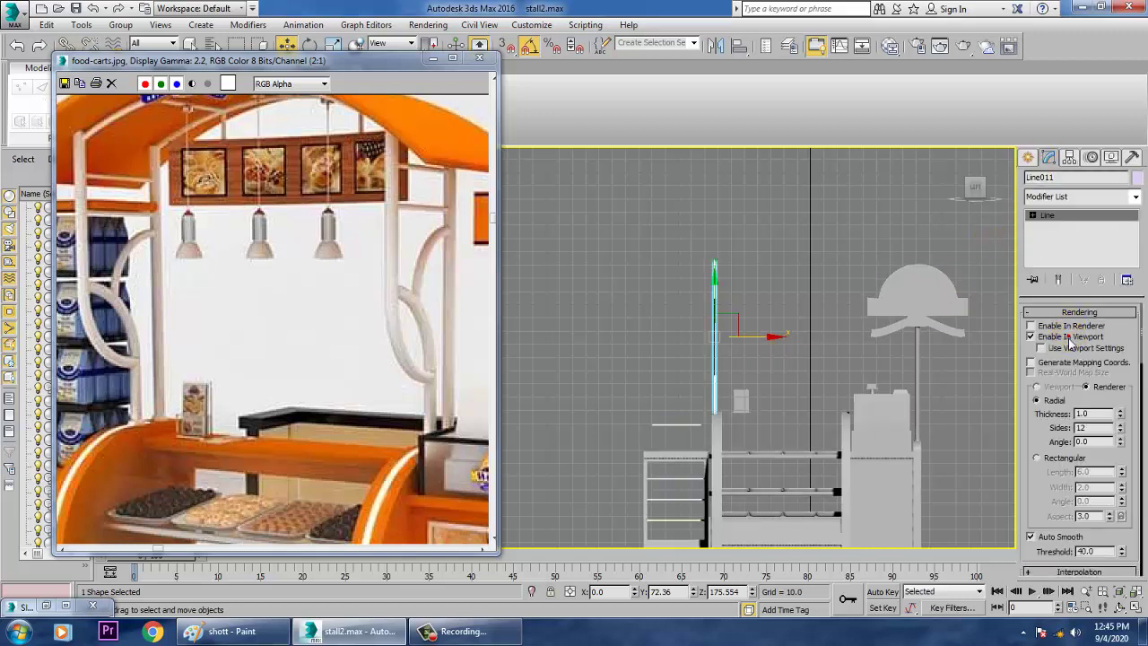
pyautogui.moveTo(1134, 383); pyautogui.dragTo(1132, 312)
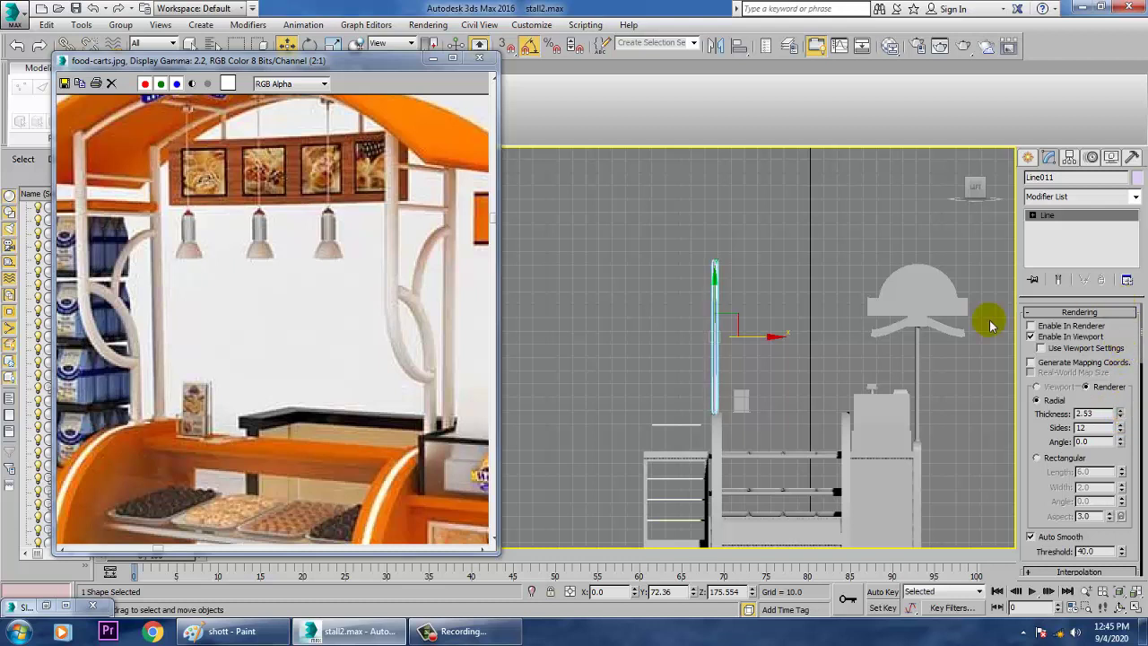
# Move the post to about Y 70.8 over the side panel and X 35.7 at the rear of the case top
pyautogui.moveTo(780, 348); pyautogui.dragTo(781, 349)
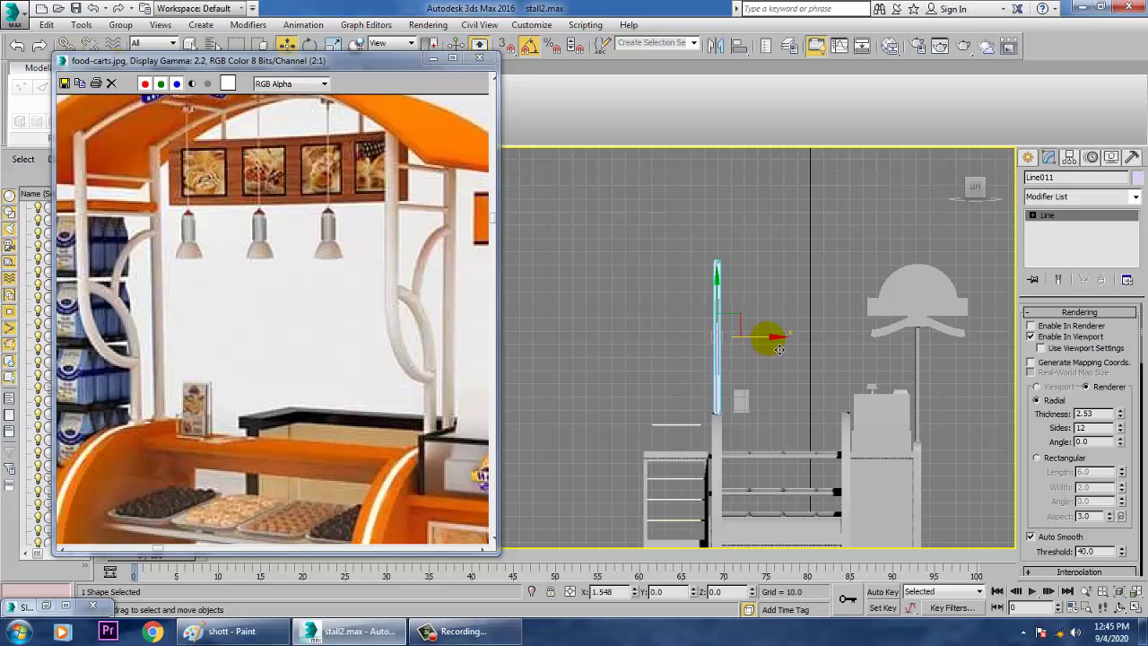
pyautogui.hotkey('alt', 'w')
pyautogui.middleClick(767, 298)
pyautogui.hotkey('alt', 'w')
pyautogui.press('z')
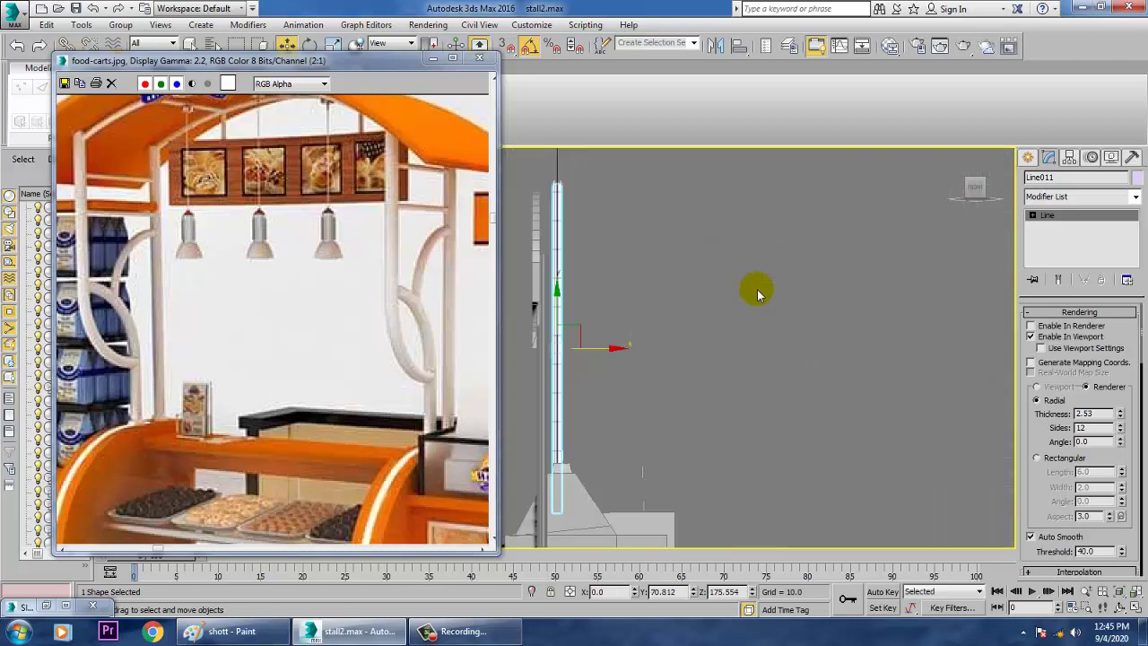
pyautogui.moveTo(758, 293); pyautogui.dragTo(837, 313, button='middle')
pyautogui.scroll(-3, 838, 316)
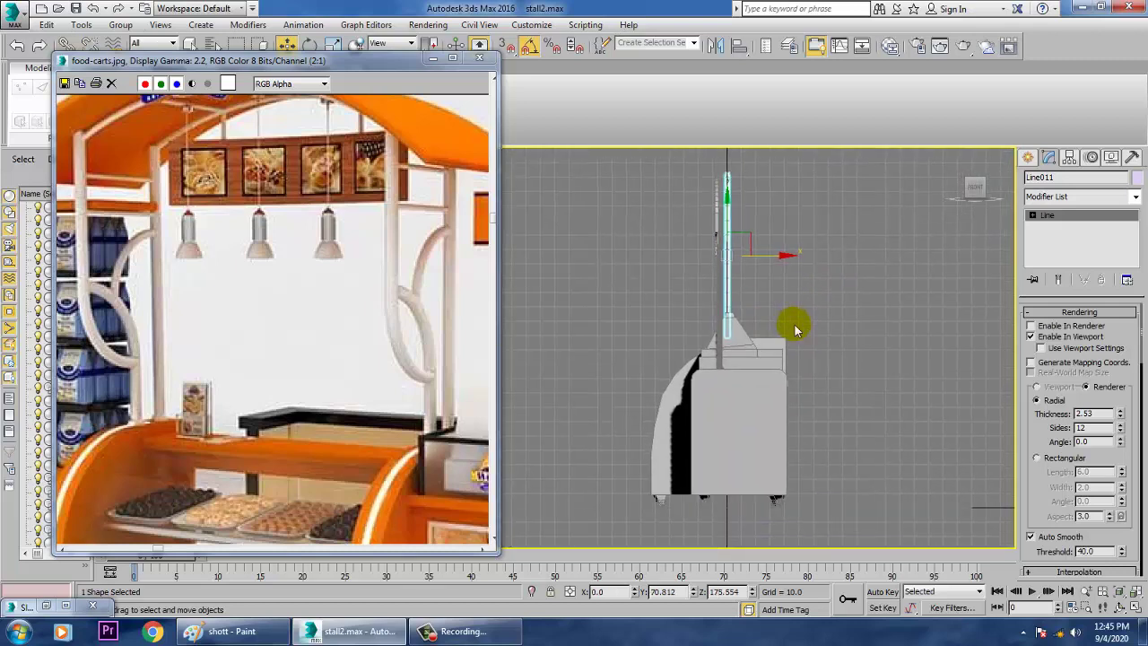
pyautogui.moveTo(784, 269); pyautogui.dragTo(829, 265)
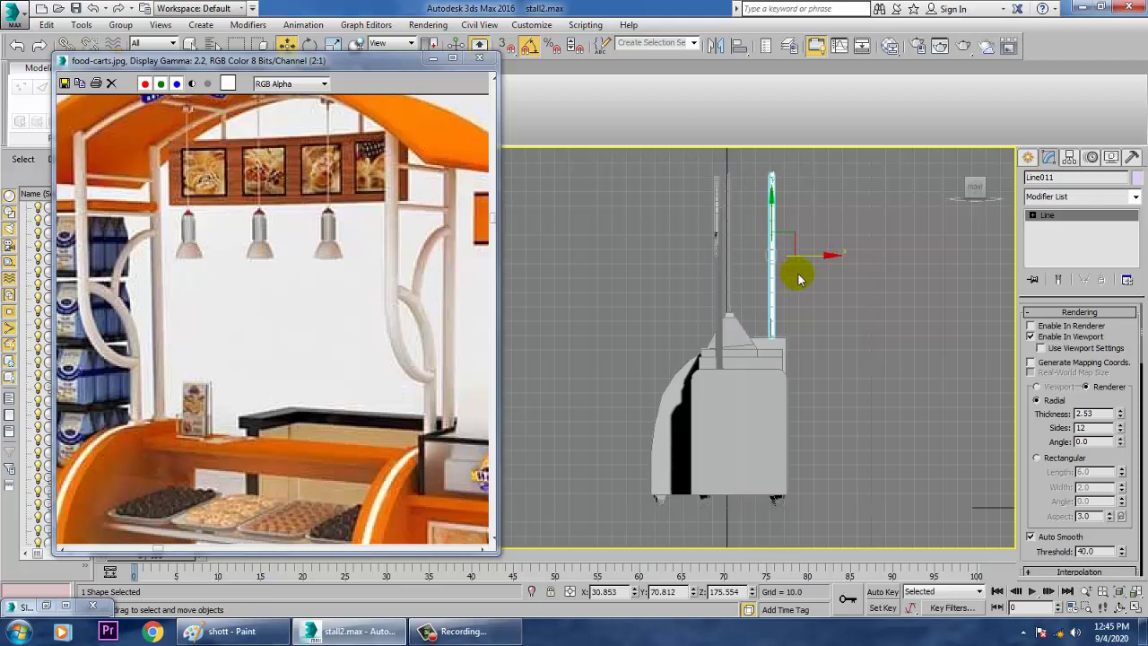
pyautogui.moveTo(833, 266); pyautogui.dragTo(840, 262)
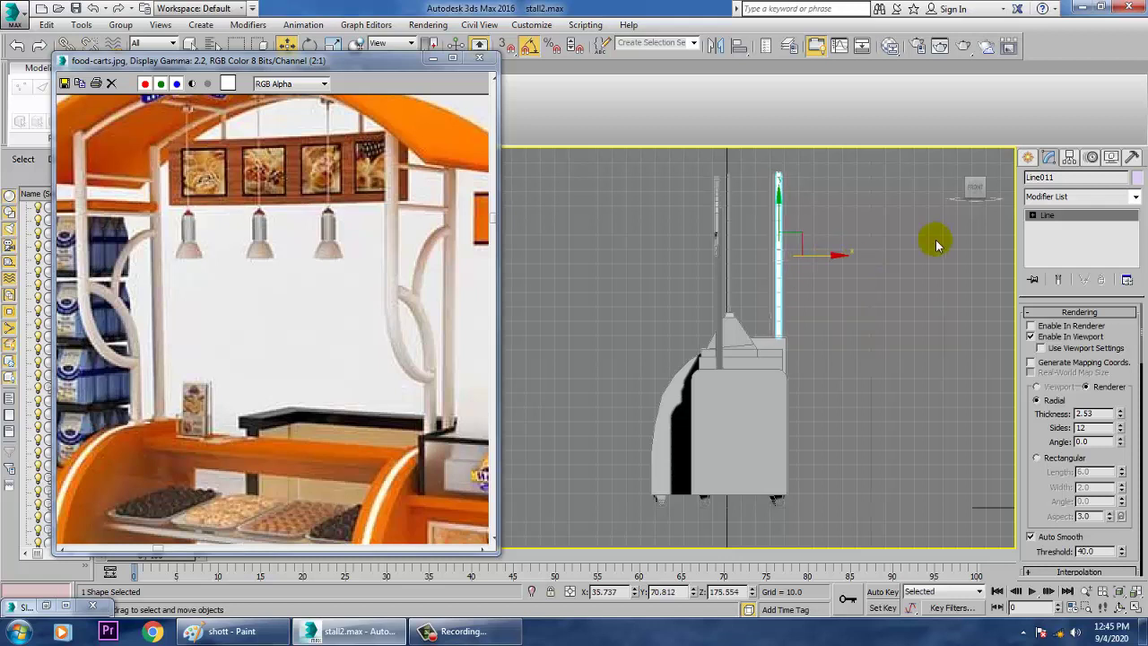
# Draw the front post in the Front view as a line with a vertical run about 73 long and a diagonal about 26 long toward the rear
pyautogui.click(1028, 158)
pyautogui.click(1050, 180)
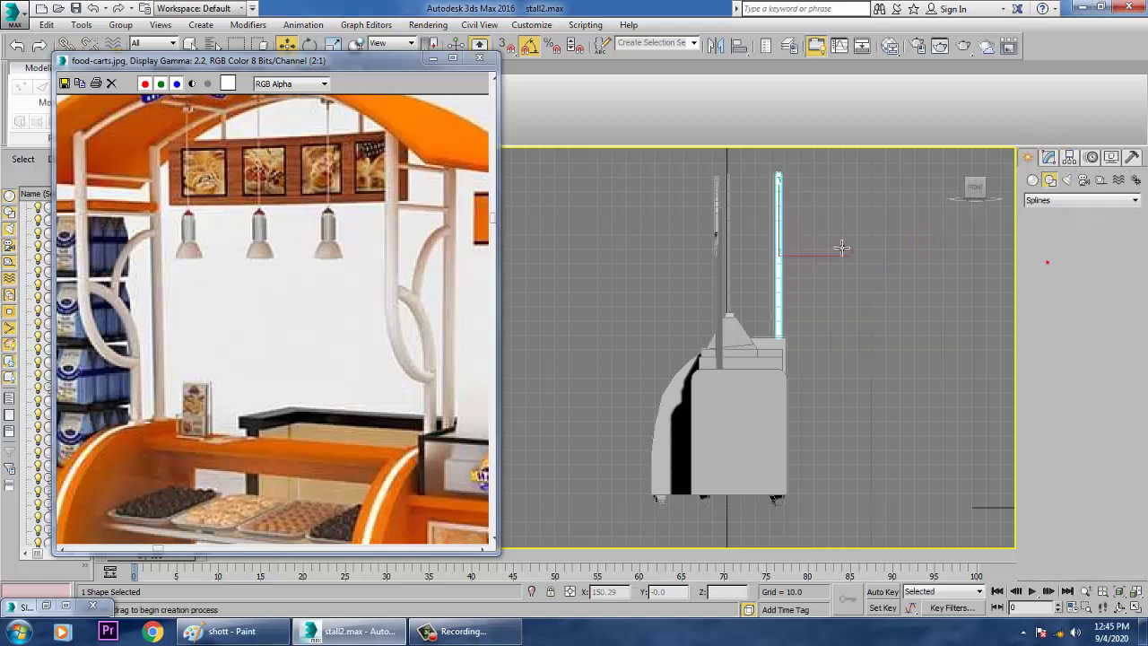
pyautogui.click(1052, 260)
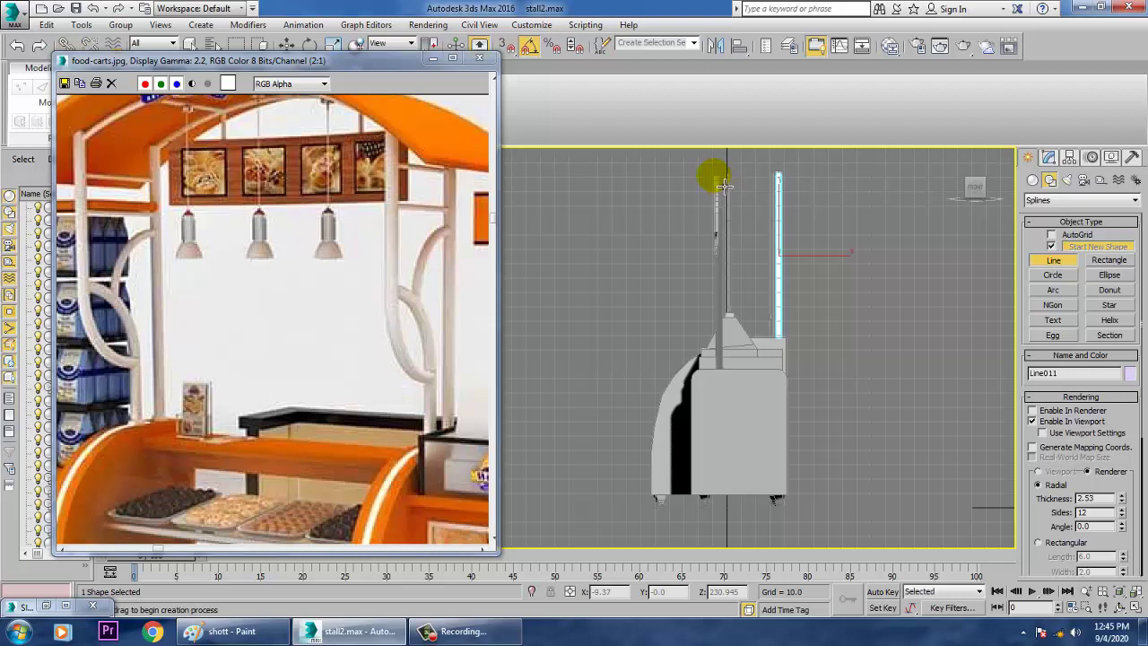
pyautogui.click(724, 184)
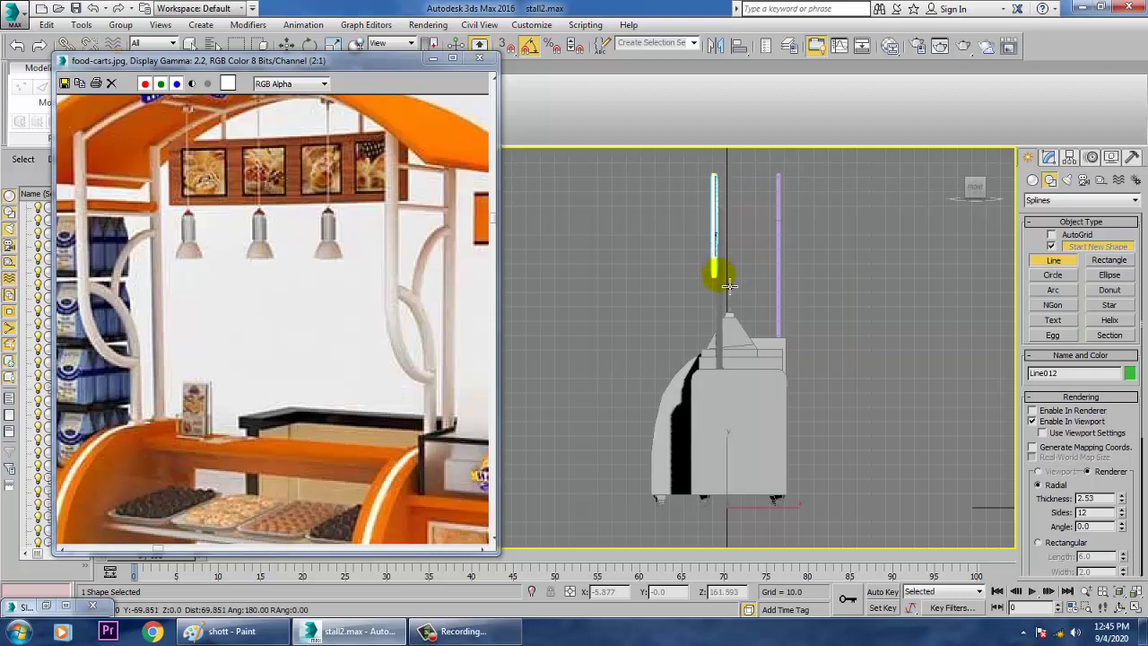
pyautogui.click(729, 288)
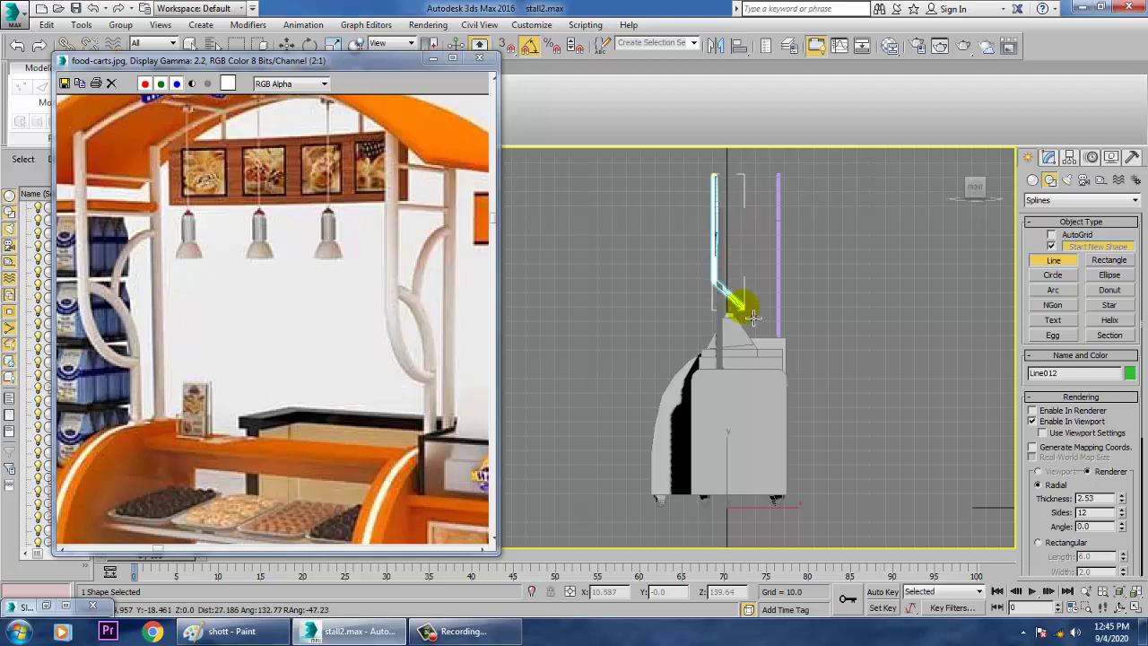
pyautogui.click(750, 318)
pyautogui.rightClick(751, 318)
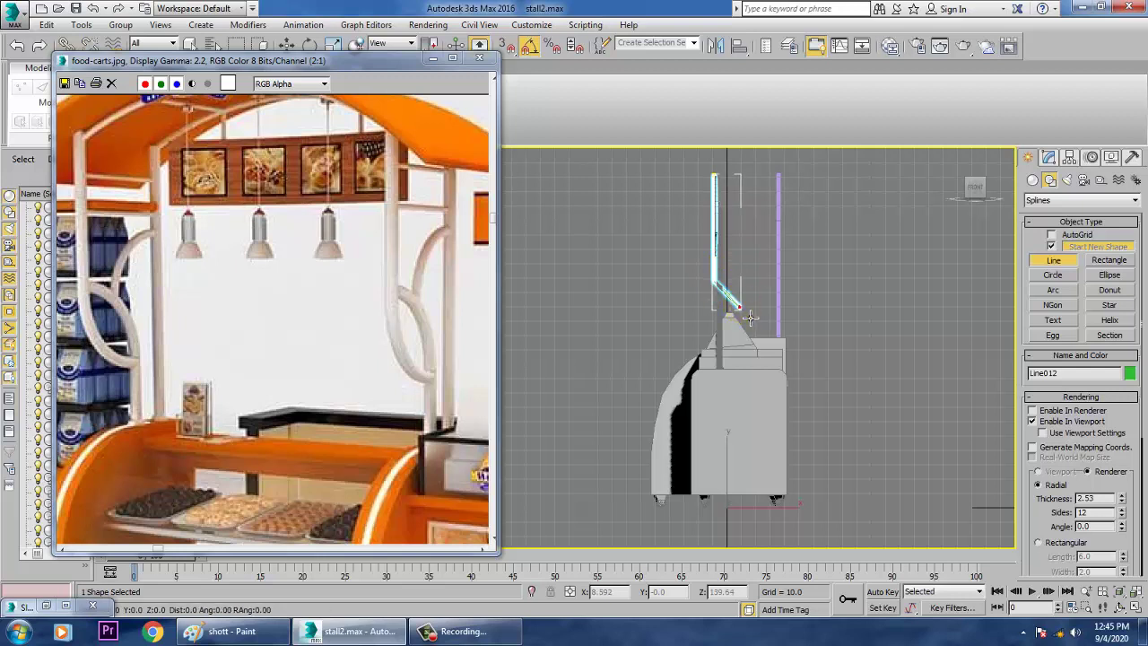
# Fillet the front post's corner vertex with a radius of about 13.7 to round its bend
pyautogui.press('w')
pyautogui.scroll(3, 776, 306)
pyautogui.press('1')
pyautogui.moveTo(616, 235); pyautogui.dragTo(678, 275)
pyautogui.moveTo(1067, 528); pyautogui.dragTo(1078, 126)
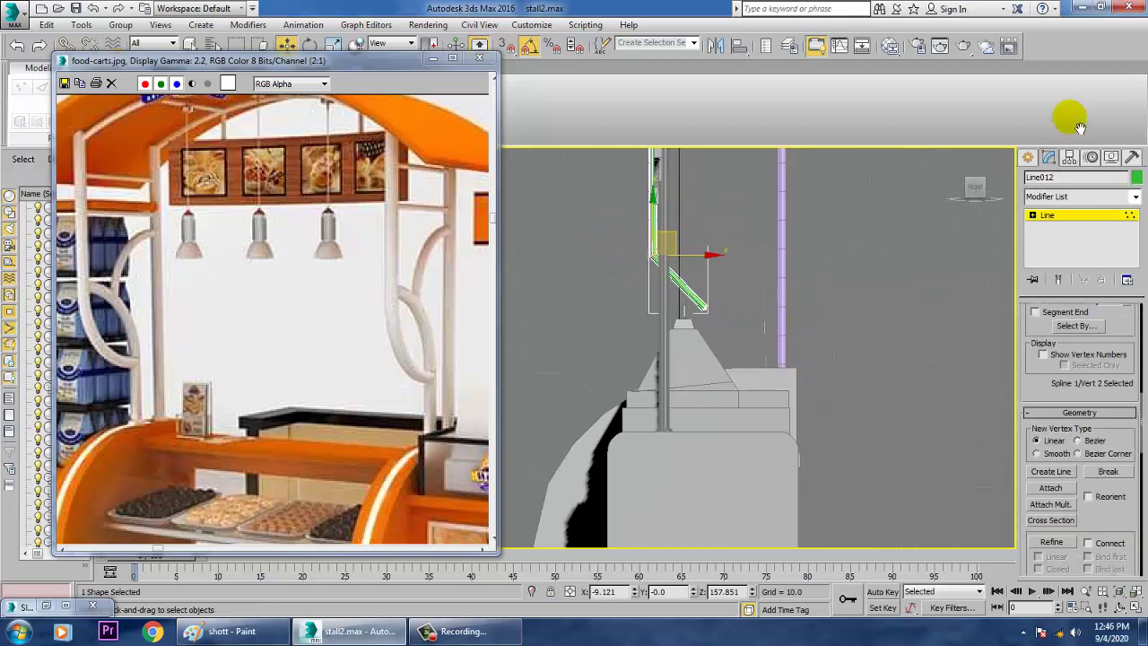
pyautogui.moveTo(1107, 518); pyautogui.dragTo(1118, 348)
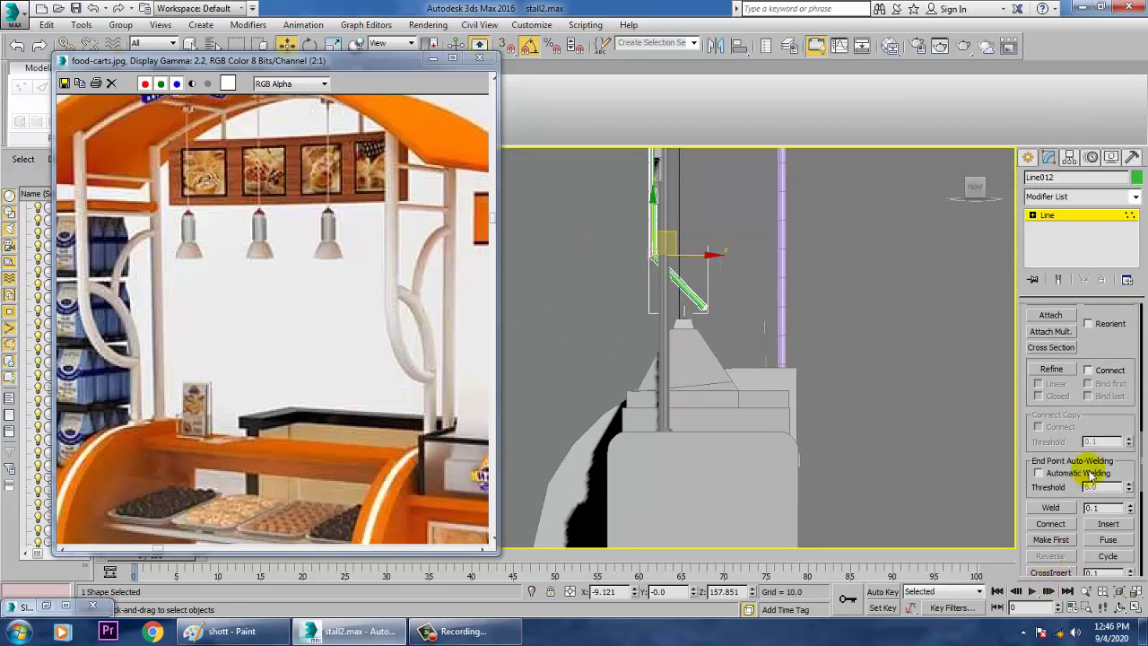
pyautogui.moveTo(1076, 438); pyautogui.dragTo(1076, 345)
pyautogui.click(1051, 473)
pyautogui.moveTo(660, 256); pyautogui.dragTo(647, 238)
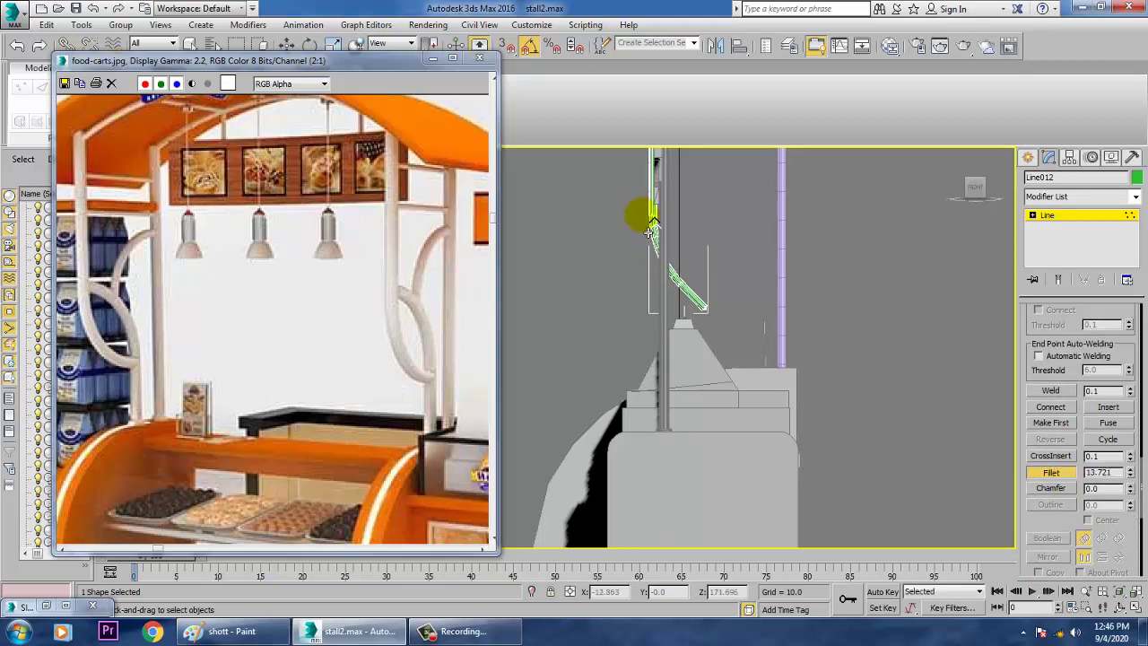
pyautogui.rightClick(643, 220)
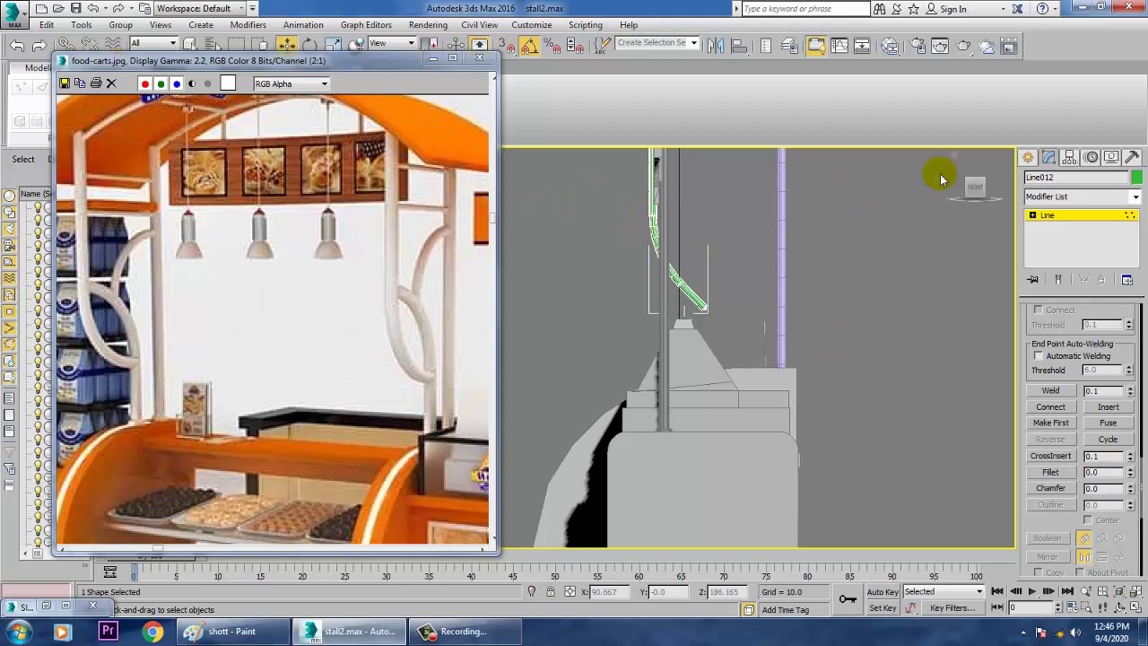
# Draw a brace line in the Front view from the front post's bend, sloping toward the rear and then dropping vertically to the case top
pyautogui.click(1027, 157)
pyautogui.click(1055, 261)
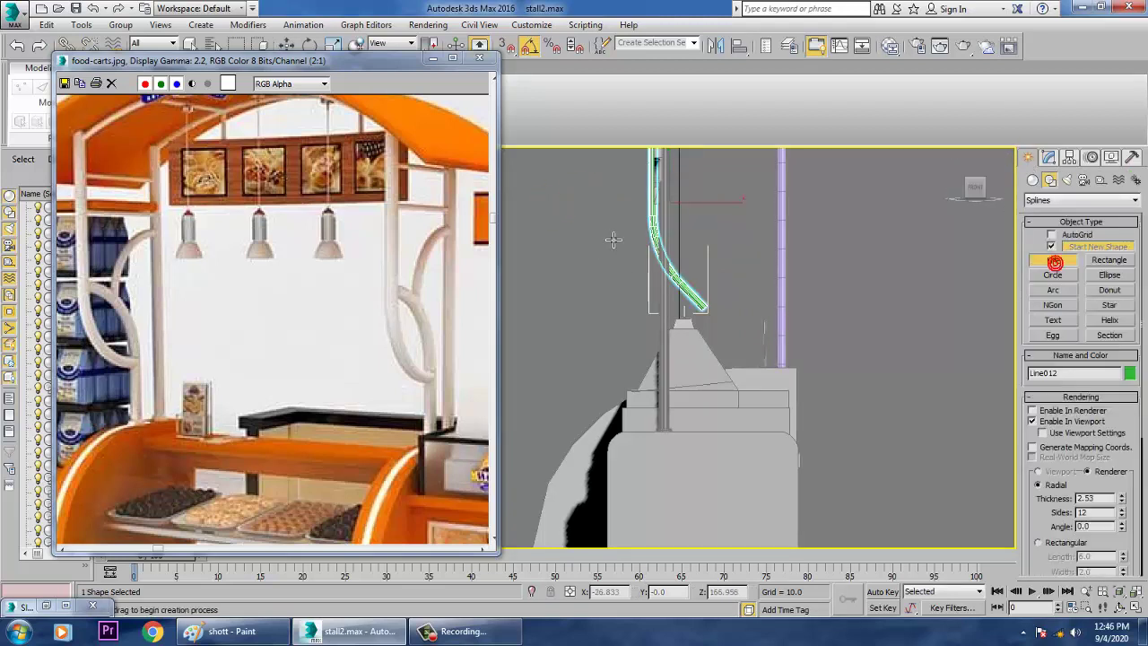
pyautogui.click(659, 214)
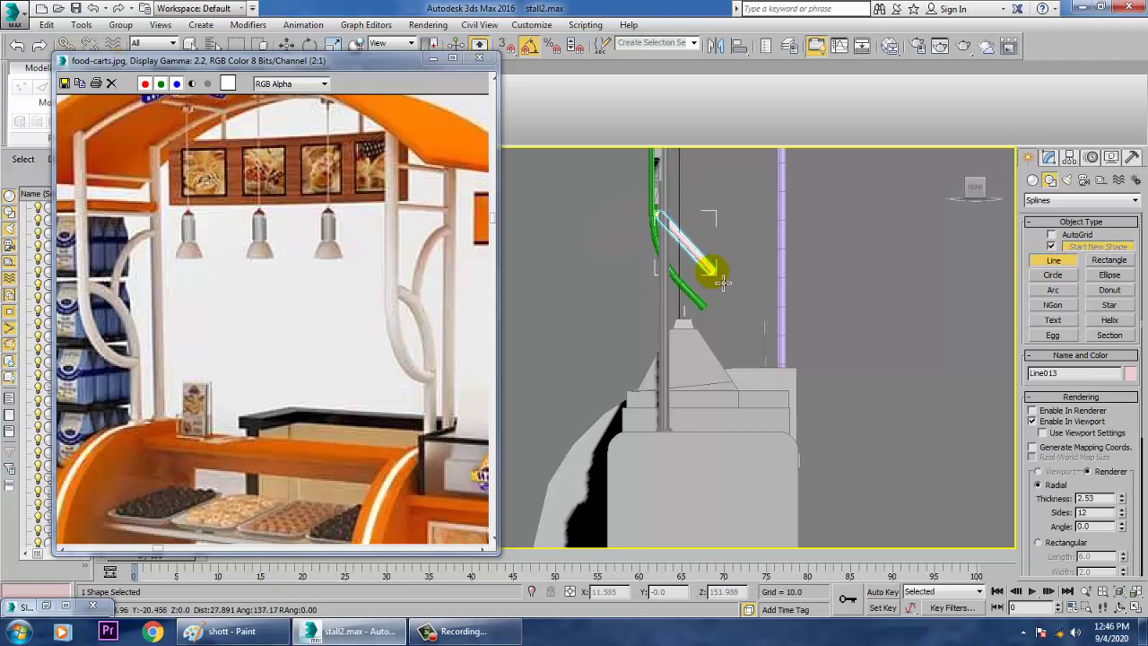
pyautogui.click(718, 255)
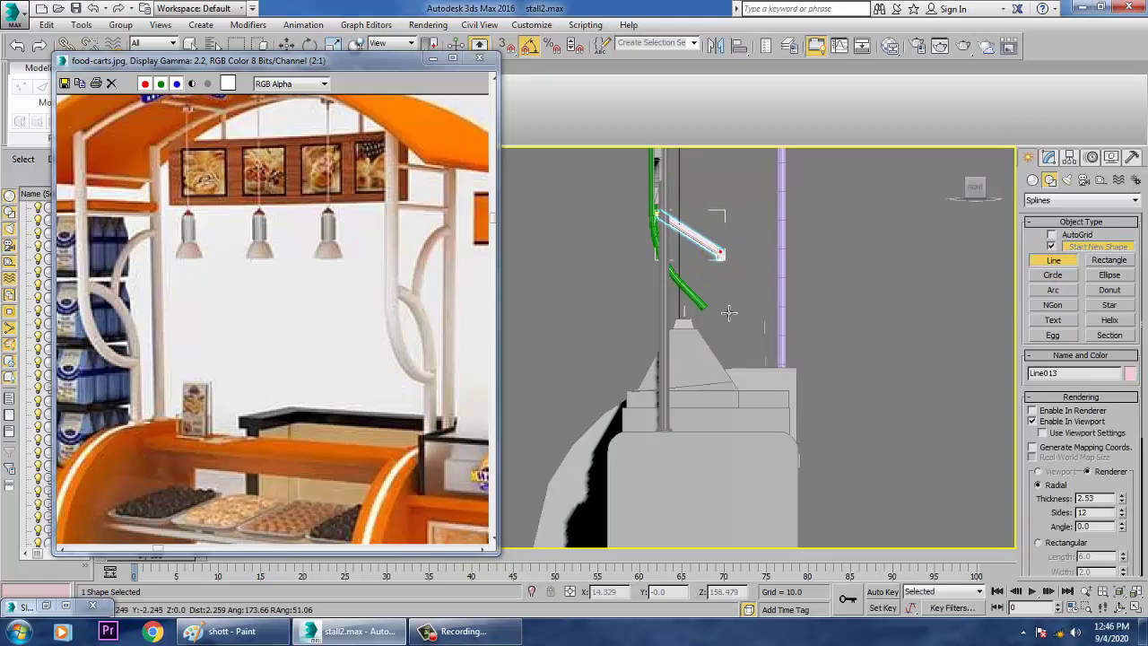
pyautogui.click(721, 372)
pyautogui.rightClick(721, 372)
pyautogui.rightClick(721, 372)
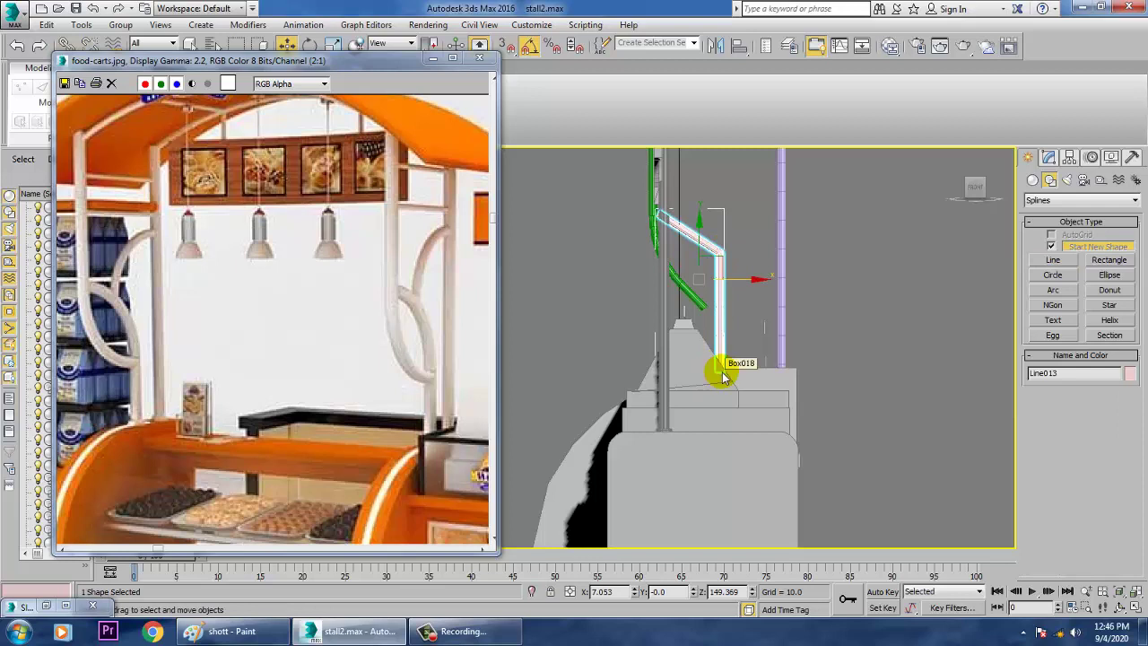
# Move the lower end vertex of the front post rearward and up until it meets the brace's vertical run
pyautogui.press('1')
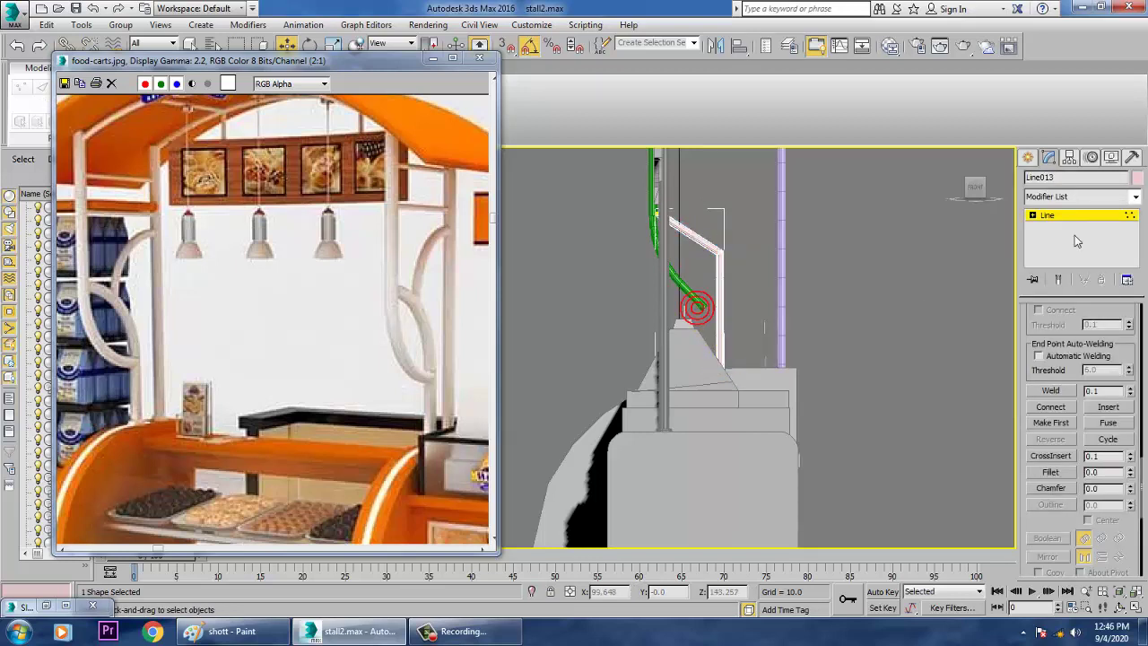
pyautogui.click(1072, 218)
pyautogui.click(696, 302)
pyautogui.press('1')
pyautogui.moveTo(695, 320); pyautogui.dragTo(755, 304)
pyautogui.click(1064, 214)
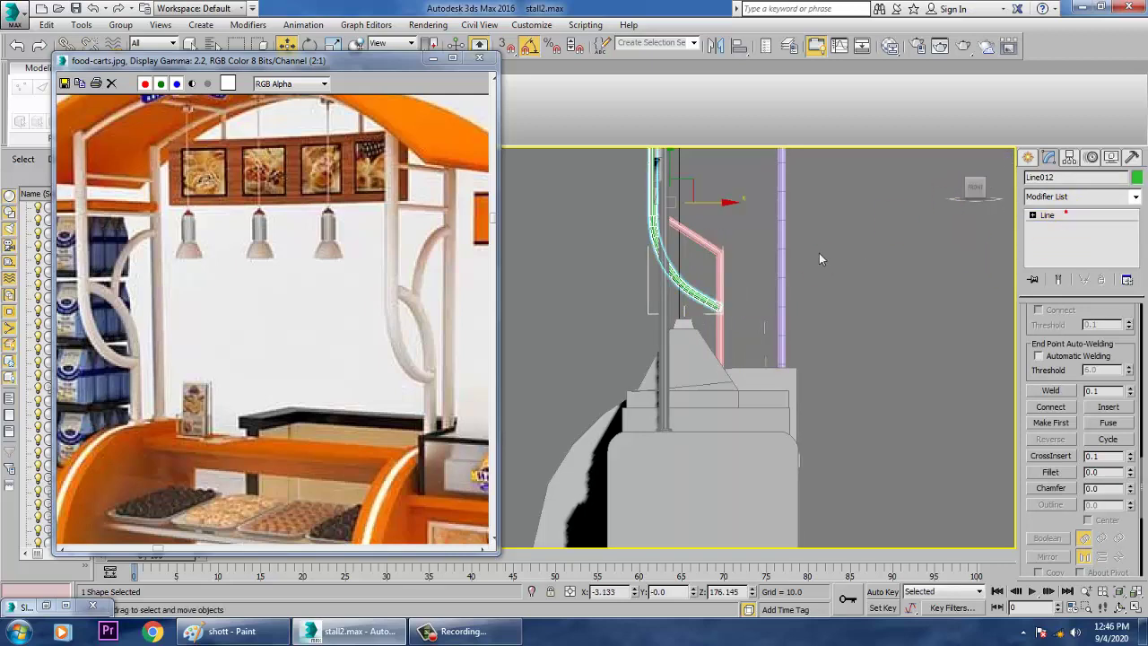
# Fillet the brace's corner vertex with a radius of about 11
pyautogui.click(713, 249)
pyautogui.press('1')
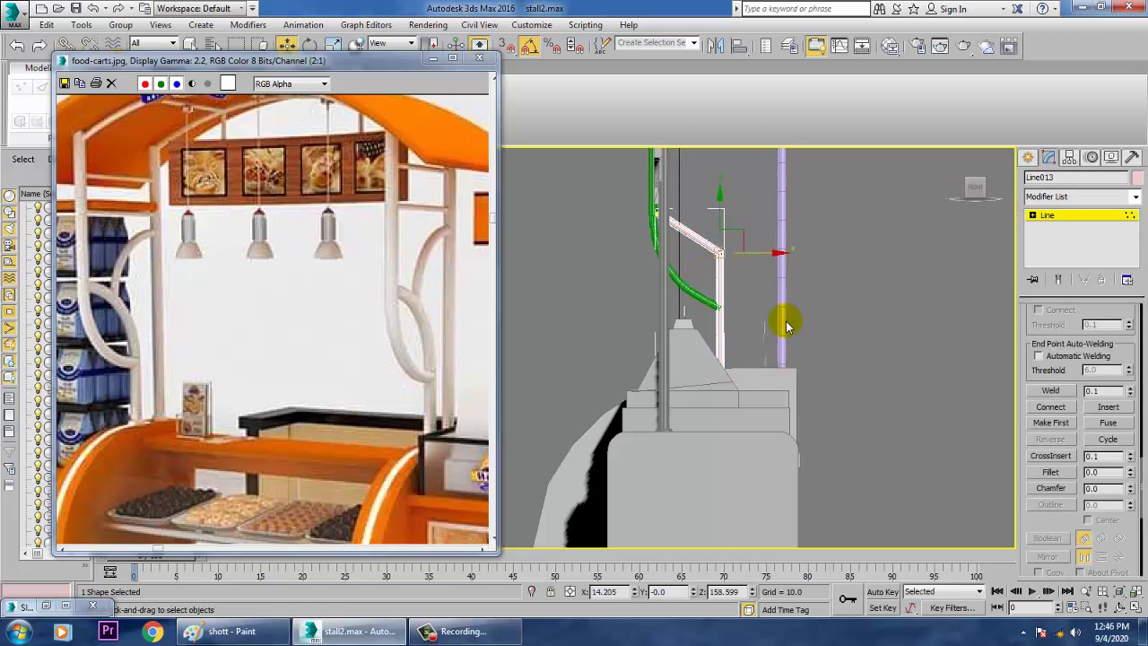
pyautogui.click(1050, 471)
pyautogui.moveTo(720, 252); pyautogui.dragTo(713, 228)
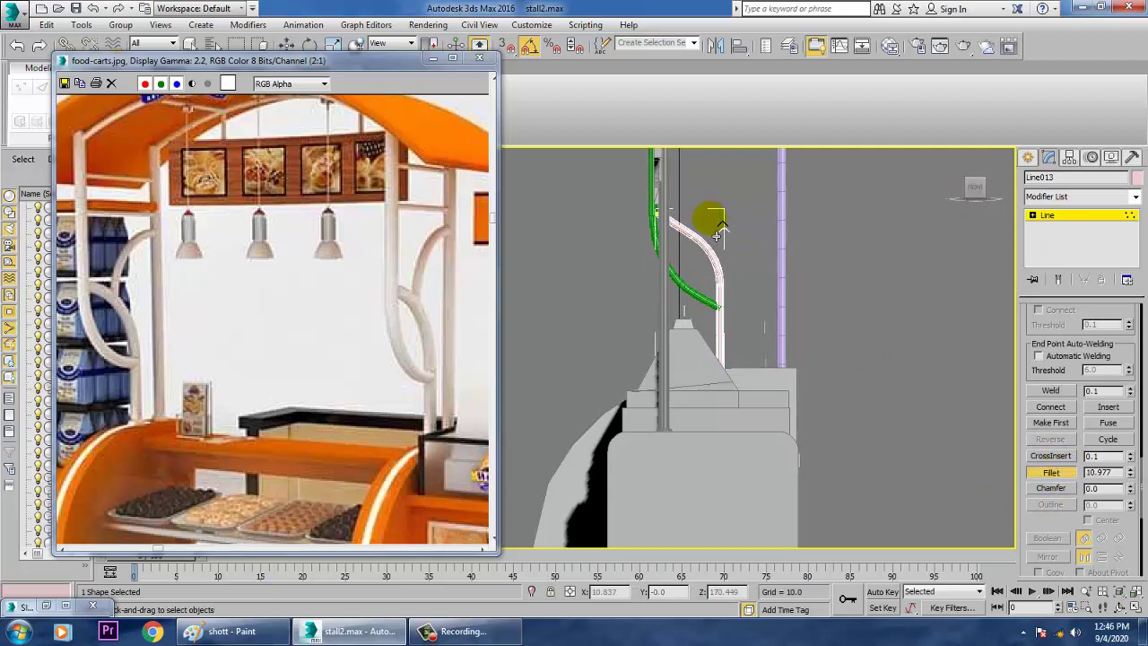
pyautogui.press('w')
# Draw an upper brace line in the Front view from the rear post toward the front, bending down to end on the lower brace
pyautogui.moveTo(883, 236); pyautogui.dragTo(874, 351, button='middle')
pyautogui.click(1028, 157)
pyautogui.click(1054, 260)
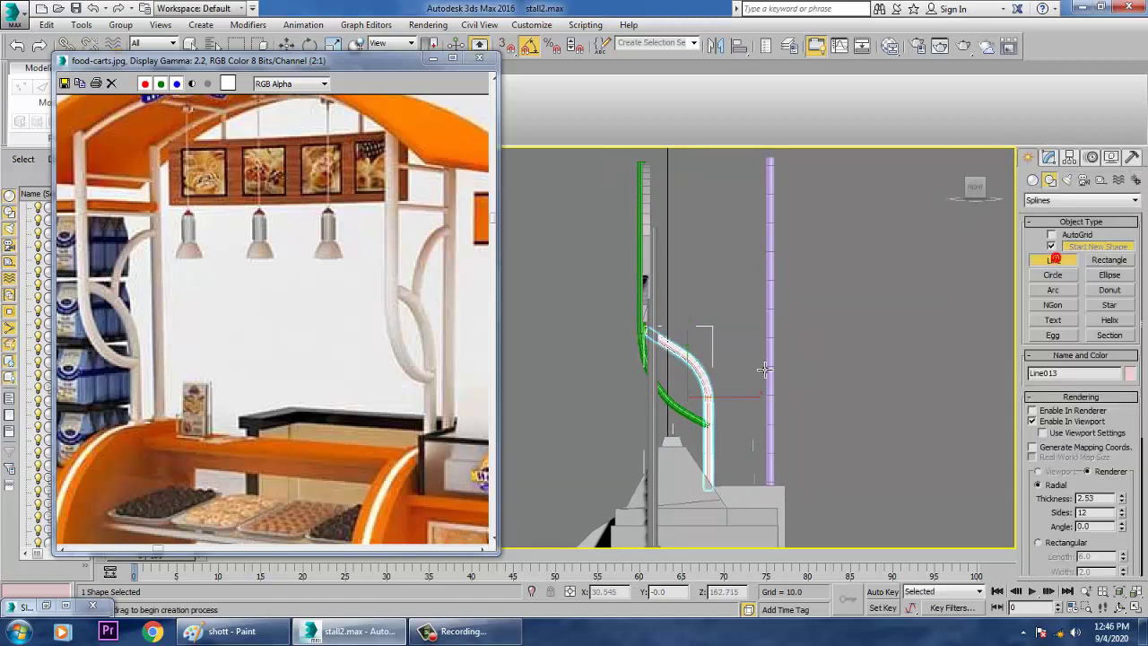
pyautogui.click(767, 256)
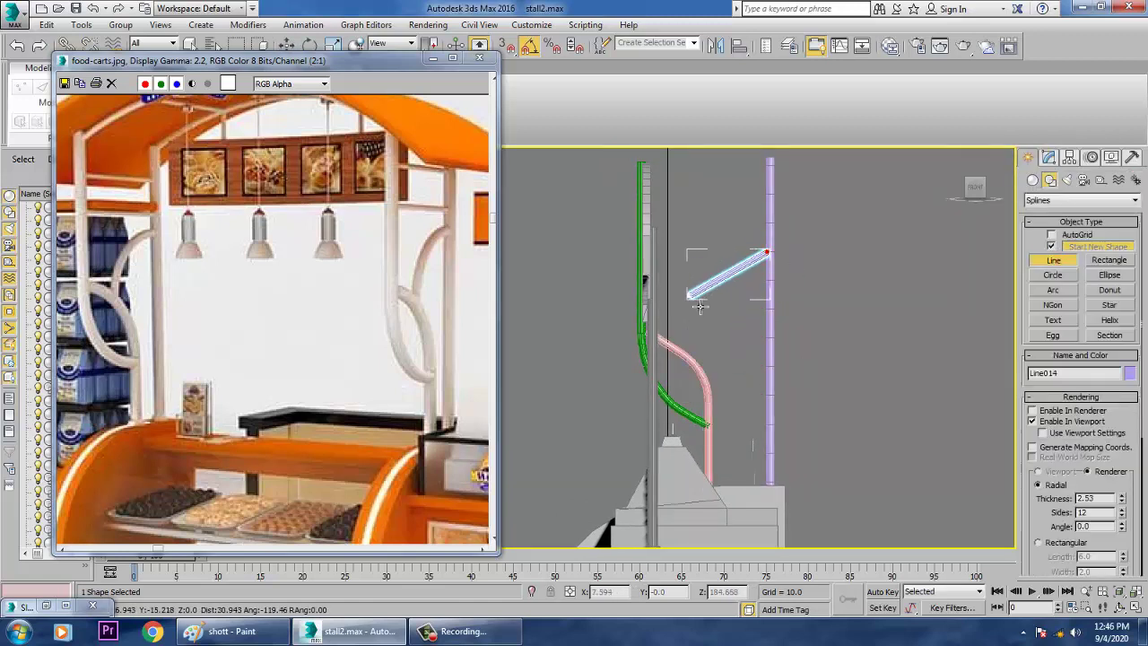
pyautogui.click(710, 270)
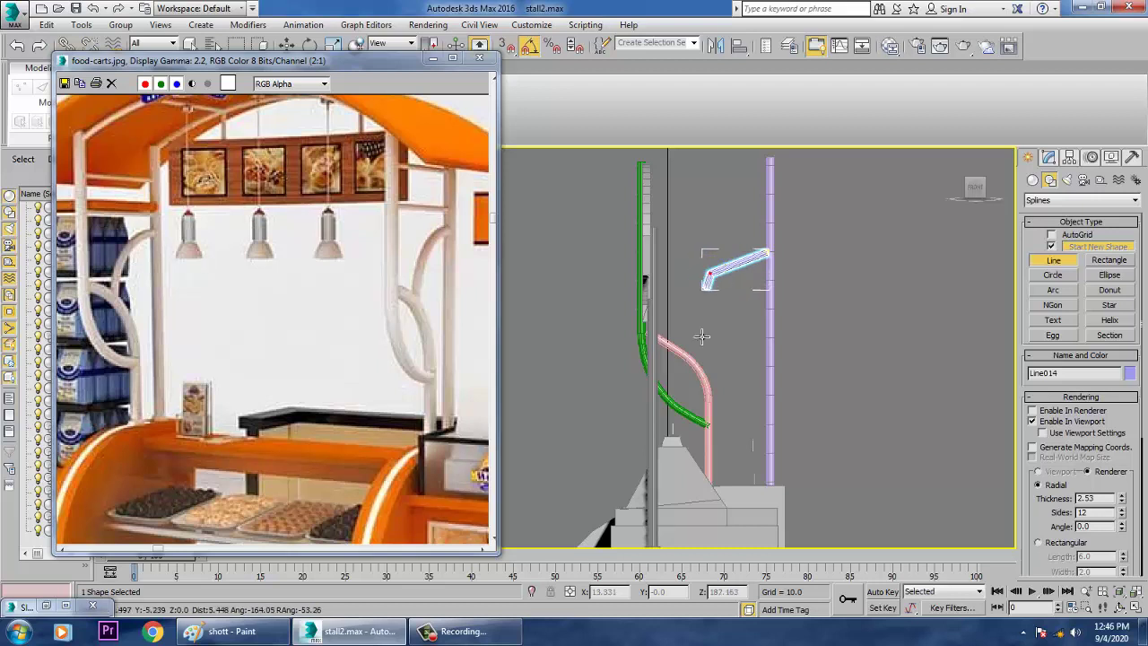
pyautogui.click(681, 353)
pyautogui.rightClick(689, 357)
pyautogui.rightClick(688, 357)
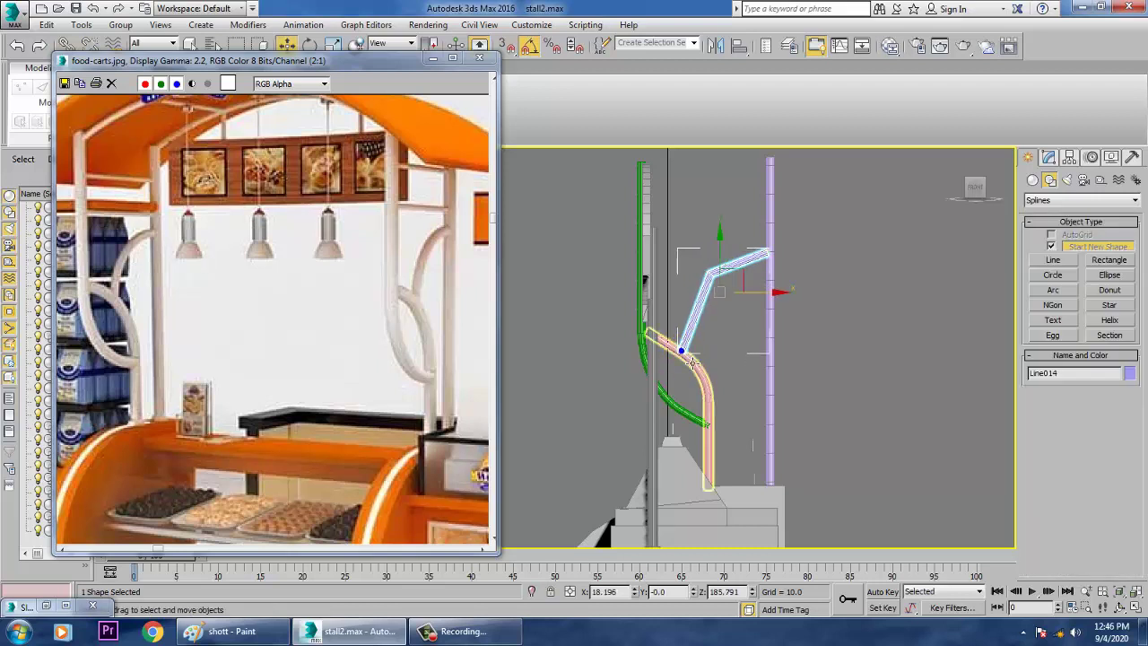
# Fillet the upper brace's corner vertex with a radius of about 13
pyautogui.press('1')
pyautogui.moveTo(692, 251); pyautogui.dragTo(733, 313)
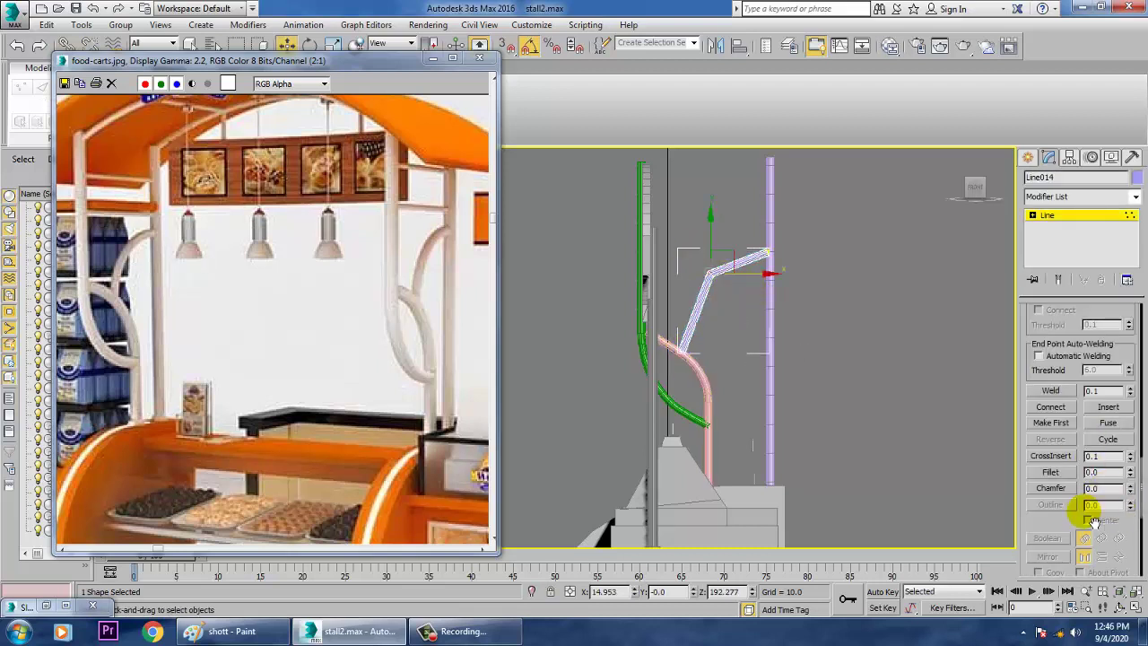
pyautogui.click(1058, 474)
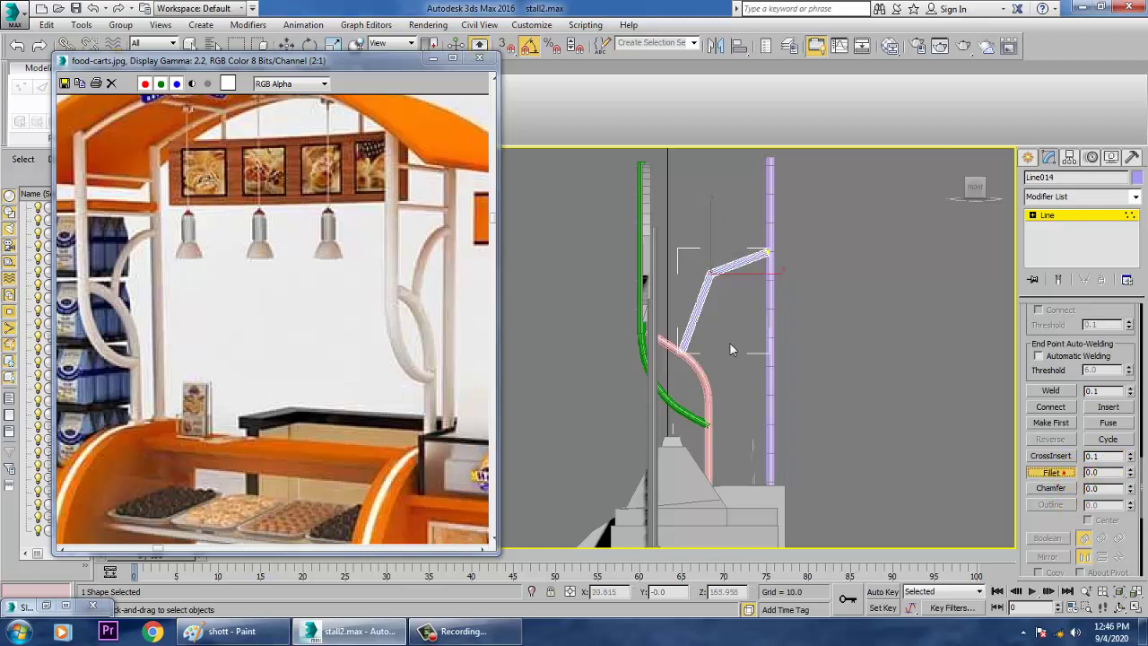
pyautogui.moveTo(718, 285); pyautogui.dragTo(703, 254)
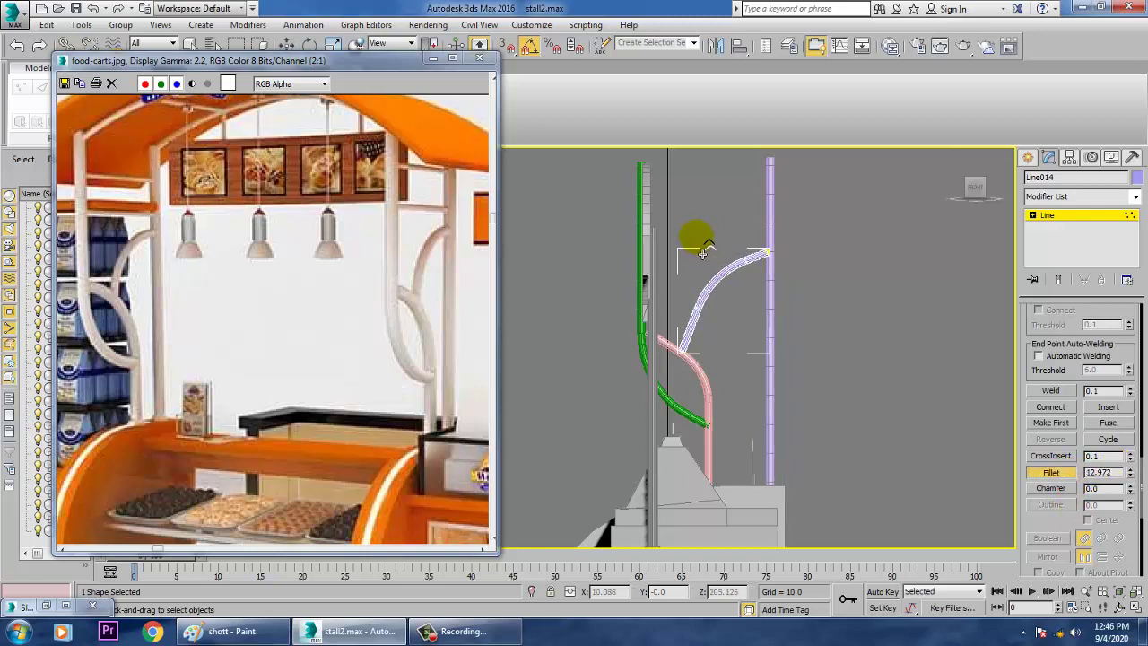
pyautogui.rightClick(818, 383)
# Increase the front post's radial thickness to 3.694, working in the perspective view
pyautogui.hotkey('alt', 'w')
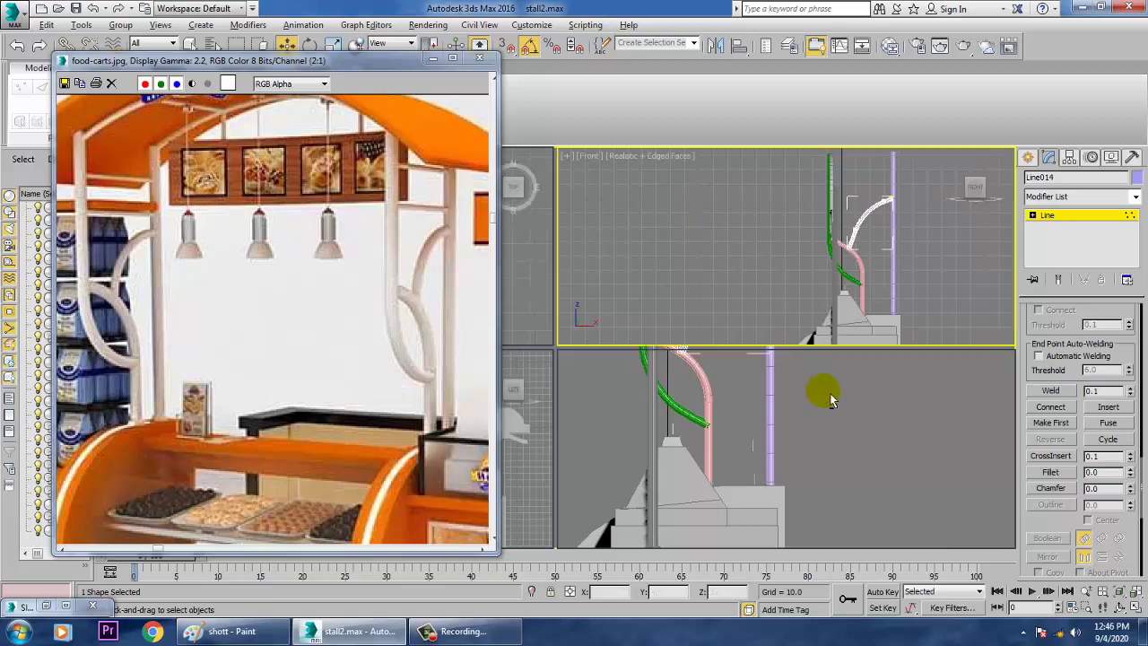
pyautogui.click(874, 463)
pyautogui.hotkey('alt', 'w')
pyautogui.keyDown('alt'); pyautogui.moveTo(876, 464); pyautogui.dragTo(883, 487, button='middle'); pyautogui.keyUp('alt')
pyautogui.scroll(-3, 932, 439)
pyautogui.keyDown('alt'); pyautogui.moveTo(884, 487); pyautogui.dragTo(801, 452, button='middle'); pyautogui.keyUp('alt')
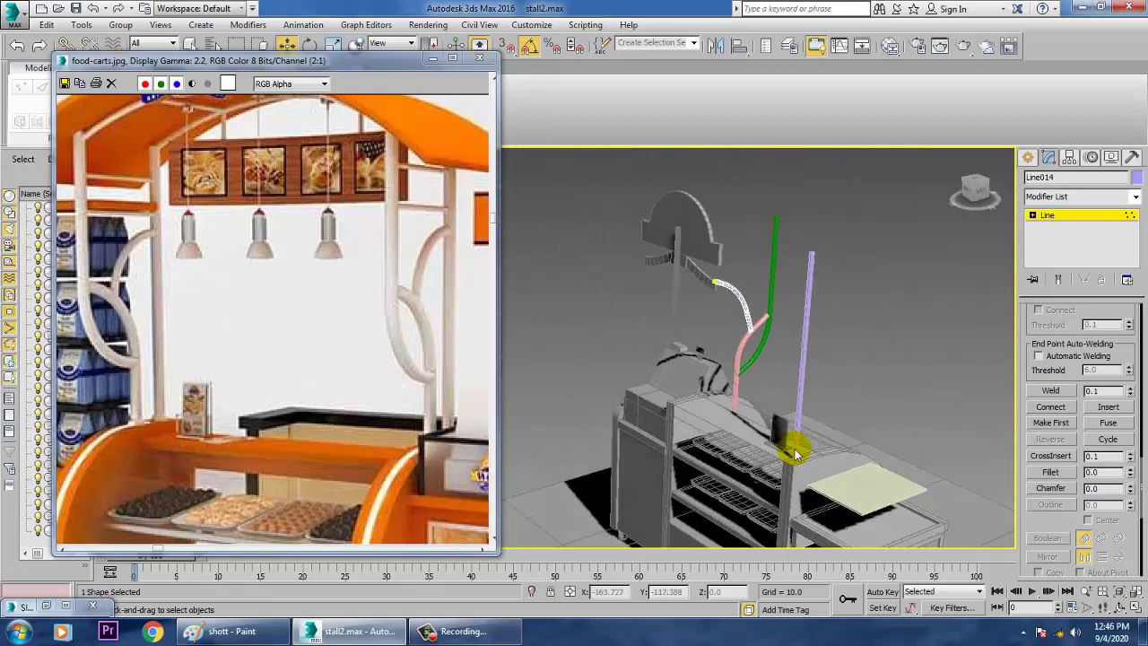
pyautogui.click(1083, 216)
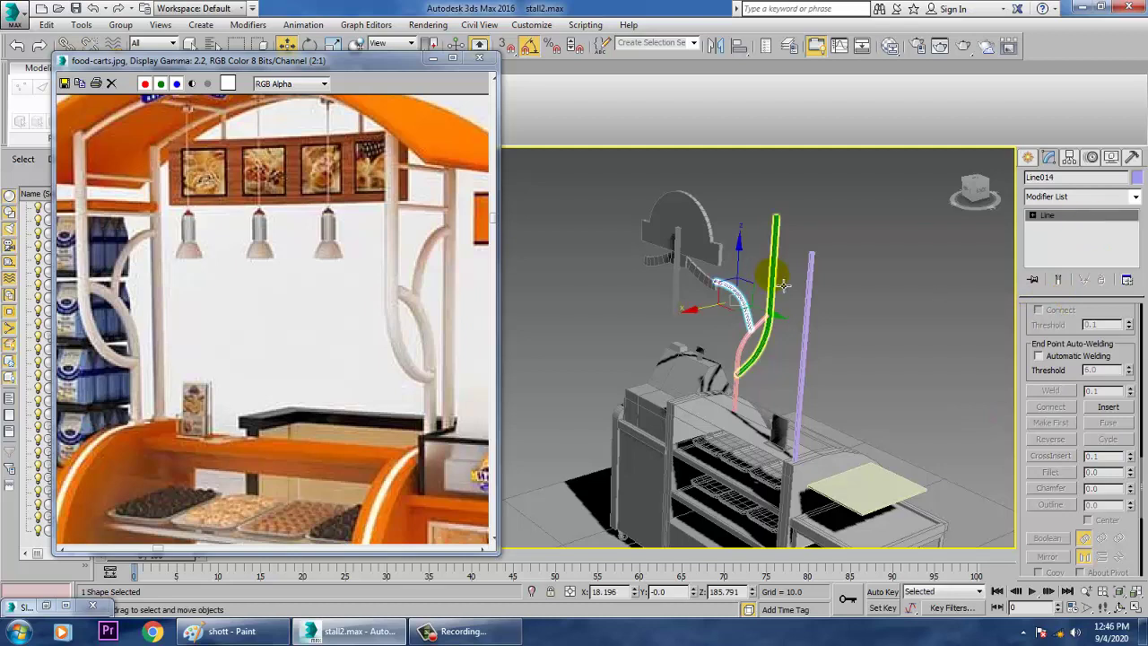
pyautogui.click(781, 285)
pyautogui.scroll(3, 793, 300)
pyautogui.moveTo(796, 305); pyautogui.dragTo(834, 352, button='middle')
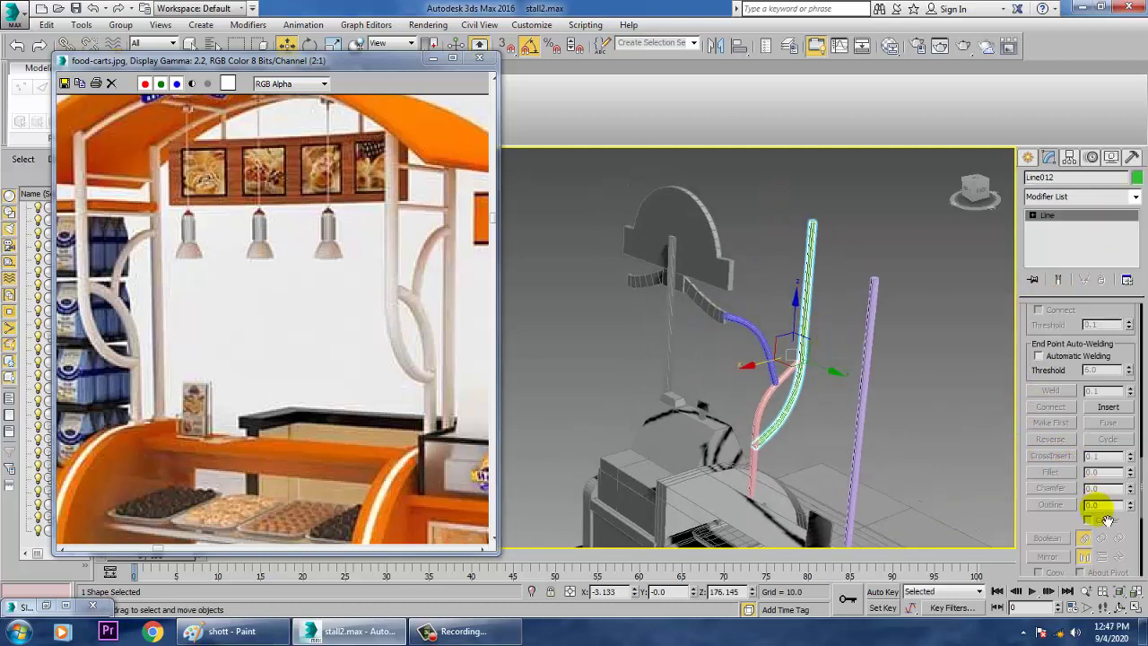
pyautogui.moveTo(1055, 535); pyautogui.dragTo(1068, 619)
pyautogui.moveTo(1124, 350); pyautogui.dragTo(1118, 607)
pyautogui.moveTo(1119, 333); pyautogui.dragTo(1131, 303)
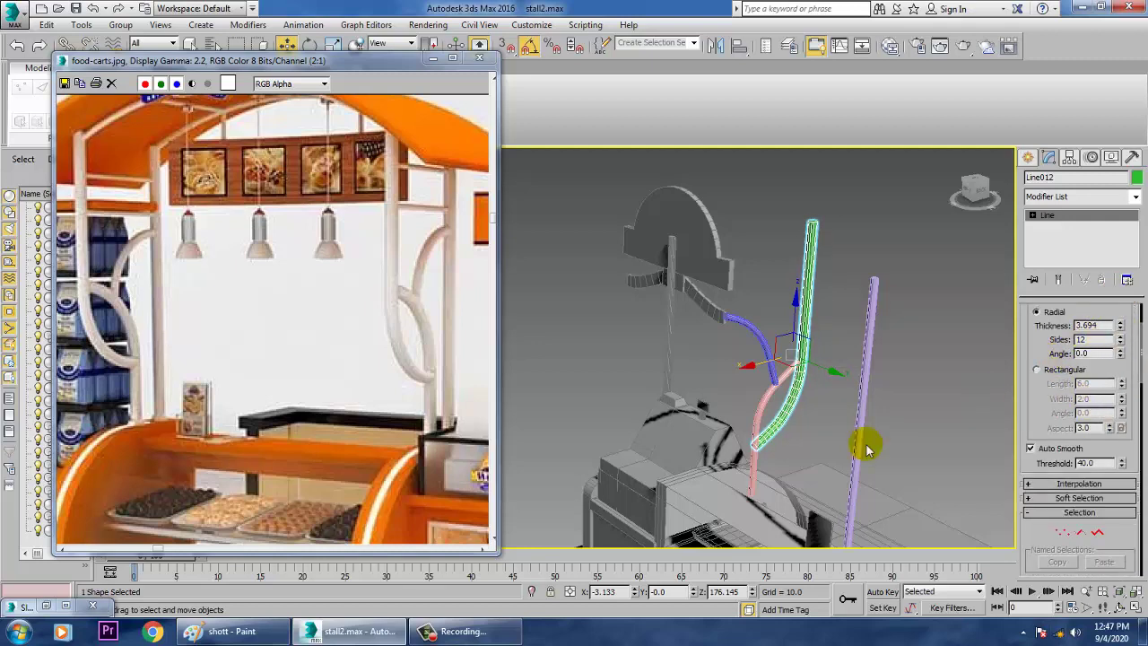
# Match the radial thickness of the upper brace, the lower brace and the rear post to the front post's 3.694
pyautogui.click(771, 405)
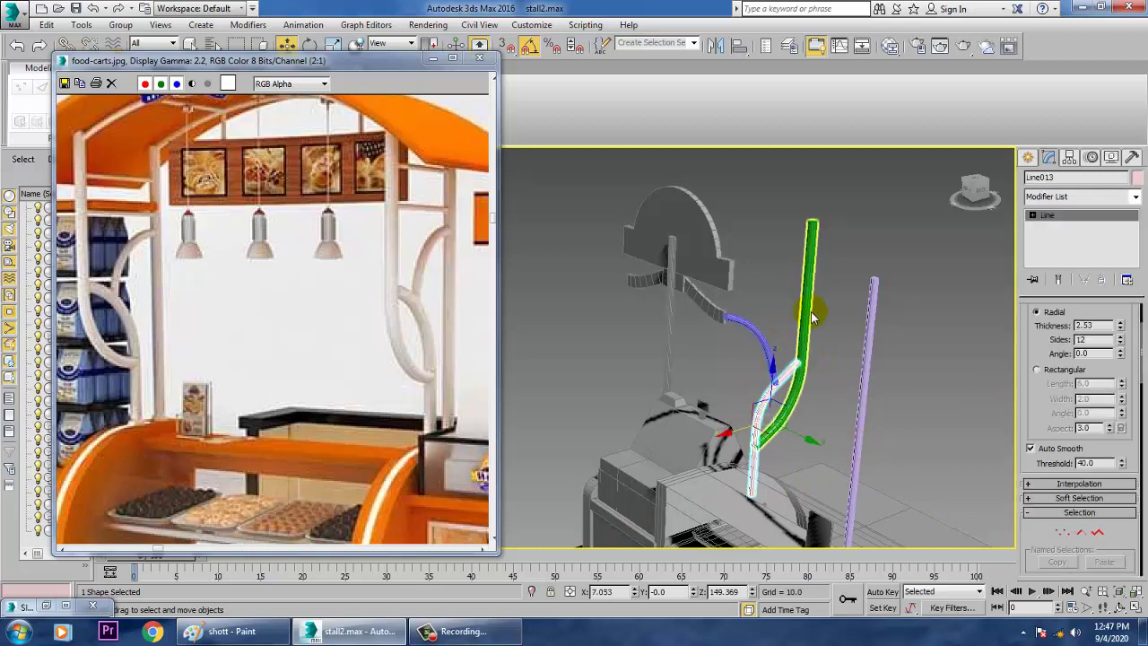
pyautogui.click(816, 318)
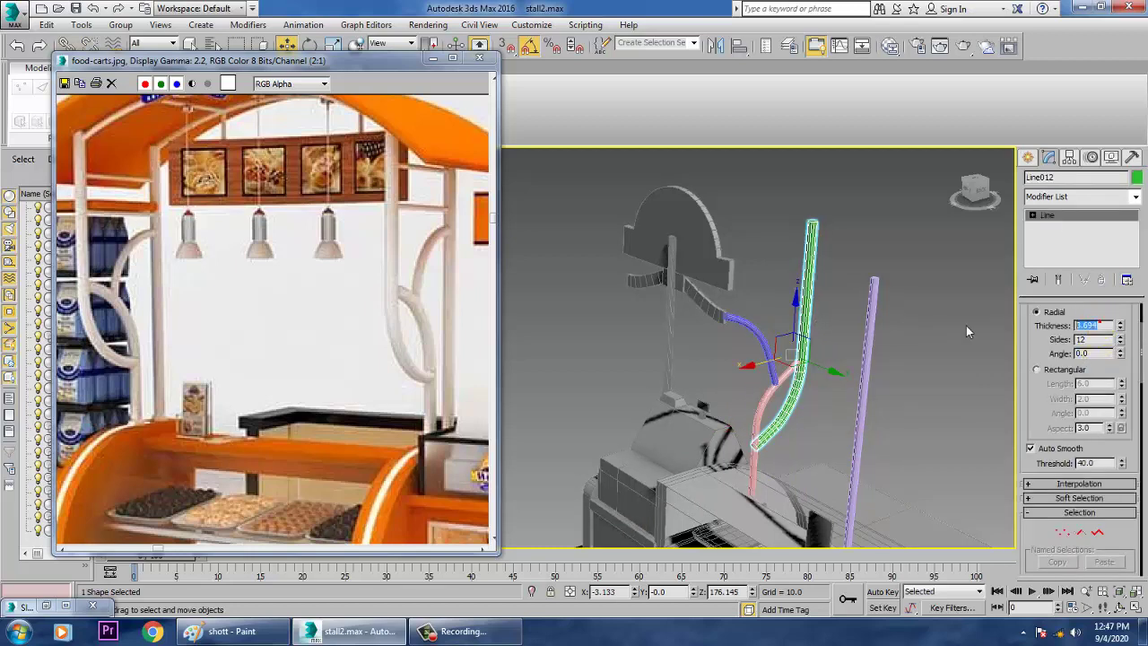
pyautogui.click(756, 328)
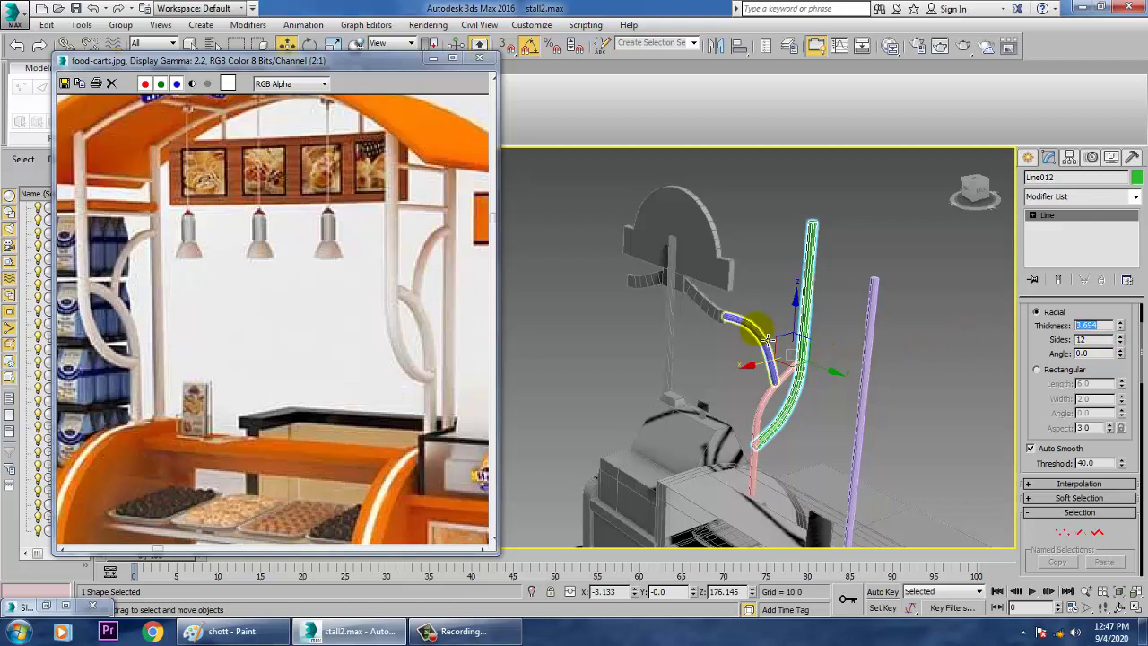
pyautogui.write('3.694')
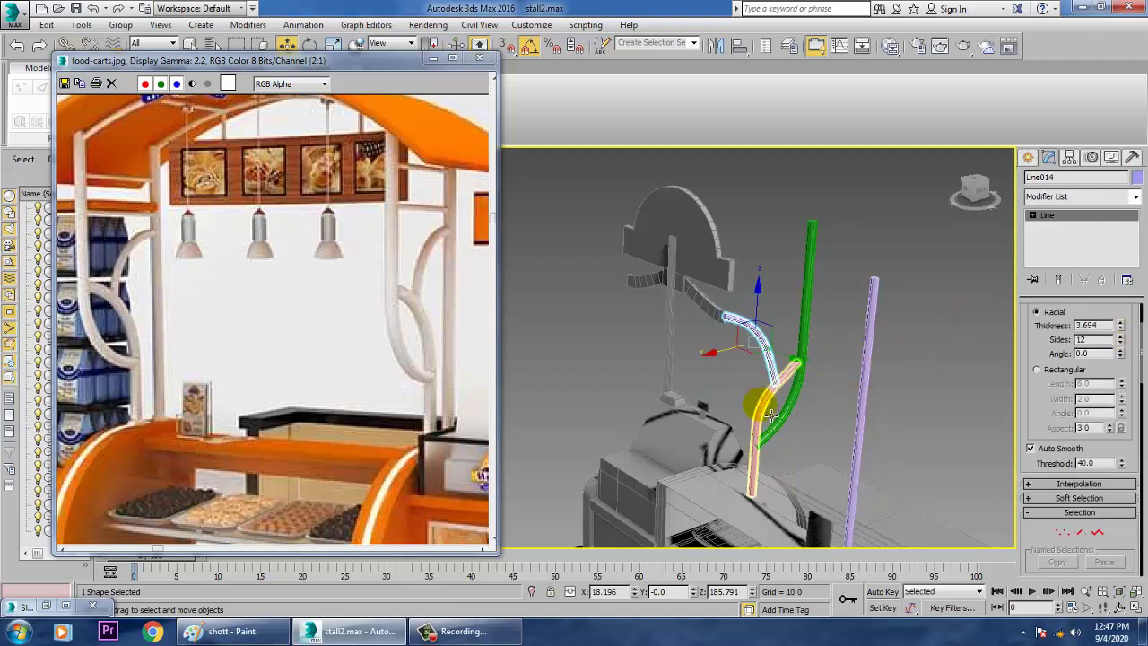
pyautogui.click(771, 415)
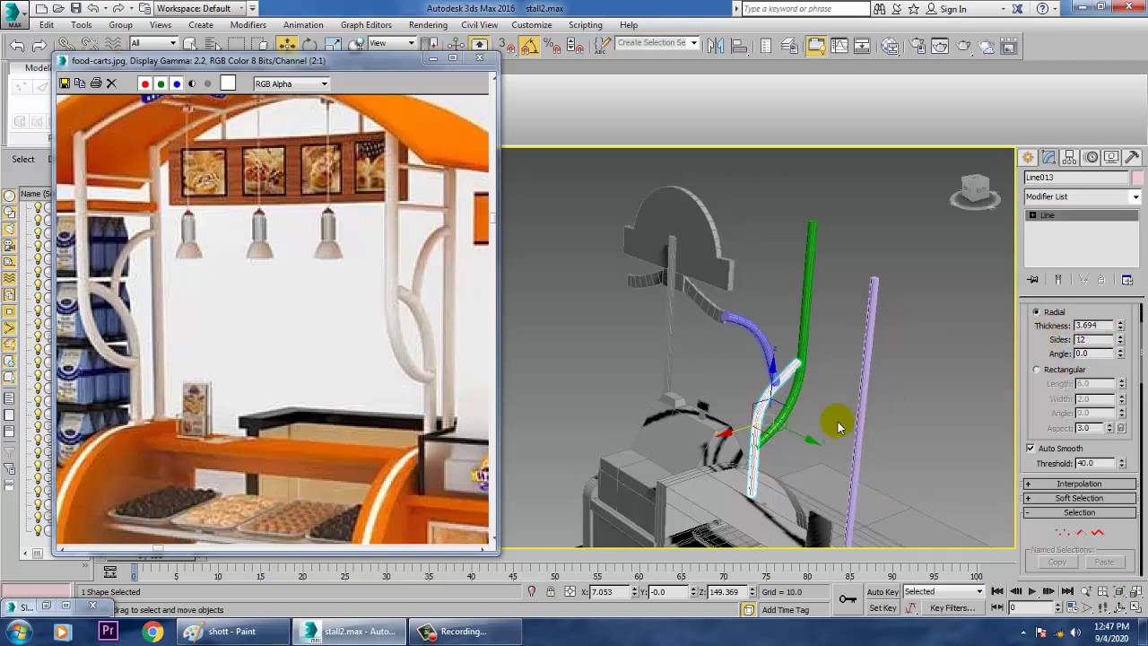
pyautogui.click(874, 384)
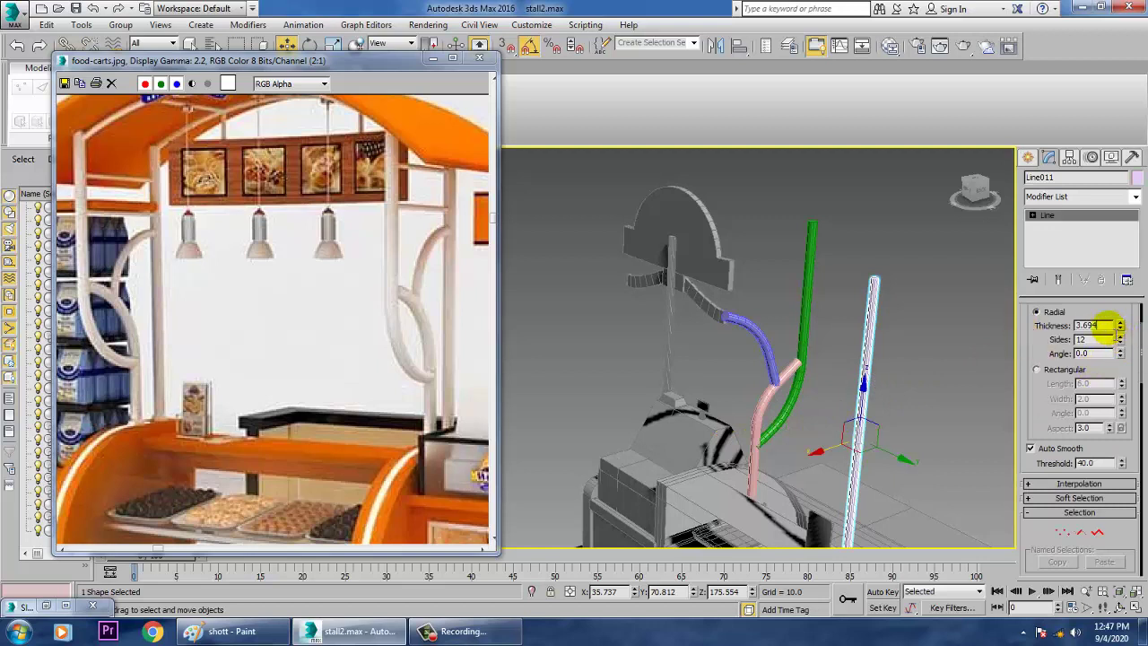
pyautogui.doubleClick(1108, 326)
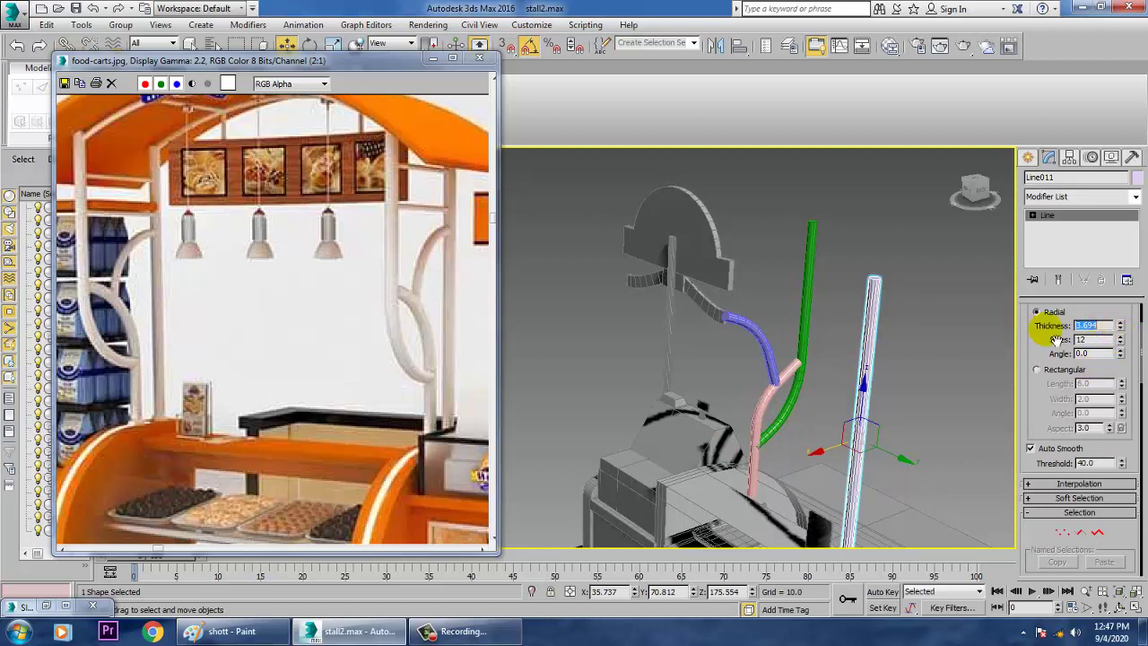
pyautogui.click(750, 329)
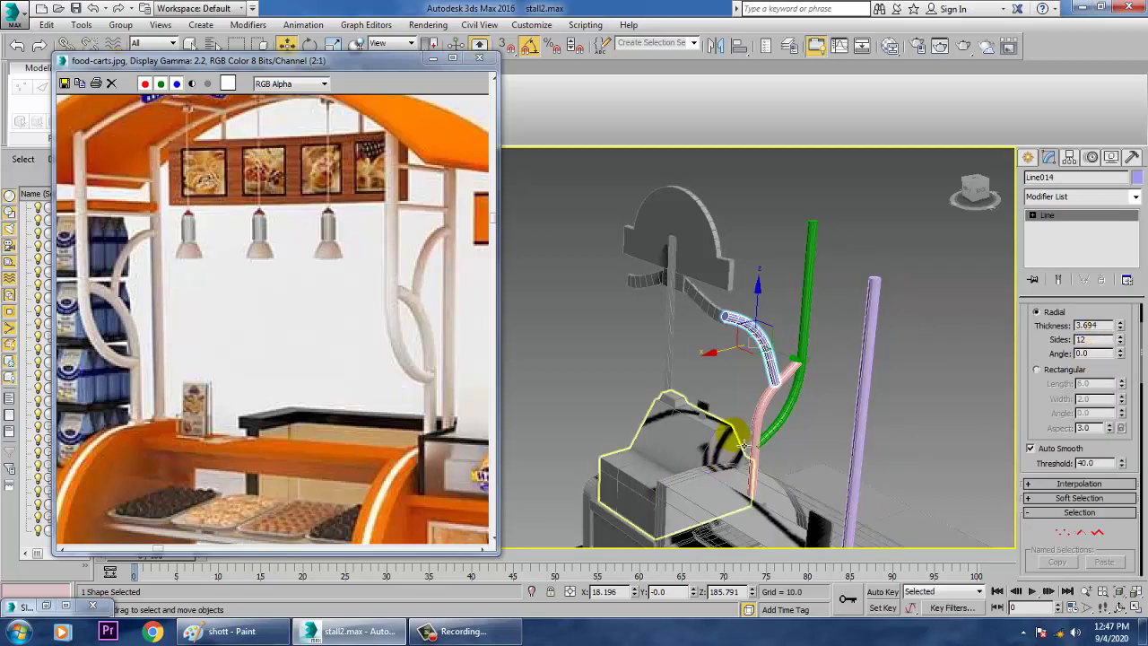
pyautogui.click(764, 410)
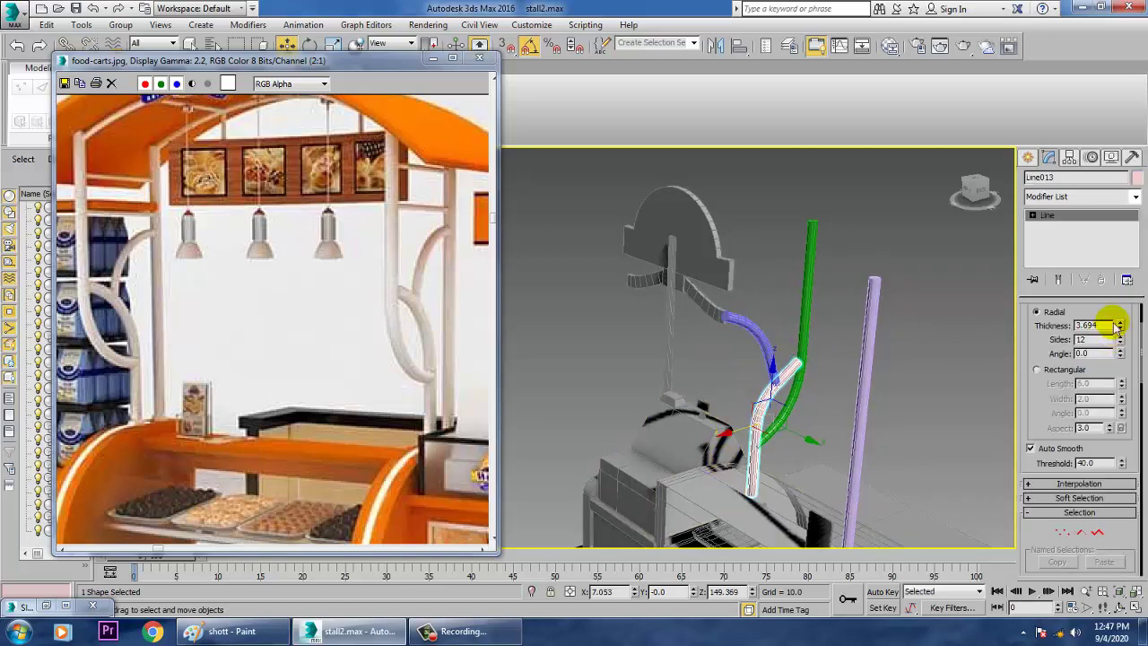
pyautogui.doubleClick(1103, 328)
pyautogui.click(761, 340)
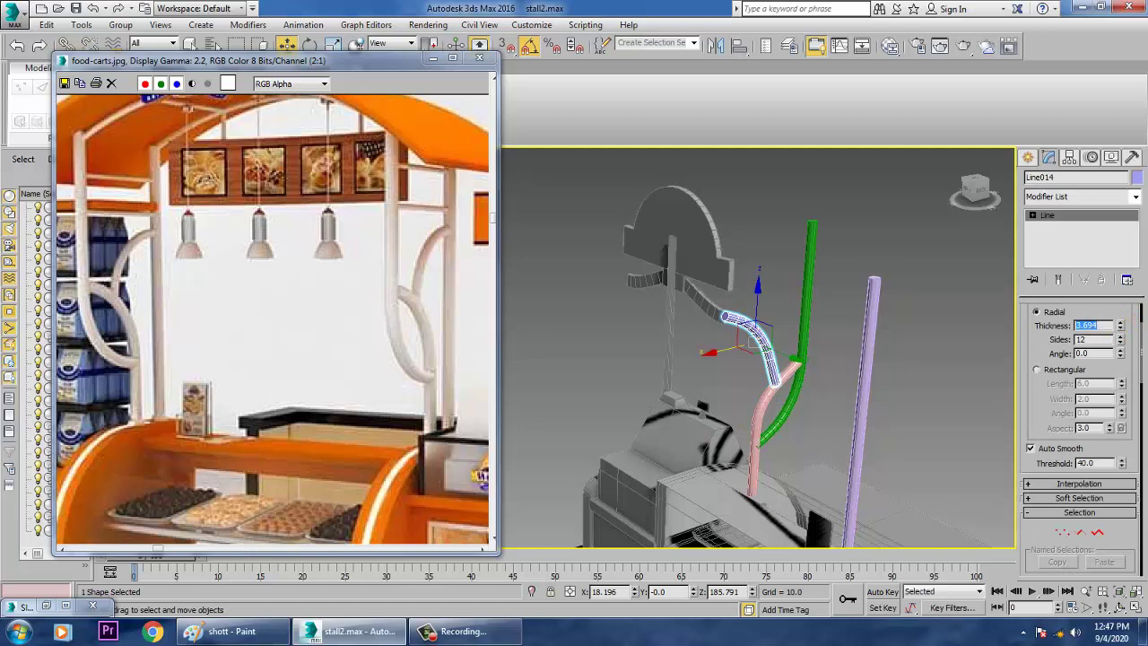
pyautogui.click(777, 430)
pyautogui.keyDown('alt'); pyautogui.moveTo(633, 271); pyautogui.dragTo(700, 261, button='middle'); pyautogui.keyUp('alt')
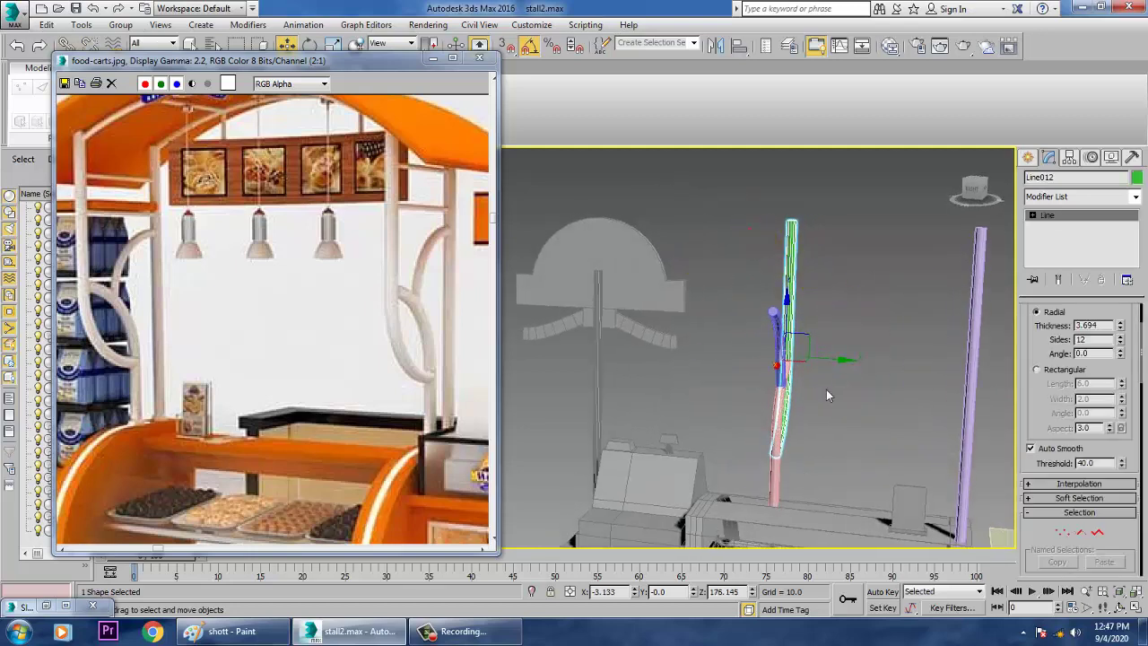
# Move the front post and both braces along Y to the display case's register-side end, and shift the rear post about -97.5 to join them
pyautogui.moveTo(826, 390); pyautogui.dragTo(751, 345)
pyautogui.keyDown('alt'); pyautogui.moveTo(736, 231); pyautogui.dragTo(751, 228, button='middle'); pyautogui.keyUp('alt')
pyautogui.moveTo(827, 378); pyautogui.dragTo(760, 382)
pyautogui.click(985, 374)
pyautogui.keyDown('alt'); pyautogui.moveTo(985, 374); pyautogui.dragTo(936, 394, button='middle'); pyautogui.keyUp('alt')
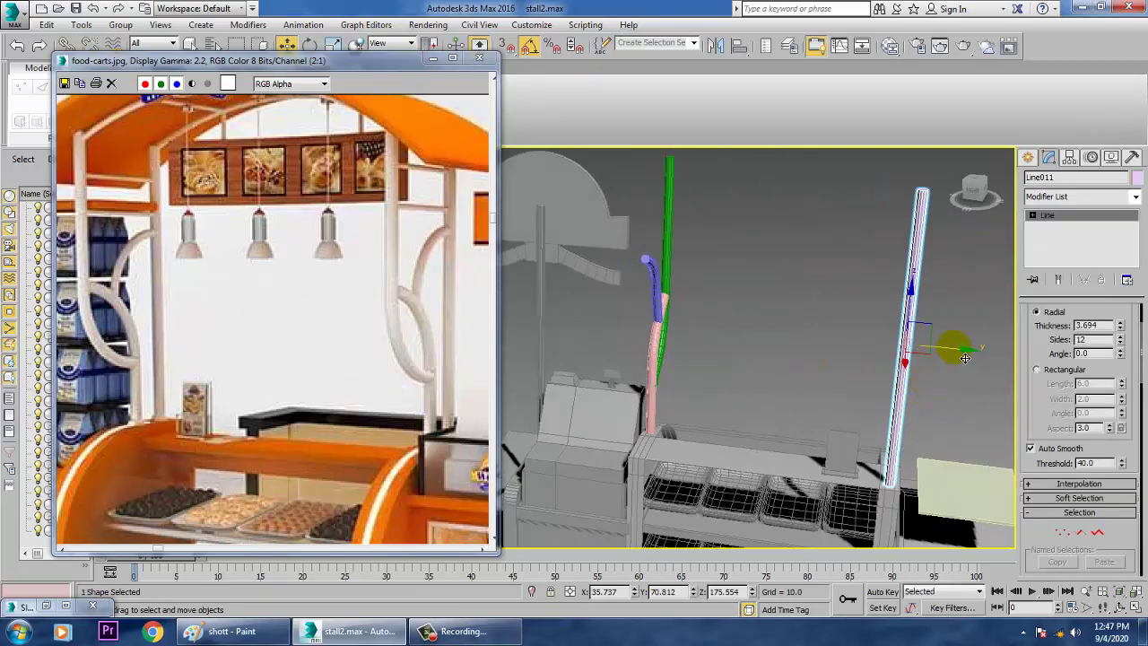
pyautogui.moveTo(964, 357); pyautogui.dragTo(701, 368)
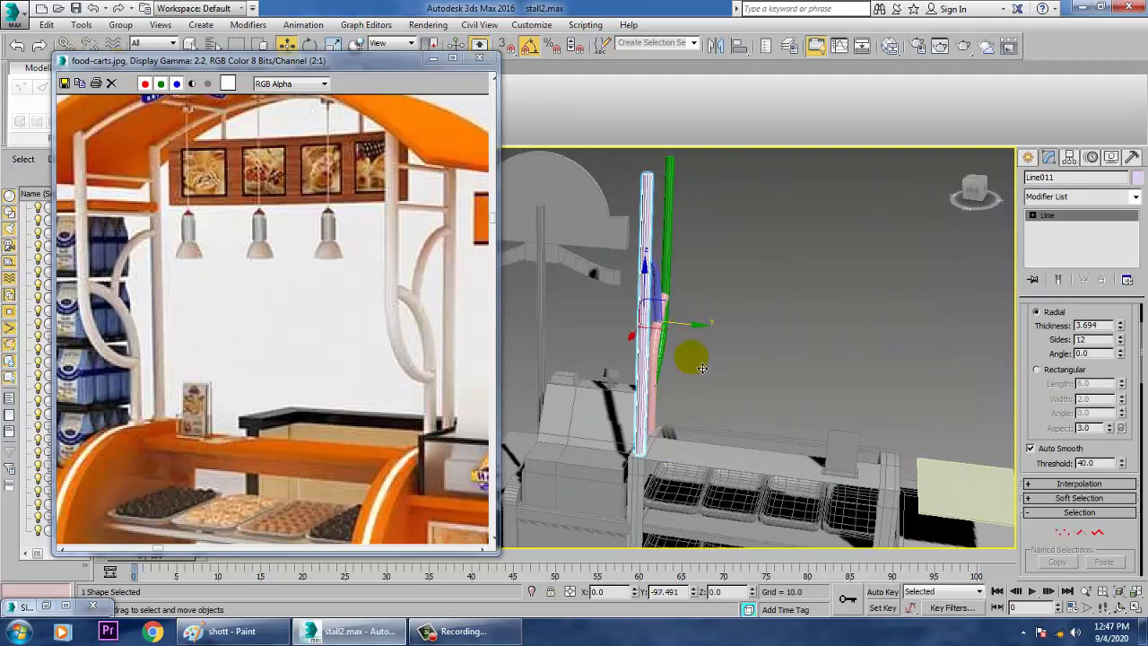
# Move both posts and both braces together along Y to the shelf-side end of the display case
pyautogui.keyDown('alt'); pyautogui.moveTo(804, 346); pyautogui.dragTo(692, 344, button='middle'); pyautogui.keyUp('alt')
pyautogui.moveTo(856, 409); pyautogui.dragTo(868, 387, button='middle')
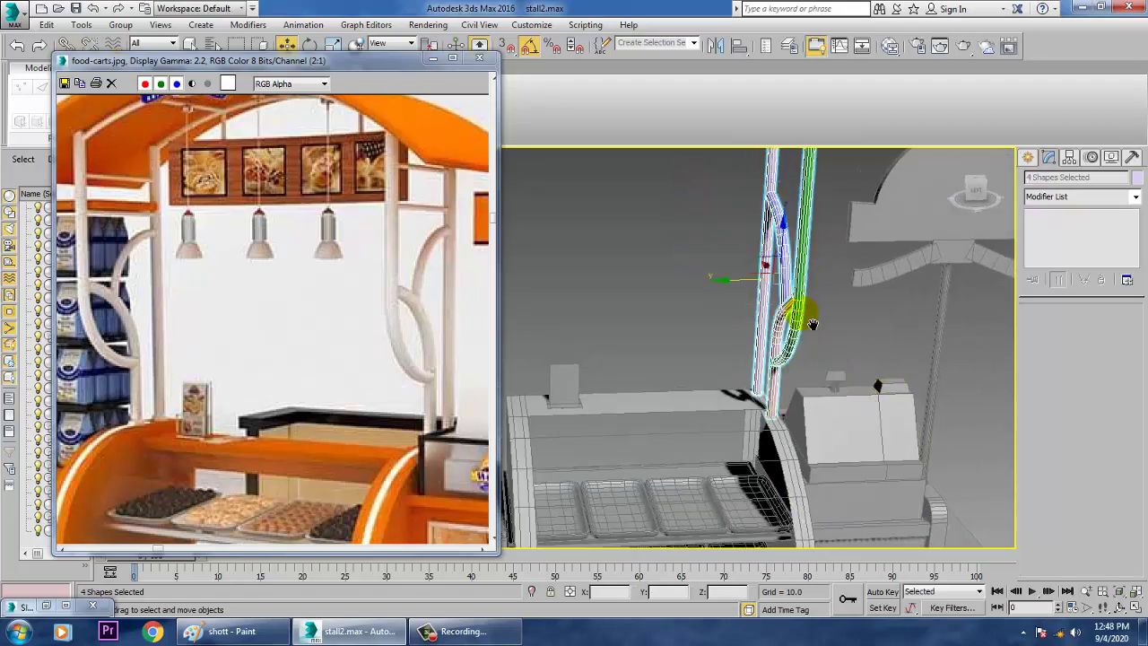
pyautogui.scroll(-3, 797, 314)
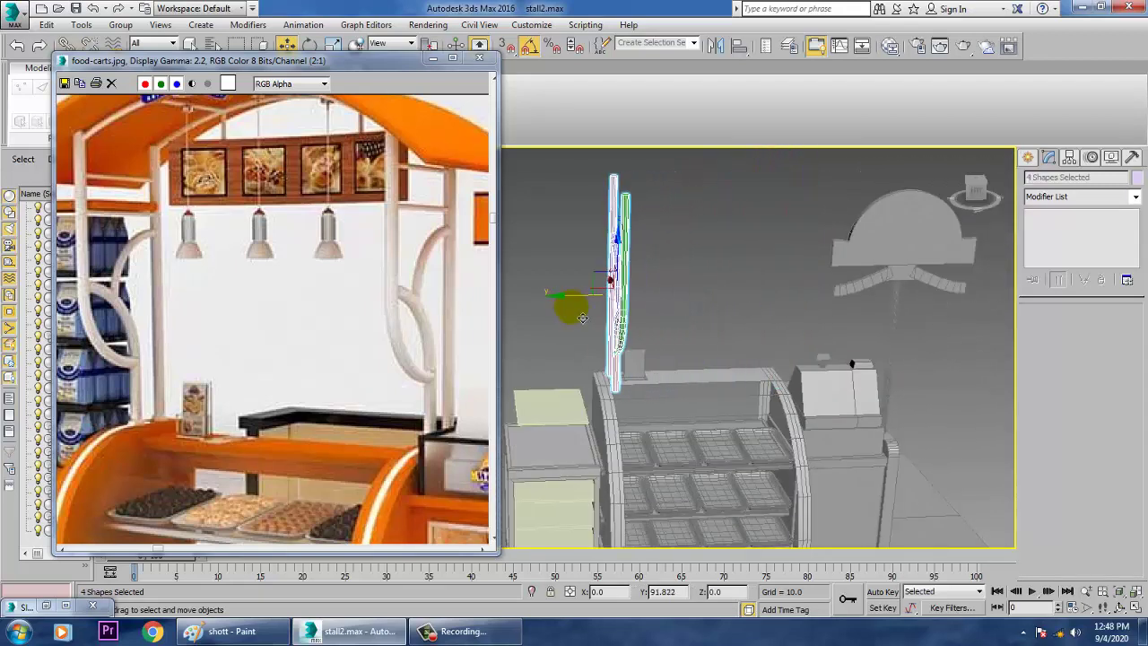
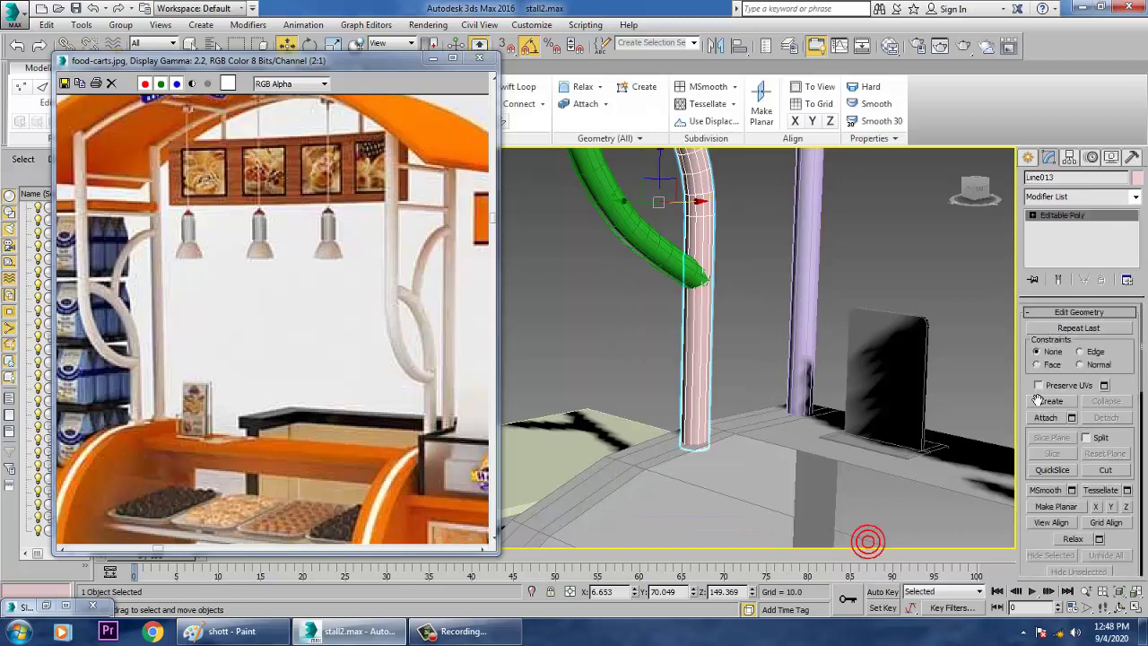
# Compare the posts and braces above the display case with the full cart in the reference image
pyautogui.scroll(-7, 849, 356)
pyautogui.moveTo(868, 347); pyautogui.dragTo(817, 402, button='middle')
pyautogui.keyDown('alt'); pyautogui.moveTo(817, 403); pyautogui.dragTo(891, 355, button='middle'); pyautogui.keyUp('alt')
pyautogui.moveTo(451, 228); pyautogui.dragTo(466, 326, button='middle')
pyautogui.scroll(-2, 459, 329)
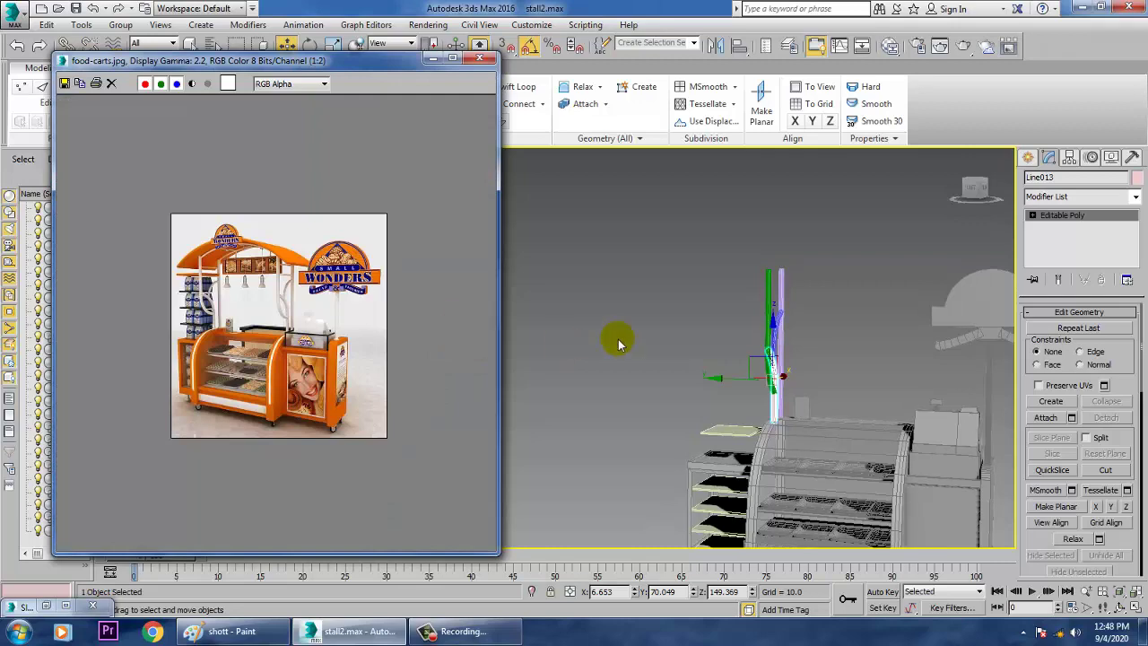
pyautogui.keyDown('alt'); pyautogui.moveTo(694, 310); pyautogui.dragTo(679, 318, button='middle'); pyautogui.keyUp('alt')
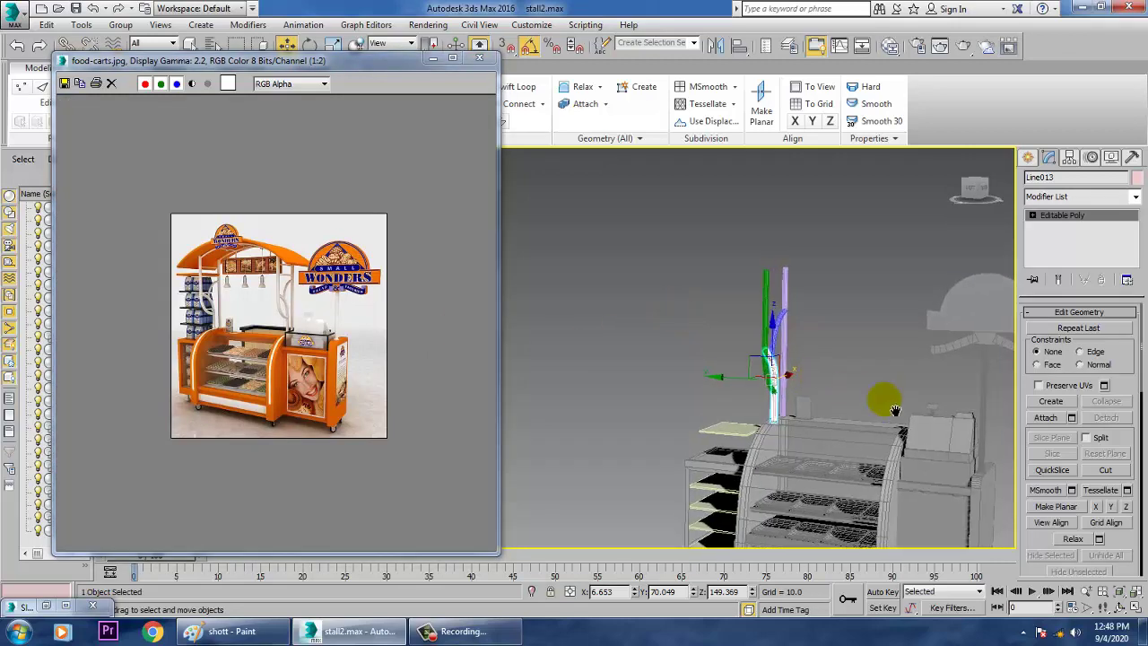
pyautogui.keyDown('alt'); pyautogui.moveTo(892, 408); pyautogui.dragTo(799, 407, button='middle'); pyautogui.keyUp('alt')
# Insert an edge loop just above the base of the lower brace with Swift Loop
pyautogui.scroll(5, 807, 409)
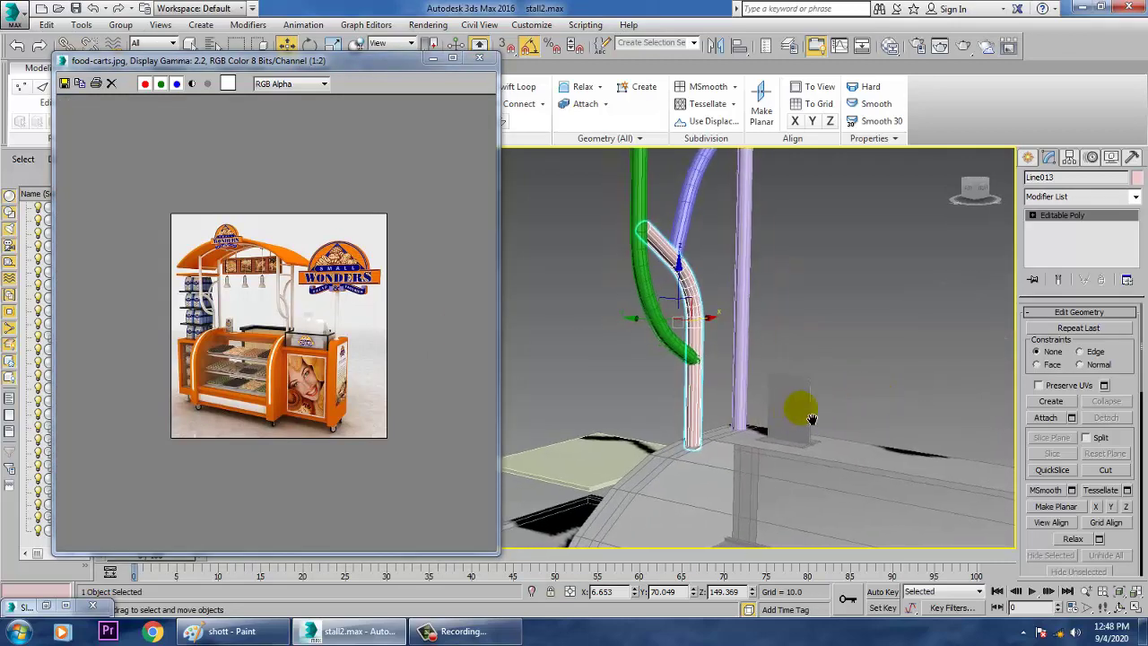
pyautogui.scroll(1, 785, 409)
pyautogui.scroll(2, 786, 409)
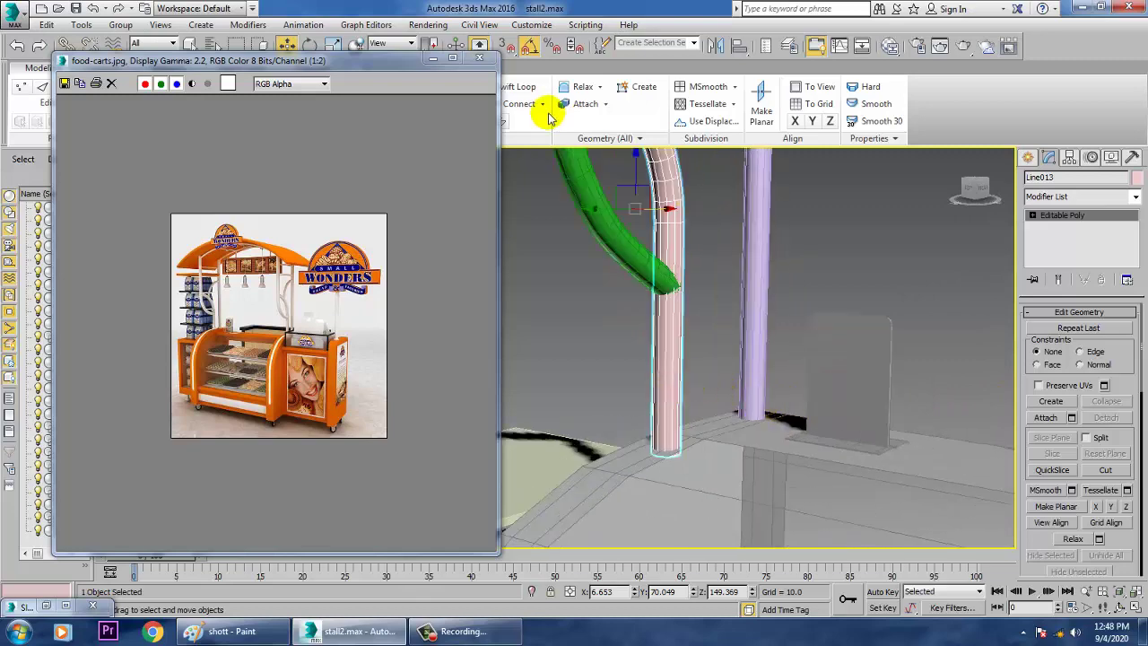
pyautogui.click(528, 88)
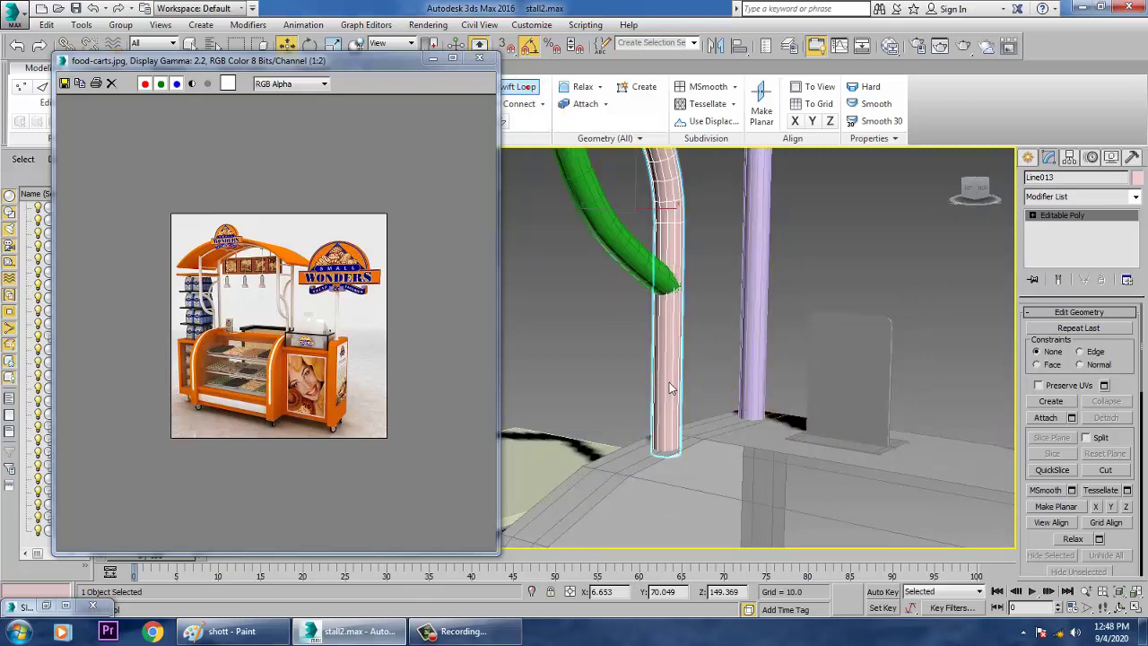
pyautogui.scroll(2, 701, 461)
pyautogui.rightClick(677, 450)
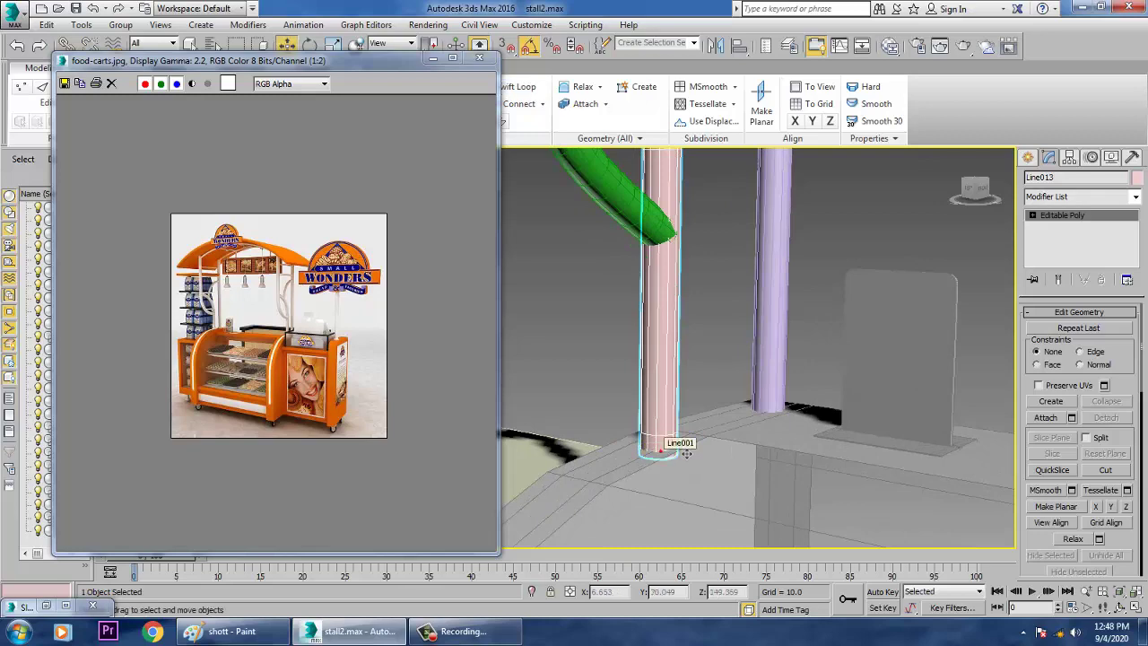
# Extrude the ring of polygons at the lower brace's base outward along local normals to form a small collar
pyautogui.keyDown('alt'); pyautogui.moveTo(679, 446); pyautogui.dragTo(744, 392, button='middle'); pyautogui.keyUp('alt')
pyautogui.scroll(2, 744, 392)
pyautogui.press('4')
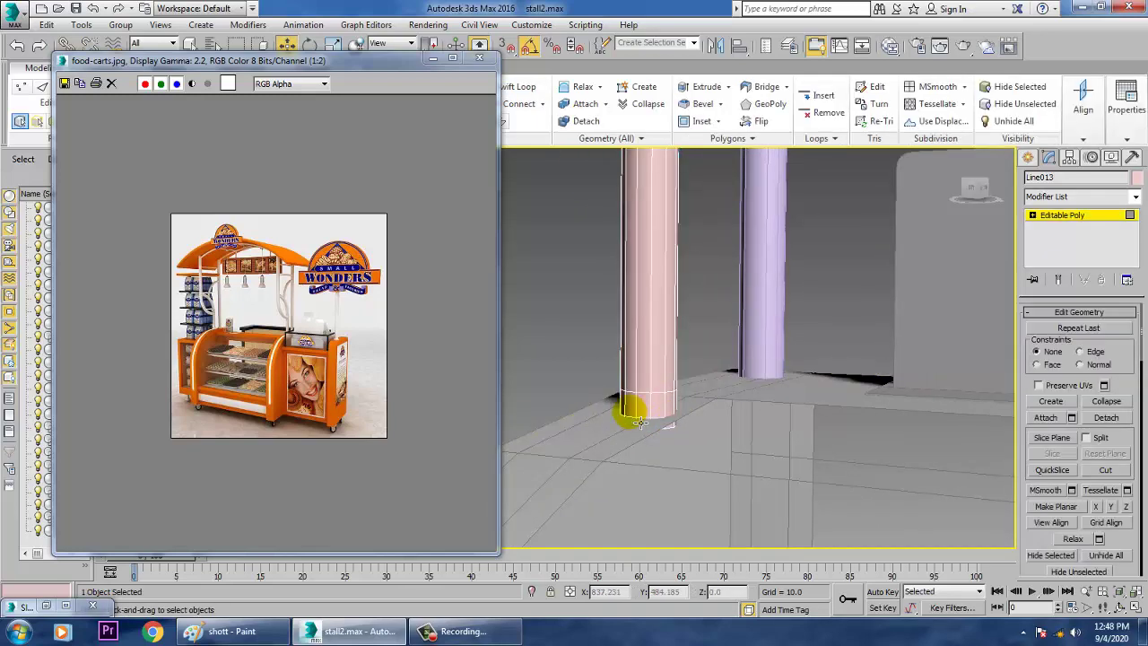
pyautogui.moveTo(681, 401); pyautogui.dragTo(688, 400)
pyautogui.keyDown('alt'); pyautogui.moveTo(767, 400); pyautogui.dragTo(731, 408, button='middle'); pyautogui.keyUp('alt')
pyautogui.moveTo(1042, 550); pyautogui.dragTo(1054, 91)
pyautogui.click(1070, 401)
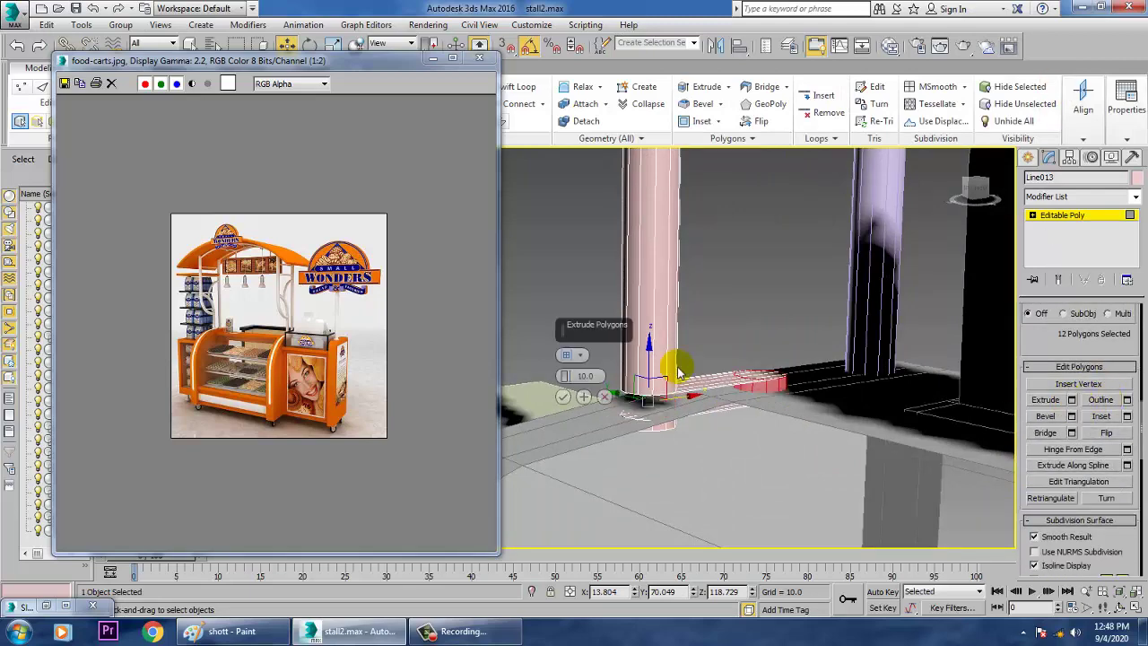
pyautogui.click(580, 356)
pyautogui.click(600, 377)
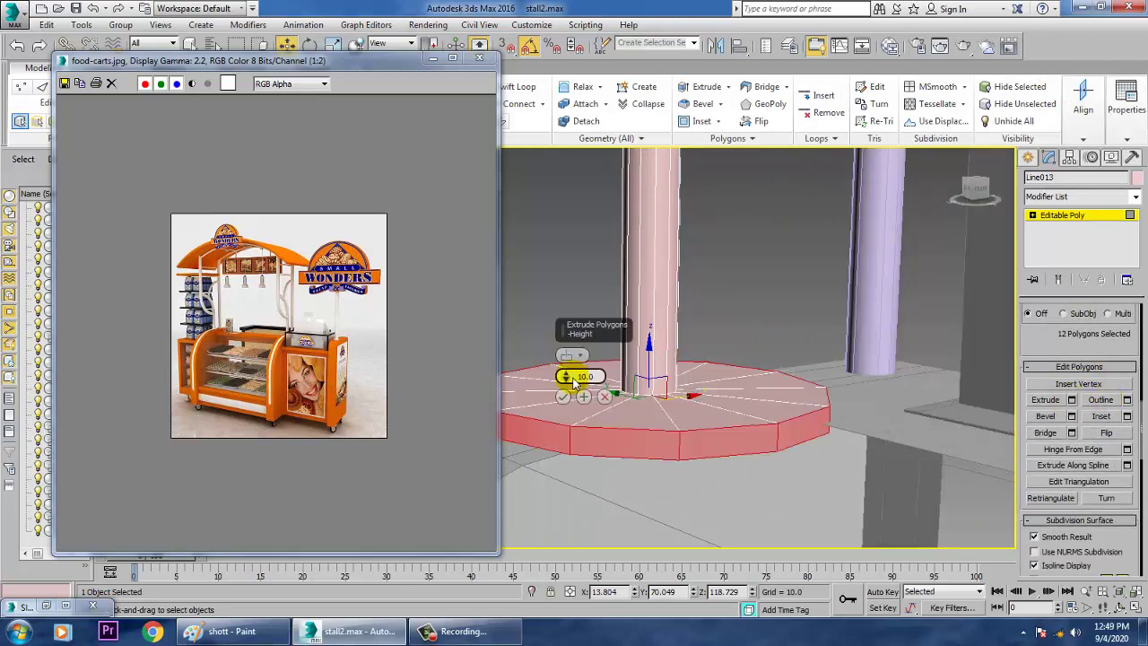
pyautogui.moveTo(574, 383); pyautogui.dragTo(592, 433)
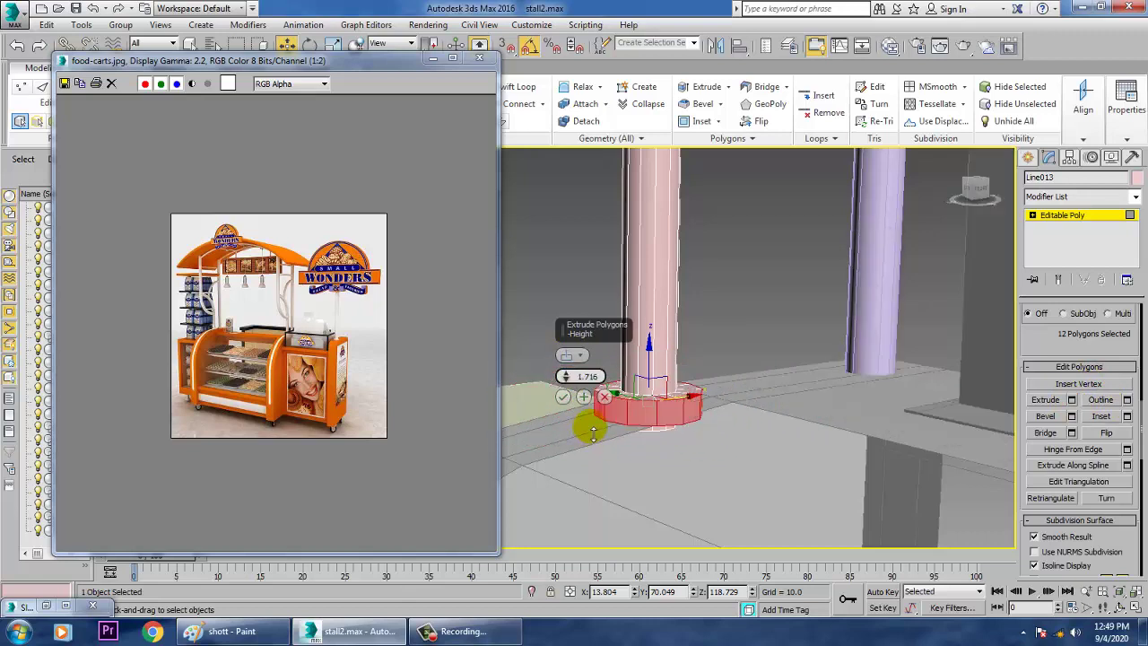
pyautogui.click(564, 395)
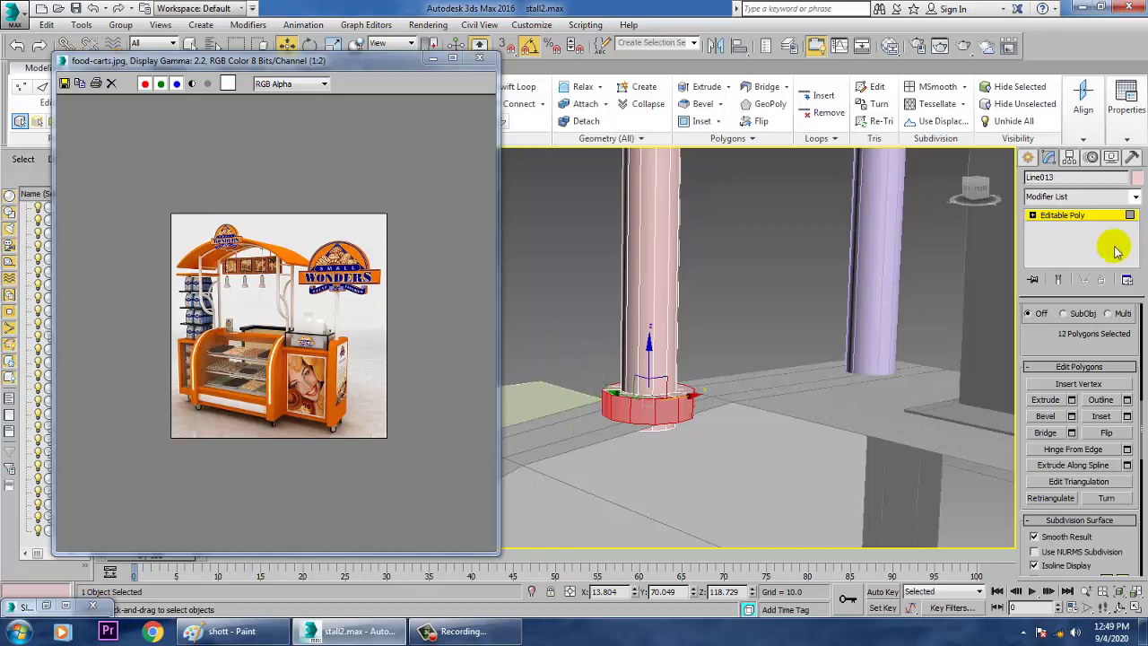
pyautogui.click(1094, 219)
# Try to shift only the lower brace about 1.15 along Y, and undo the move
pyautogui.keyDown('alt'); pyautogui.moveTo(753, 341); pyautogui.dragTo(712, 369, button='middle'); pyautogui.keyUp('alt')
pyautogui.scroll(-5, 720, 358)
pyautogui.moveTo(634, 284); pyautogui.dragTo(631, 284)
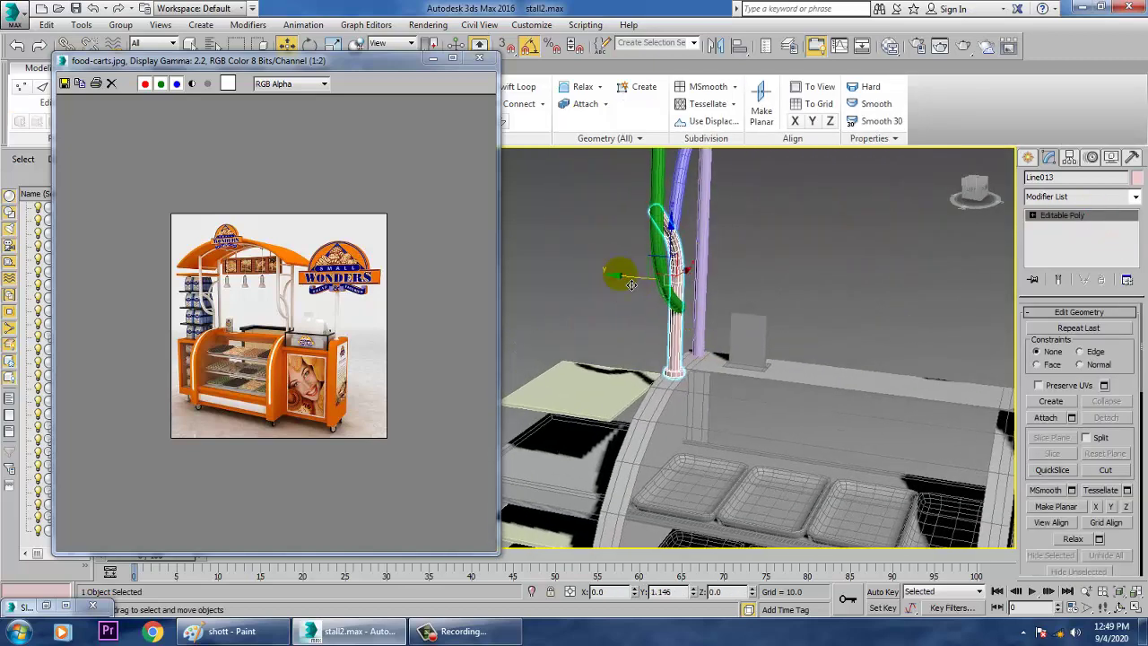
pyautogui.keyDown('alt'); pyautogui.moveTo(720, 296); pyautogui.dragTo(710, 368, button='middle'); pyautogui.keyUp('alt')
pyautogui.scroll(5, 710, 367)
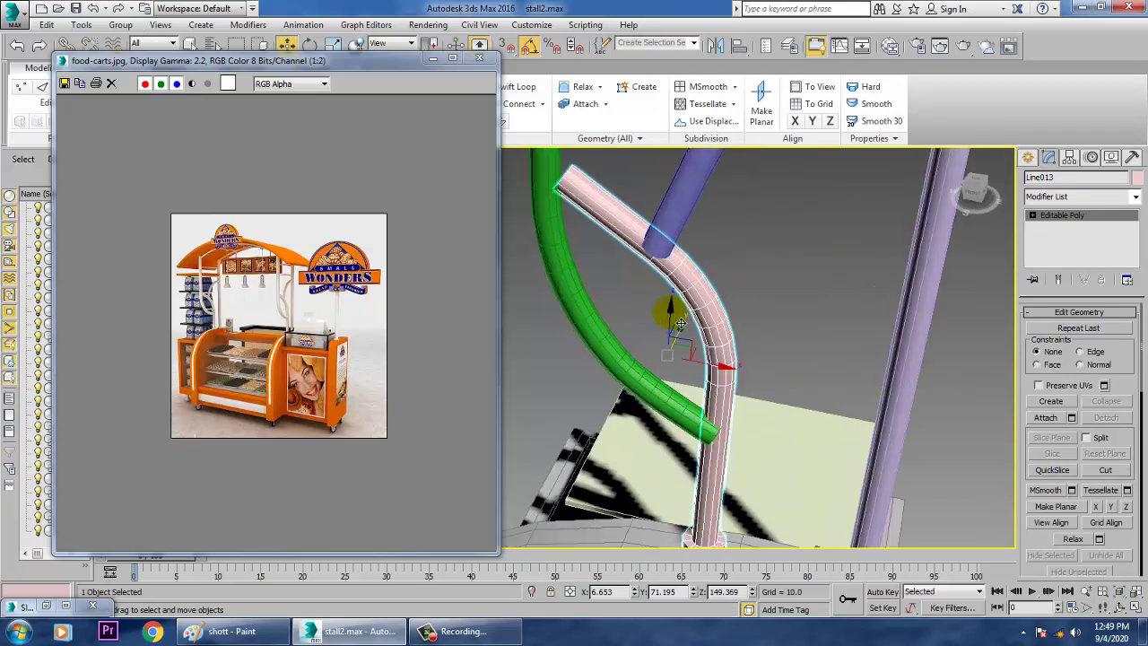
pyautogui.keyDown('alt'); pyautogui.moveTo(679, 323); pyautogui.dragTo(675, 323, button='middle'); pyautogui.keyUp('alt')
pyautogui.click(706, 182)
pyautogui.hotkey('ctrl', 'z')
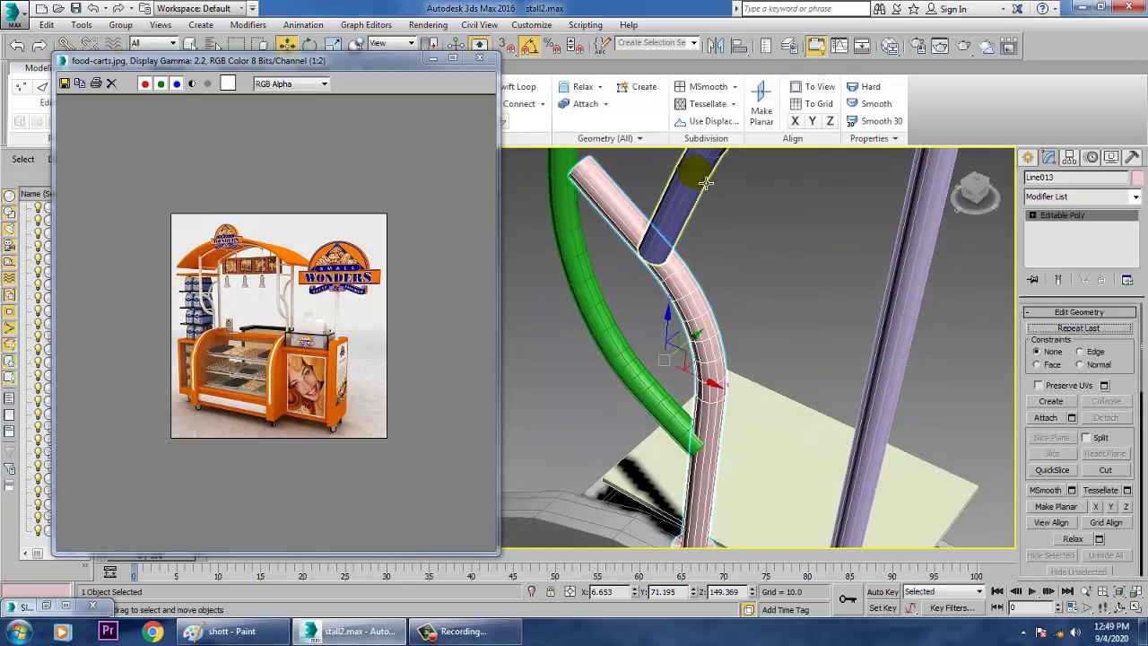
pyautogui.hotkey('ctrl', 'z')
# Nudge both posts and both braces together slightly along Y at the shelf-side end of the display case
pyautogui.keyDown('alt'); pyautogui.moveTo(805, 440); pyautogui.dragTo(646, 314, button='middle'); pyautogui.keyUp('alt')
pyautogui.scroll(-3, 651, 264)
pyautogui.moveTo(758, 325); pyautogui.dragTo(757, 356)
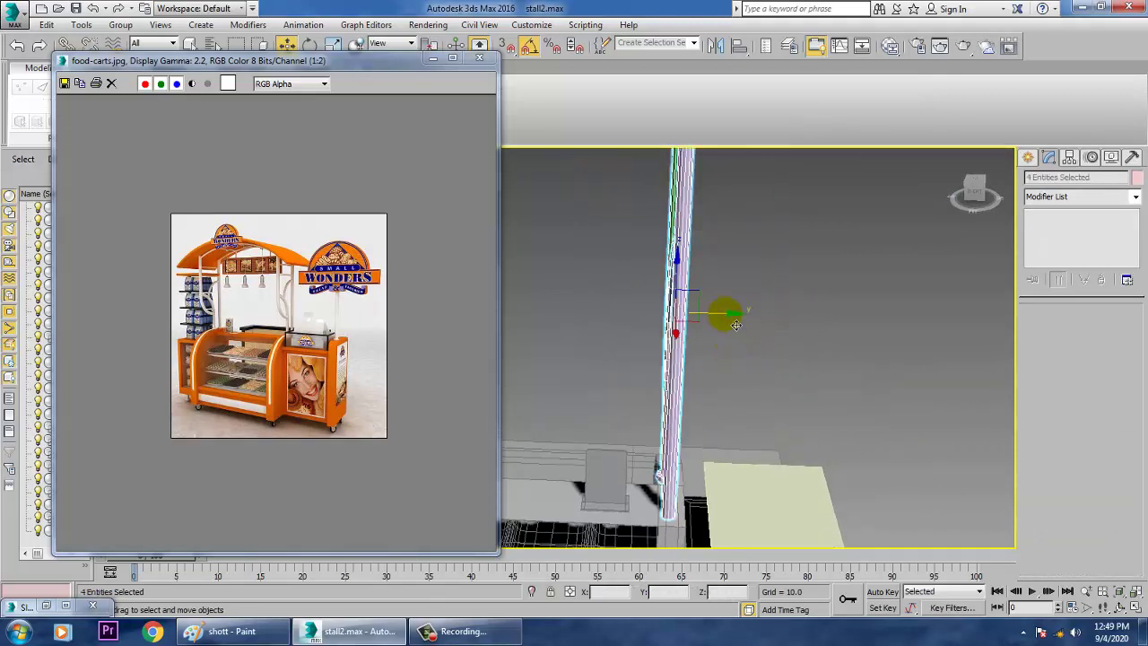
pyautogui.moveTo(724, 313); pyautogui.dragTo(727, 310)
# Convert the rear post to an Editable Poly
pyautogui.keyDown('alt'); pyautogui.moveTo(721, 388); pyautogui.dragTo(782, 430, button='middle'); pyautogui.keyUp('alt')
pyautogui.moveTo(782, 431); pyautogui.dragTo(764, 326, button='middle')
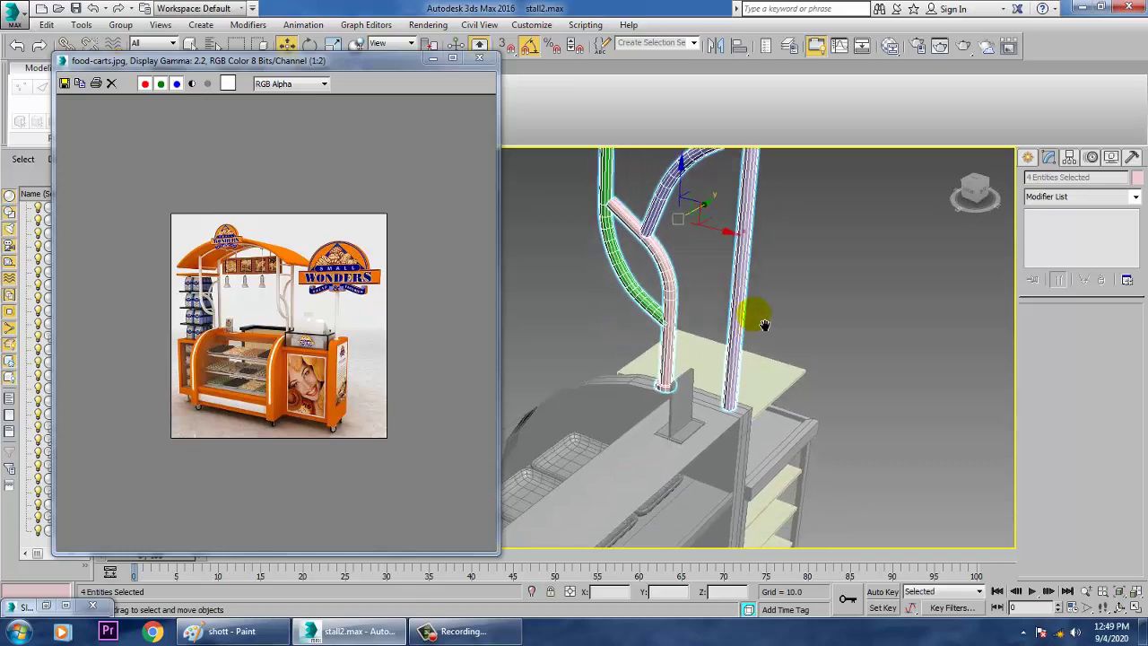
pyautogui.scroll(4, 764, 326)
pyautogui.click(857, 228)
pyautogui.click(730, 321)
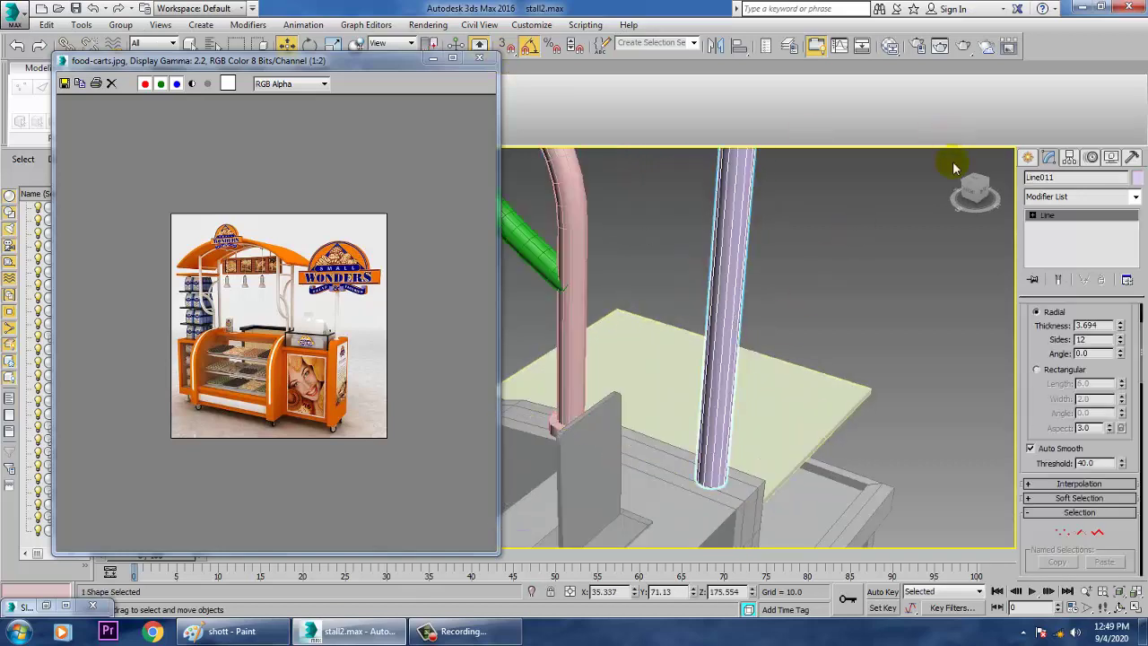
pyautogui.rightClick(732, 241)
pyautogui.moveTo(812, 384)
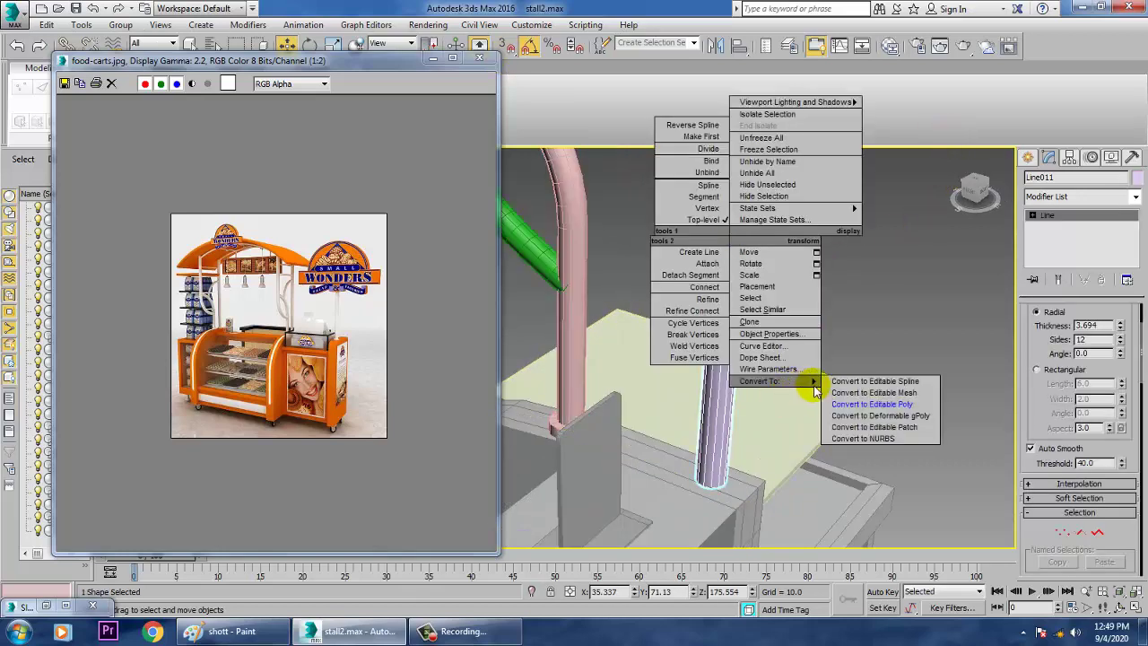
pyautogui.click(872, 405)
# Insert an edge loop just above the base of the rear post with Swift Loop
pyautogui.click(525, 85)
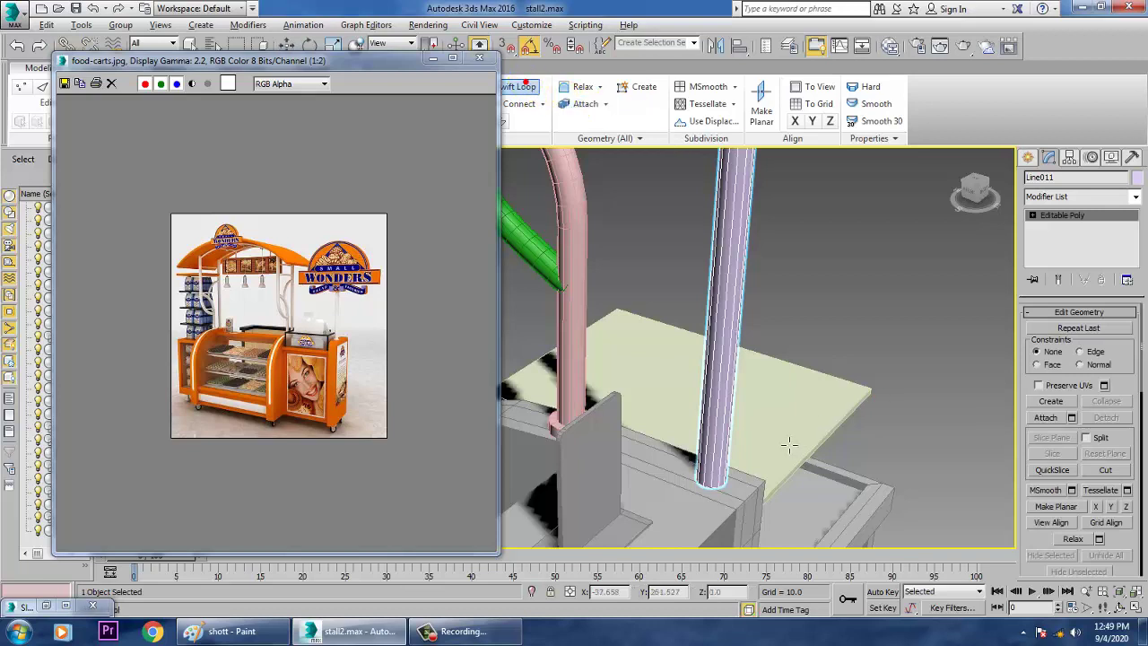
pyautogui.keyDown('alt'); pyautogui.moveTo(792, 440); pyautogui.dragTo(767, 345, button='middle'); pyautogui.keyUp('alt')
pyautogui.moveTo(768, 344); pyautogui.dragTo(766, 278, button='middle')
pyautogui.scroll(3, 763, 362)
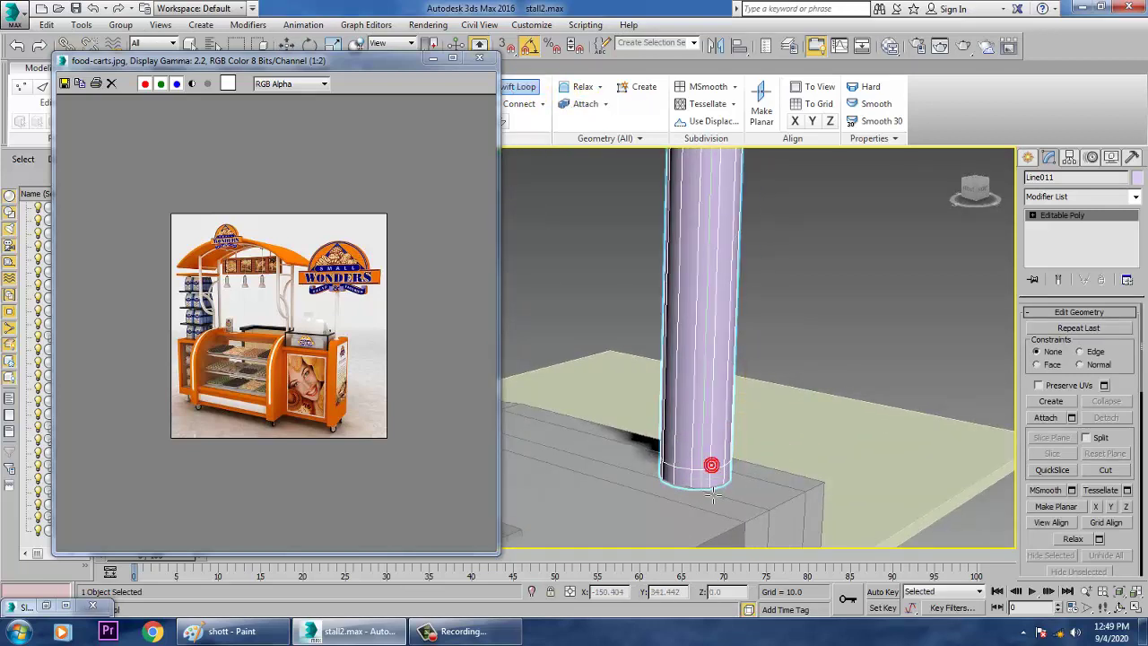
pyautogui.press('w')
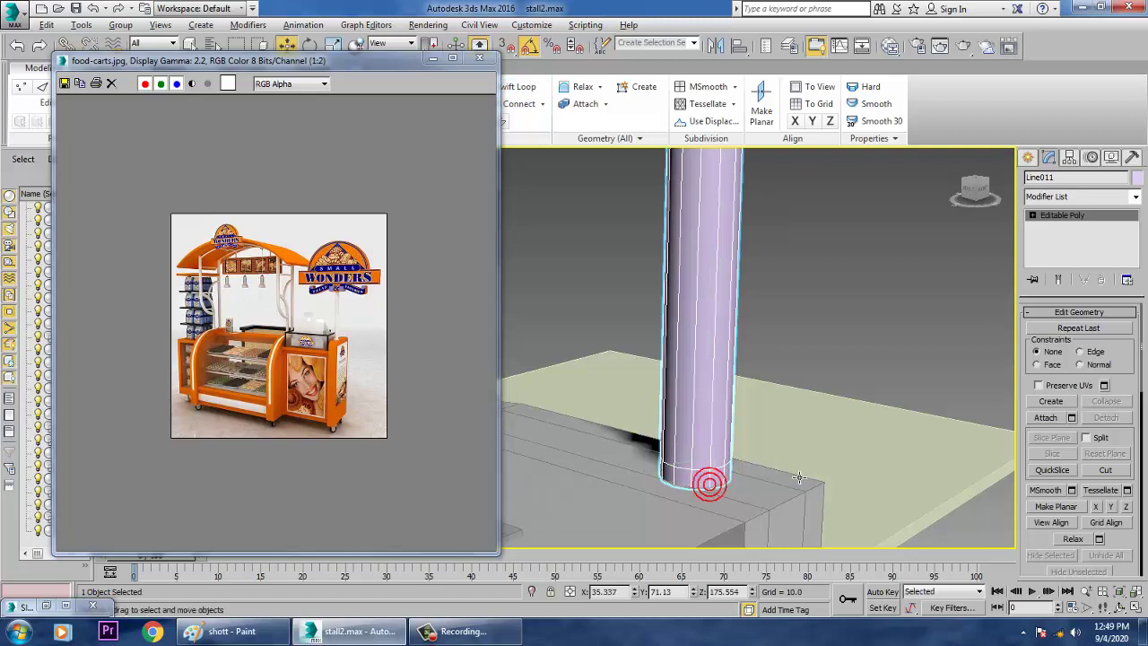
# Select the ring of polygons at the rear post's base in the Front view and extrude it outward by 0.939 along local normals
pyautogui.keyDown('alt'); pyautogui.moveTo(707, 484); pyautogui.dragTo(697, 477, button='middle'); pyautogui.keyUp('alt')
pyautogui.press('2')
pyautogui.press('4')
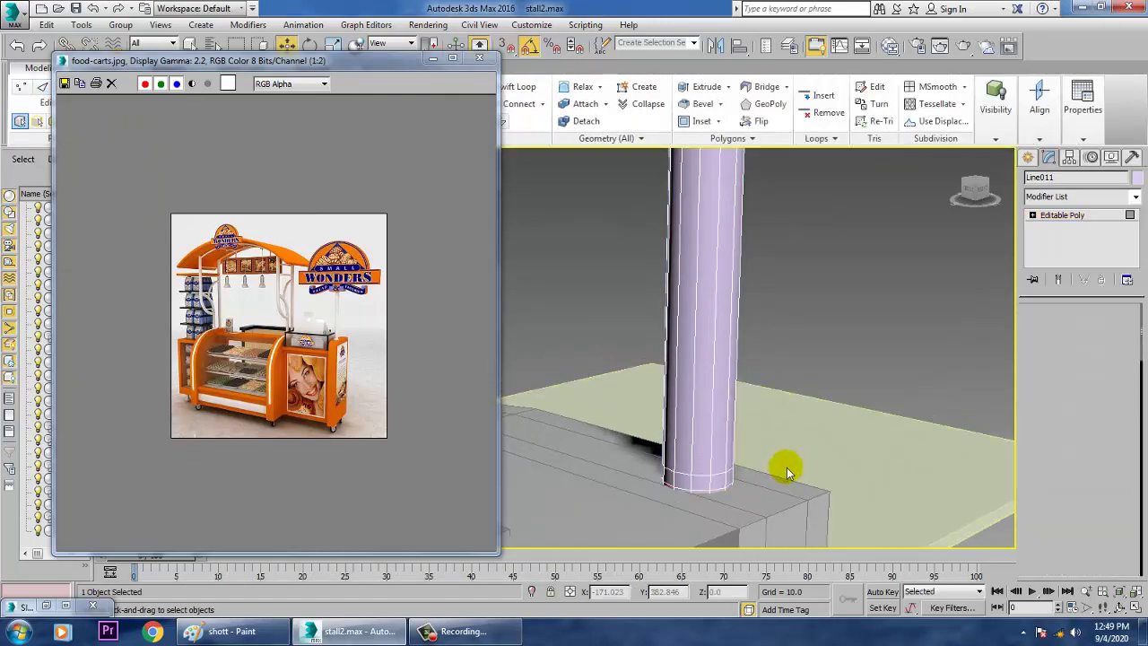
pyautogui.hotkey('alt', 'w')
pyautogui.scroll(-3, 953, 351)
pyautogui.moveTo(942, 309); pyautogui.dragTo(861, 220, button='middle')
pyautogui.hotkey('alt', 'w')
pyautogui.scroll(4, 702, 420)
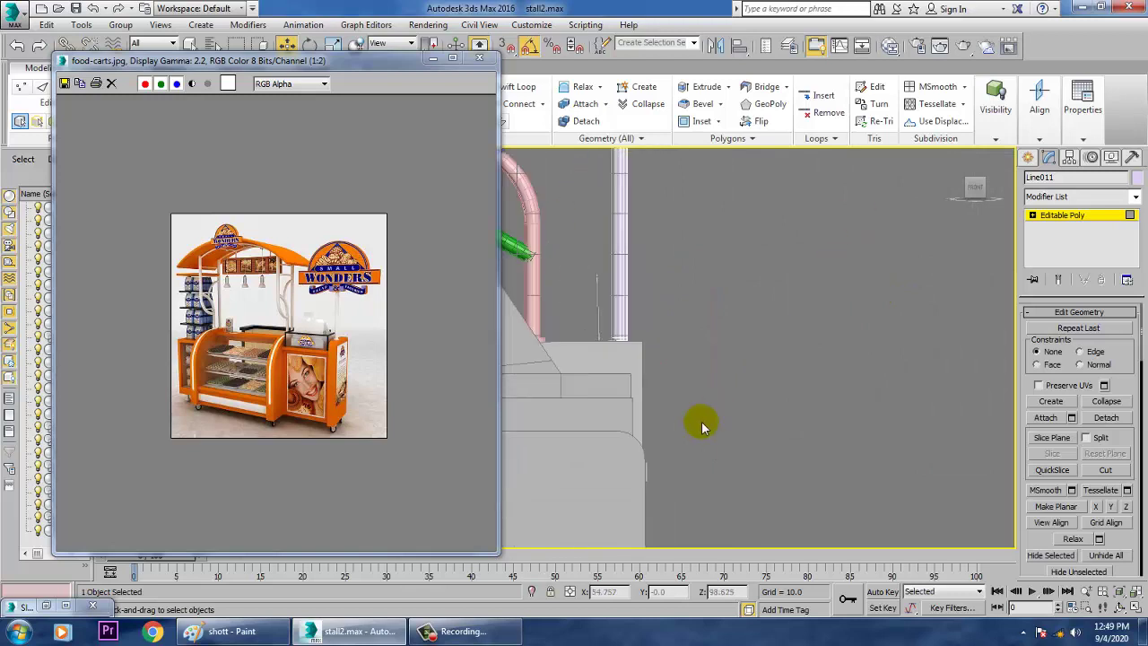
pyautogui.moveTo(734, 401); pyautogui.dragTo(872, 484, button='middle')
pyautogui.scroll(3, 789, 439)
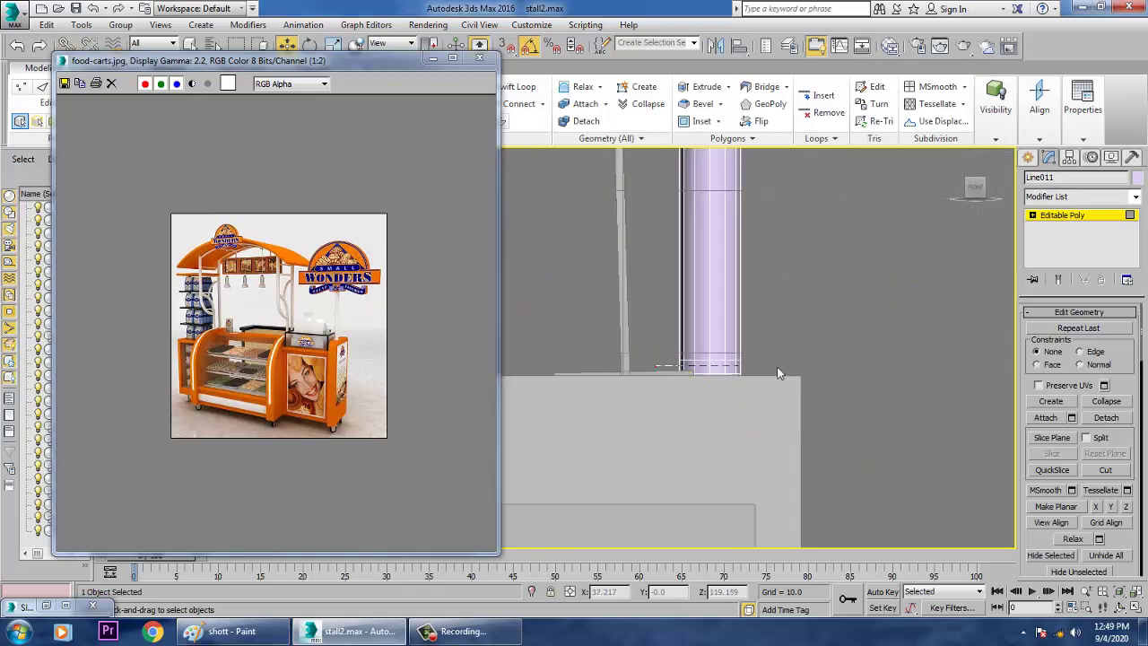
pyautogui.moveTo(777, 368); pyautogui.dragTo(803, 366)
pyautogui.hotkey('alt', 'w')
pyautogui.middleClick(941, 510)
pyautogui.hotkey('alt', 'w')
pyautogui.keyDown('alt'); pyautogui.moveTo(941, 510); pyautogui.dragTo(972, 441, button='middle'); pyautogui.keyUp('alt')
pyautogui.moveTo(1039, 538); pyautogui.dragTo(1059, 271)
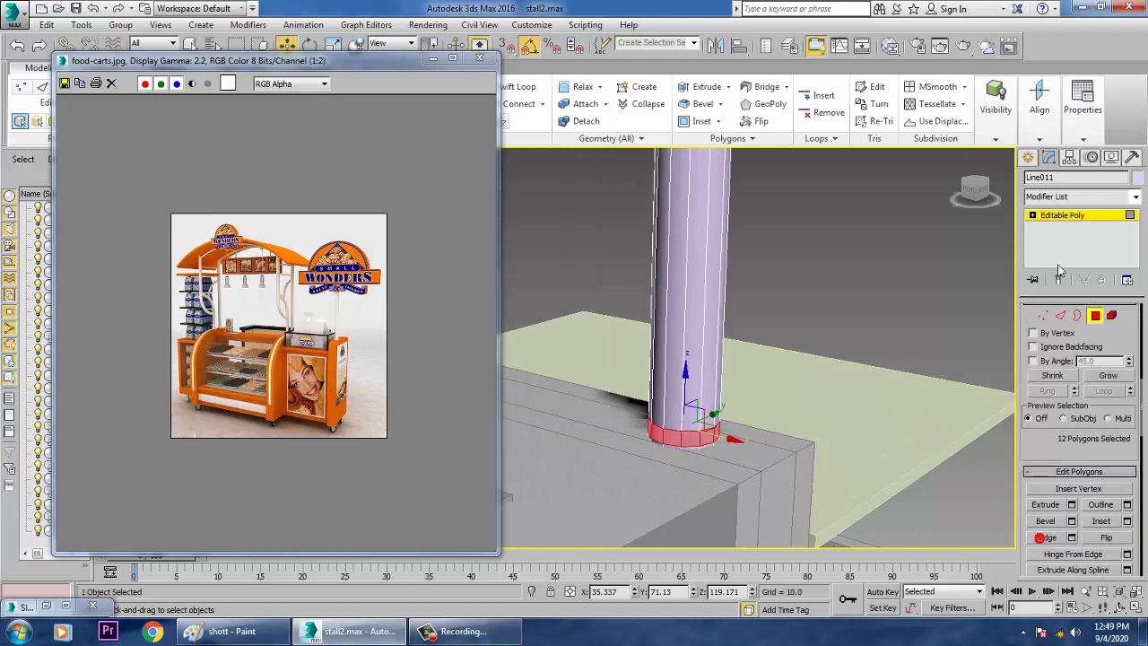
pyautogui.click(1071, 505)
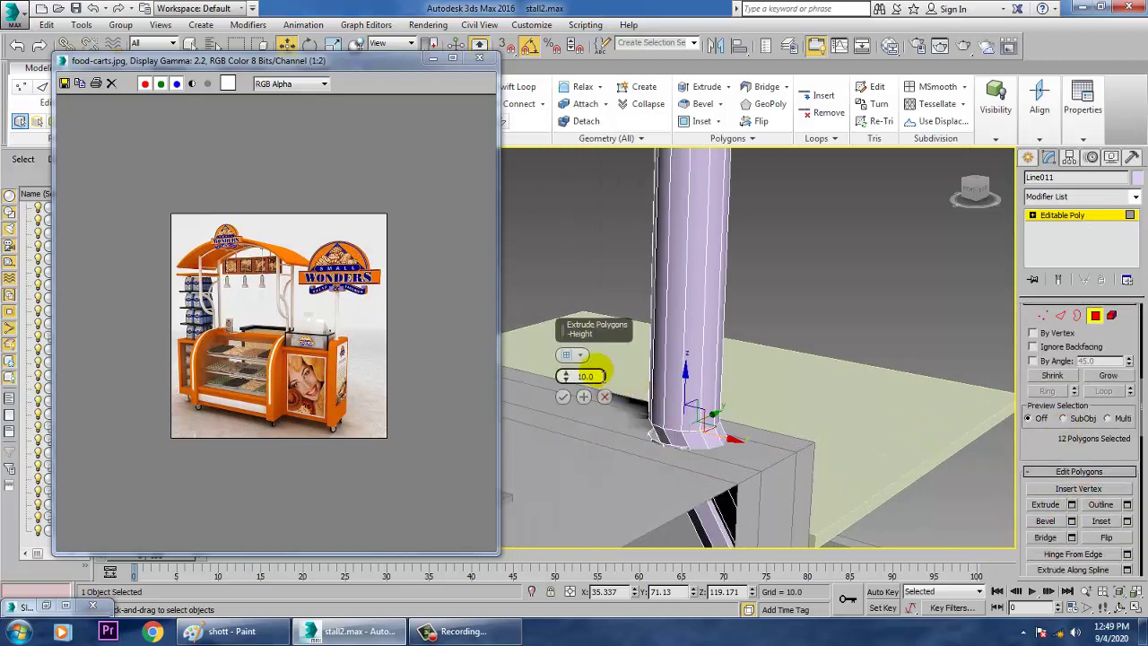
pyautogui.click(581, 356)
pyautogui.click(593, 379)
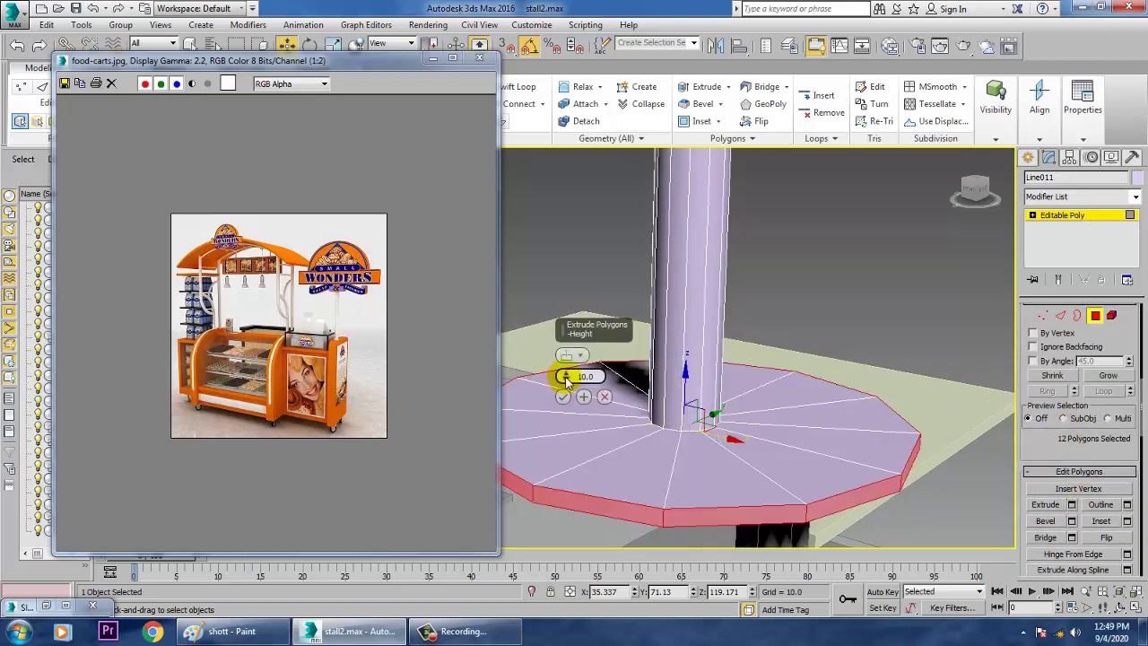
pyautogui.moveTo(565, 378); pyautogui.dragTo(592, 439)
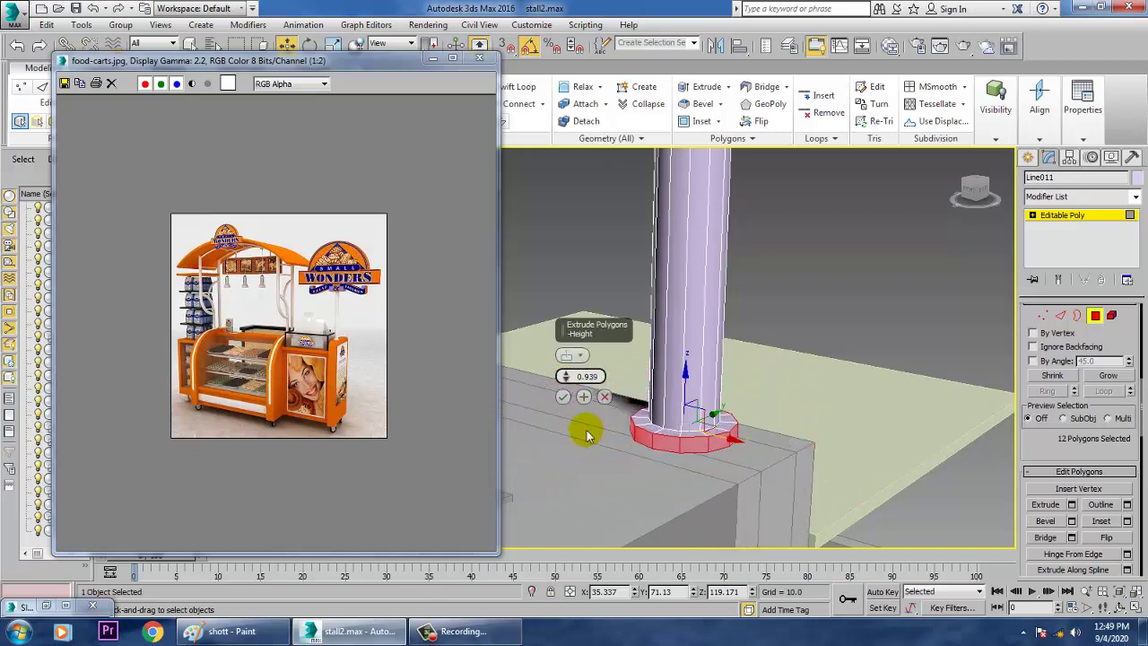
pyautogui.click(563, 398)
# Leave polygon editing on the rear post and examine the canopy frame in the enlarged reference image
pyautogui.scroll(-5, 853, 399)
pyautogui.keyDown('alt'); pyautogui.moveTo(853, 400); pyautogui.dragTo(868, 346, button='middle'); pyautogui.keyUp('alt')
pyautogui.scroll(-3, 908, 387)
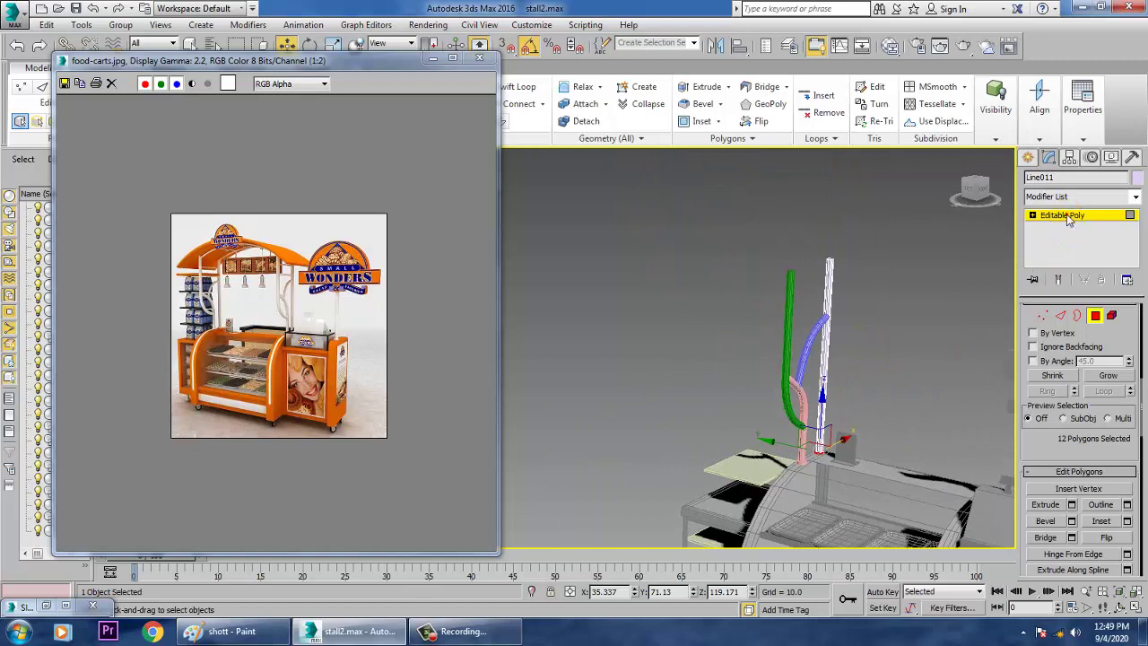
pyautogui.click(1067, 220)
pyautogui.keyDown('alt'); pyautogui.moveTo(814, 393); pyautogui.dragTo(709, 418, button='middle'); pyautogui.keyUp('alt')
pyautogui.click(251, 400)
pyautogui.scroll(1, 248, 362)
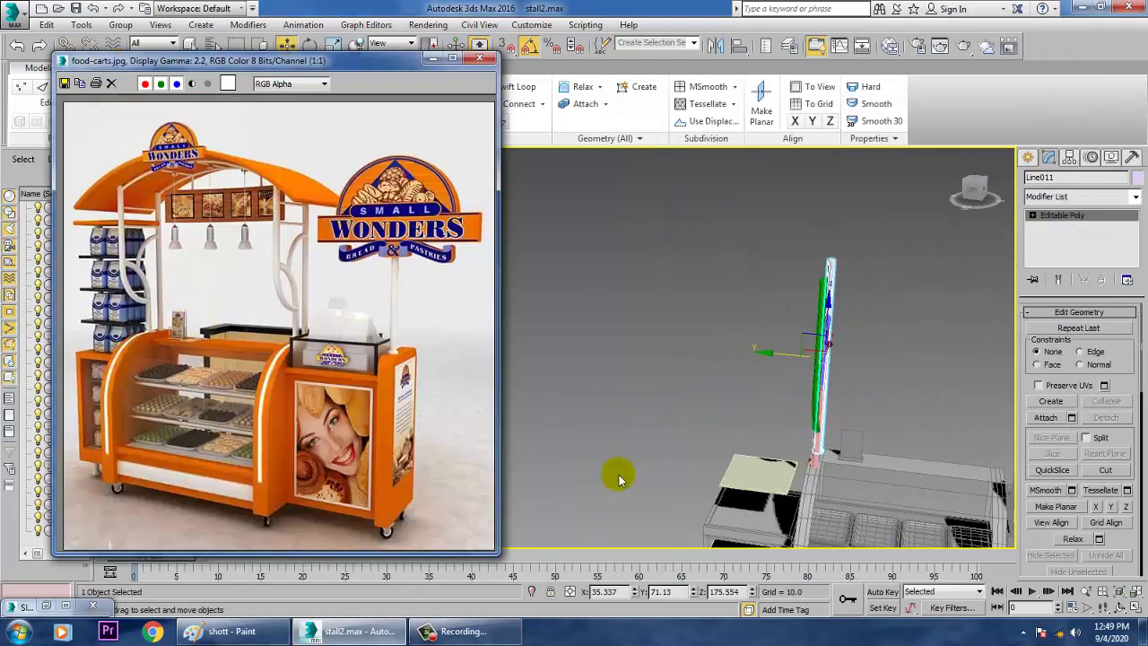
# Assign the same light grey object color to every object in the scene, then clear the selection
pyautogui.keyDown('alt'); pyautogui.moveTo(807, 384); pyautogui.dragTo(702, 235, button='middle'); pyautogui.keyUp('alt')
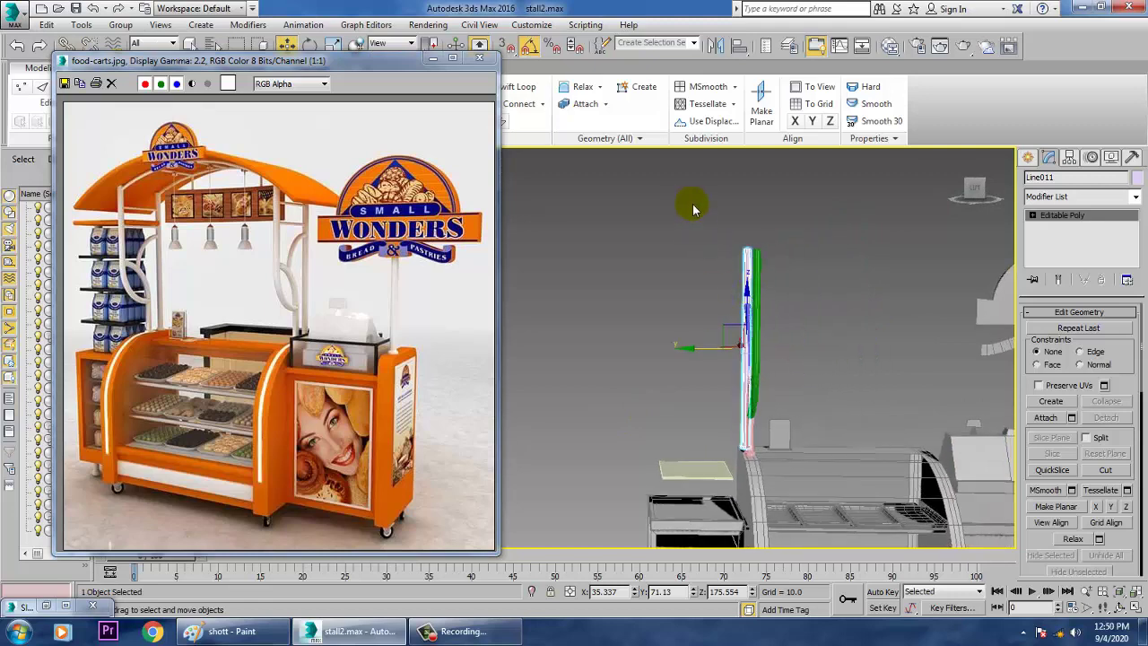
pyautogui.moveTo(771, 419); pyautogui.dragTo(771, 420)
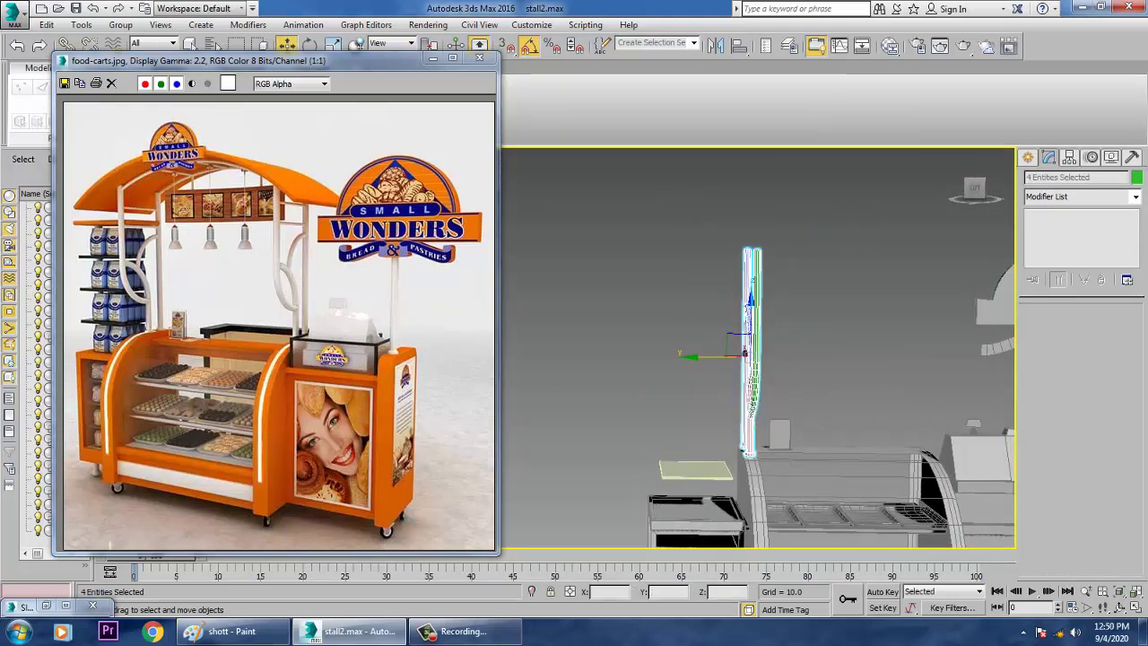
pyautogui.hotkey('ctrl', 'a')
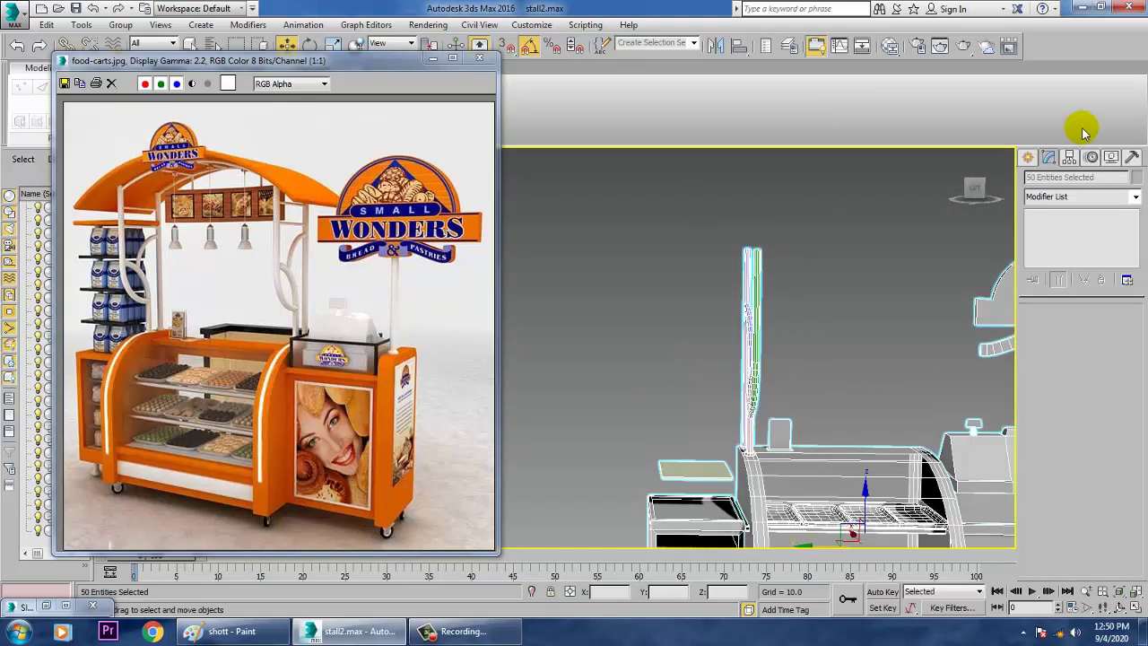
pyautogui.click(1137, 179)
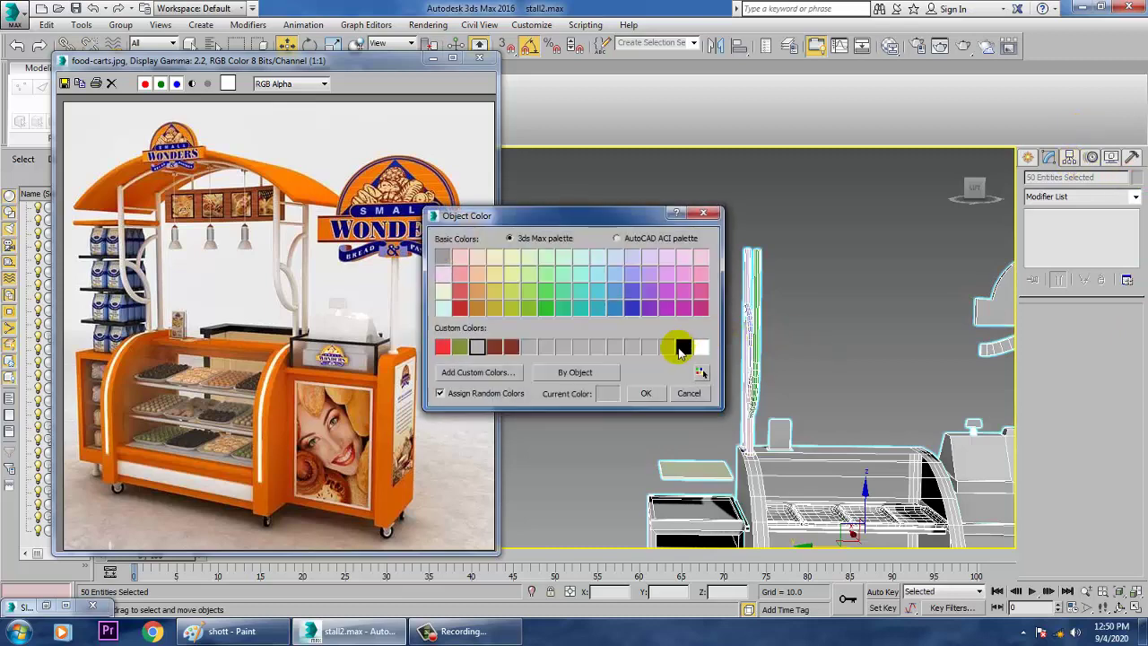
pyautogui.click(647, 394)
pyautogui.click(680, 250)
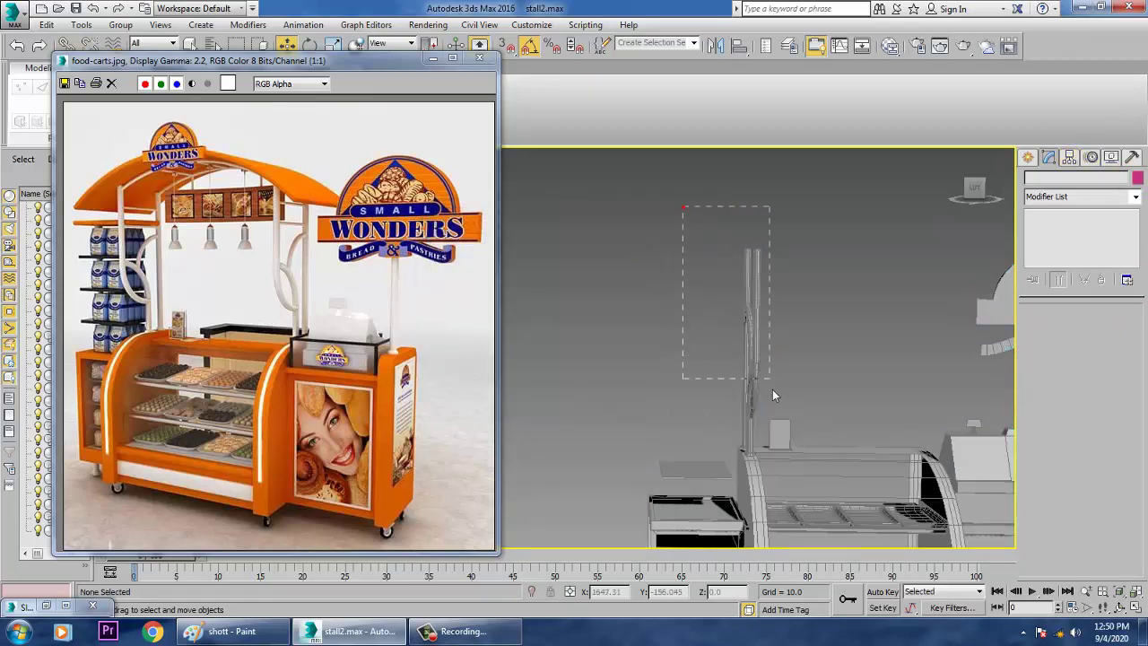
# Select the four-piece frame of posts and curved braces and copy it to the opposite end of the display case
pyautogui.moveTo(772, 389); pyautogui.dragTo(773, 398)
pyautogui.keyDown('alt'); pyautogui.moveTo(779, 386); pyautogui.dragTo(726, 371, button='middle'); pyautogui.keyUp('alt')
pyautogui.moveTo(716, 366)
pyautogui.keyDown('shift'); pyautogui.mouseDown()
pyautogui.moveTo(862, 368)
pyautogui.moveTo(897, 384)
pyautogui.moveTo(883, 387)
pyautogui.mouseUp(); pyautogui.keyUp('shift')
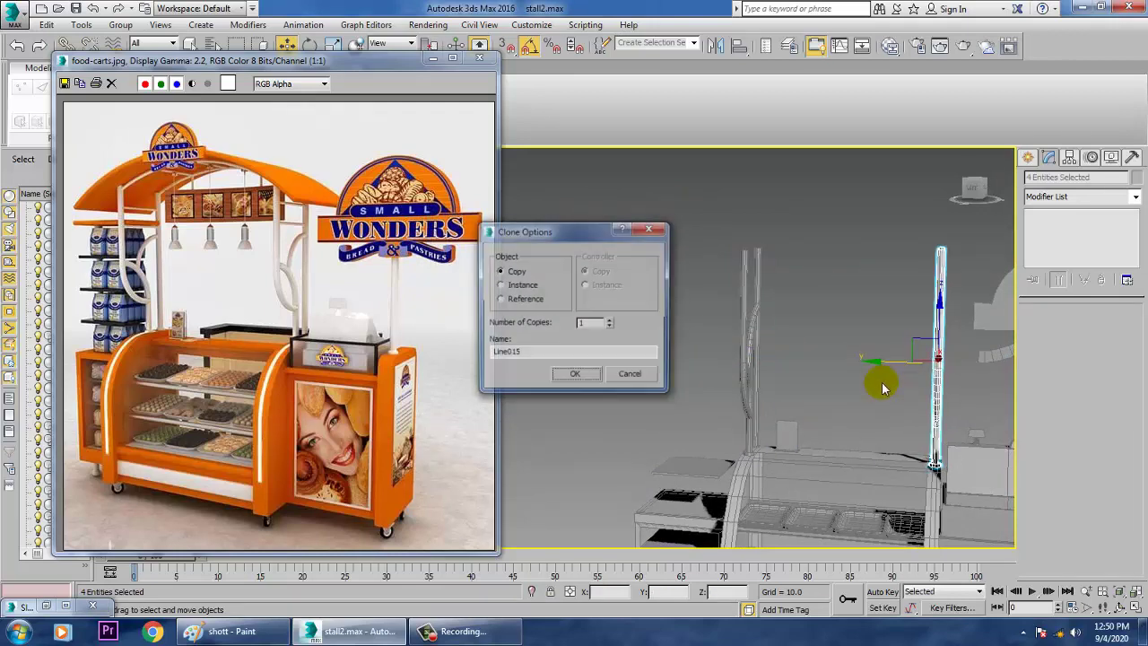
pyautogui.click(600, 376)
pyautogui.moveTo(798, 415)
pyautogui.keyDown('alt'); pyautogui.mouseDown(button='middle')
pyautogui.moveTo(737, 411)
pyautogui.moveTo(801, 398)
pyautogui.moveTo(739, 364)
pyautogui.moveTo(733, 420)
pyautogui.mouseUp(button='middle'); pyautogui.keyUp('alt')
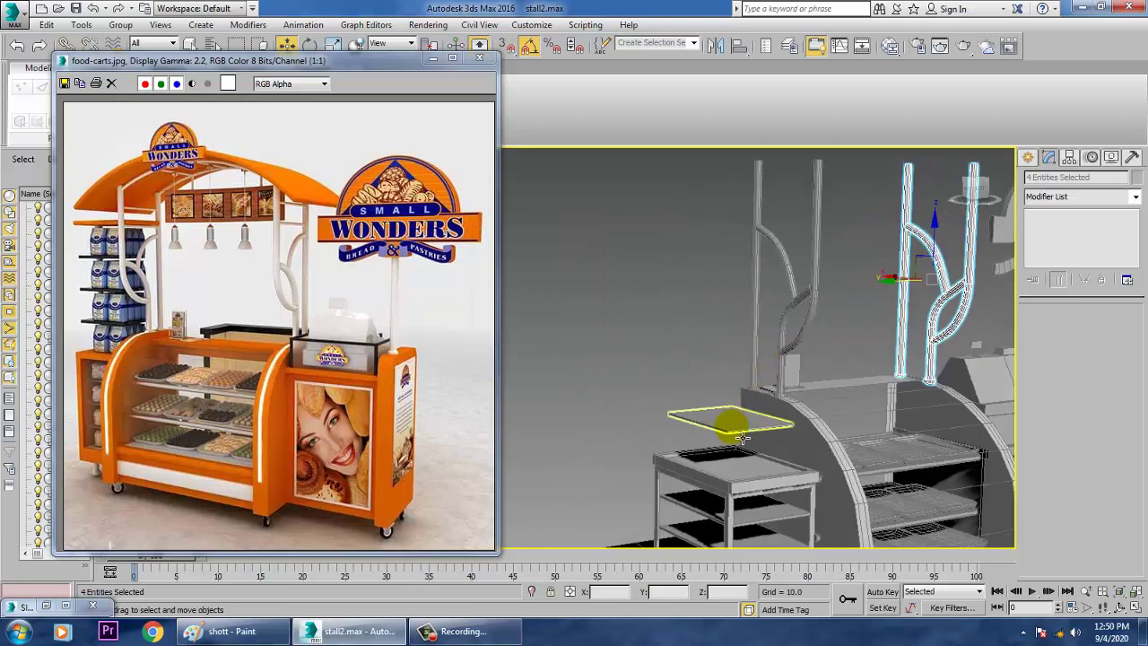
# Compare the flat shelf above the side cabinet with the enlarged reference and shift it along Y to 99.442
pyautogui.click(731, 427)
pyautogui.moveTo(823, 421); pyautogui.dragTo(855, 406, button='middle')
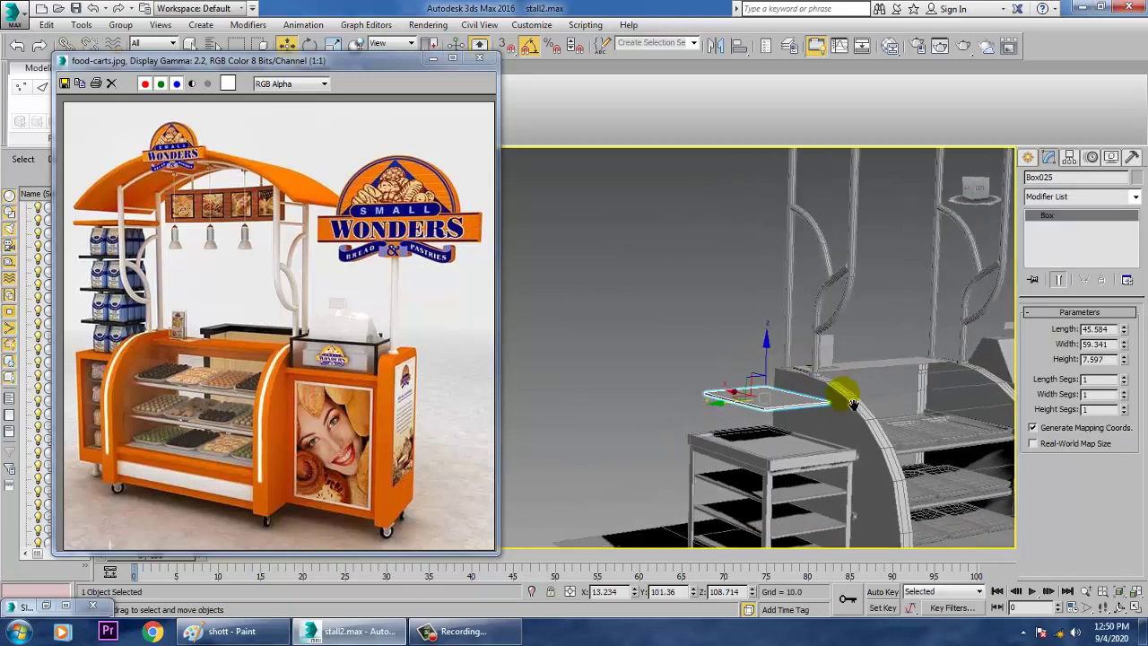
pyautogui.scroll(3, 779, 414)
pyautogui.keyDown('alt'); pyautogui.moveTo(767, 425); pyautogui.dragTo(786, 386, button='middle'); pyautogui.keyUp('alt')
pyautogui.click(222, 308)
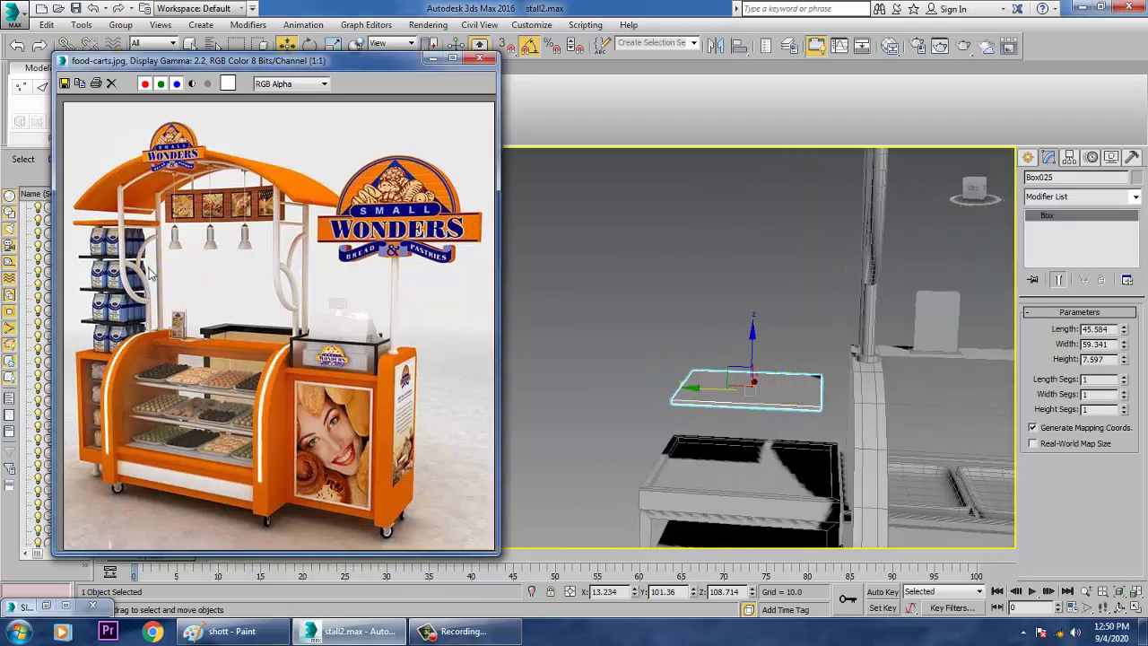
pyautogui.scroll(1, 149, 269)
pyautogui.moveTo(149, 269); pyautogui.dragTo(199, 309, button='middle')
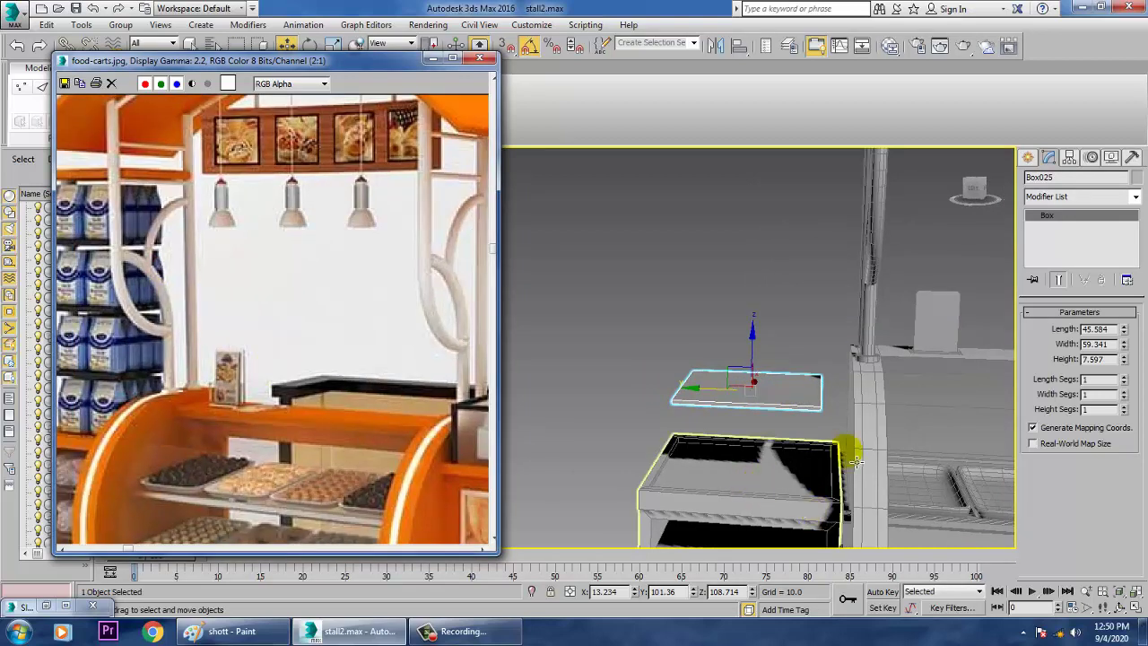
pyautogui.moveTo(733, 398)
pyautogui.mouseDown()
pyautogui.moveTo(760, 400)
pyautogui.moveTo(741, 402)
pyautogui.mouseUp()
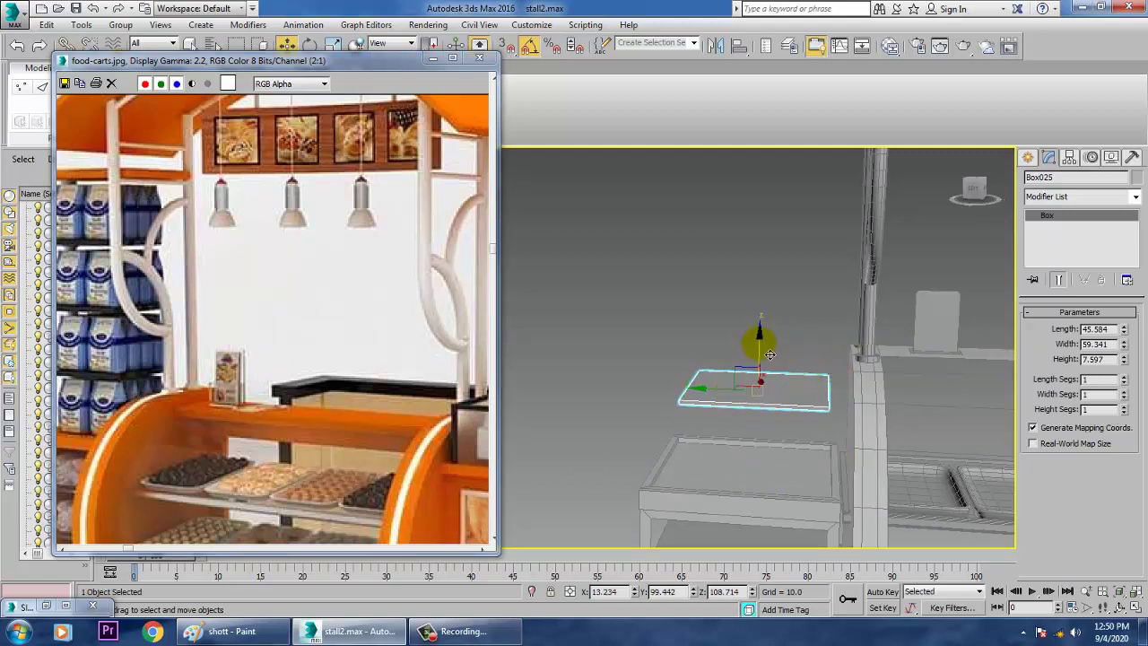
# Try stacking four copies of the flat shelf upward at about 15-unit spacing and compare them with the reference
pyautogui.keyDown('shift'); pyautogui.moveTo(769, 355); pyautogui.dragTo(761, 297); pyautogui.keyUp('shift')
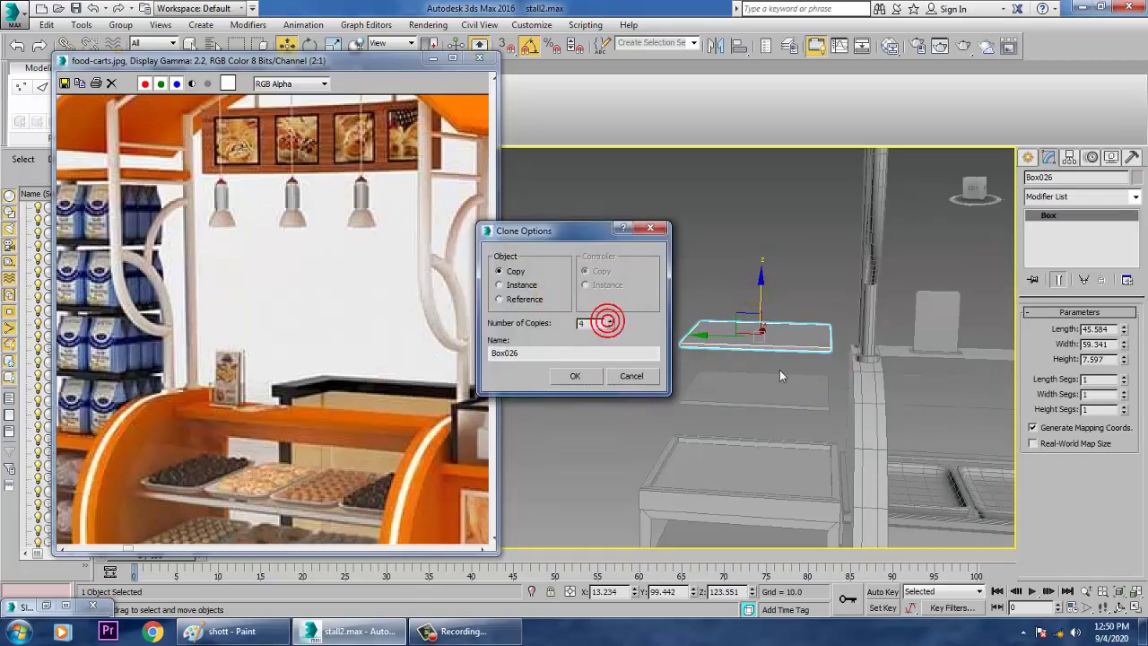
pyautogui.click(575, 381)
pyautogui.scroll(-5, 789, 381)
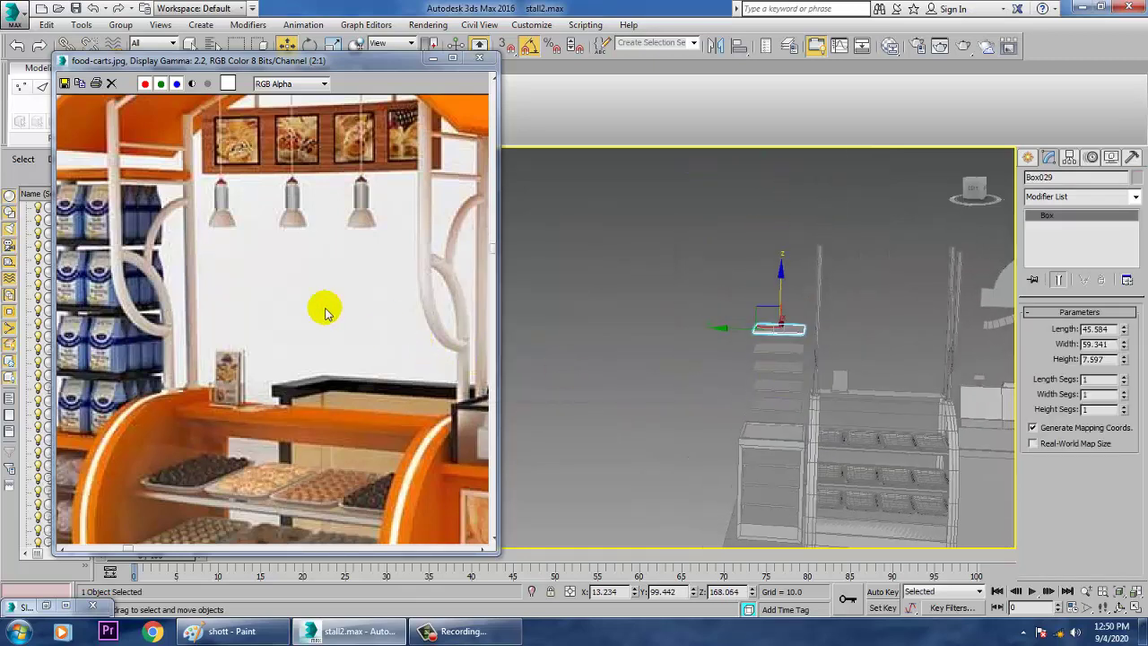
pyautogui.moveTo(301, 329); pyautogui.dragTo(339, 364, button='middle')
pyautogui.keyDown('alt'); pyautogui.moveTo(814, 366); pyautogui.dragTo(794, 460, button='middle'); pyautogui.keyUp('alt')
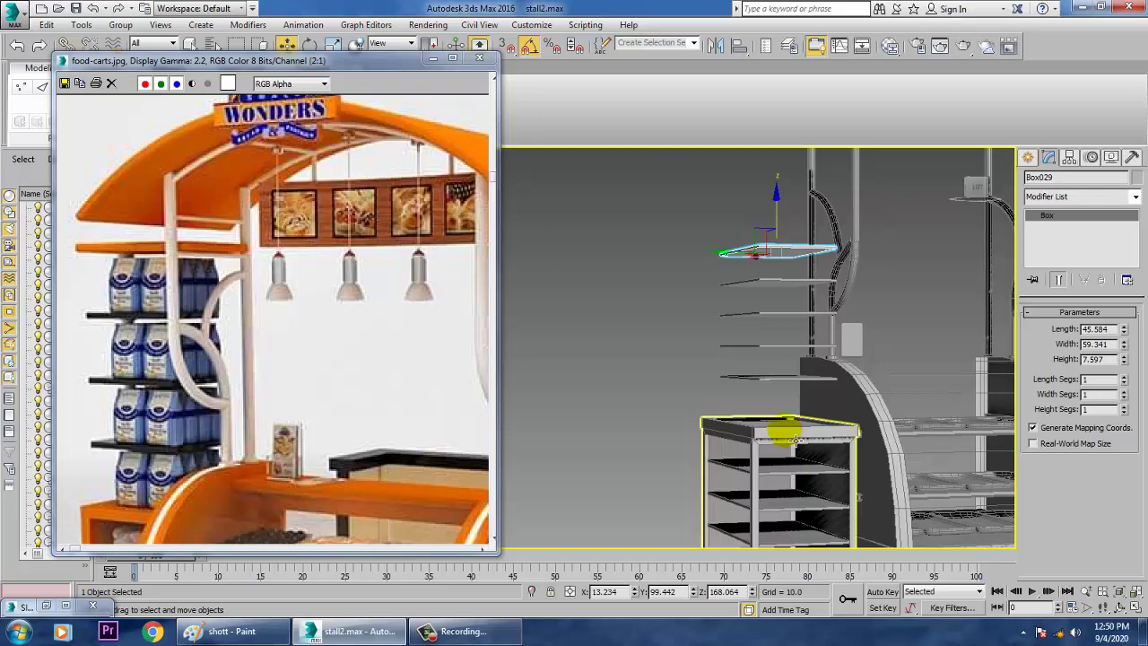
# Check the shelf spacing against the reference and delete the four copied shelves above the lowest one
pyautogui.click(795, 440)
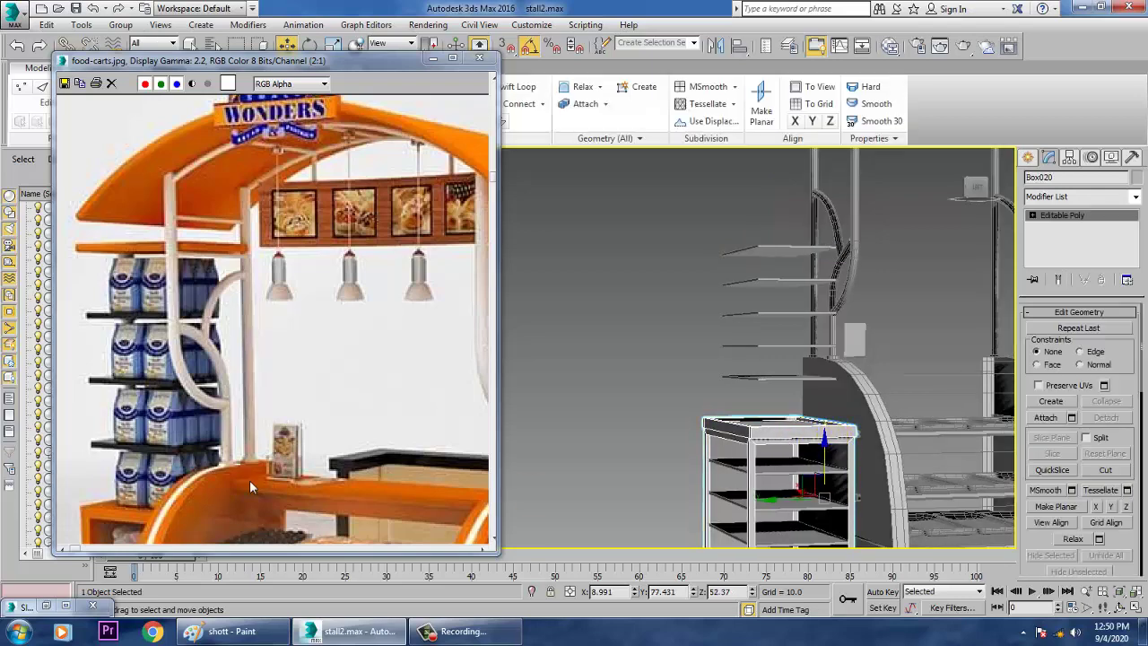
pyautogui.moveTo(290, 455); pyautogui.dragTo(232, 356, button='middle')
pyautogui.moveTo(315, 384); pyautogui.dragTo(353, 412, button='middle')
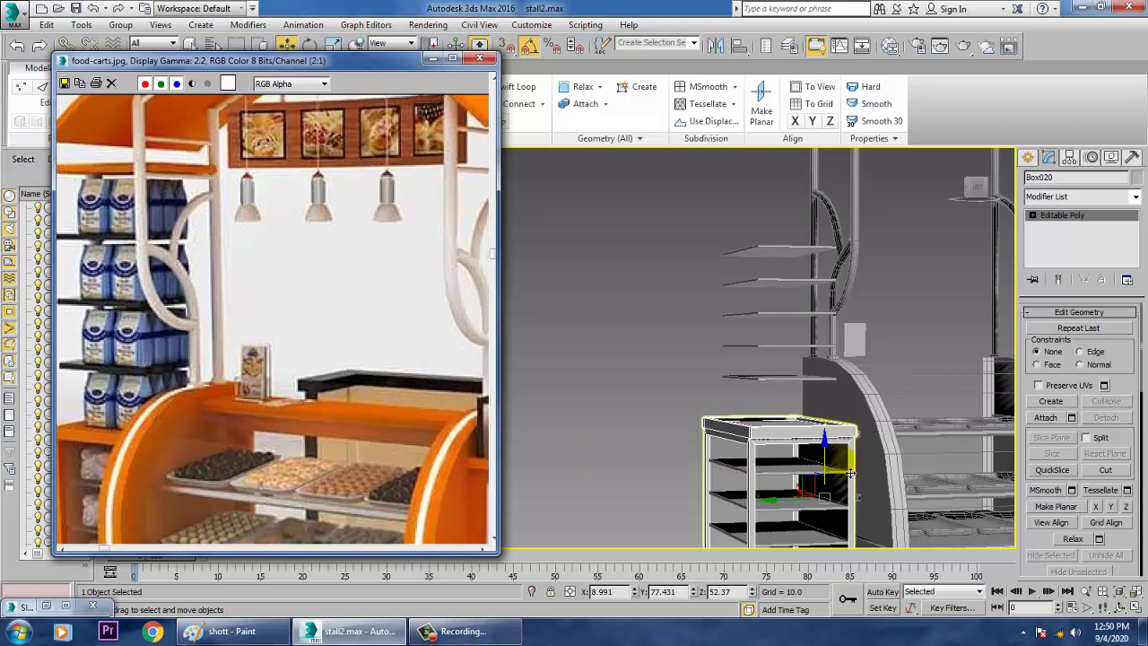
pyautogui.keyDown('alt'); pyautogui.moveTo(810, 419); pyautogui.dragTo(796, 457, button='middle'); pyautogui.keyUp('alt')
pyautogui.moveTo(726, 286); pyautogui.dragTo(770, 432)
pyautogui.press('Delete')
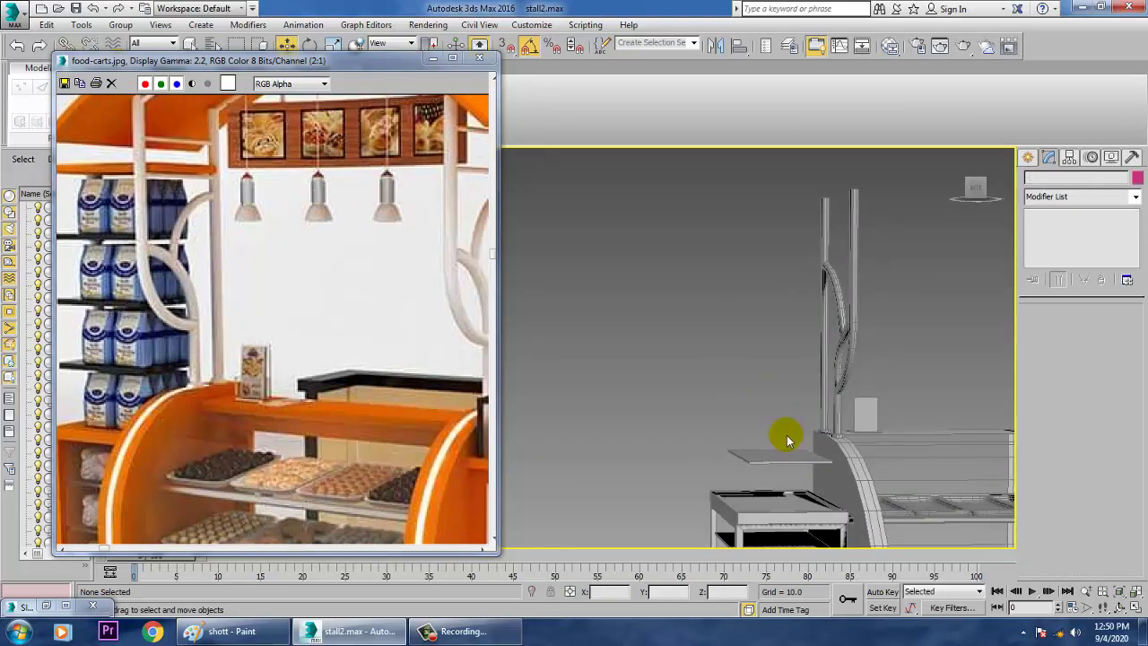
# Raise the remaining shelf slightly and stack three copies above it at about 33-unit spacing
pyautogui.click(782, 454)
pyautogui.moveTo(786, 423)
pyautogui.mouseDown()
pyautogui.moveTo(791, 348)
pyautogui.moveTo(778, 338)
pyautogui.mouseUp()
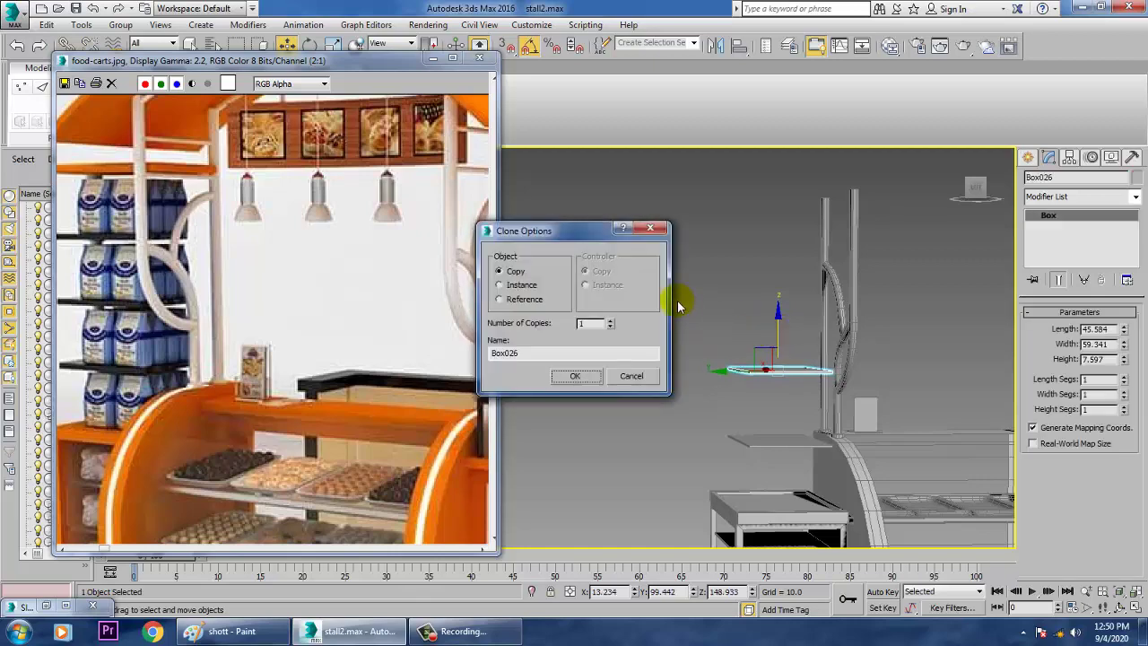
pyautogui.click(564, 377)
pyautogui.moveTo(915, 308)
pyautogui.mouseDown(button='middle')
pyautogui.moveTo(912, 362)
pyautogui.moveTo(873, 397)
pyautogui.moveTo(874, 341)
pyautogui.moveTo(852, 349)
pyautogui.moveTo(827, 333)
pyautogui.moveTo(762, 323)
pyautogui.moveTo(802, 310)
pyautogui.moveTo(835, 328)
pyautogui.moveTo(824, 329)
pyautogui.mouseUp(button='middle')
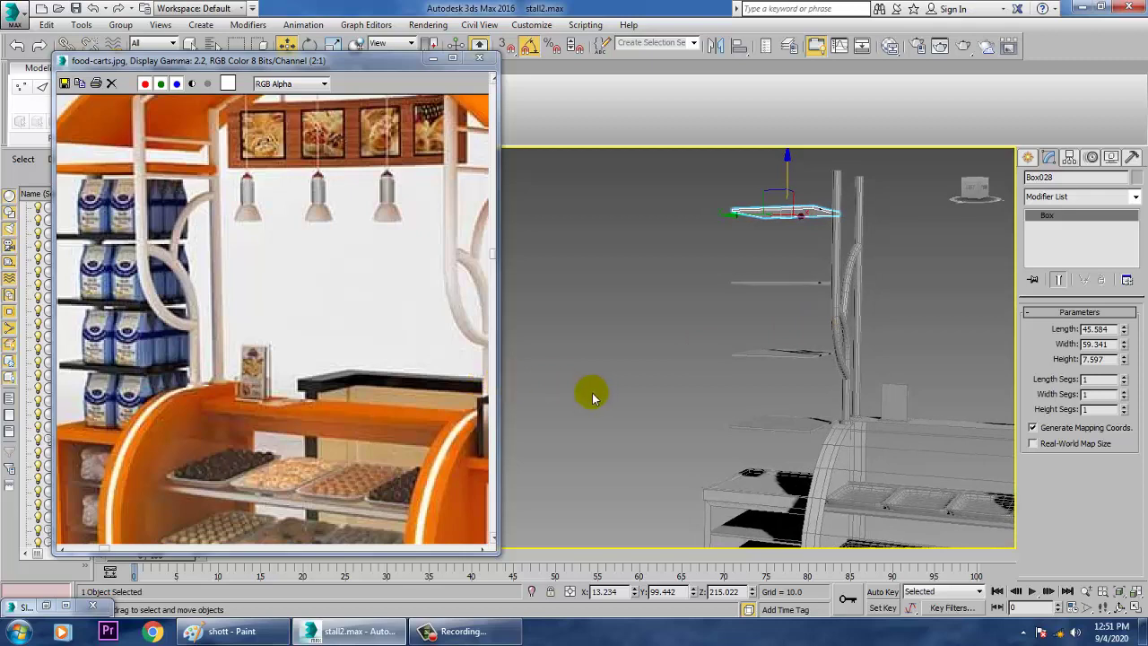
# Thicken the topmost shelf by scaling it along Z
pyautogui.click(773, 486)
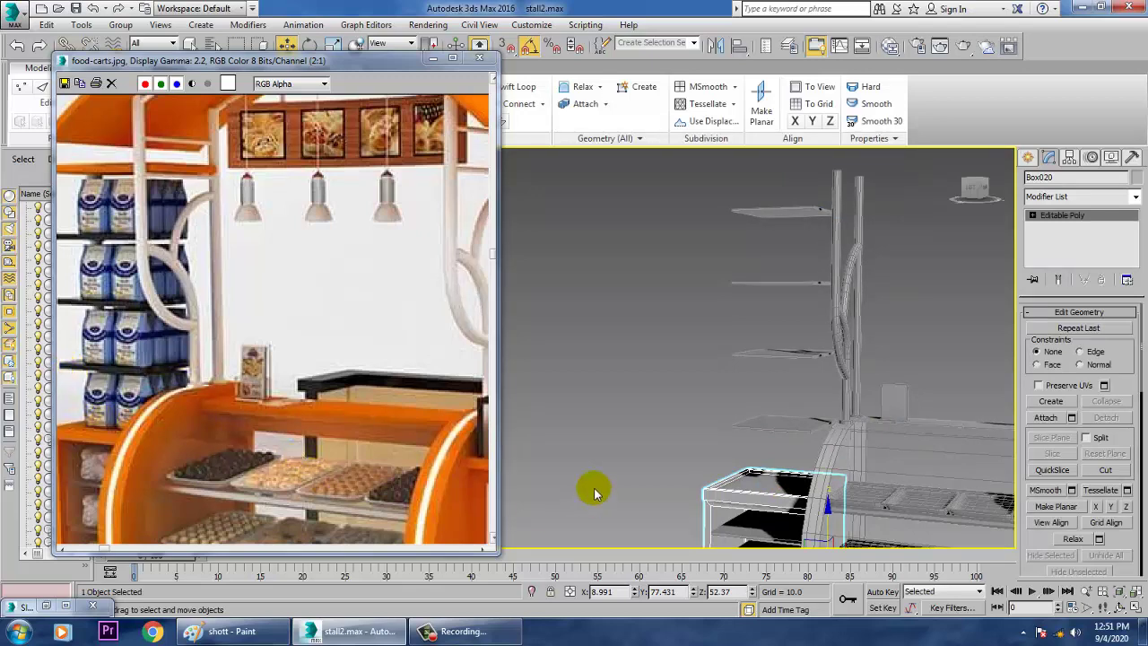
pyautogui.moveTo(712, 419); pyautogui.dragTo(736, 522, button='middle')
pyautogui.click(796, 309)
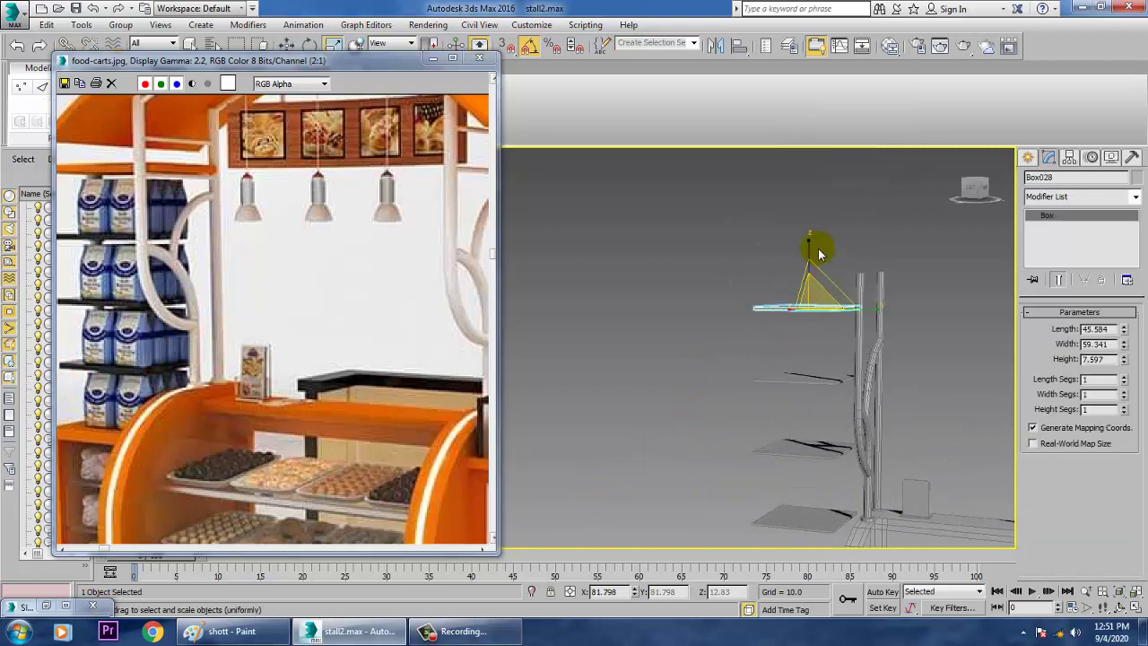
pyautogui.moveTo(808, 244); pyautogui.dragTo(807, 102)
pyautogui.press('w')
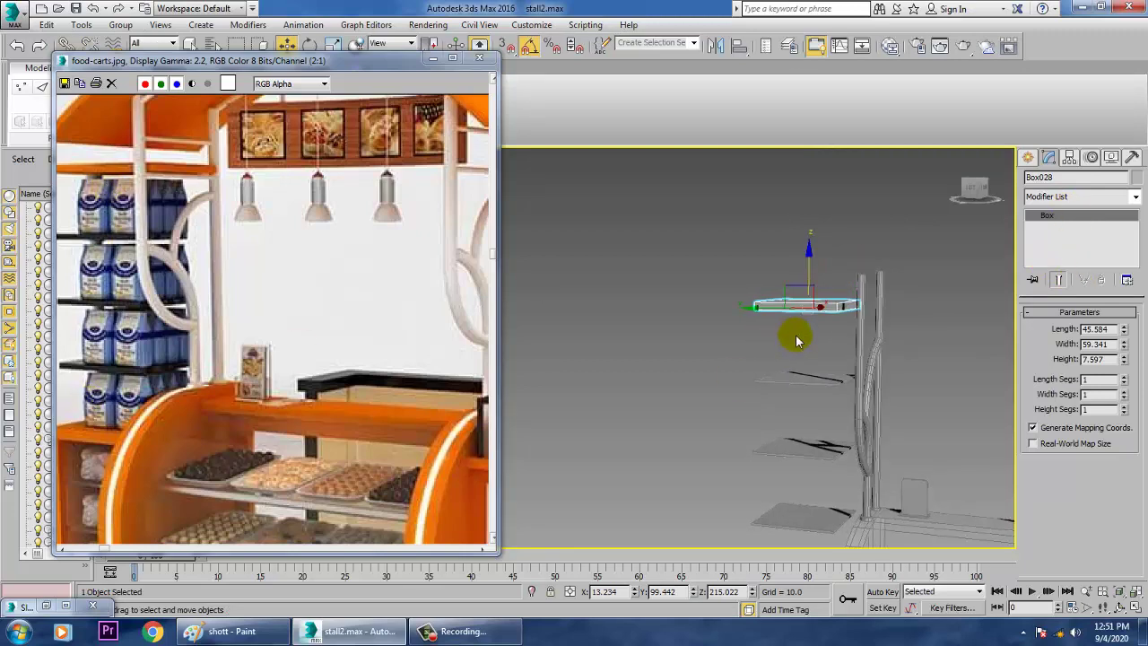
# Draw a thin cylinder near the outer corner of the shelves in the shaded Top view as a support rod
pyautogui.hotkey('alt', 'w')
pyautogui.click(528, 301)
pyautogui.hotkey('alt', 'w')
pyautogui.scroll(-5, 528, 302)
pyautogui.moveTo(650, 309); pyautogui.dragTo(709, 313, button='middle')
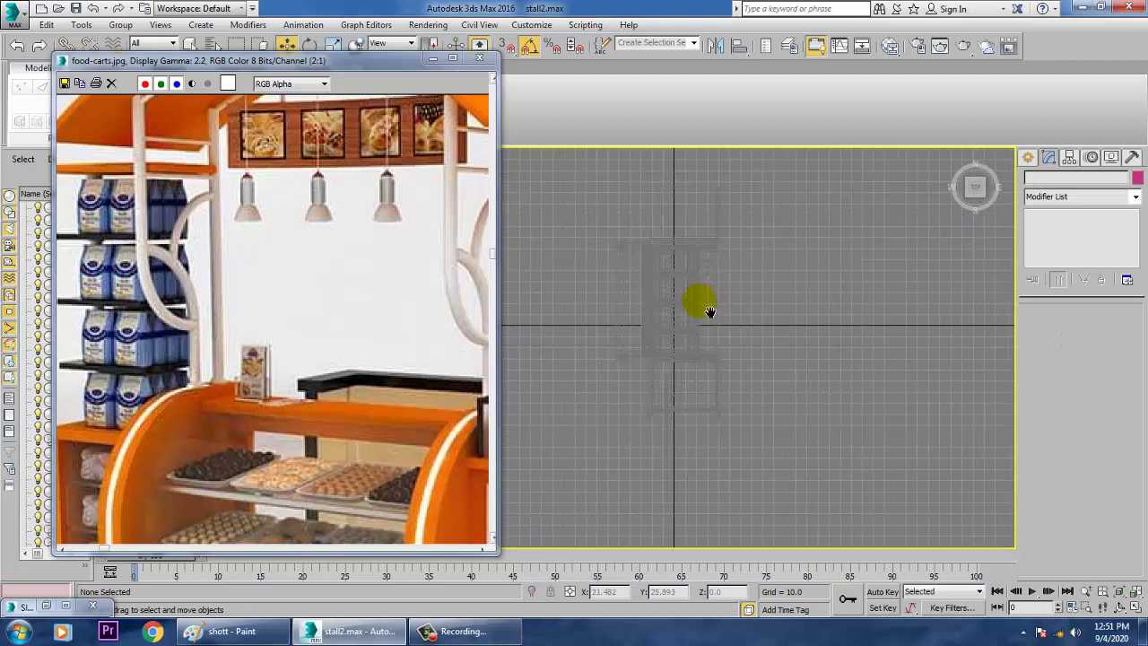
pyautogui.scroll(4, 707, 311)
pyautogui.moveTo(672, 269); pyautogui.dragTo(709, 384, button='middle')
pyautogui.moveTo(739, 307); pyautogui.dragTo(777, 397, button='middle')
pyautogui.scroll(2, 778, 397)
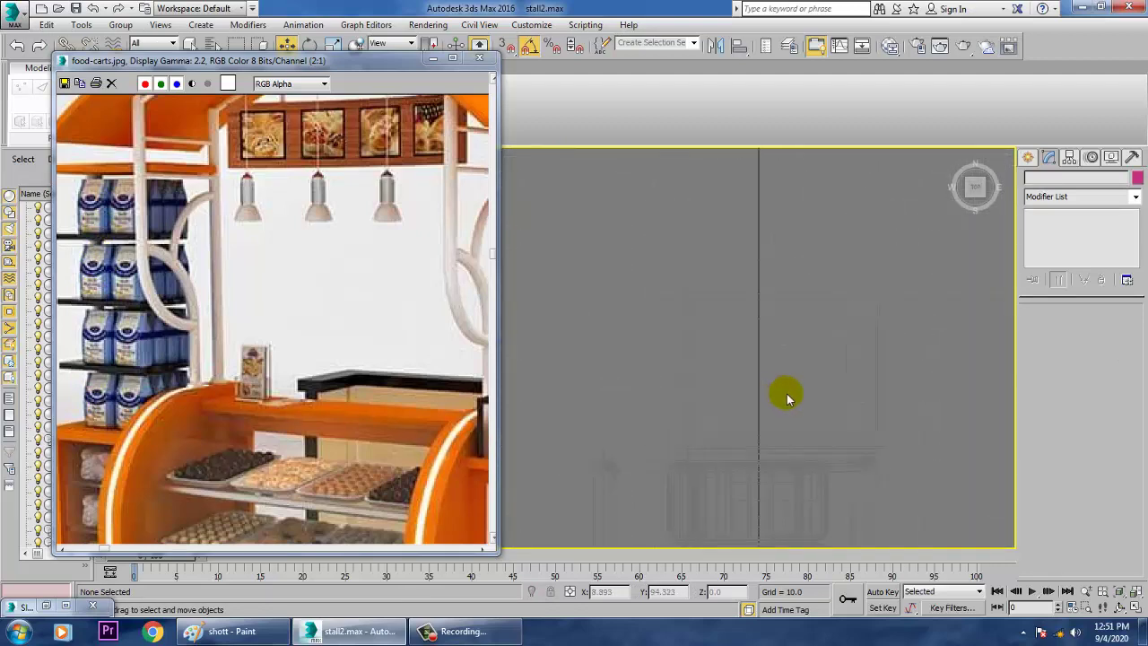
pyautogui.press('F3')
pyautogui.click(1027, 157)
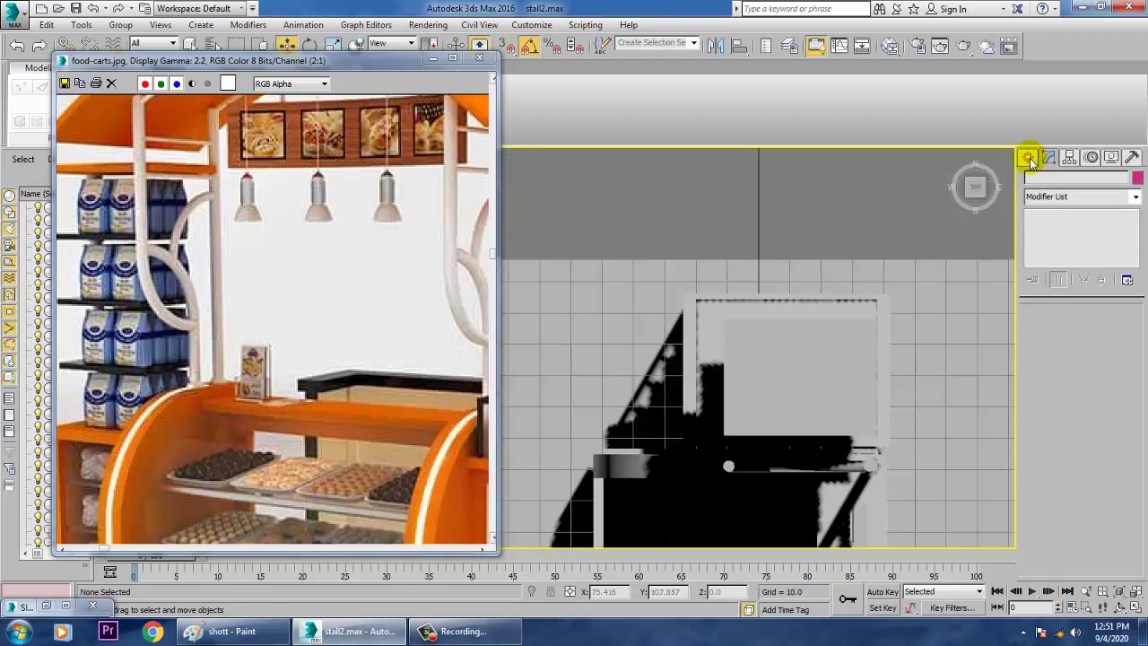
pyautogui.click(1032, 179)
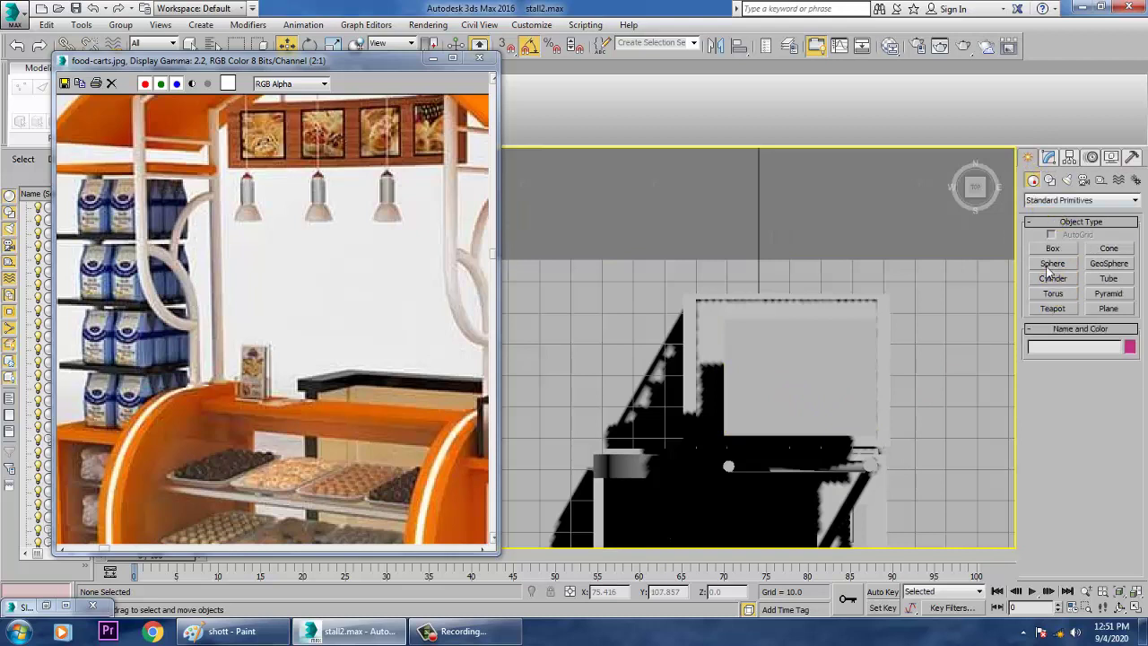
pyautogui.click(1057, 280)
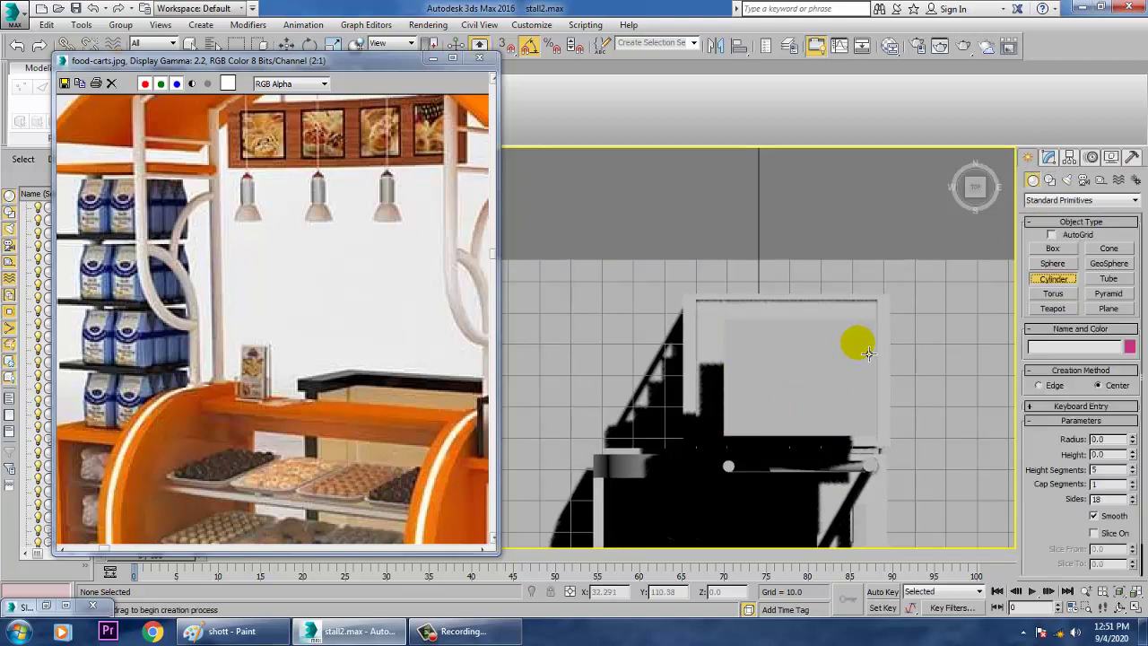
pyautogui.moveTo(857, 342); pyautogui.dragTo(859, 345)
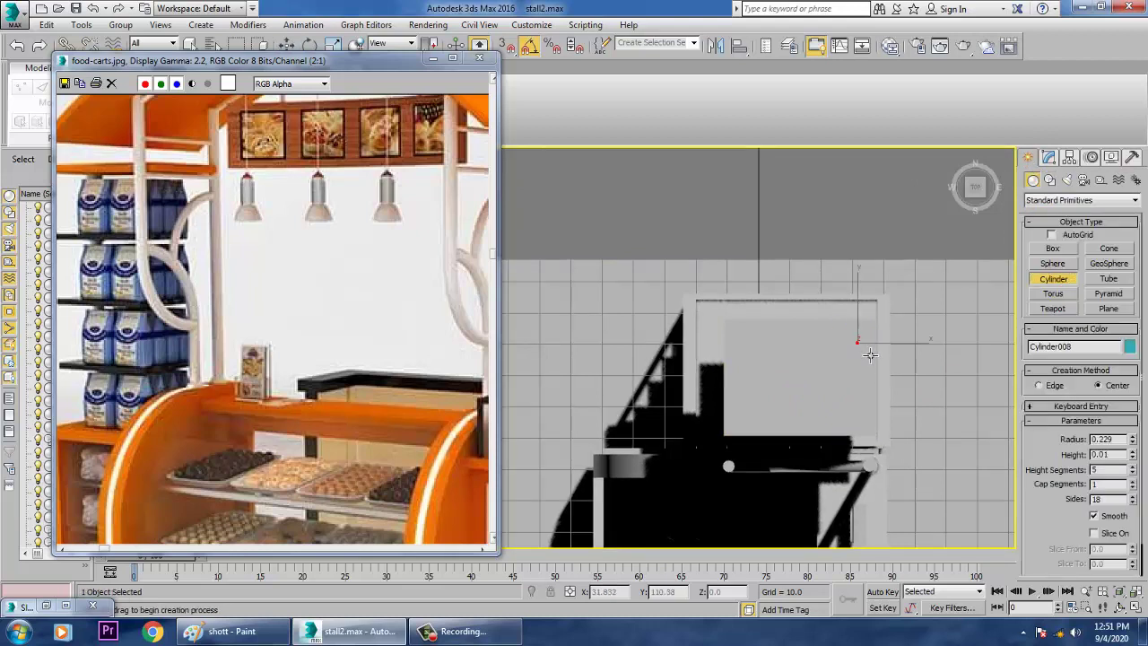
pyautogui.click(867, 225)
# Raise the cylinder in the Perspective view to the lowest shelf at Z 117.013
pyautogui.press('w')
pyautogui.press('p')
pyautogui.press('z')
pyautogui.scroll(-5, 888, 440)
pyautogui.scroll(-8, 888, 440)
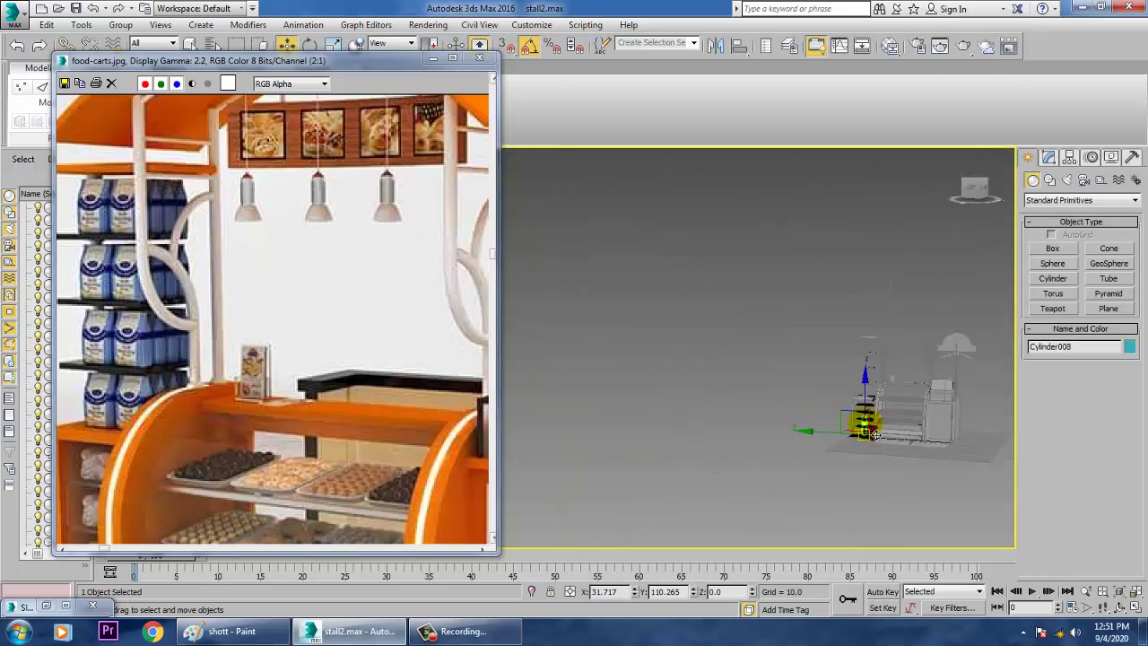
pyautogui.scroll(3, 866, 416)
pyautogui.moveTo(854, 419); pyautogui.dragTo(860, 300)
pyautogui.press('z')
pyautogui.moveTo(894, 361); pyautogui.dragTo(860, 368, button='middle')
pyautogui.scroll(-5, 897, 362)
# Set the support cylinder's radius to 1.441 and its height to 86.45
pyautogui.click(1048, 157)
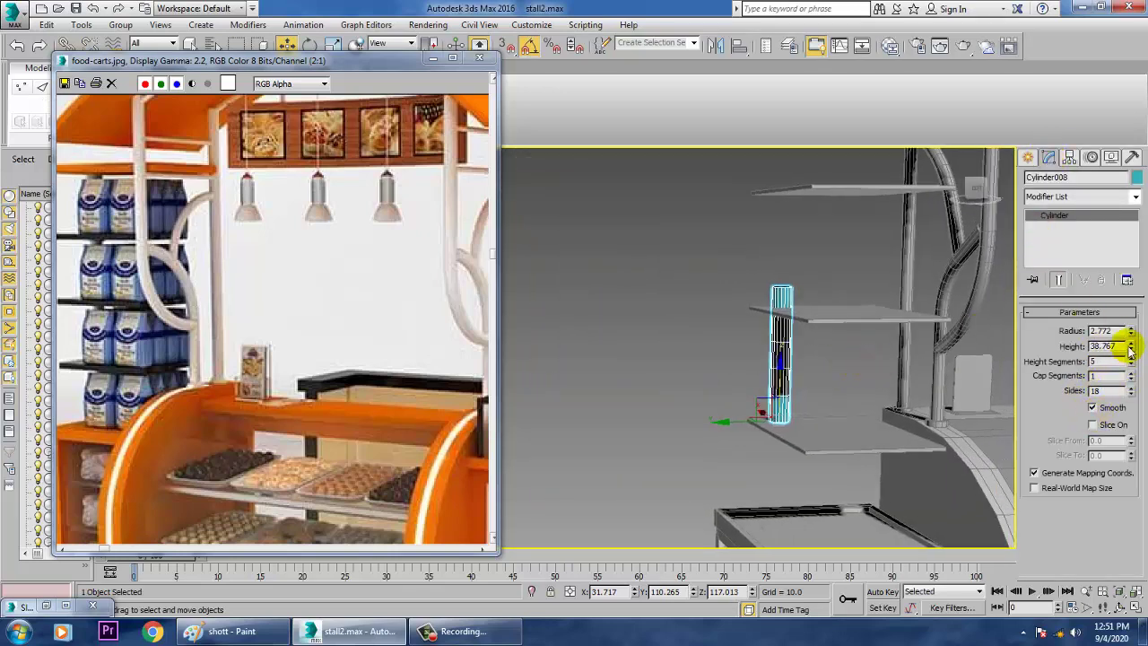
pyautogui.moveTo(1131, 333); pyautogui.dragTo(15, 375)
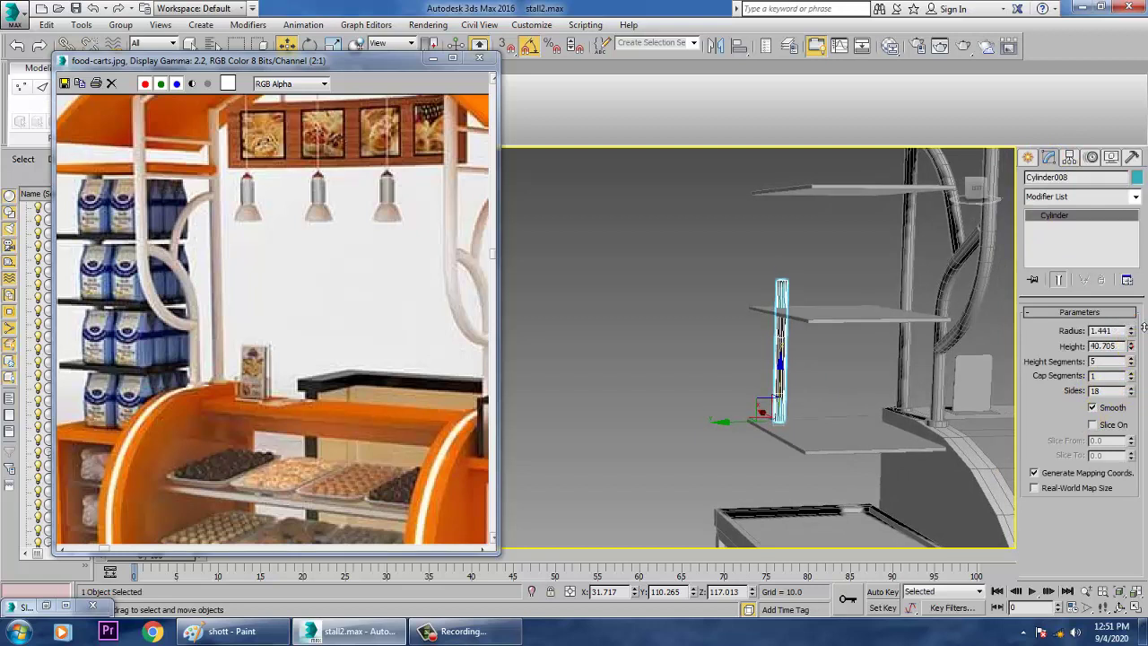
pyautogui.moveTo(1144, 327); pyautogui.dragTo(1130, 258)
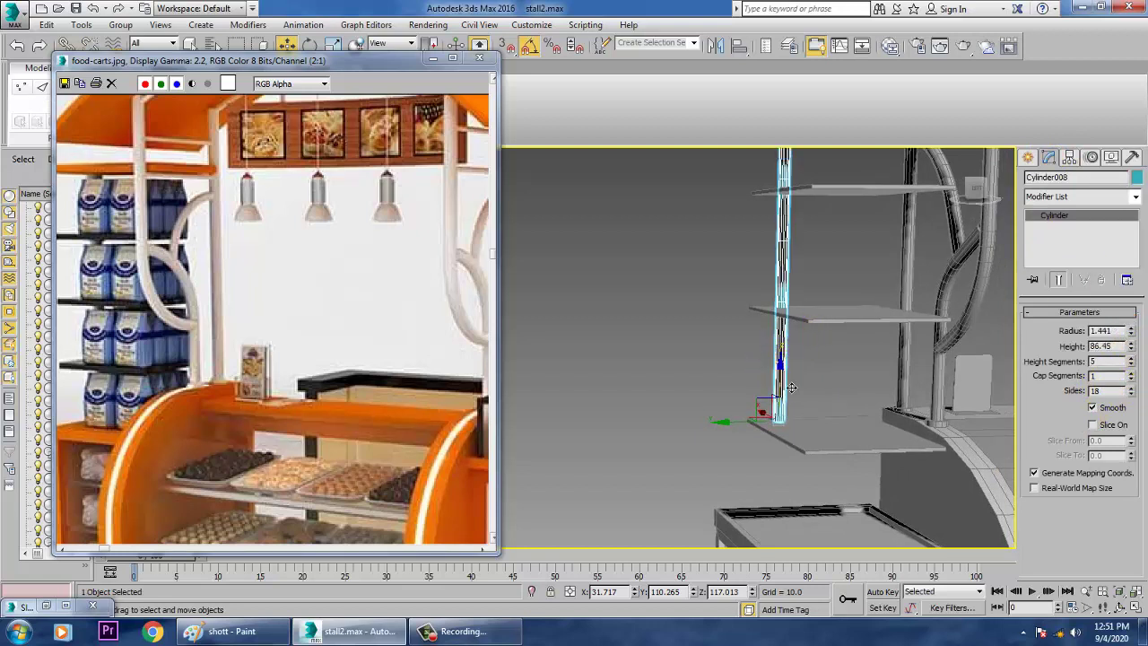
# Lower the support cylinder's base to the side cabinet at Z 85.385 and extend its height to 133.893, reaching the top shelf
pyautogui.moveTo(792, 387); pyautogui.dragTo(809, 485)
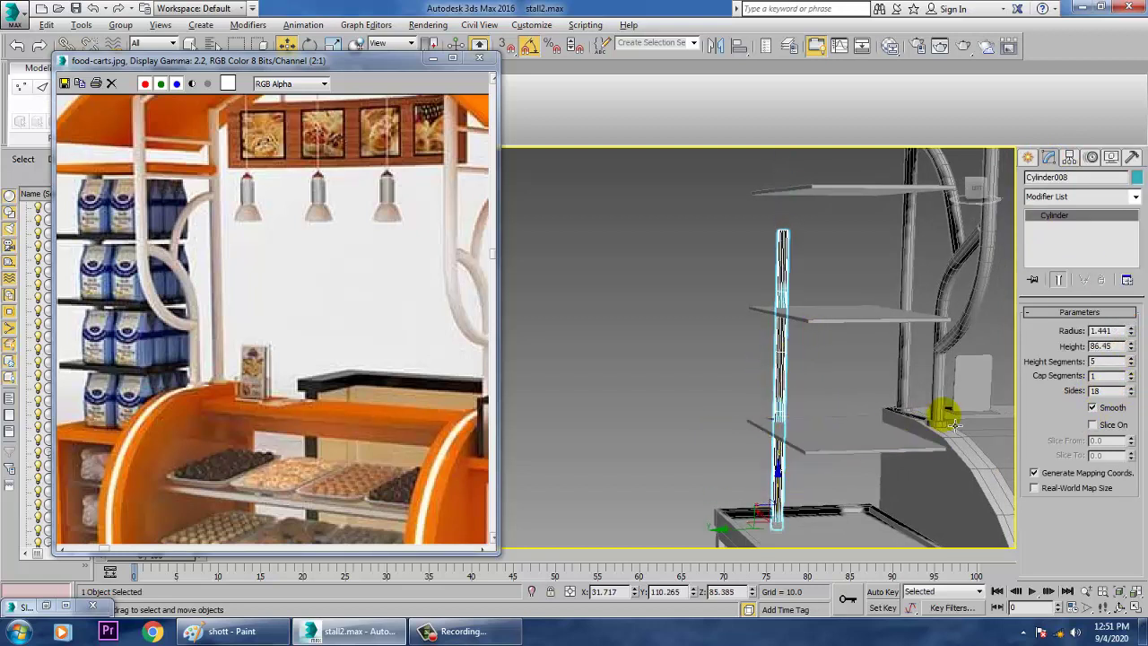
pyautogui.keyDown('alt'); pyautogui.moveTo(946, 416); pyautogui.dragTo(917, 412, button='middle'); pyautogui.keyUp('alt')
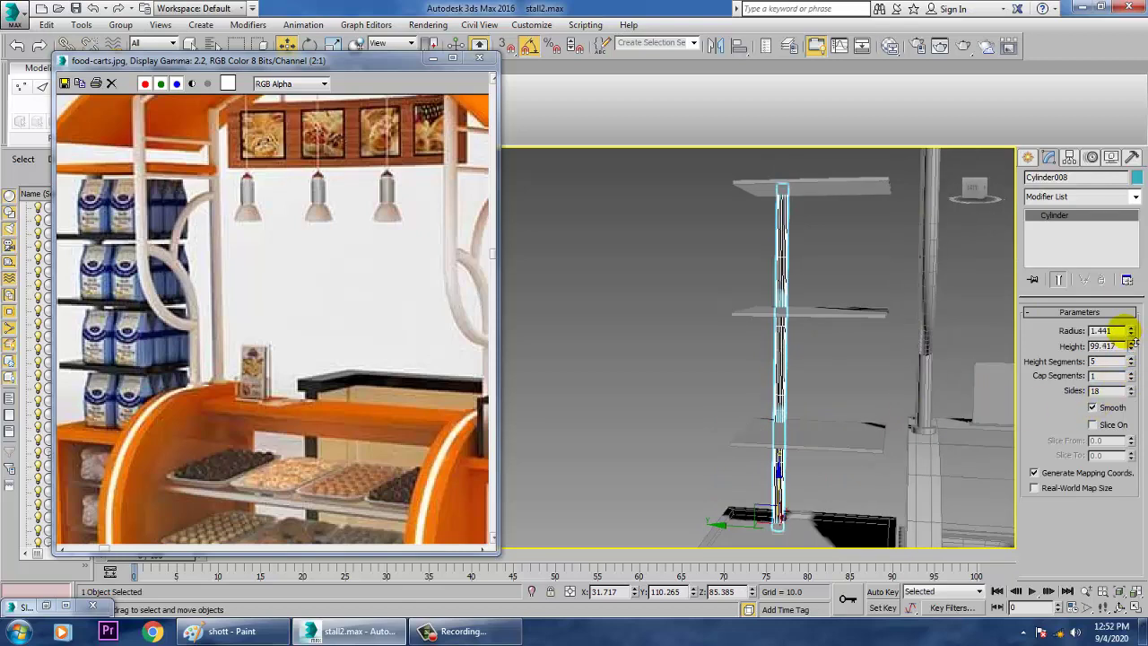
pyautogui.moveTo(931, 331); pyautogui.dragTo(902, 502, button='middle')
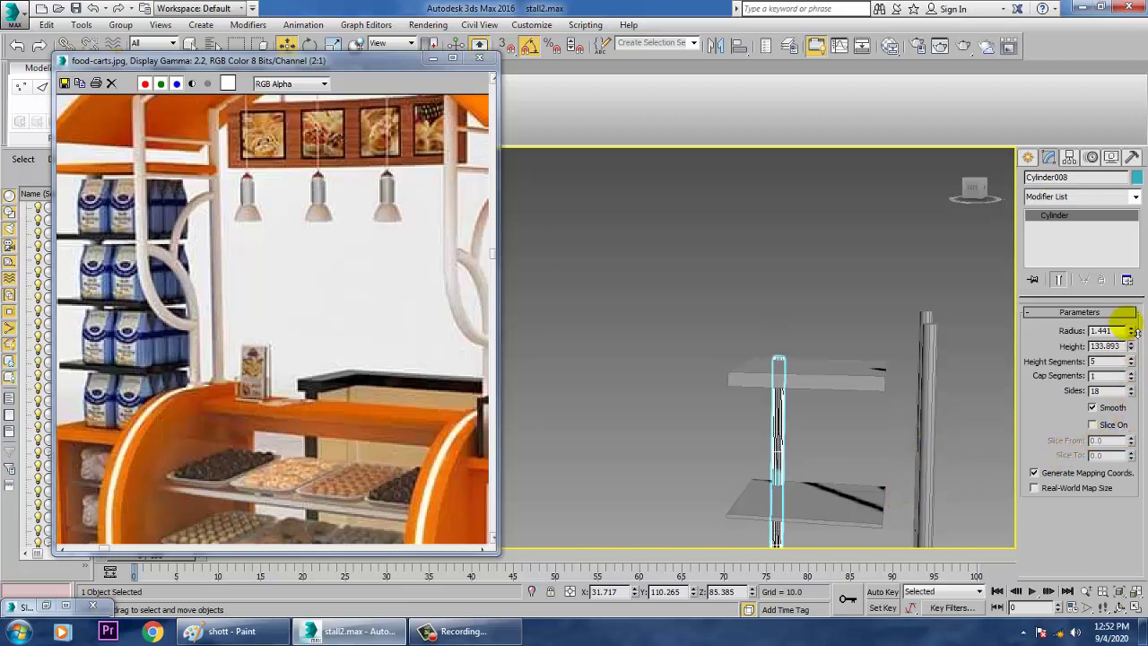
# Set the support rod's height to 134.939 so it passes through the top shelf, and convert it to an editable poly
pyautogui.keyDown('alt'); pyautogui.moveTo(860, 347); pyautogui.dragTo(782, 402, button='middle'); pyautogui.keyUp('alt')
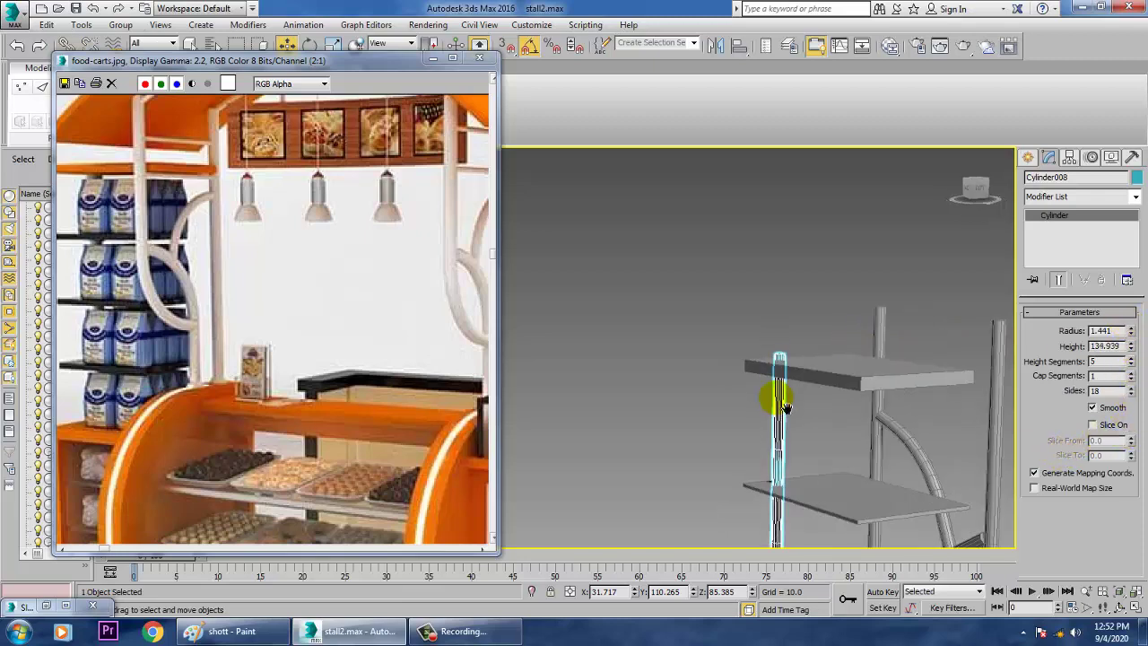
pyautogui.scroll(3, 776, 400)
pyautogui.scroll(4, 781, 349)
pyautogui.rightClick(782, 234)
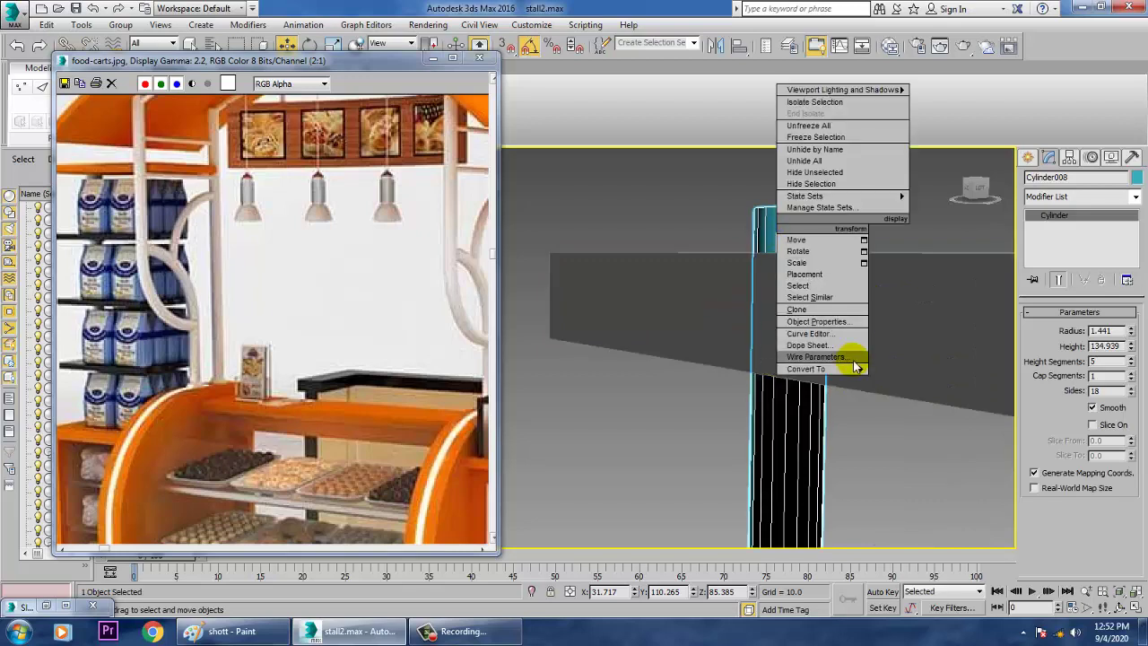
pyautogui.moveTo(834, 342)
pyautogui.click(933, 374)
# Add two edge loops with Swift Loop around the rod's end protruding above the top shelf
pyautogui.scroll(-6, 820, 371)
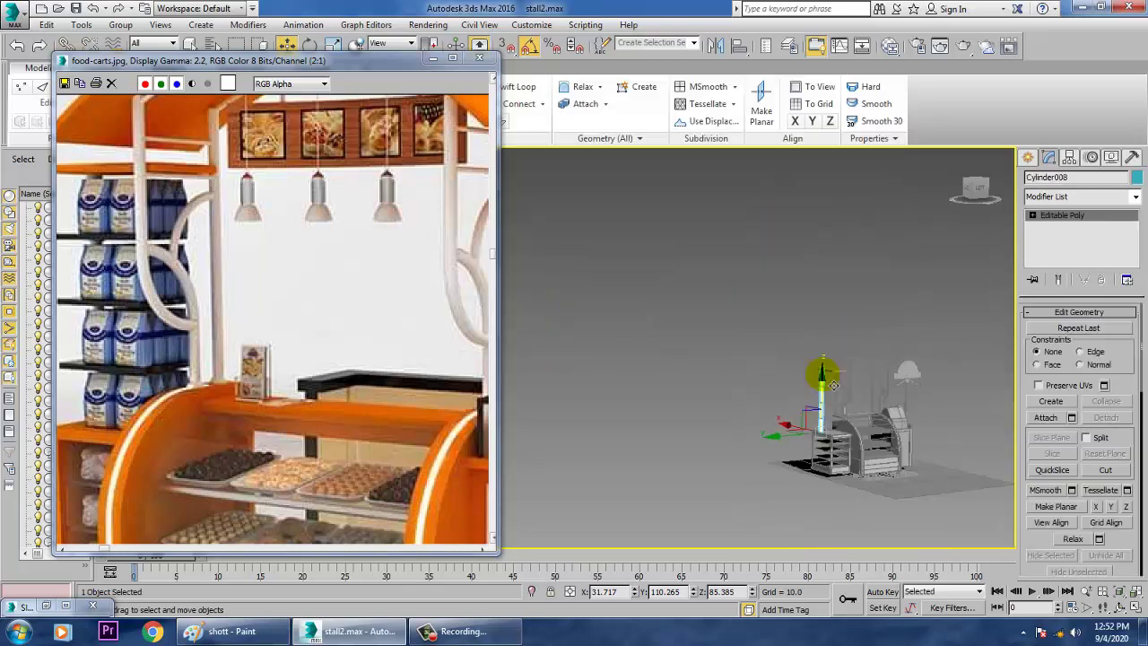
pyautogui.scroll(5, 857, 430)
pyautogui.keyDown('alt'); pyautogui.moveTo(807, 385); pyautogui.dragTo(829, 463, button='middle'); pyautogui.keyUp('alt')
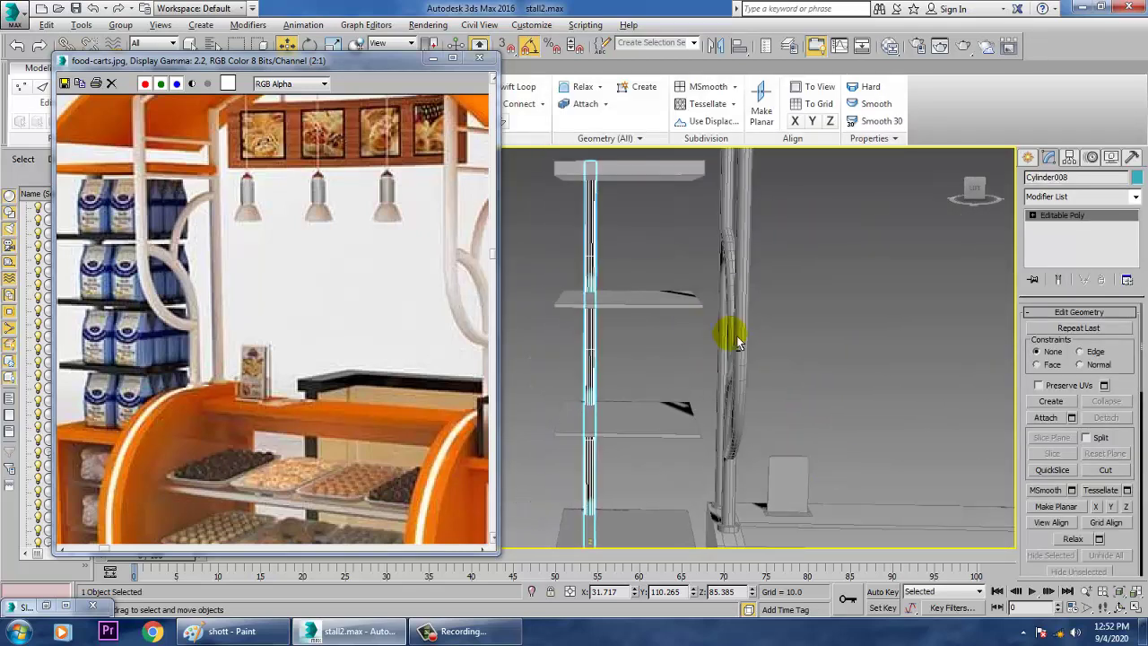
pyautogui.keyDown('alt'); pyautogui.moveTo(730, 334); pyautogui.dragTo(816, 475, button='middle'); pyautogui.keyUp('alt')
pyautogui.scroll(4, 749, 409)
pyautogui.moveTo(736, 362); pyautogui.dragTo(801, 406, button='middle')
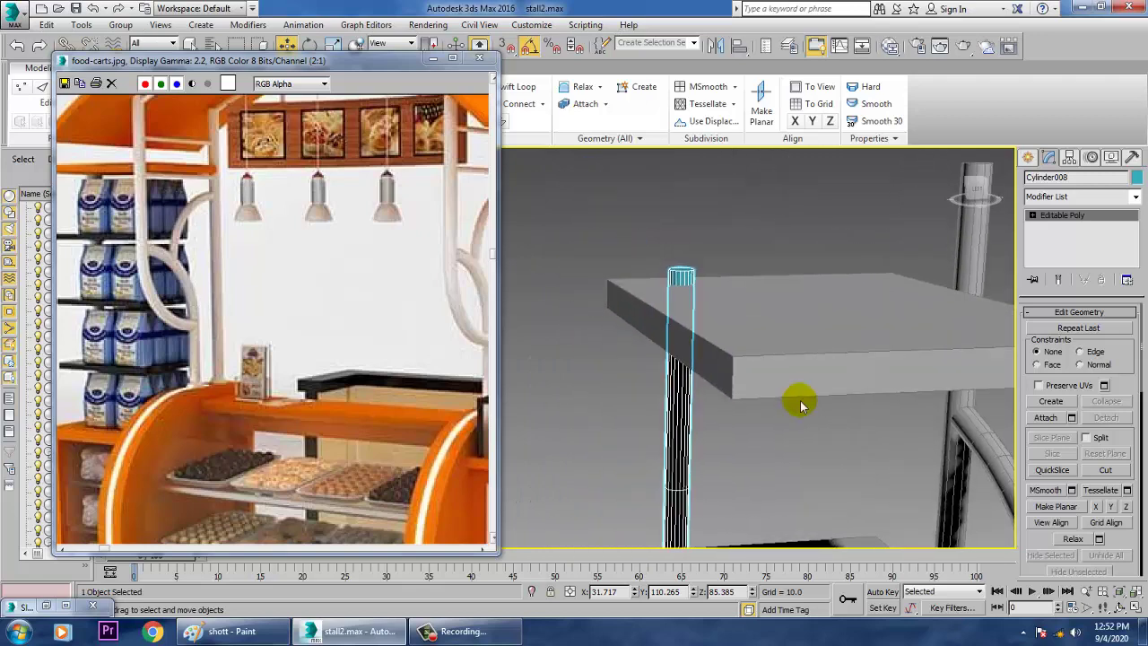
pyautogui.click(536, 93)
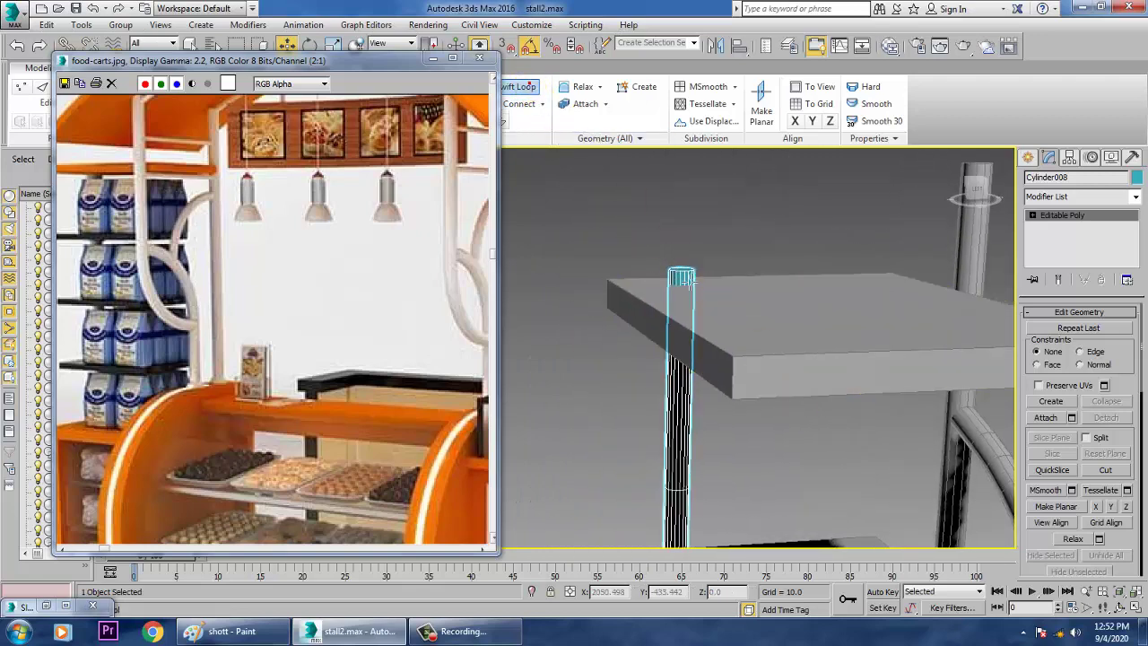
pyautogui.scroll(4, 690, 282)
pyautogui.click(693, 288)
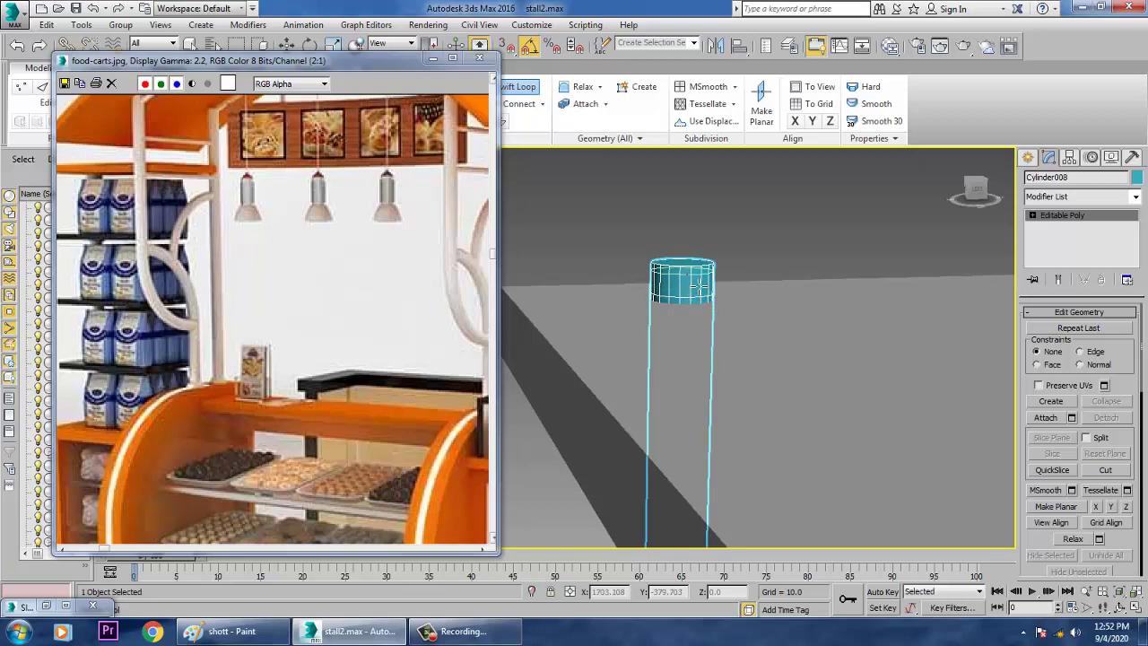
pyautogui.rightClick(699, 286)
# Select the ring of side polygons between the two edge loops at the rod's upper end
pyautogui.moveTo(706, 319)
pyautogui.keyDown('alt'); pyautogui.mouseDown(button='middle')
pyautogui.moveTo(733, 328)
pyautogui.moveTo(713, 317)
pyautogui.mouseUp(button='middle'); pyautogui.keyUp('alt')
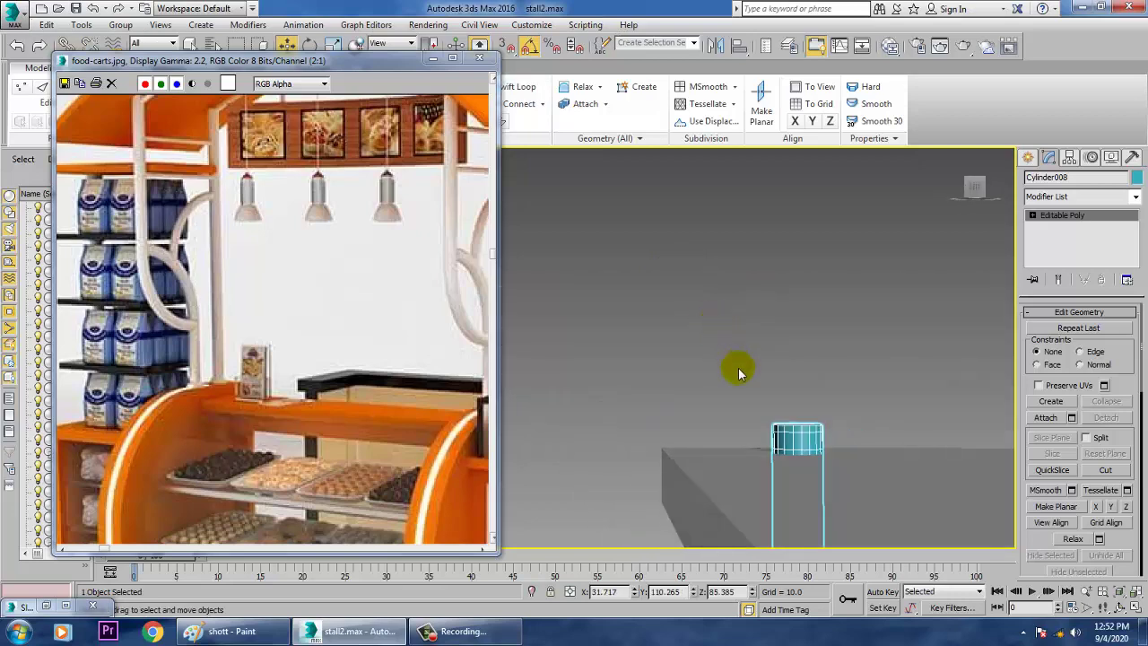
pyautogui.press('4')
pyautogui.moveTo(770, 439); pyautogui.dragTo(748, 403, button='middle')
pyautogui.scroll(2, 752, 409)
pyautogui.press('z')
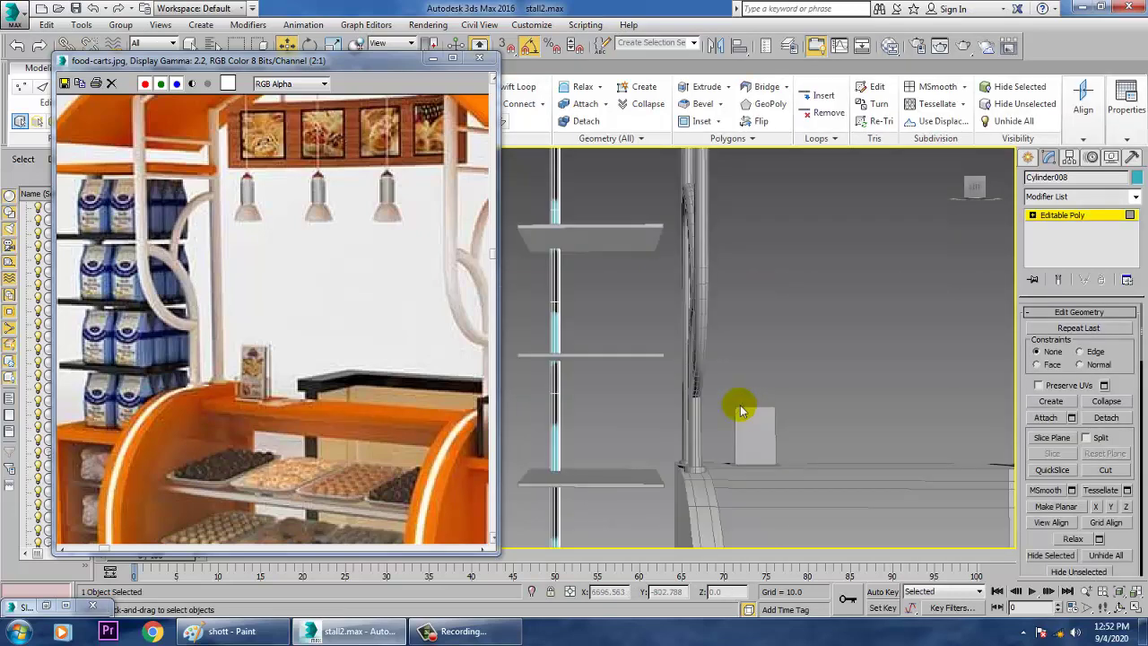
pyautogui.moveTo(648, 278); pyautogui.dragTo(802, 545, button='middle')
pyautogui.scroll(2, 704, 386)
pyautogui.moveTo(654, 315); pyautogui.dragTo(731, 390)
pyautogui.press('z')
pyautogui.moveTo(757, 462); pyautogui.dragTo(861, 31, button='middle')
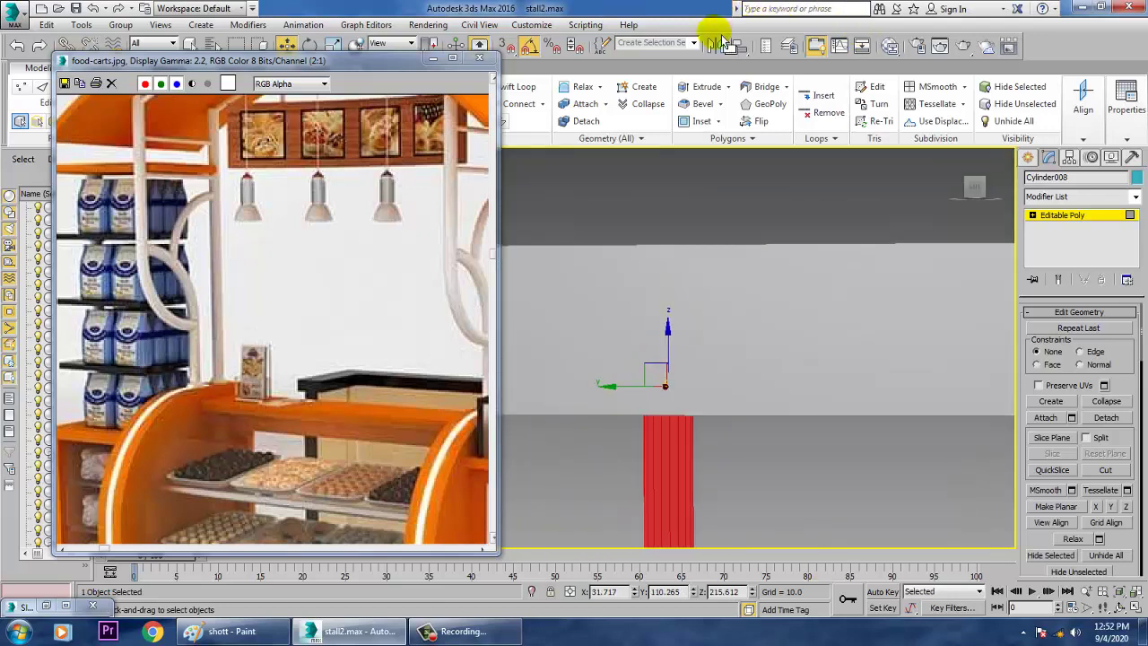
pyautogui.scroll(-4, 822, 482)
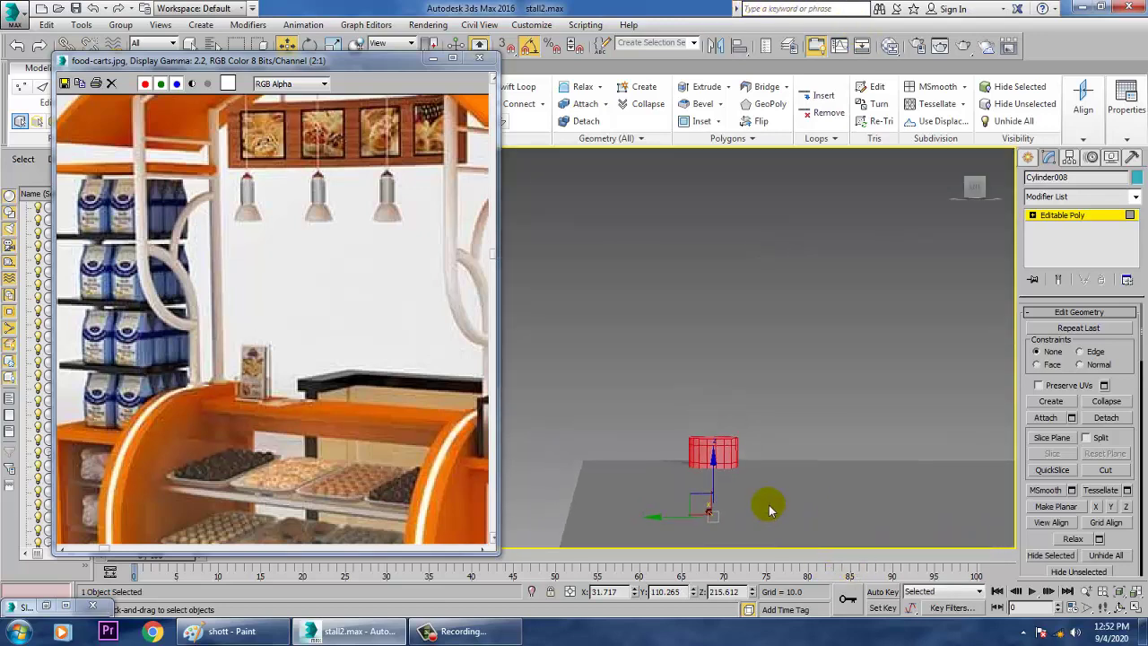
pyautogui.scroll(5, 768, 509)
pyautogui.scroll(-4, 642, 426)
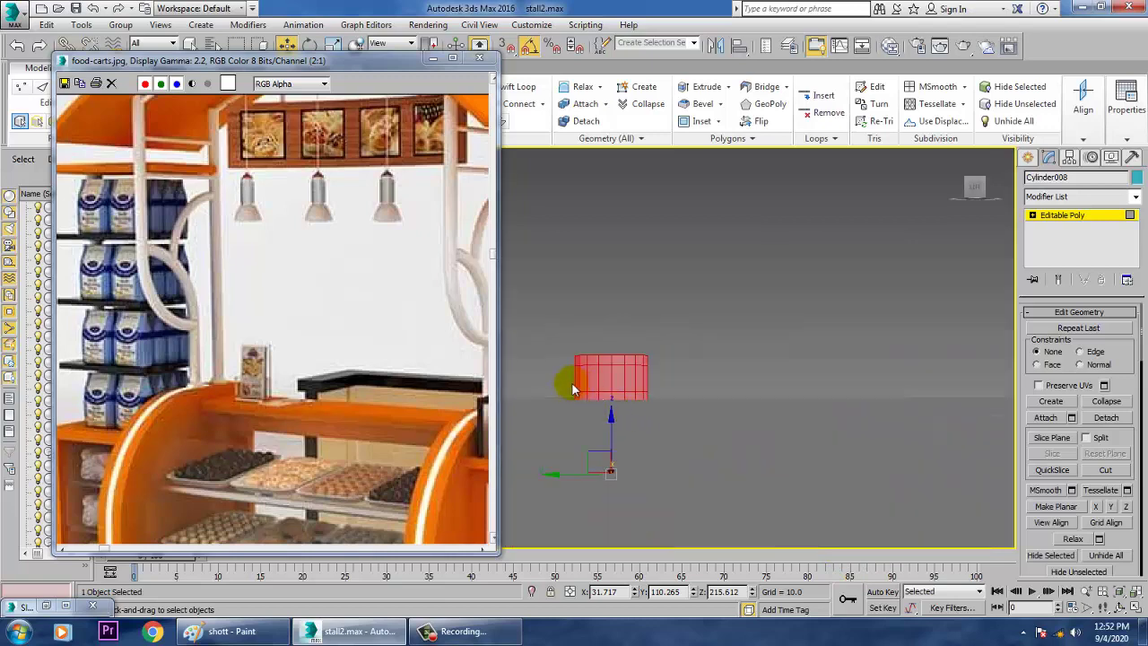
pyautogui.moveTo(700, 373); pyautogui.dragTo(701, 373)
pyautogui.moveTo(772, 406)
pyautogui.keyDown('alt'); pyautogui.mouseDown(button='middle')
pyautogui.moveTo(729, 391)
pyautogui.moveTo(758, 389)
pyautogui.mouseUp(button='middle'); pyautogui.keyUp('alt')
pyautogui.moveTo(1124, 556); pyautogui.dragTo(1129, 413)
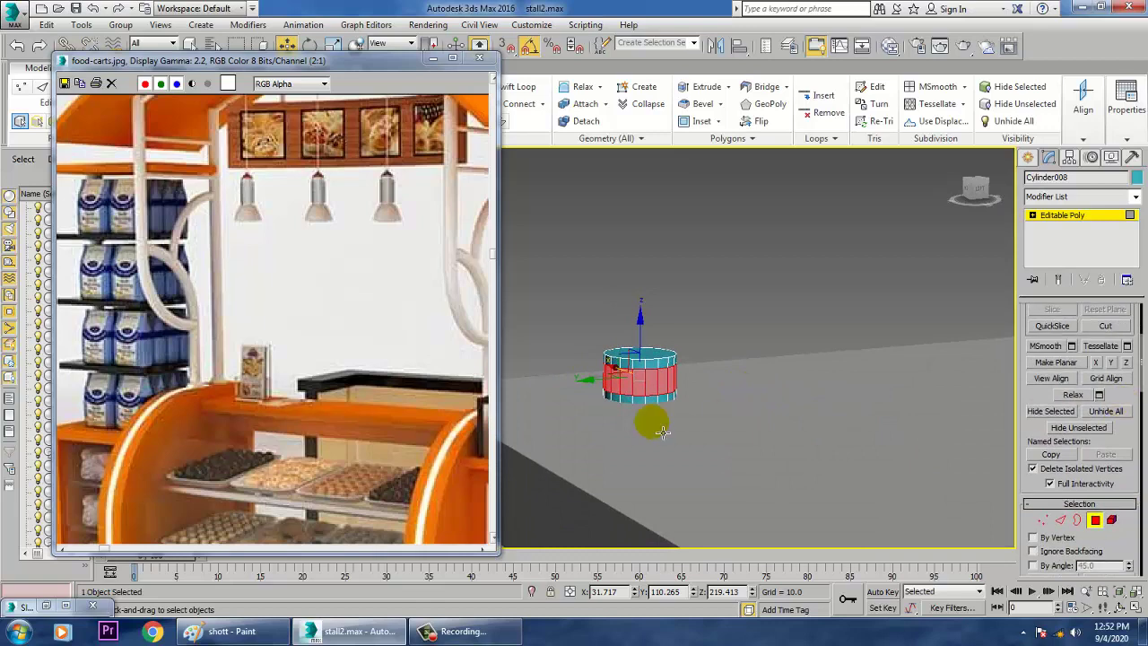
# Select the vertices of both edge loops at the rod's upper end and lower them by about 0.168
pyautogui.press('1')
pyautogui.press('l')
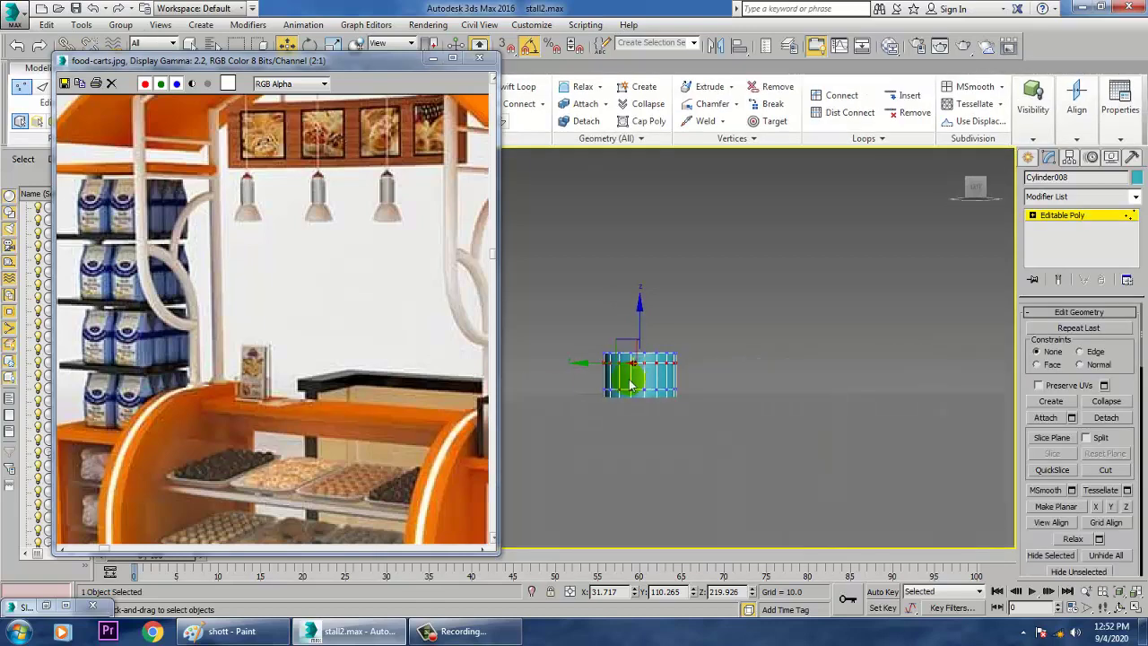
pyautogui.moveTo(693, 405); pyautogui.dragTo(694, 407)
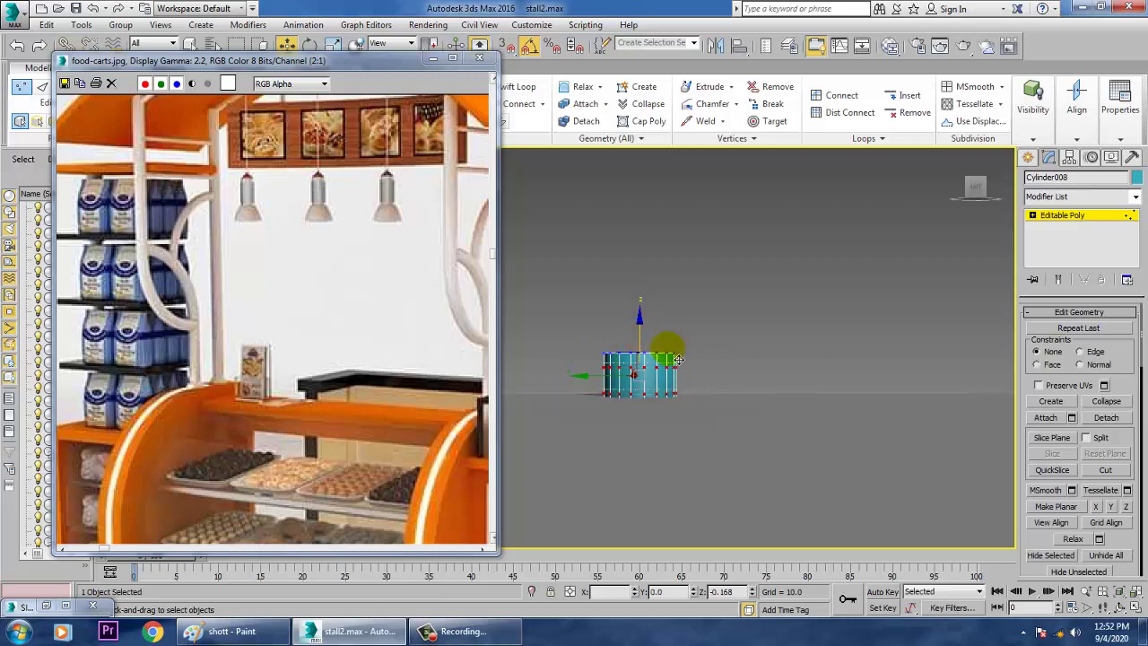
pyautogui.moveTo(678, 360); pyautogui.dragTo(678, 362)
# Extrude the ring of polygons outward by local normal with a height of 1.327 to form a collar above the top shelf
pyautogui.press('4')
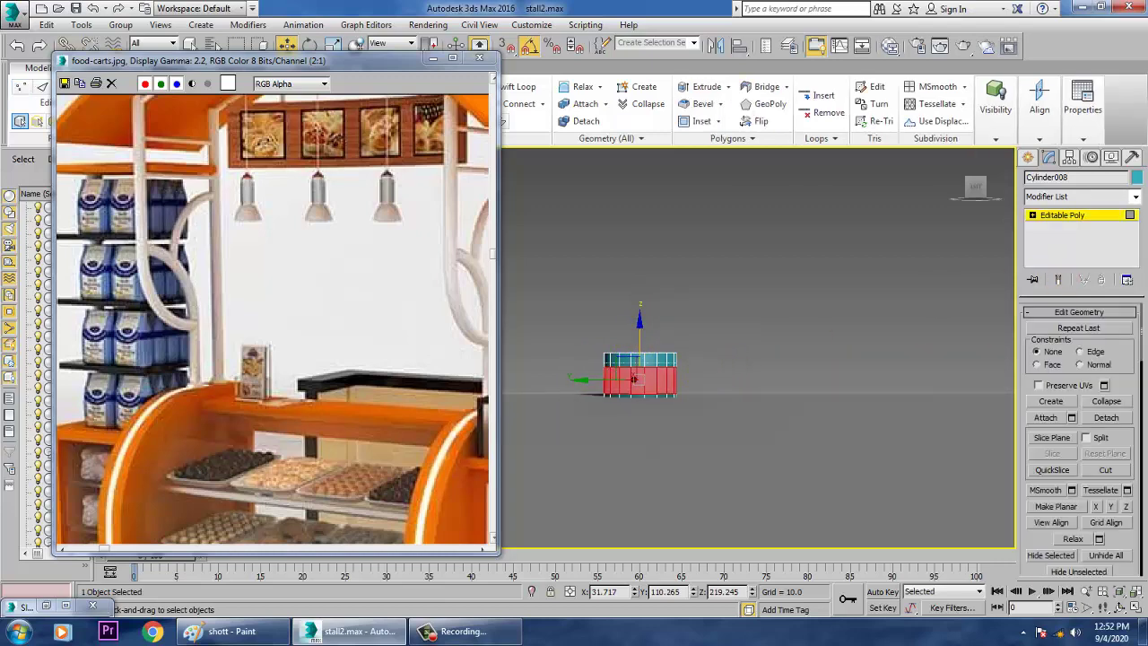
pyautogui.moveTo(1132, 548); pyautogui.dragTo(1124, 334)
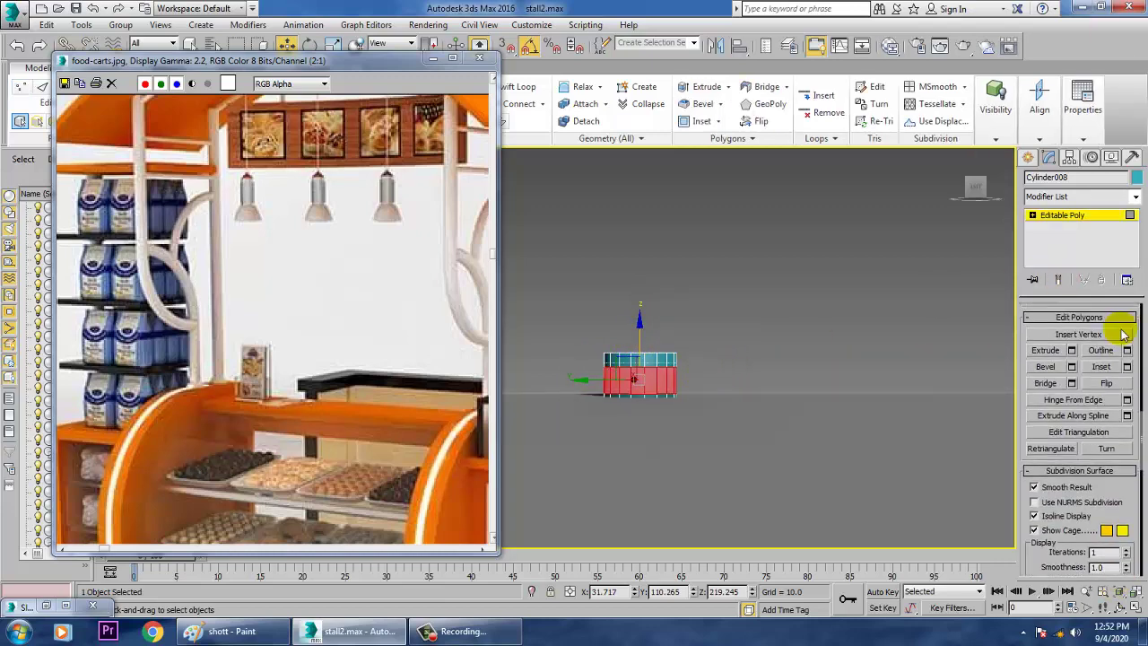
pyautogui.click(1072, 350)
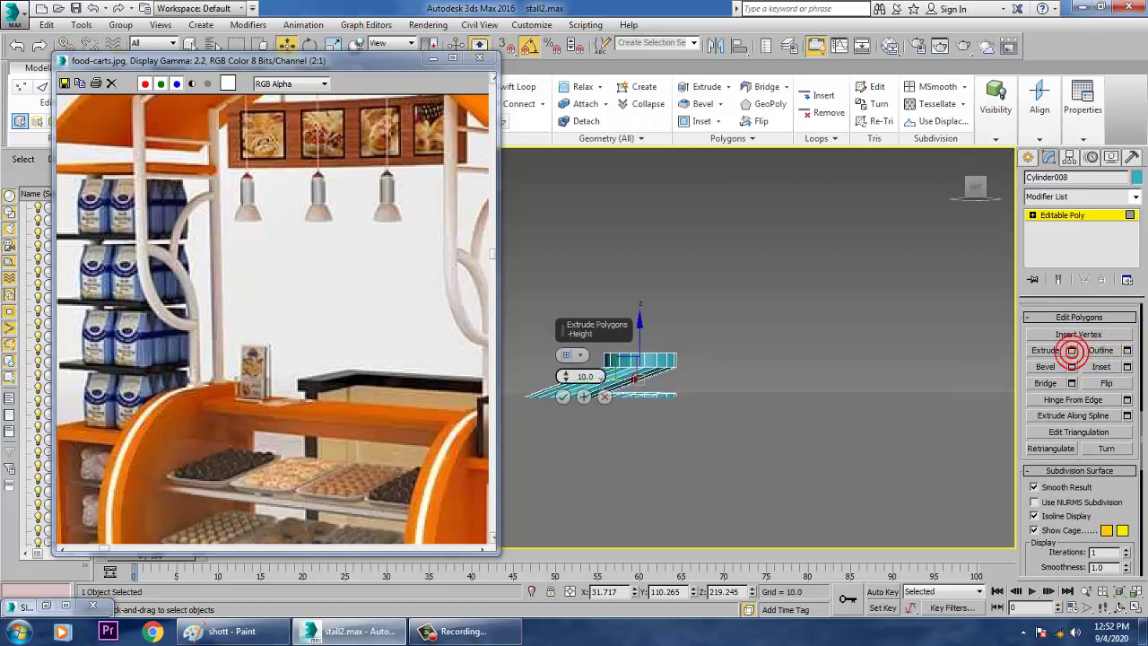
pyautogui.click(580, 358)
pyautogui.click(609, 382)
pyautogui.moveTo(566, 377); pyautogui.dragTo(586, 434)
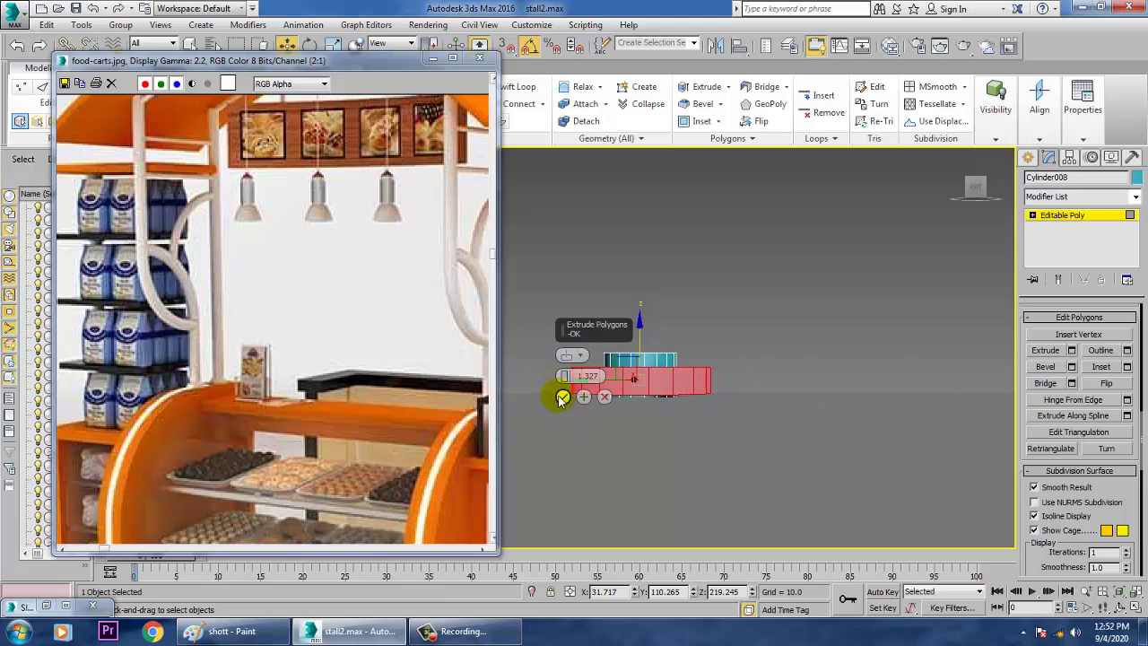
pyautogui.click(562, 398)
pyautogui.keyDown('alt'); pyautogui.moveTo(632, 408); pyautogui.dragTo(671, 415, button='middle'); pyautogui.keyUp('alt')
pyautogui.scroll(-5, 702, 430)
pyautogui.scroll(2, 702, 429)
pyautogui.scroll(-4, 701, 429)
pyautogui.click(1070, 217)
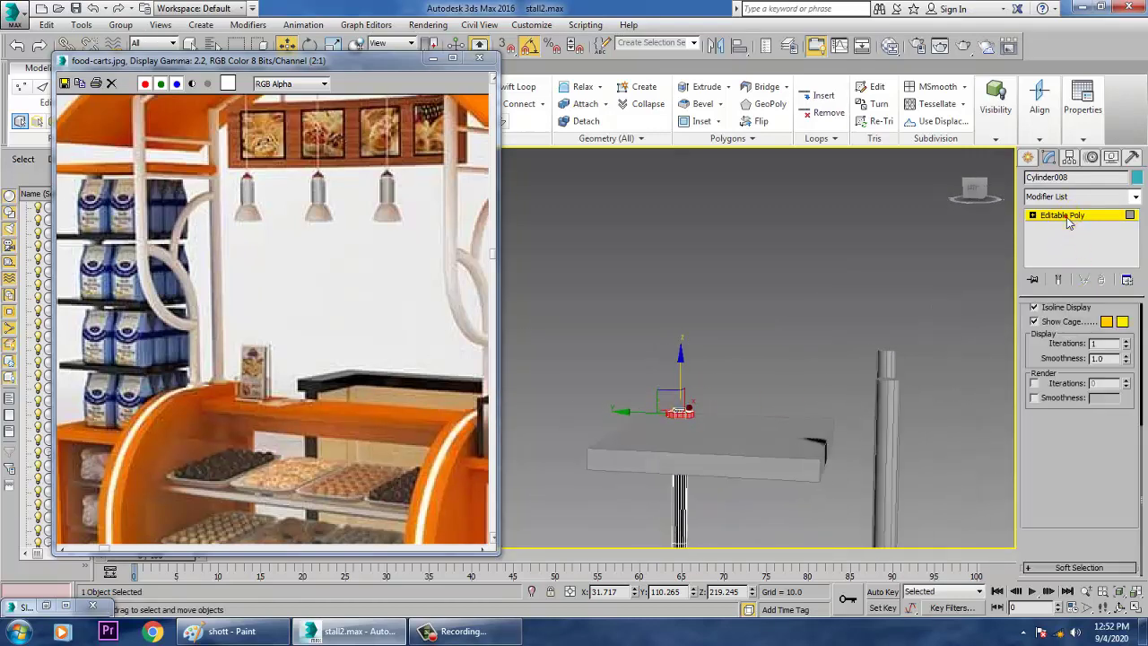
# Raise the vertices at the rod's lower end to Z 86.955 so it rests on the side cabinet top
pyautogui.moveTo(817, 420); pyautogui.dragTo(805, 219, button='middle')
pyautogui.moveTo(771, 422); pyautogui.dragTo(797, 179, button='middle')
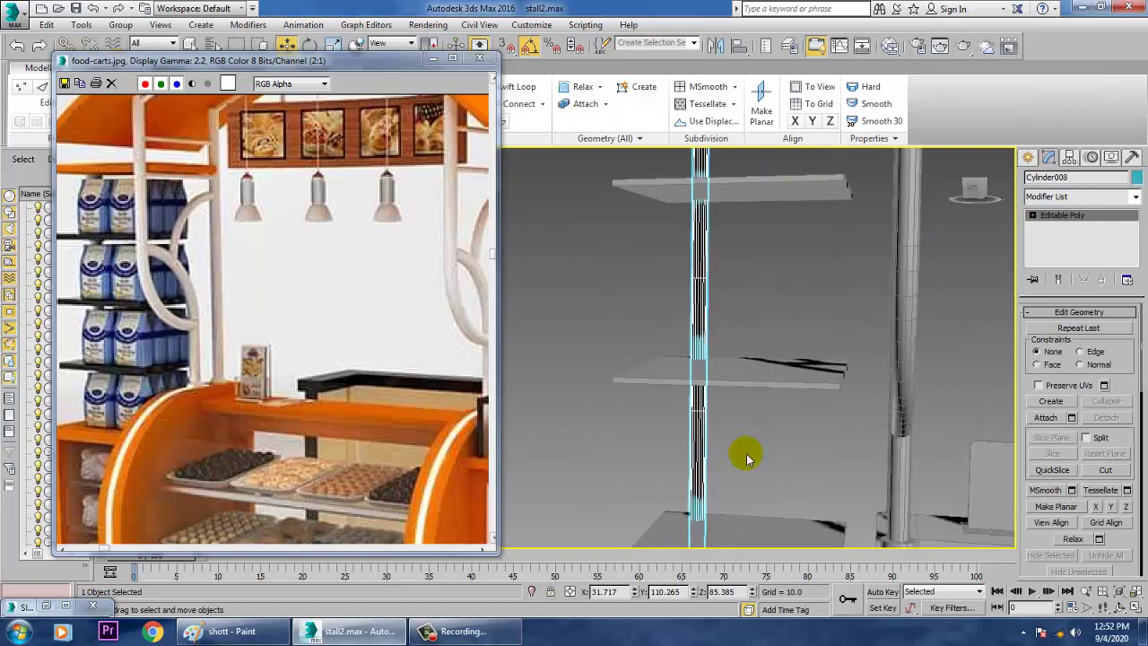
pyautogui.moveTo(747, 459); pyautogui.dragTo(758, 249, button='middle')
pyautogui.moveTo(748, 410); pyautogui.dragTo(748, 148, button='middle')
pyautogui.scroll(5, 700, 358)
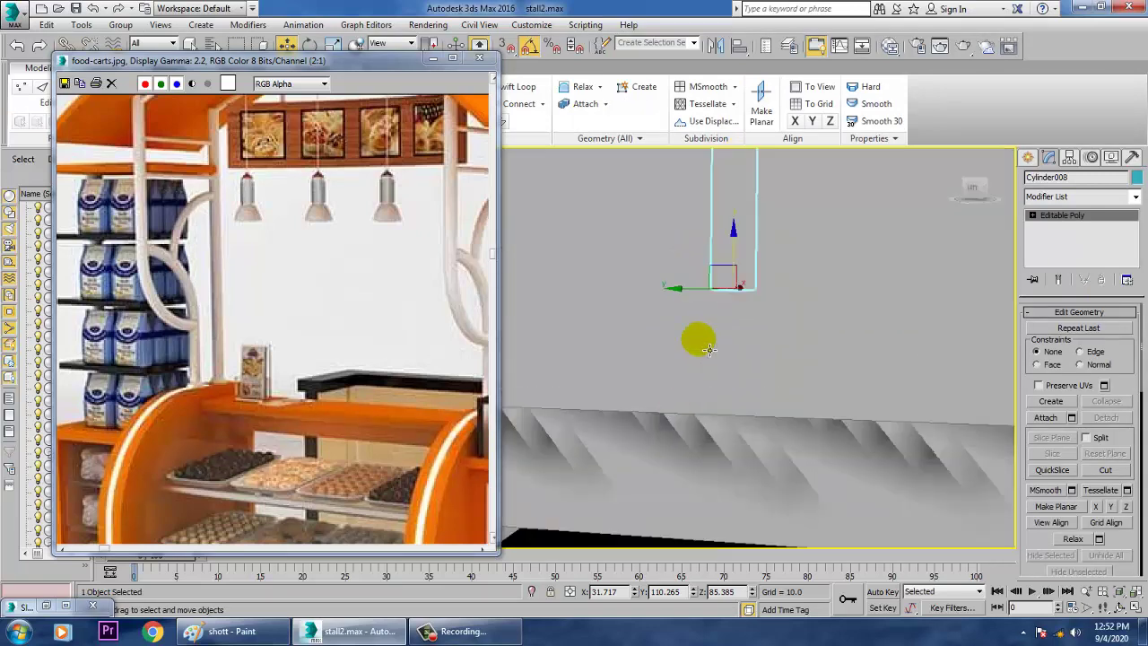
pyautogui.keyDown('alt'); pyautogui.moveTo(708, 349); pyautogui.dragTo(831, 477, button='middle'); pyautogui.keyUp('alt')
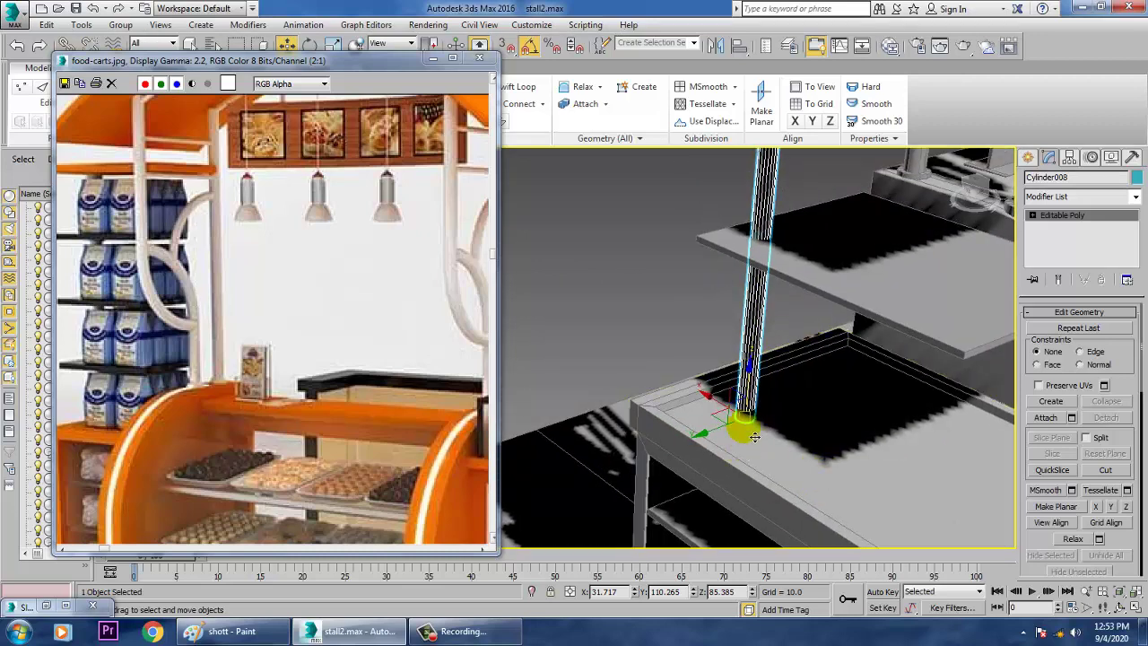
pyautogui.press('1')
pyautogui.moveTo(609, 328); pyautogui.dragTo(792, 460)
pyautogui.keyDown('alt'); pyautogui.moveTo(778, 504); pyautogui.dragTo(798, 416, button='middle'); pyautogui.keyUp('alt')
pyautogui.click(757, 371)
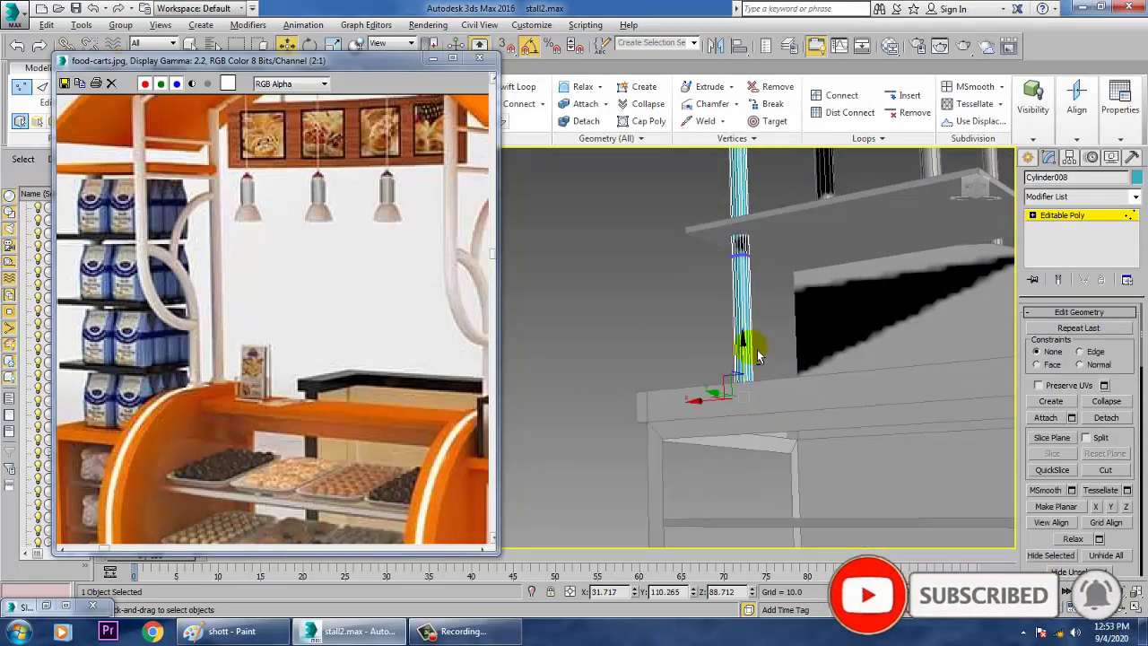
pyautogui.moveTo(758, 356)
pyautogui.keyDown('alt'); pyautogui.mouseDown(button='middle')
pyautogui.moveTo(799, 353)
pyautogui.moveTo(754, 385)
pyautogui.moveTo(735, 353)
pyautogui.mouseUp(button='middle'); pyautogui.keyUp('alt')
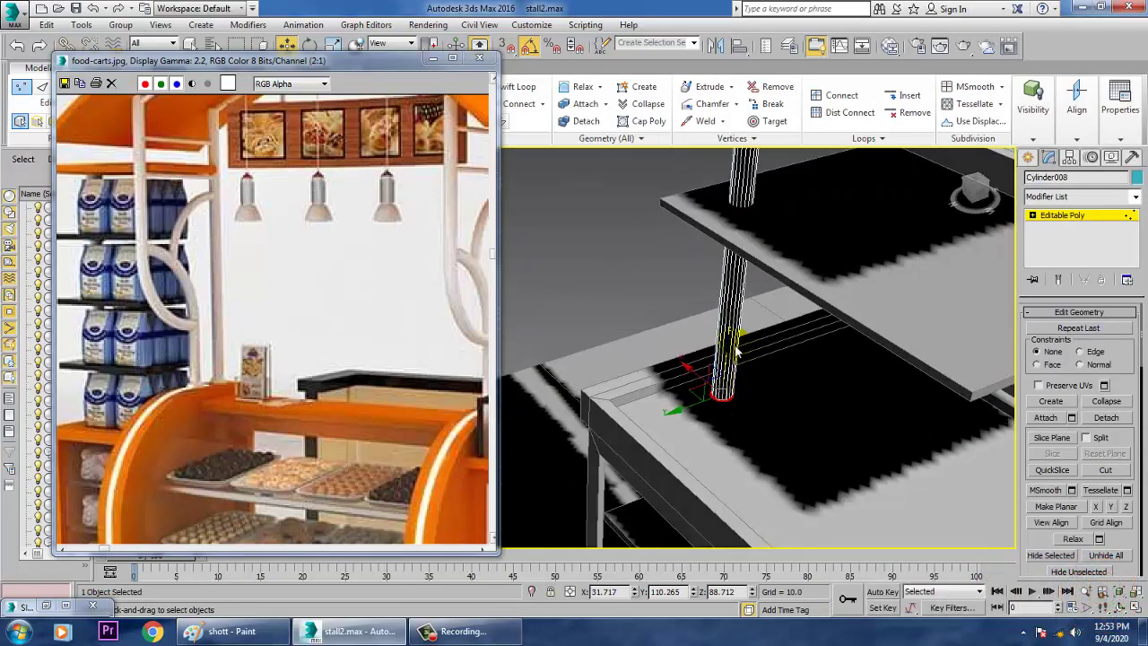
pyautogui.moveTo(736, 354); pyautogui.dragTo(737, 367)
pyautogui.scroll(-6, 781, 418)
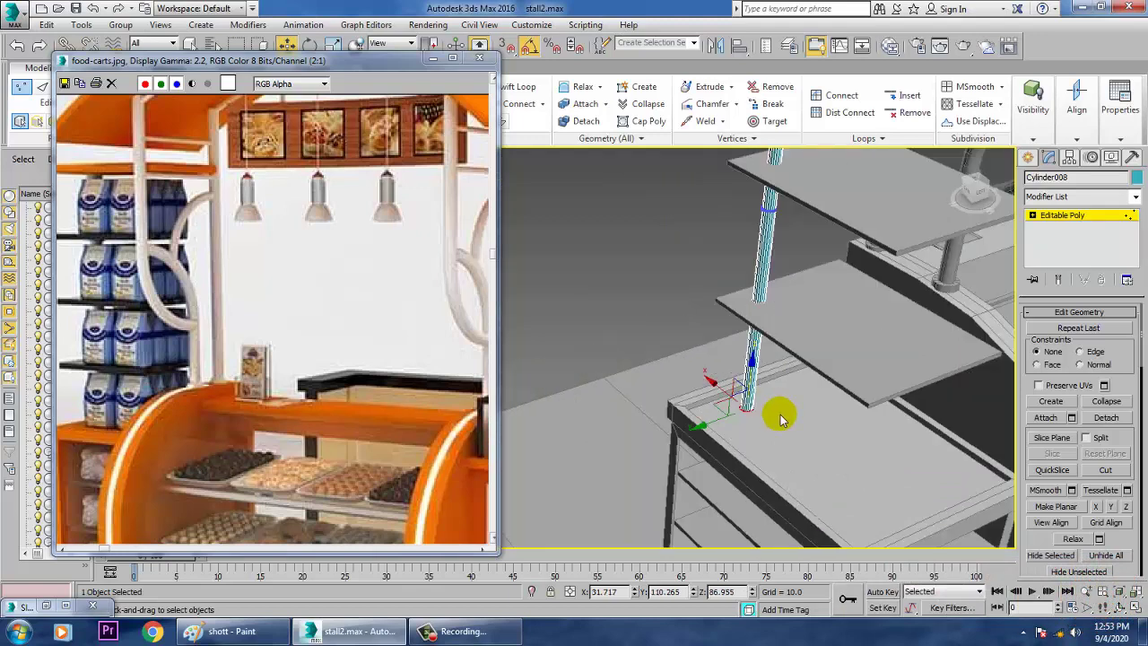
pyautogui.keyDown('alt'); pyautogui.moveTo(781, 418); pyautogui.dragTo(755, 402, button='middle'); pyautogui.keyUp('alt')
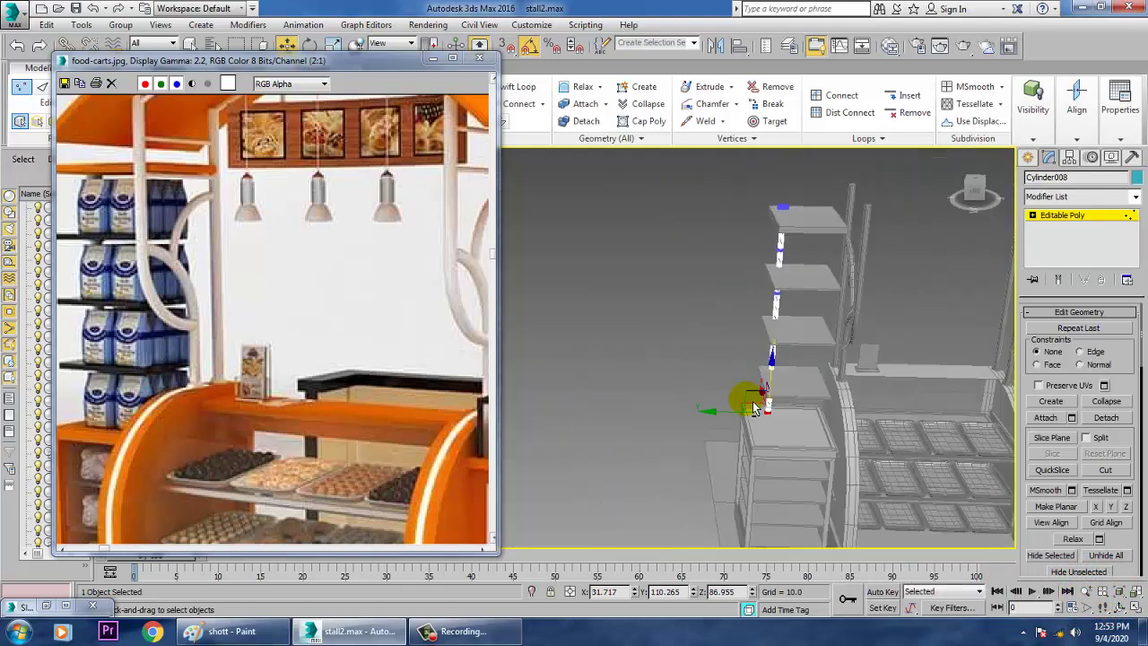
pyautogui.click(1073, 217)
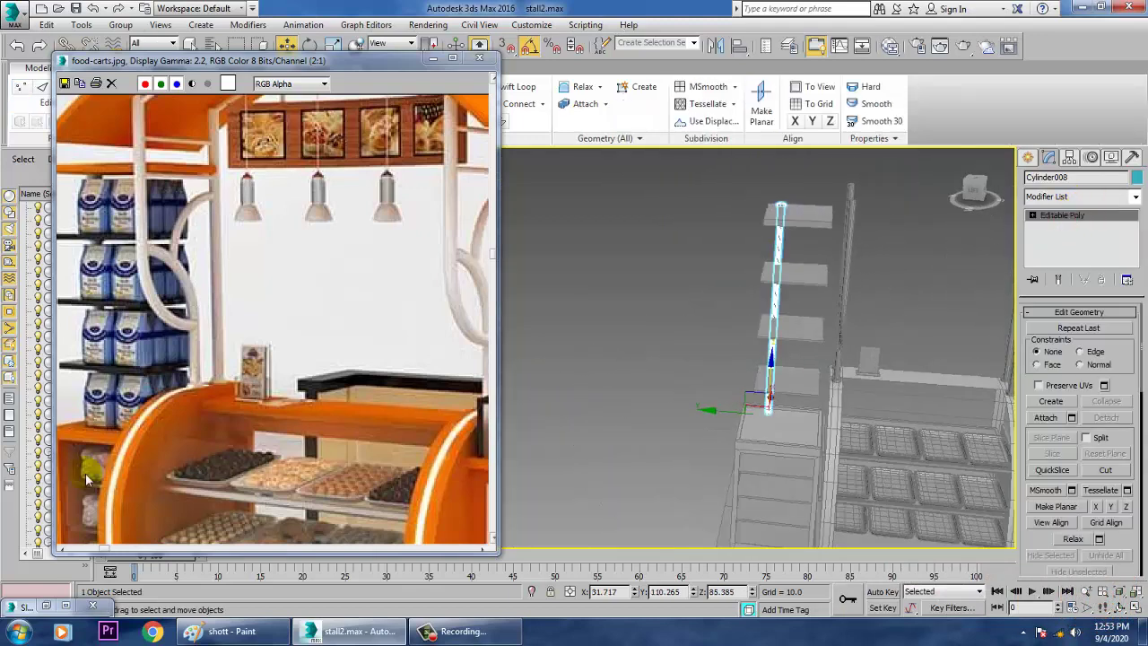
# Create a box about 11.542 × 8.12 × 13.413 on the side cabinet top using AutoGrid
pyautogui.click(1026, 159)
pyautogui.click(1055, 249)
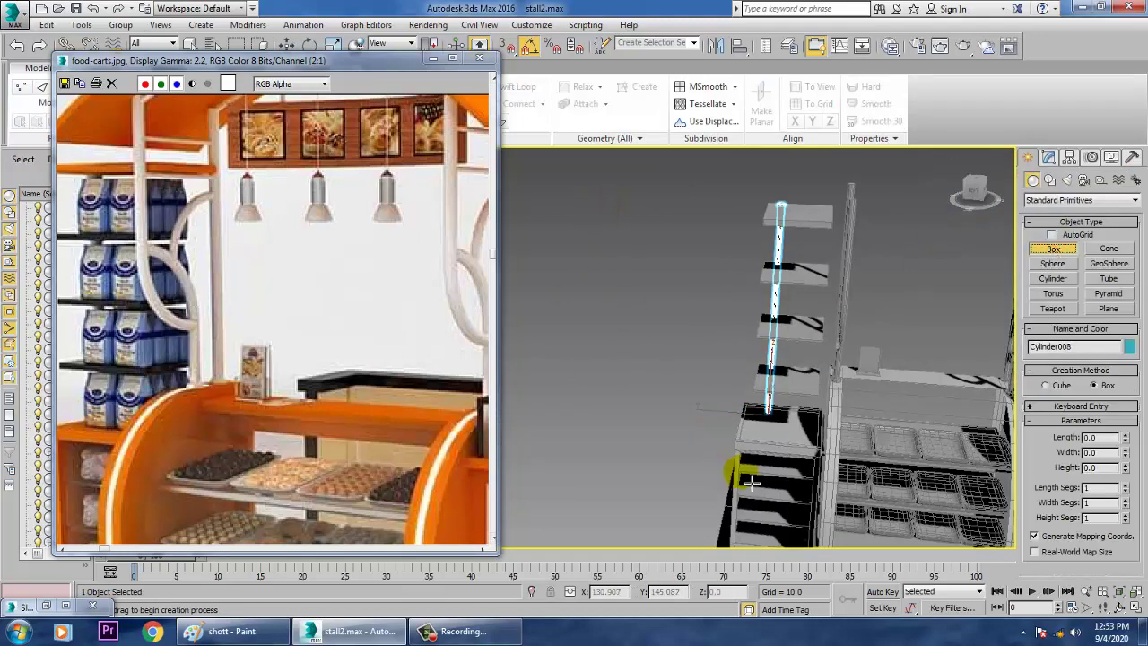
pyautogui.scroll(8, 778, 466)
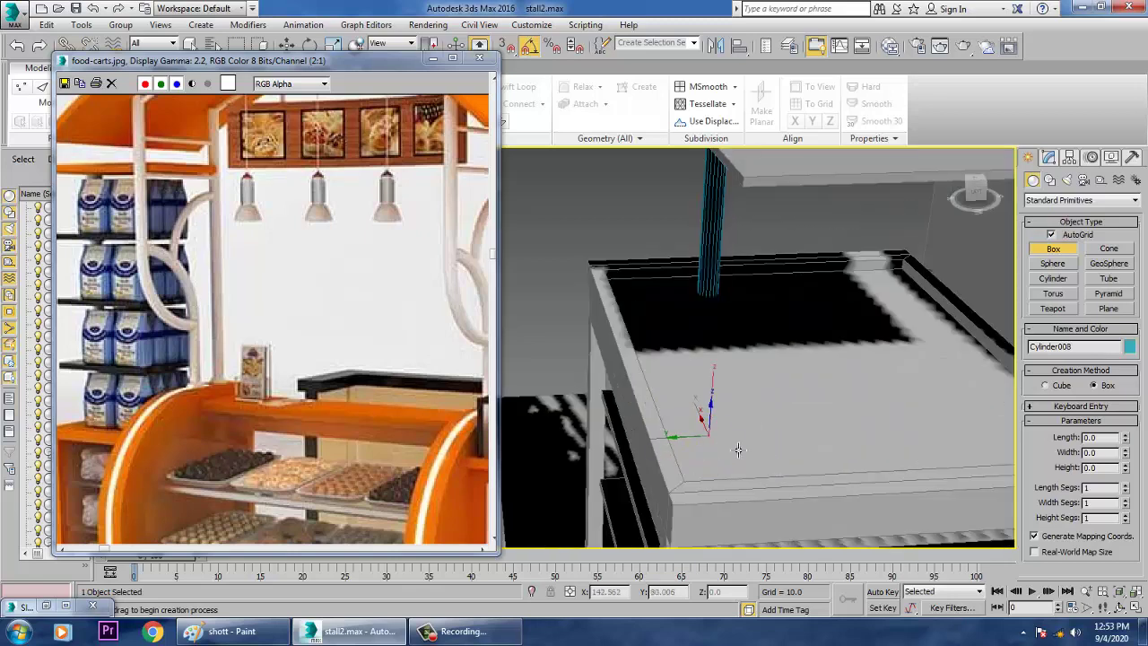
pyautogui.moveTo(707, 436); pyautogui.dragTo(847, 480)
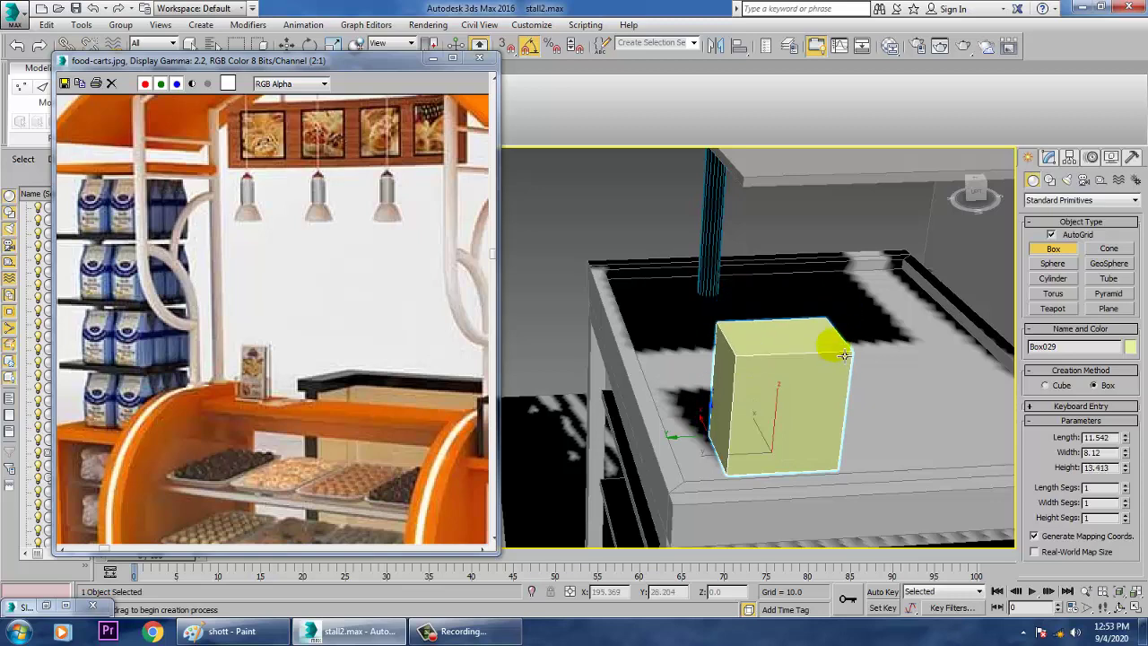
pyautogui.click(846, 355)
pyautogui.press('w')
# Convert the box on the side cabinet to an editable poly and select its top polygon
pyautogui.keyDown('alt'); pyautogui.moveTo(846, 355); pyautogui.dragTo(873, 426, button='middle'); pyautogui.keyUp('alt')
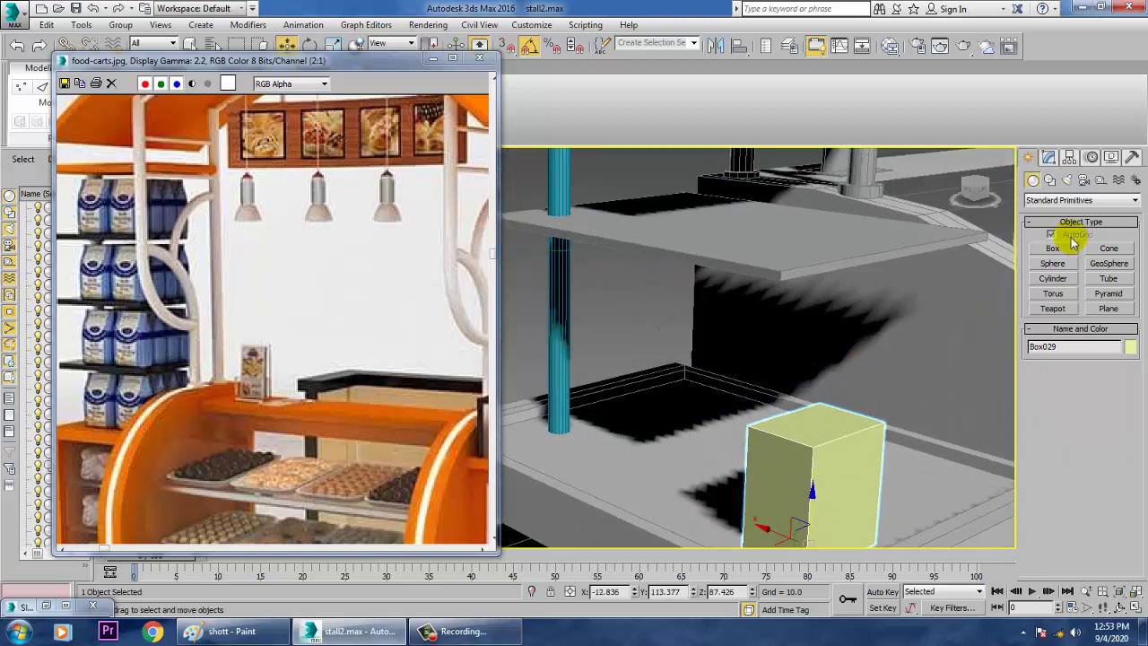
pyautogui.click(1047, 159)
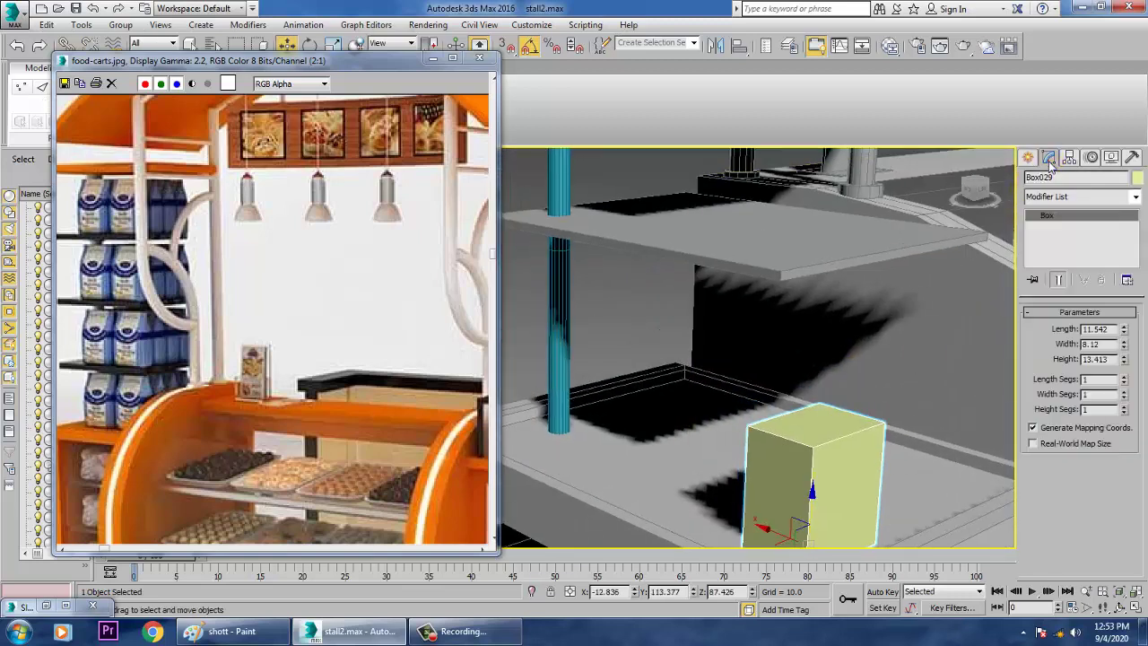
pyautogui.rightClick(824, 429)
pyautogui.moveTo(884, 569)
pyautogui.click(964, 556)
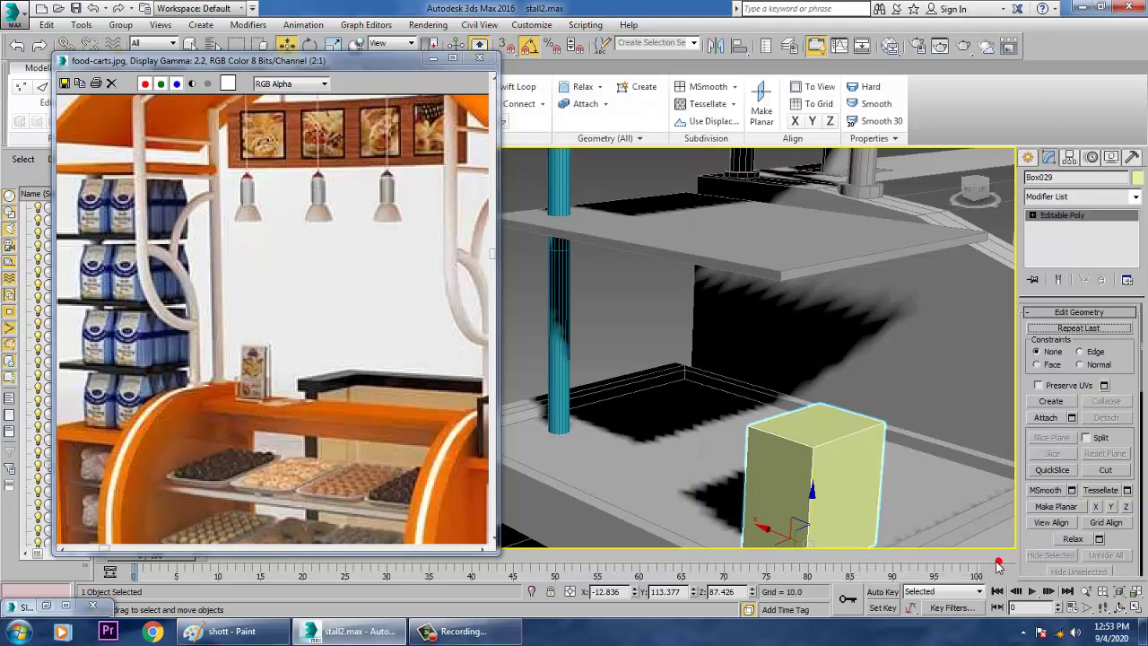
pyautogui.press('4')
pyautogui.click(805, 429)
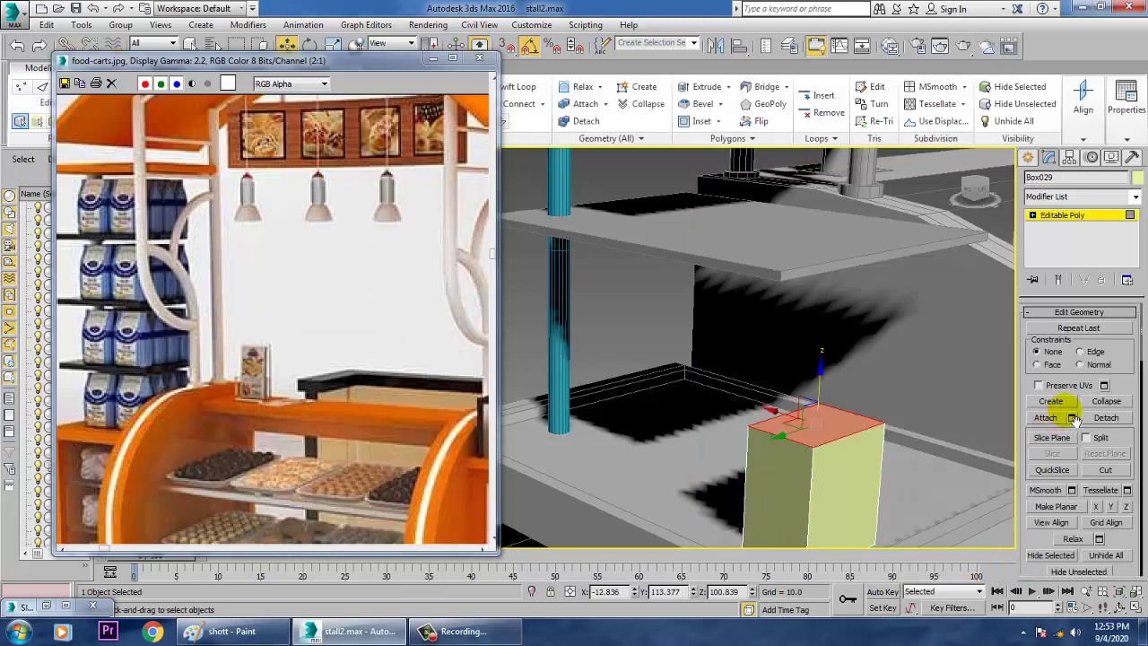
# Extrude the box's top polygon by 10.0 and scale it down to a narrow ridge, forming the bag's peaked top
pyautogui.scroll(5, 1049, 543)
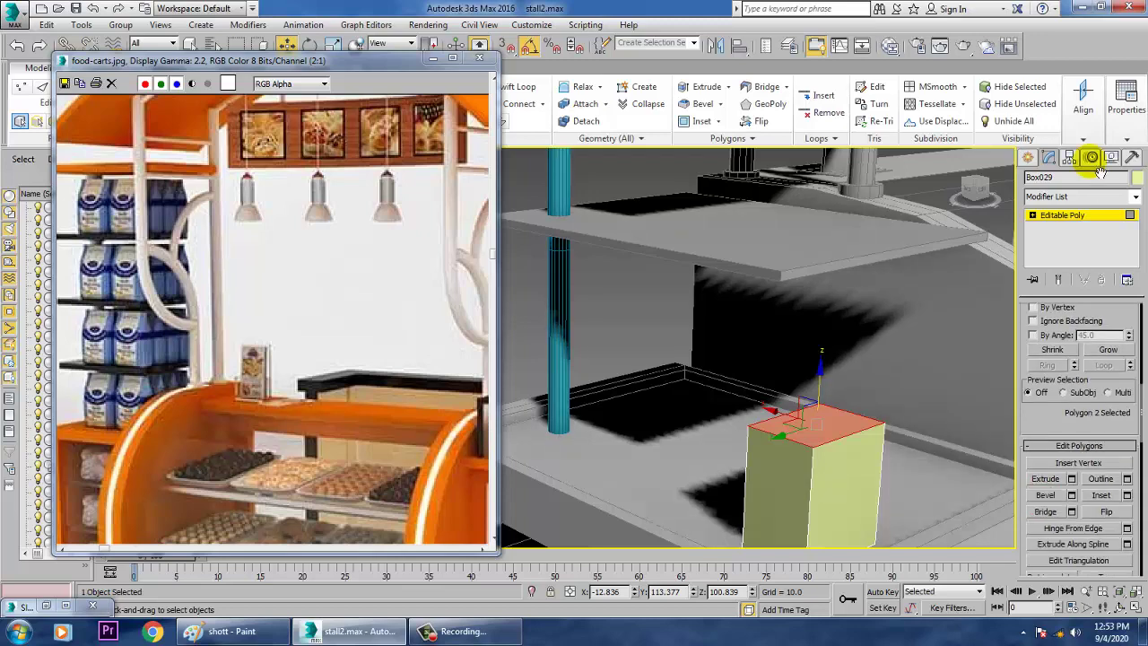
pyautogui.click(1073, 480)
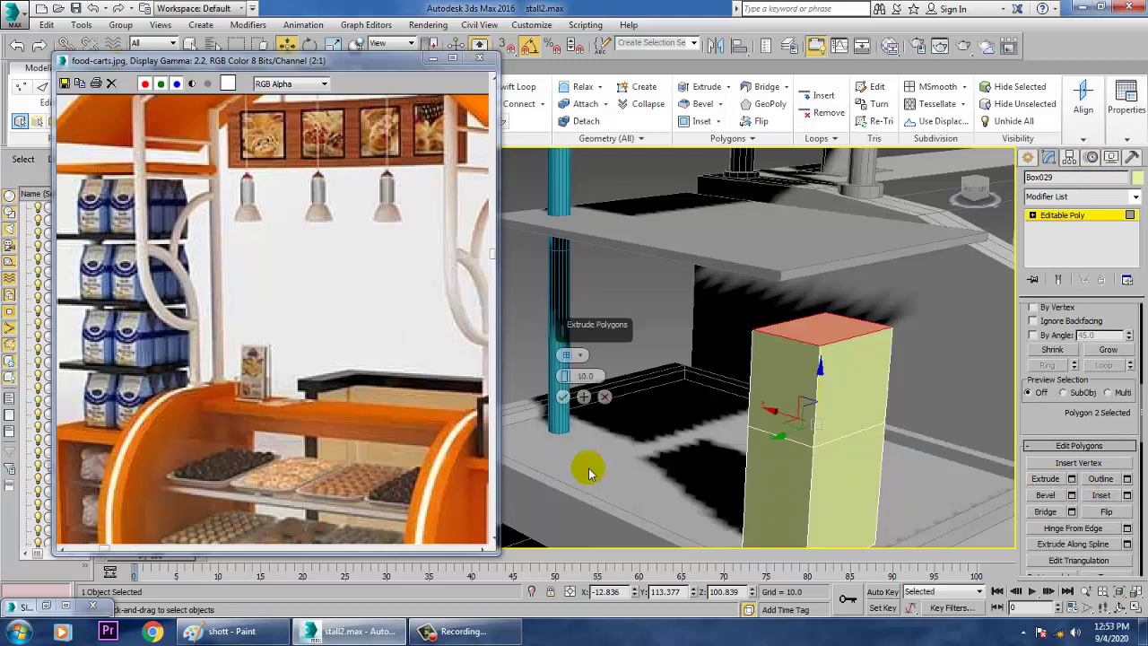
pyautogui.click(563, 403)
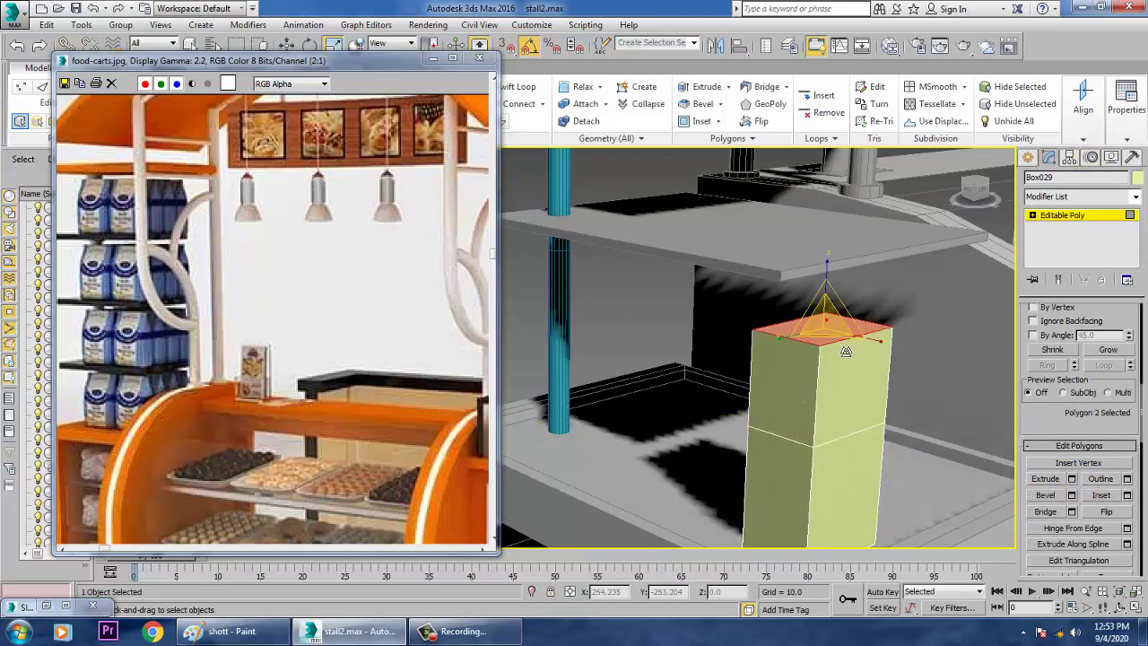
pyautogui.moveTo(880, 344); pyautogui.dragTo(626, 291)
pyautogui.press('w')
pyautogui.click(1088, 216)
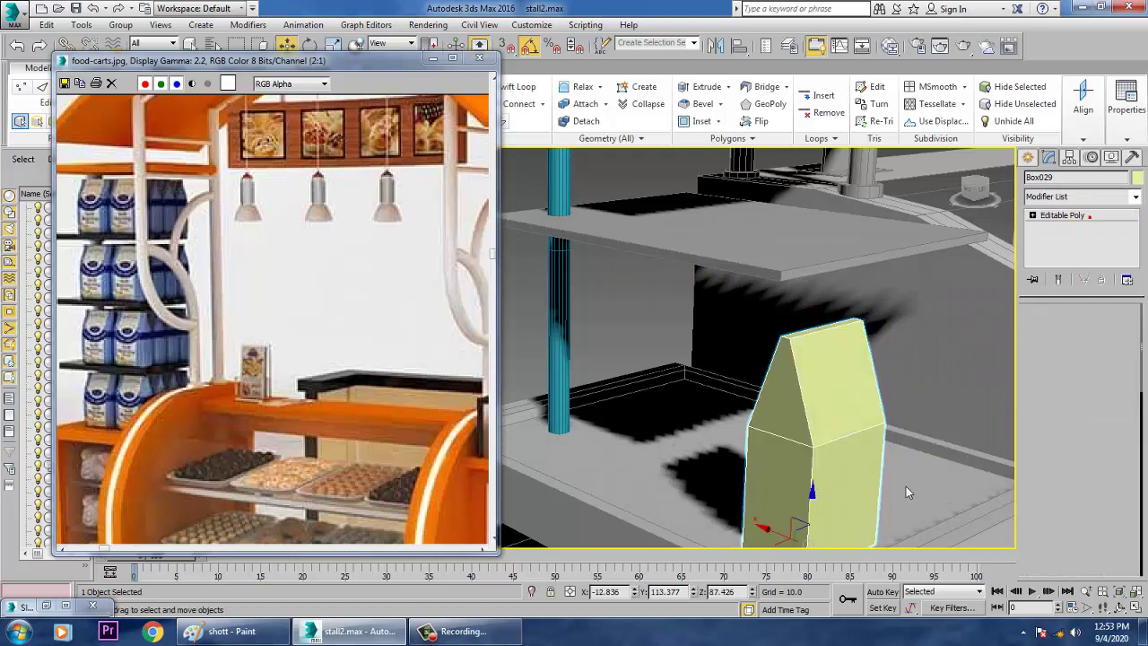
# Raise the bag to Z 89.531 and chamfer its two long bottom edges by 0.482 with 2 segments
pyautogui.keyDown('alt'); pyautogui.moveTo(907, 488); pyautogui.dragTo(925, 427, button='middle'); pyautogui.keyUp('alt')
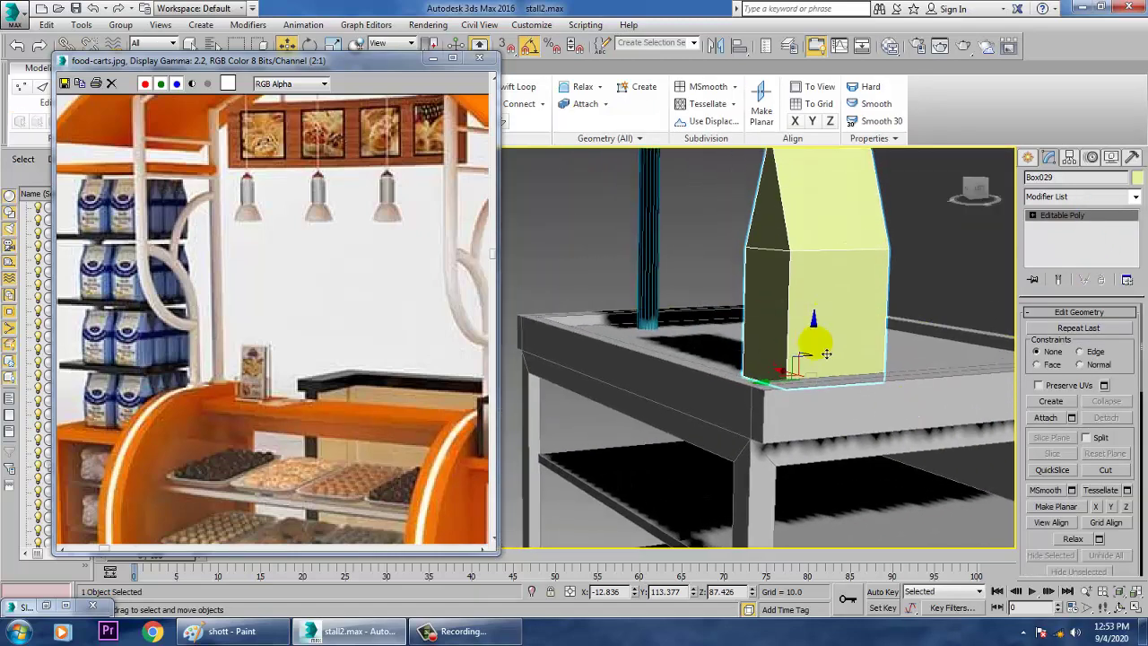
pyautogui.moveTo(814, 337); pyautogui.dragTo(814, 316)
pyautogui.press('2')
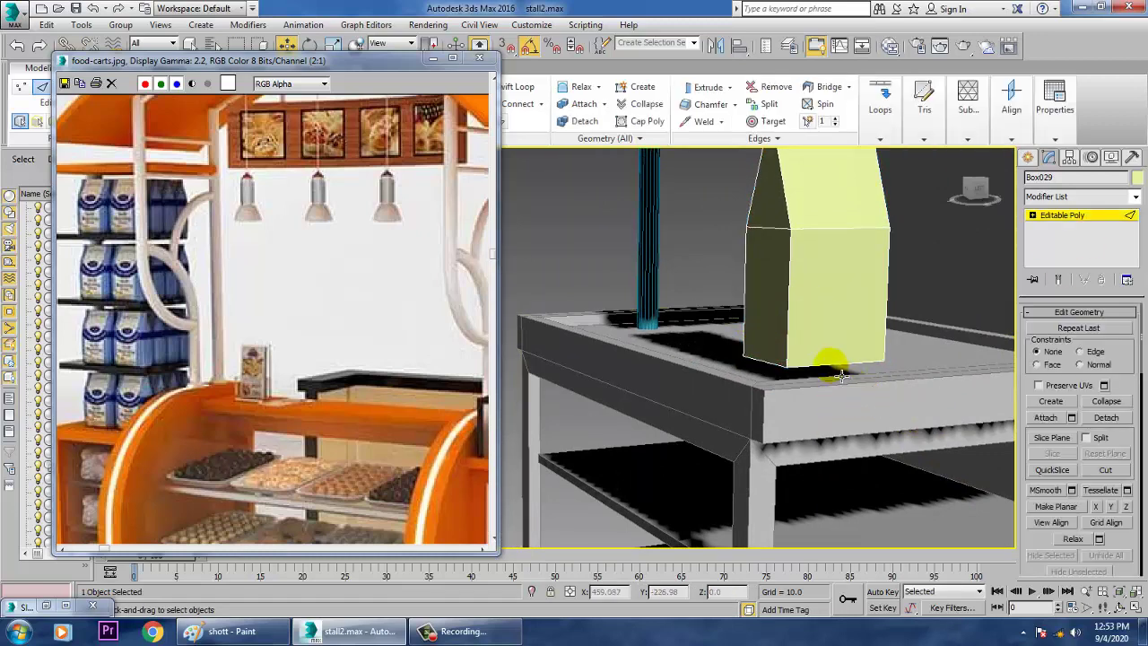
pyautogui.click(835, 364)
pyautogui.keyDown('alt'); pyautogui.moveTo(834, 365); pyautogui.dragTo(740, 361, button='middle'); pyautogui.keyUp('alt')
pyautogui.click(764, 377)
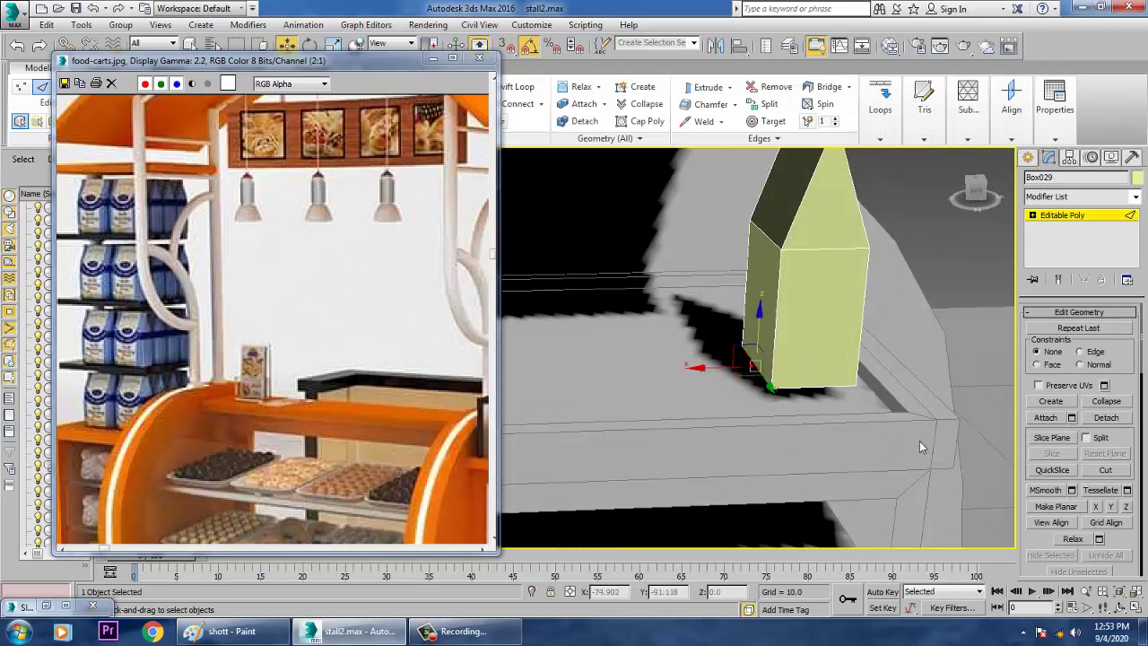
pyautogui.moveTo(1057, 540); pyautogui.dragTo(1064, 204)
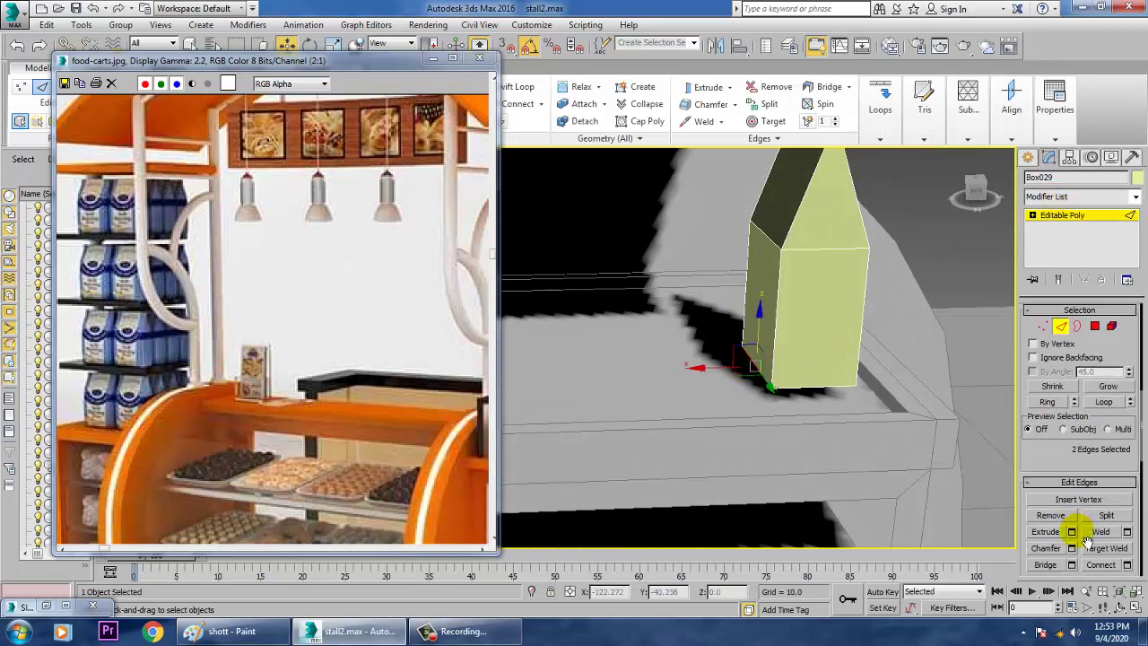
pyautogui.keyDown('alt'); pyautogui.moveTo(873, 440); pyautogui.dragTo(796, 409, button='middle'); pyautogui.keyUp('alt')
pyautogui.scroll(4, 797, 409)
pyautogui.scroll(-6, 835, 402)
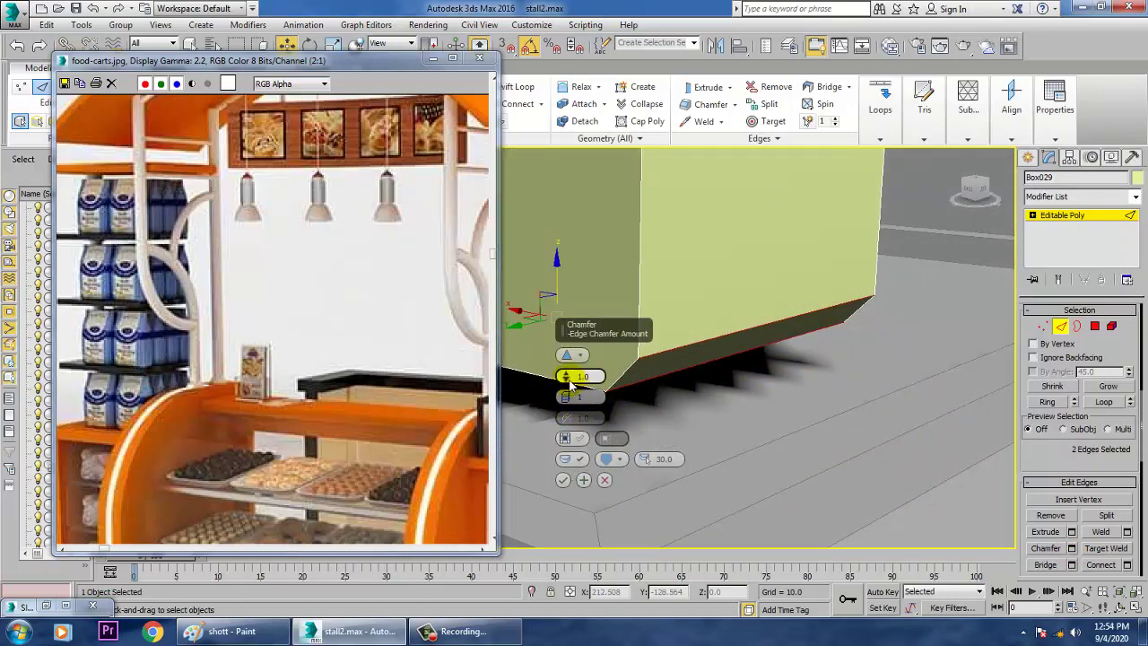
pyautogui.moveTo(571, 384); pyautogui.dragTo(569, 393)
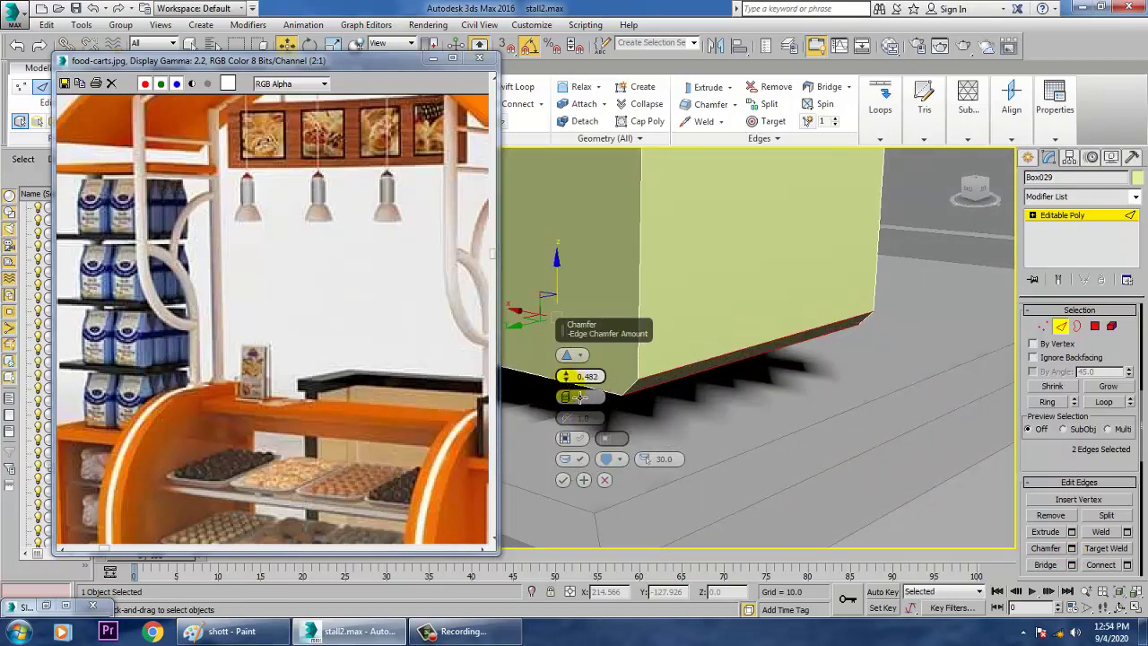
pyautogui.click(566, 396)
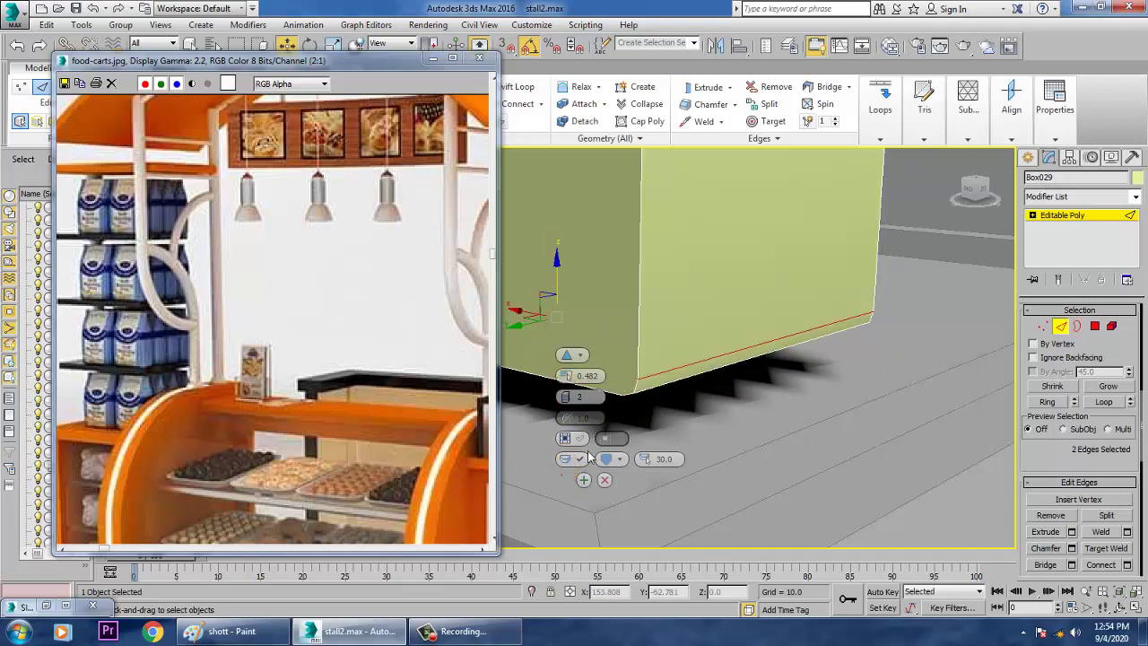
pyautogui.click(584, 480)
pyautogui.keyDown('alt'); pyautogui.moveTo(729, 406); pyautogui.dragTo(694, 397, button='middle'); pyautogui.keyUp('alt')
pyautogui.scroll(-4, 695, 397)
pyautogui.moveTo(737, 434); pyautogui.dragTo(735, 473, button='middle')
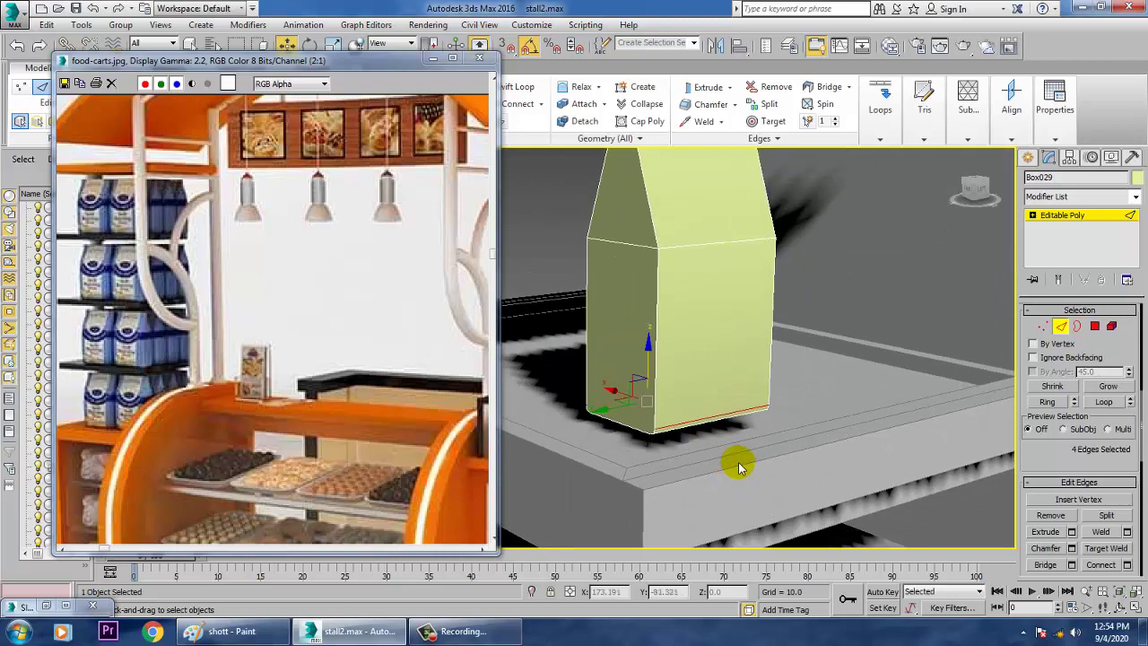
pyautogui.scroll(-4, 739, 466)
pyautogui.click(1075, 215)
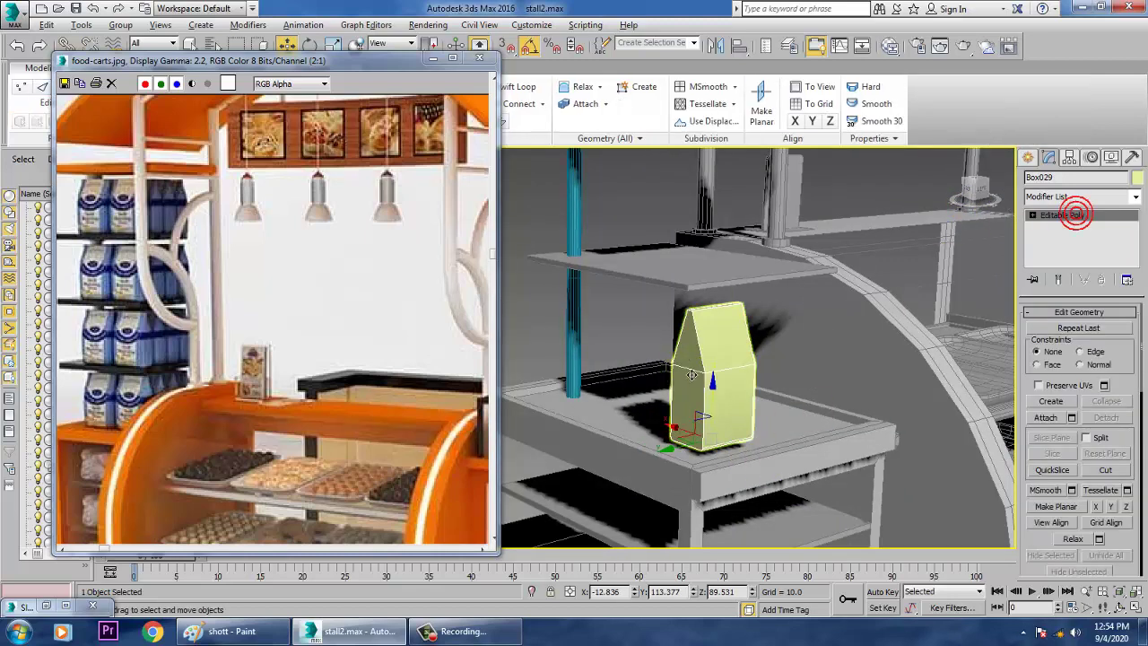
# Lower the bag onto the side cabinet top at Z 88.012 and raise its upper vertices to Z 109.898
pyautogui.keyDown('alt'); pyautogui.moveTo(691, 375); pyautogui.dragTo(644, 363, button='middle'); pyautogui.keyUp('alt')
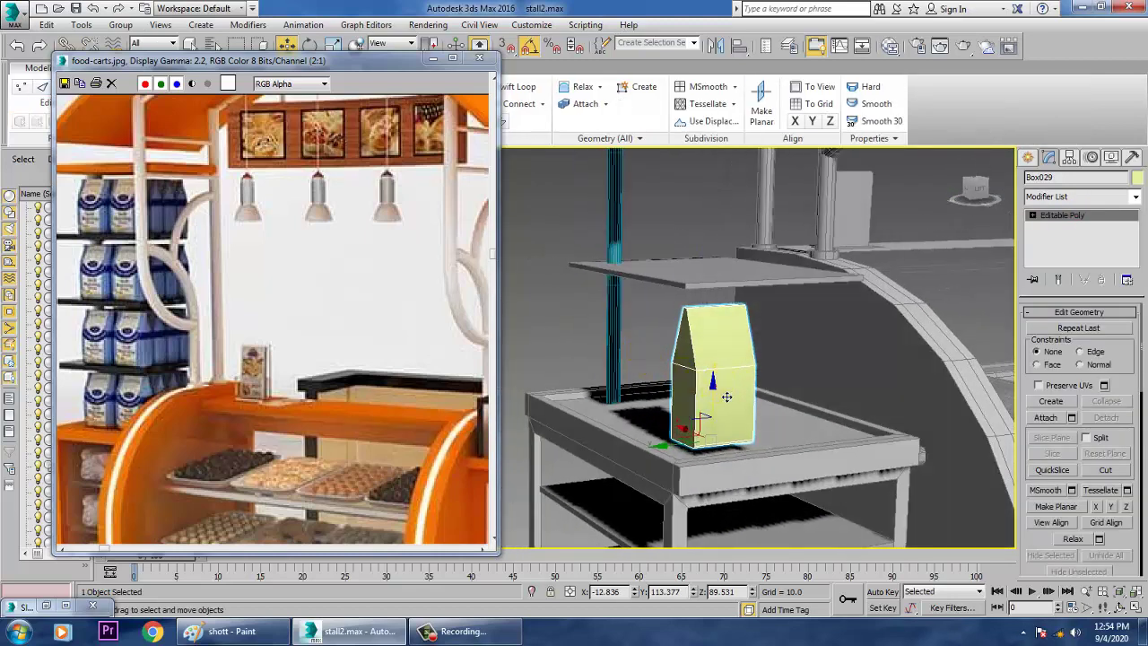
pyautogui.moveTo(726, 397)
pyautogui.mouseDown()
pyautogui.moveTo(729, 385)
pyautogui.moveTo(728, 406)
pyautogui.mouseUp()
pyautogui.keyDown('alt'); pyautogui.moveTo(742, 395); pyautogui.dragTo(720, 383, button='middle'); pyautogui.keyUp('alt')
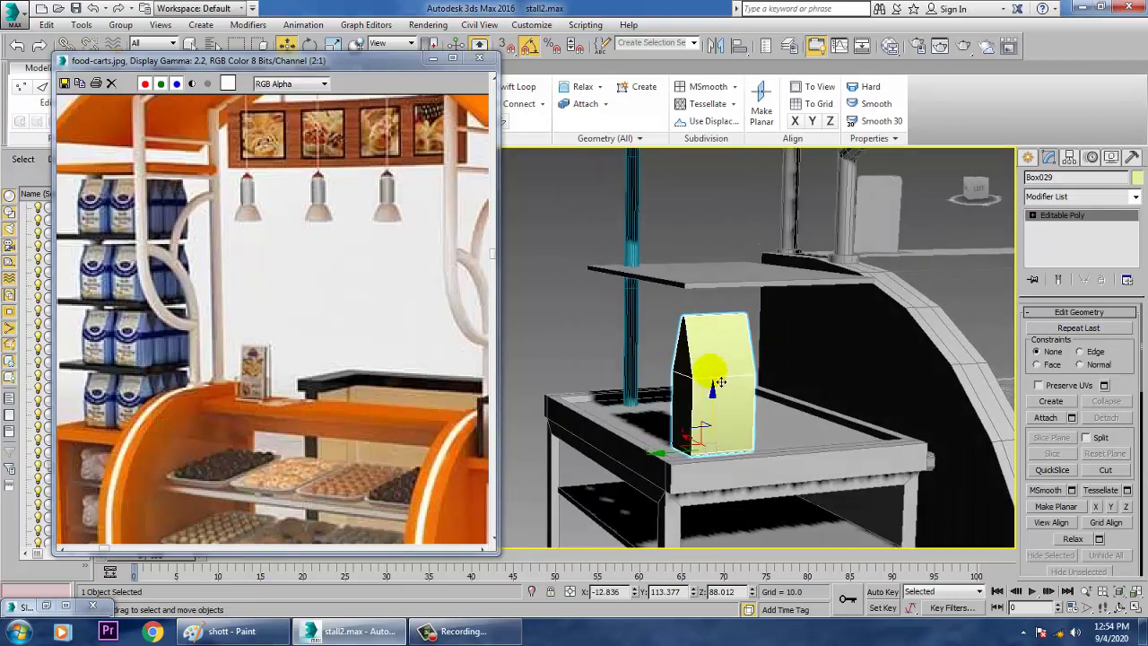
pyautogui.press('1')
pyautogui.moveTo(811, 409); pyautogui.dragTo(811, 410)
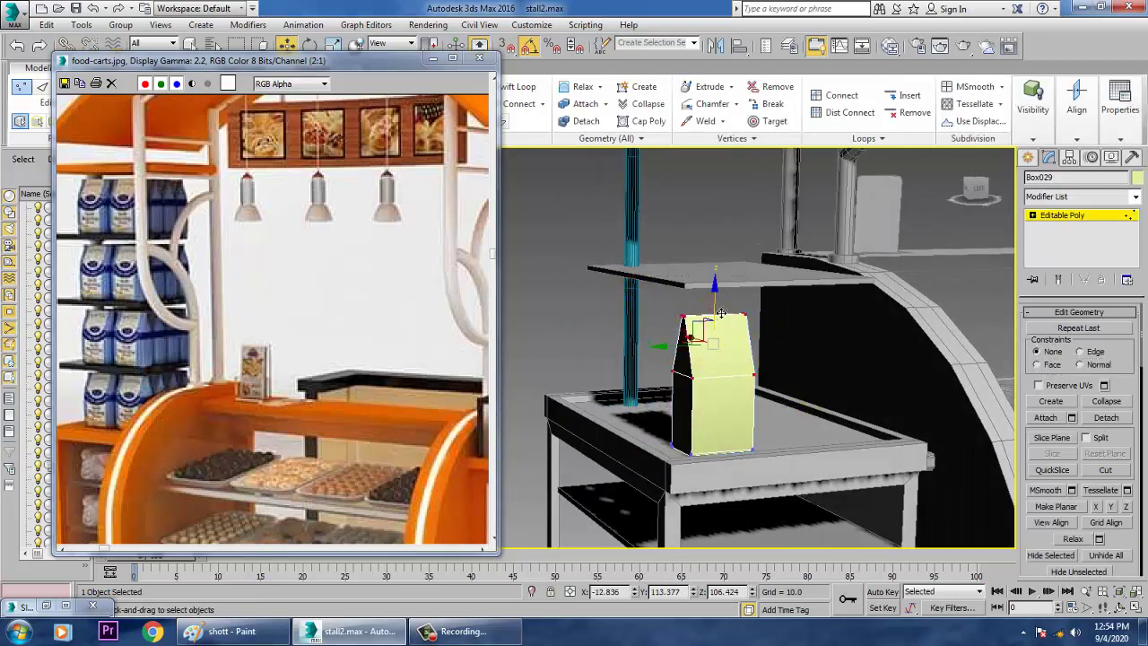
pyautogui.moveTo(720, 314); pyautogui.dragTo(845, 305)
pyautogui.click(1061, 215)
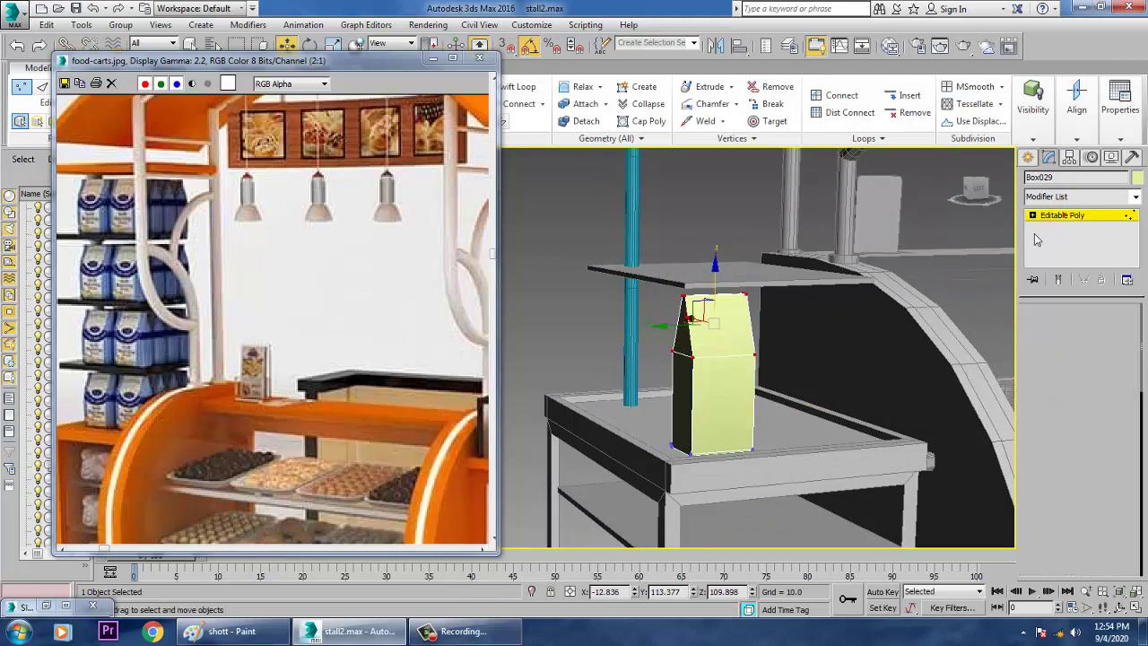
# Place a copy of the bag beside the original along the Y axis at Y 90.953
pyautogui.keyDown('alt'); pyautogui.moveTo(763, 397); pyautogui.dragTo(825, 380, button='middle'); pyautogui.keyUp('alt')
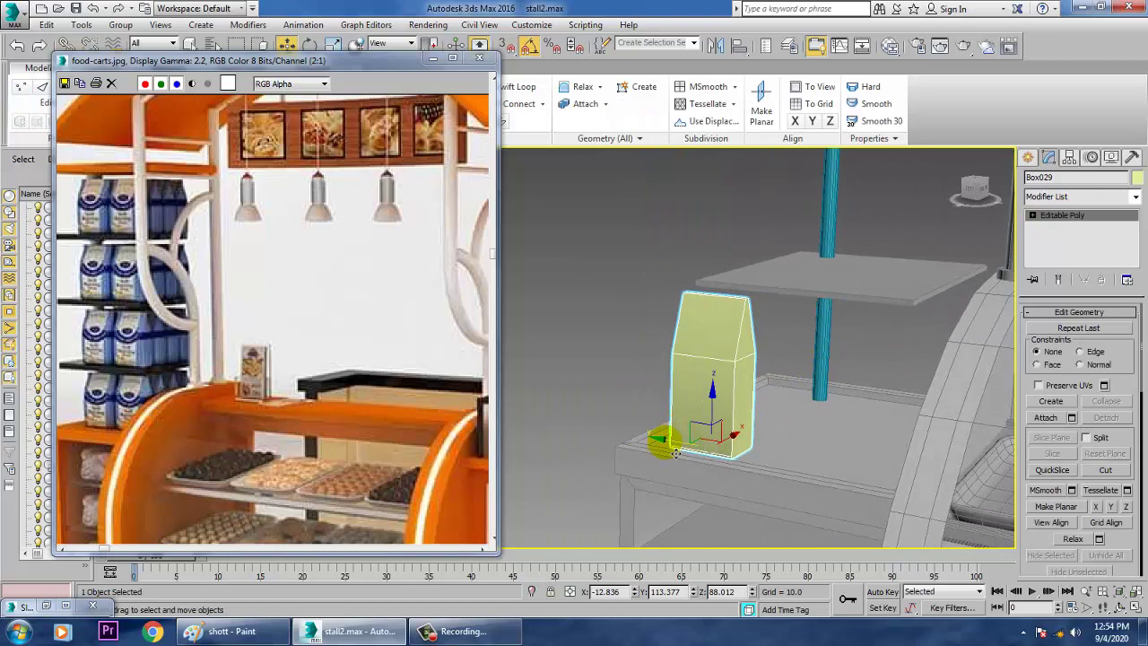
pyautogui.moveTo(675, 453); pyautogui.dragTo(789, 485)
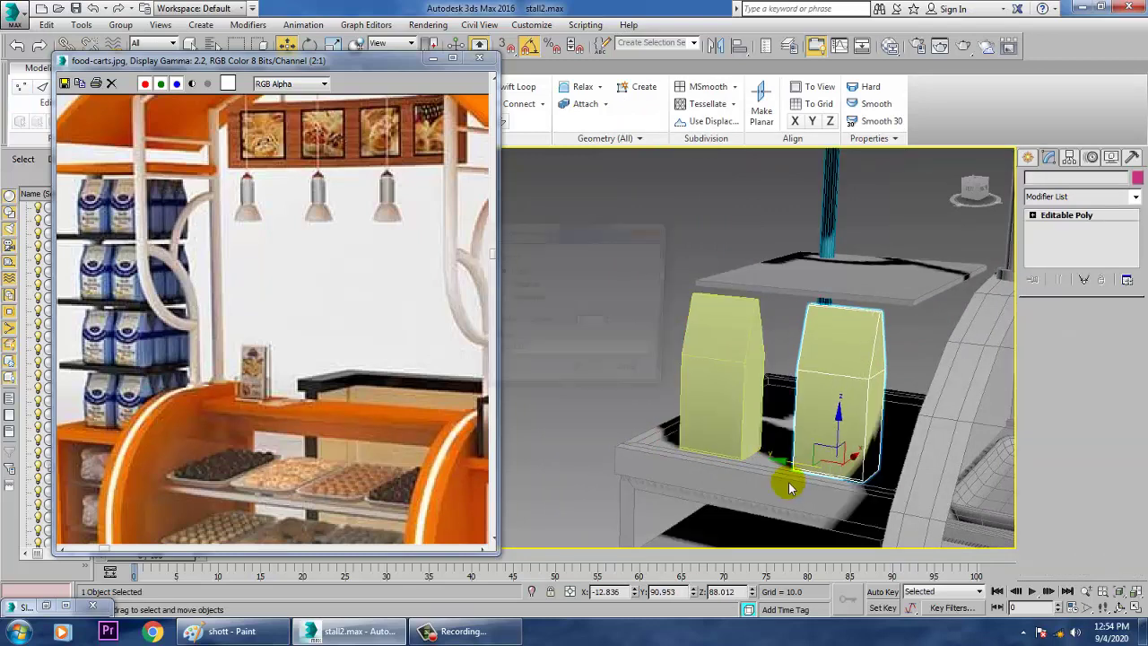
pyautogui.click(575, 376)
# Widen the original bag by moving the vertices on its inner side about 1.389 along Y
pyautogui.moveTo(594, 380)
pyautogui.keyDown('alt'); pyautogui.mouseDown(button='middle')
pyautogui.moveTo(814, 371)
pyautogui.moveTo(858, 398)
pyautogui.mouseUp(button='middle'); pyautogui.keyUp('alt')
pyautogui.click(724, 358)
pyautogui.press('1')
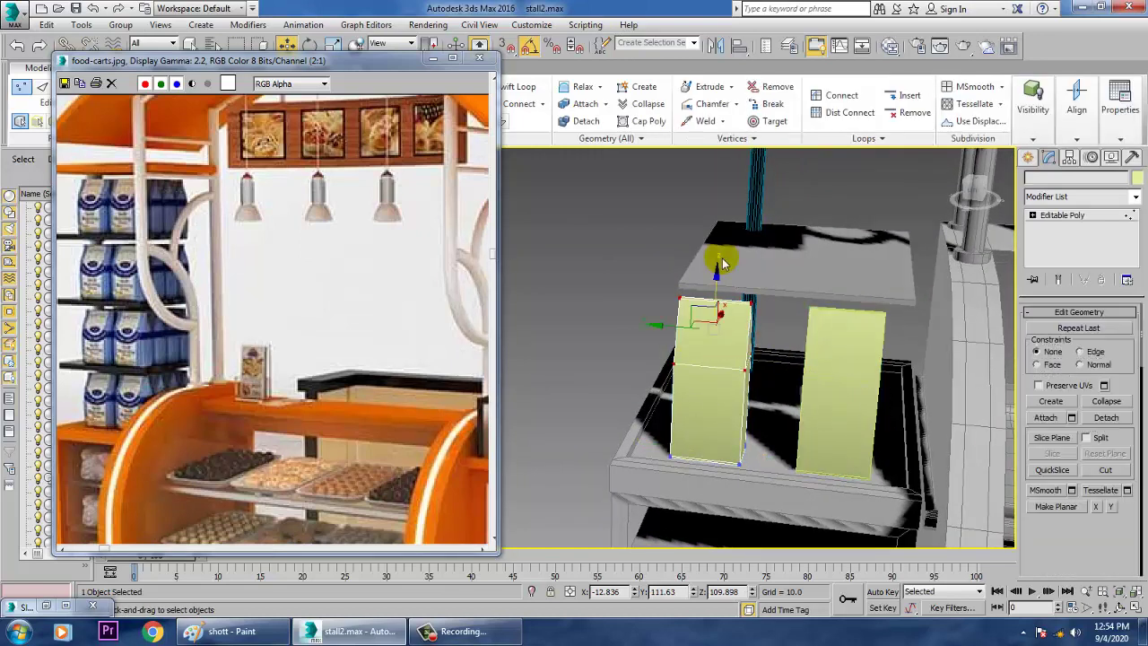
pyautogui.moveTo(721, 257); pyautogui.dragTo(784, 492)
pyautogui.moveTo(724, 416); pyautogui.dragTo(730, 416)
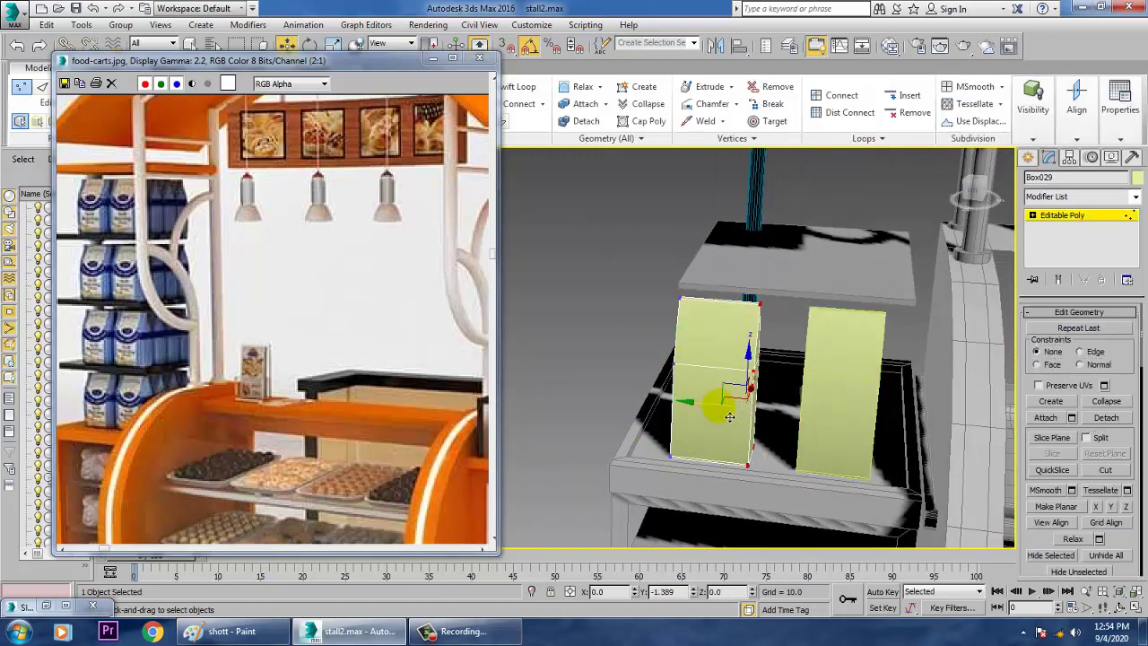
pyautogui.click(1079, 218)
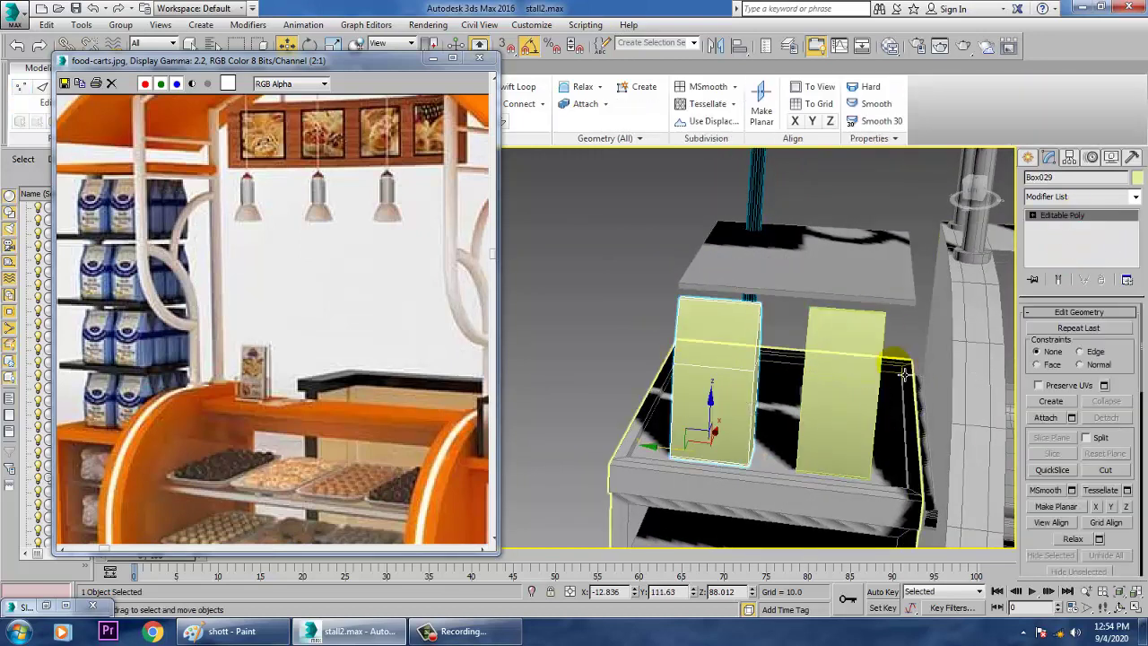
# Replace the narrower second bag with a copy of the widened one, placed close beside it along Y
pyautogui.click(868, 380)
pyautogui.press('Delete')
pyautogui.click(744, 353)
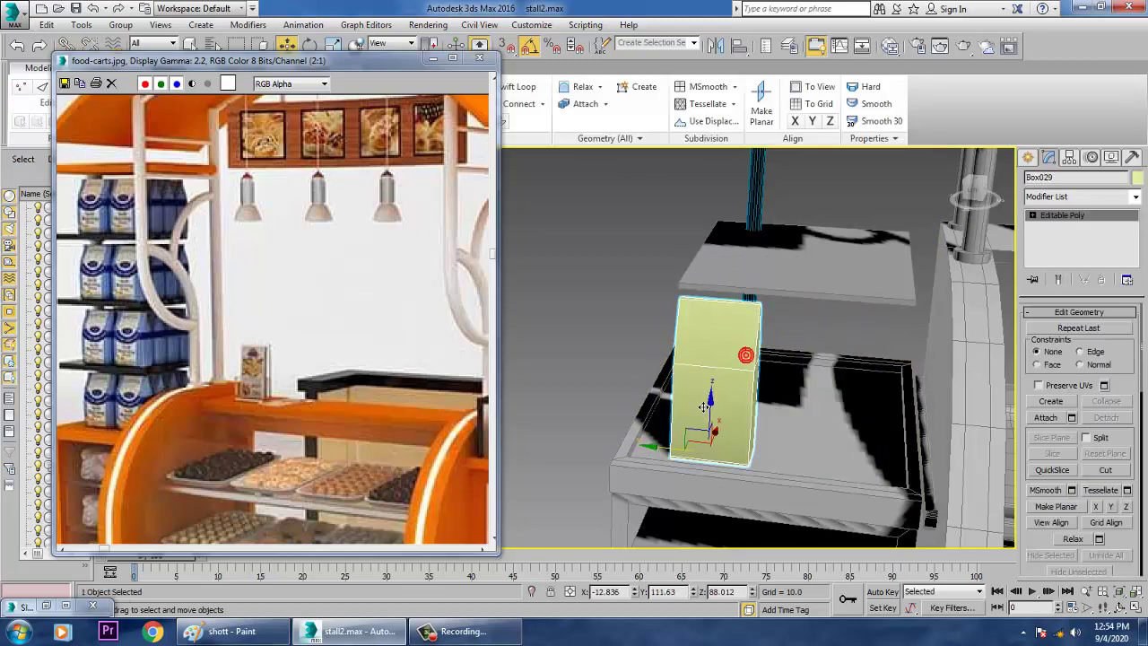
pyautogui.moveTo(672, 461); pyautogui.dragTo(804, 459)
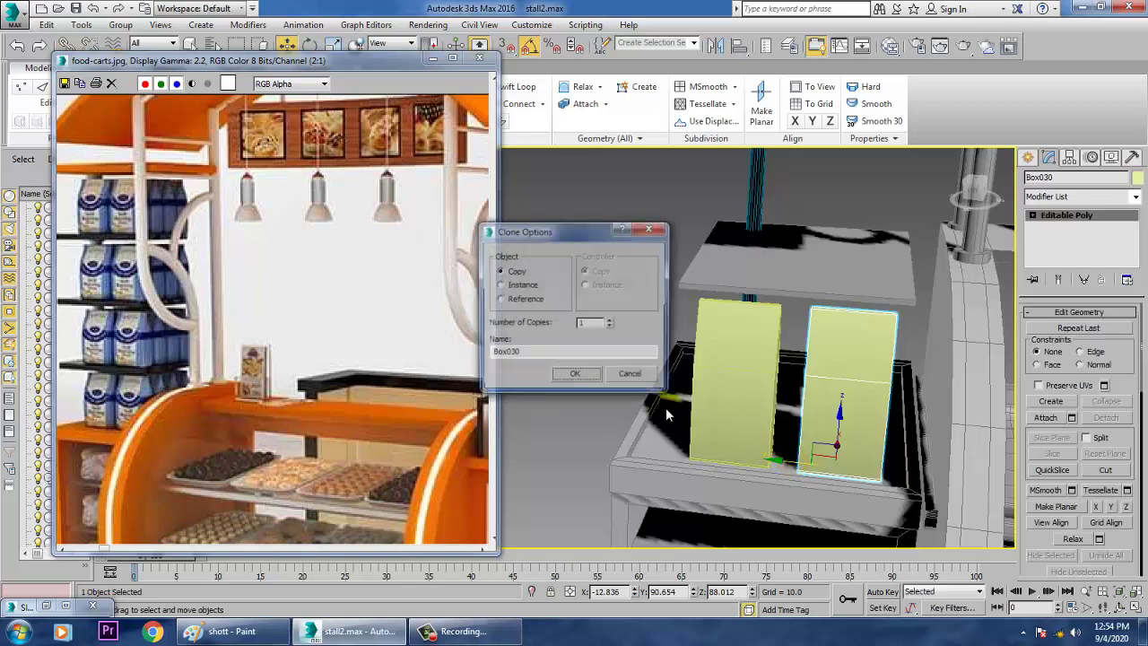
pyautogui.click(577, 378)
pyautogui.moveTo(704, 431)
pyautogui.keyDown('alt'); pyautogui.mouseDown(button='middle')
pyautogui.moveTo(874, 415)
pyautogui.moveTo(836, 422)
pyautogui.mouseUp(button='middle'); pyautogui.keyUp('alt')
pyautogui.moveTo(817, 489); pyautogui.dragTo(810, 489)
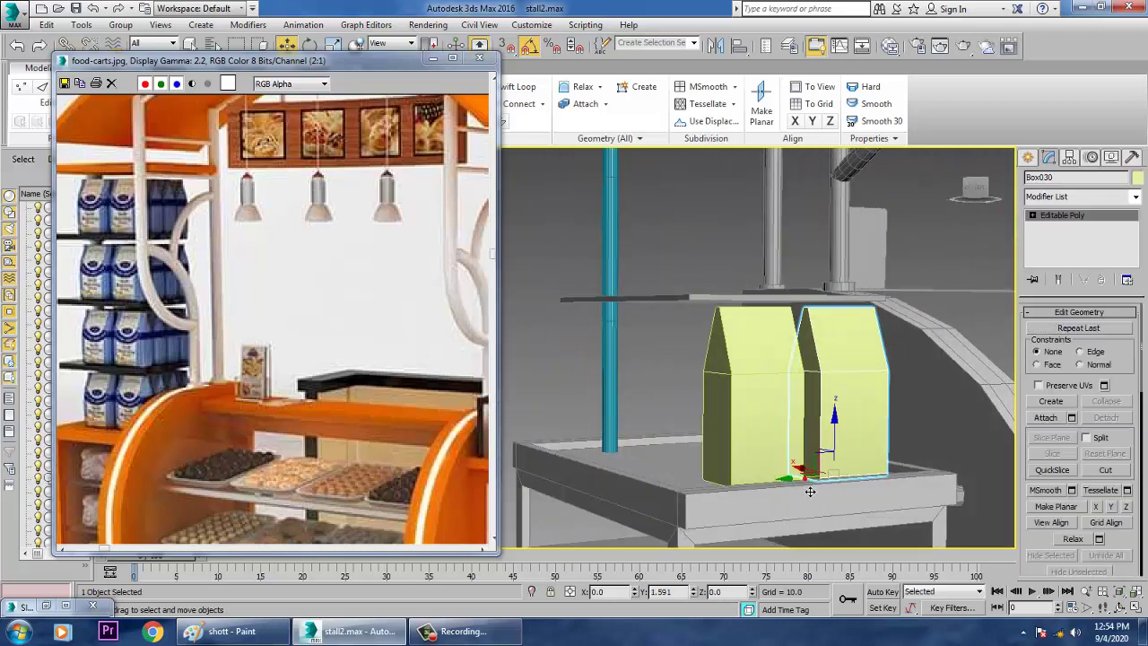
# Copy the pair of bags three times along X to make four evenly spaced rows on the cabinet top
pyautogui.keyDown('ctrl'); pyautogui.click(756, 389); pyautogui.keyUp('ctrl')
pyautogui.keyDown('alt'); pyautogui.moveTo(865, 395); pyautogui.dragTo(945, 404, button='middle'); pyautogui.keyUp('alt')
pyautogui.keyDown('shift'); pyautogui.moveTo(765, 399); pyautogui.dragTo(687, 394); pyautogui.keyUp('shift')
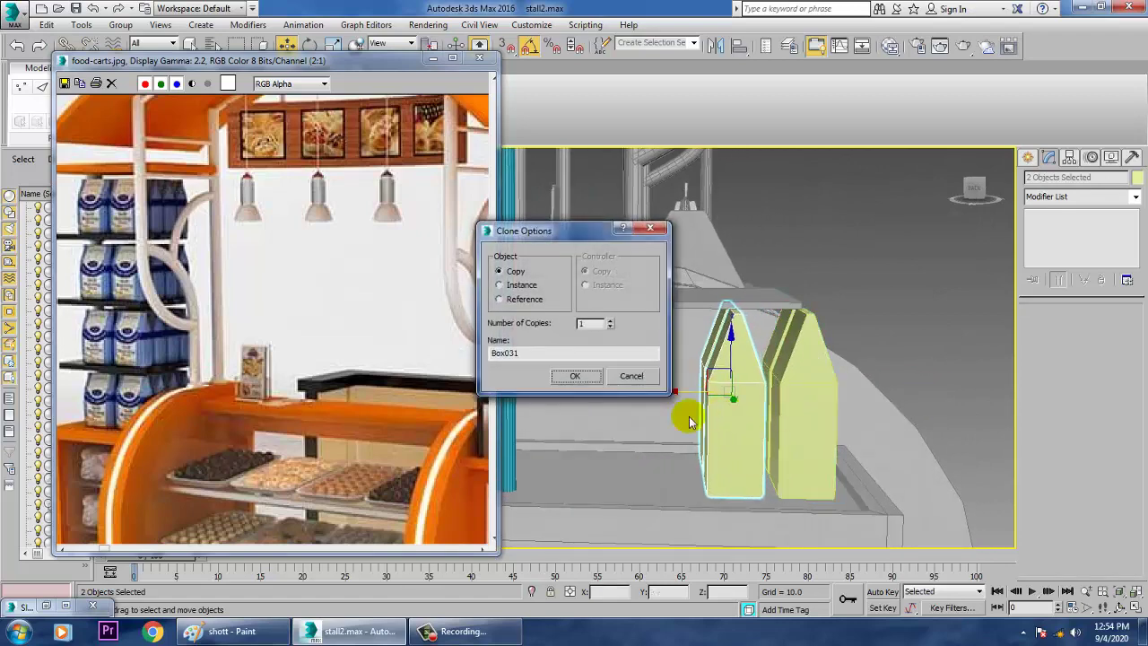
pyautogui.click(579, 376)
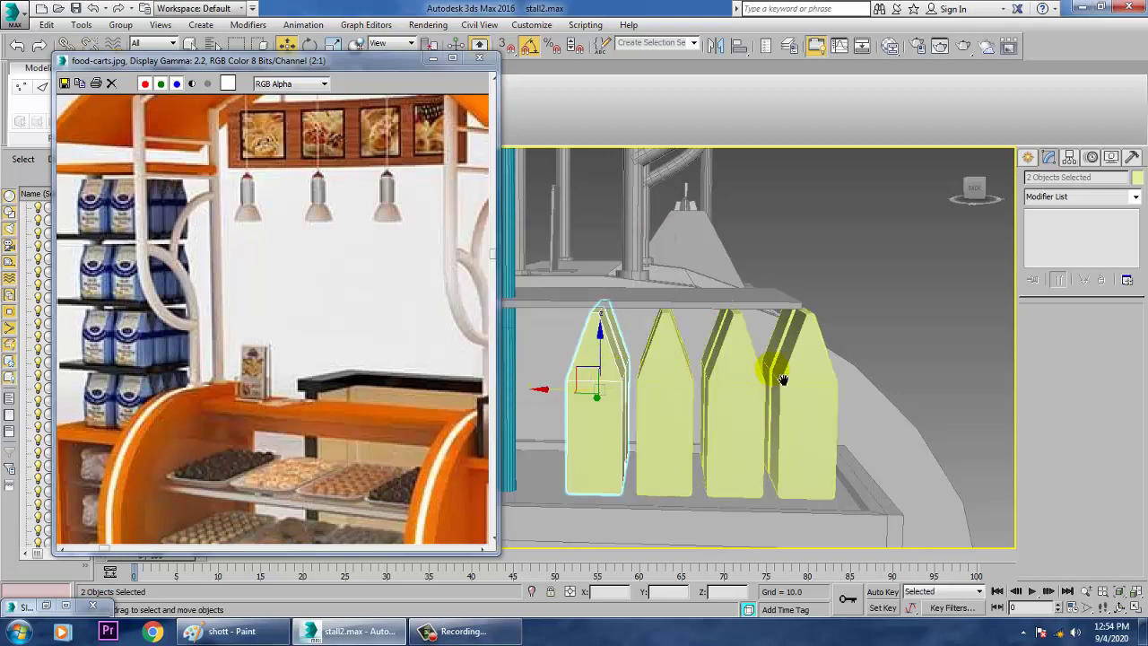
# Select all eight bags and shift them together along X toward the support rod
pyautogui.keyDown('alt'); pyautogui.moveTo(782, 380); pyautogui.dragTo(721, 369, button='middle'); pyautogui.keyUp('alt')
pyautogui.keyDown('ctrl'); pyautogui.click(654, 381); pyautogui.keyUp('ctrl')
pyautogui.scroll(3, 722, 372)
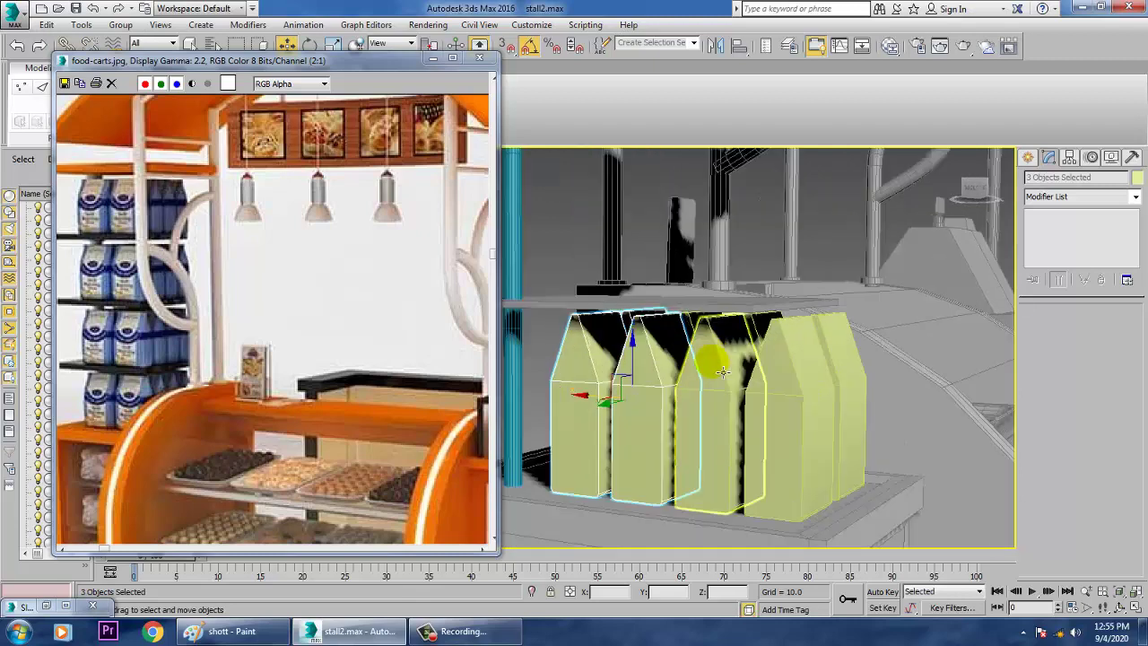
pyautogui.keyDown('ctrl'); pyautogui.click(698, 337); pyautogui.keyUp('ctrl')
pyautogui.keyDown('ctrl'); pyautogui.click(702, 371); pyautogui.keyUp('ctrl')
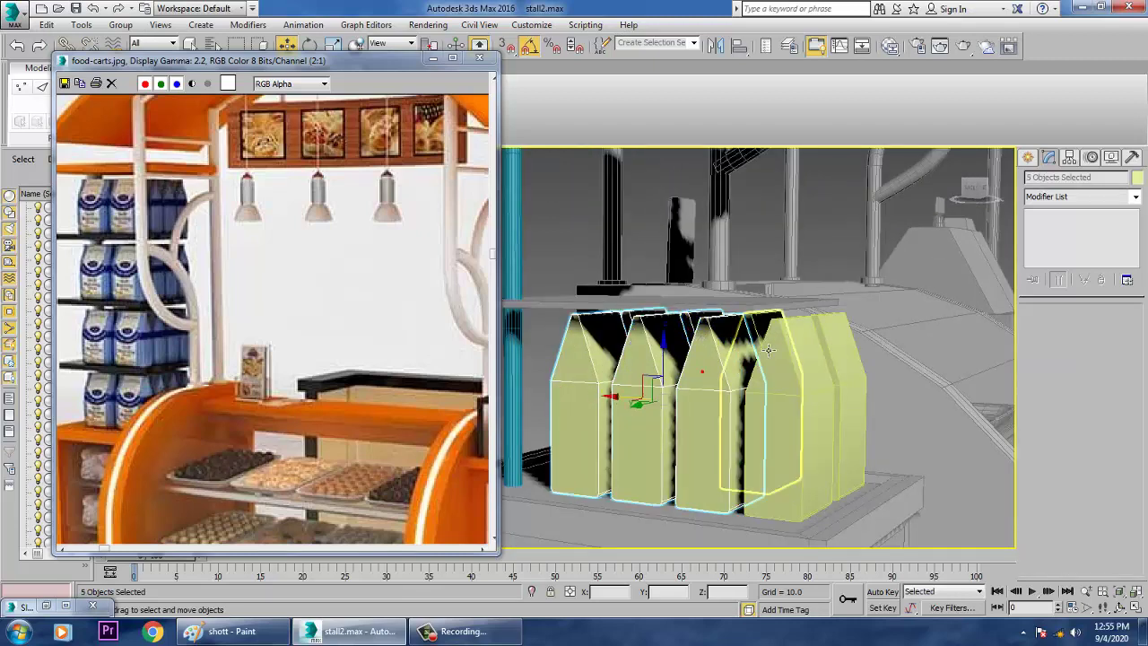
pyautogui.keyDown('ctrl'); pyautogui.click(791, 399); pyautogui.keyUp('ctrl')
pyautogui.keyDown('ctrl'); pyautogui.click(837, 372); pyautogui.keyUp('ctrl')
pyautogui.keyDown('alt'); pyautogui.moveTo(819, 366); pyautogui.dragTo(871, 386, button='middle'); pyautogui.keyUp('alt')
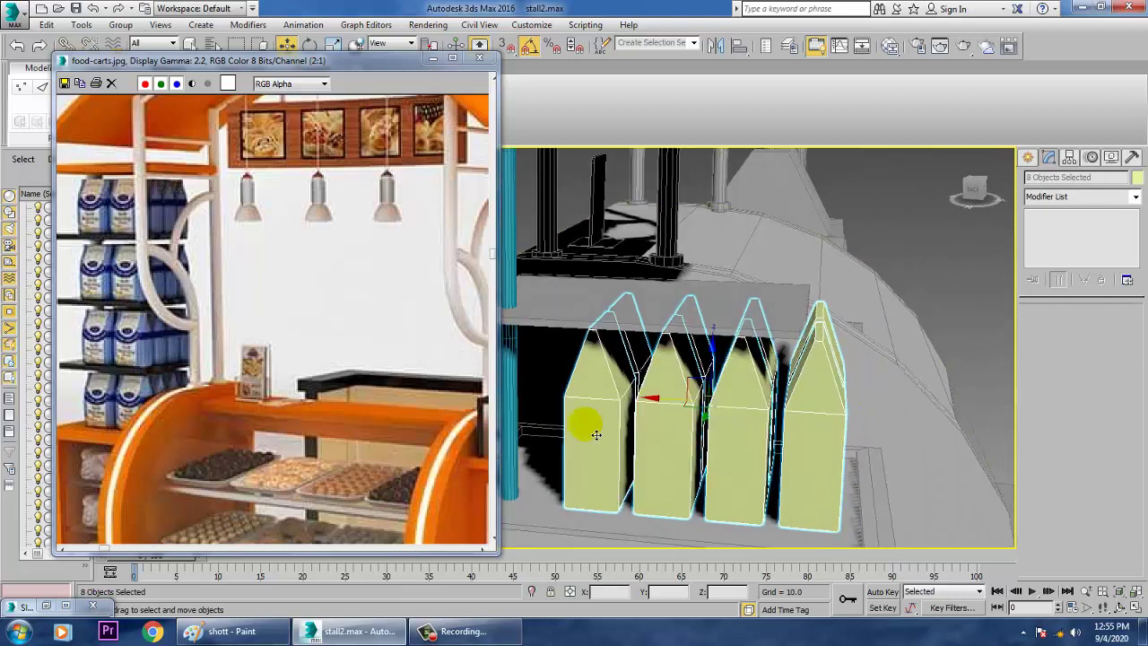
pyautogui.moveTo(665, 408); pyautogui.dragTo(631, 407)
# Copy the eight bags straight up along Z onto the lowest shelf above the side cabinet
pyautogui.scroll(-4, 631, 407)
pyautogui.keyDown('alt'); pyautogui.moveTo(728, 414); pyautogui.dragTo(680, 433, button='middle'); pyautogui.keyUp('alt')
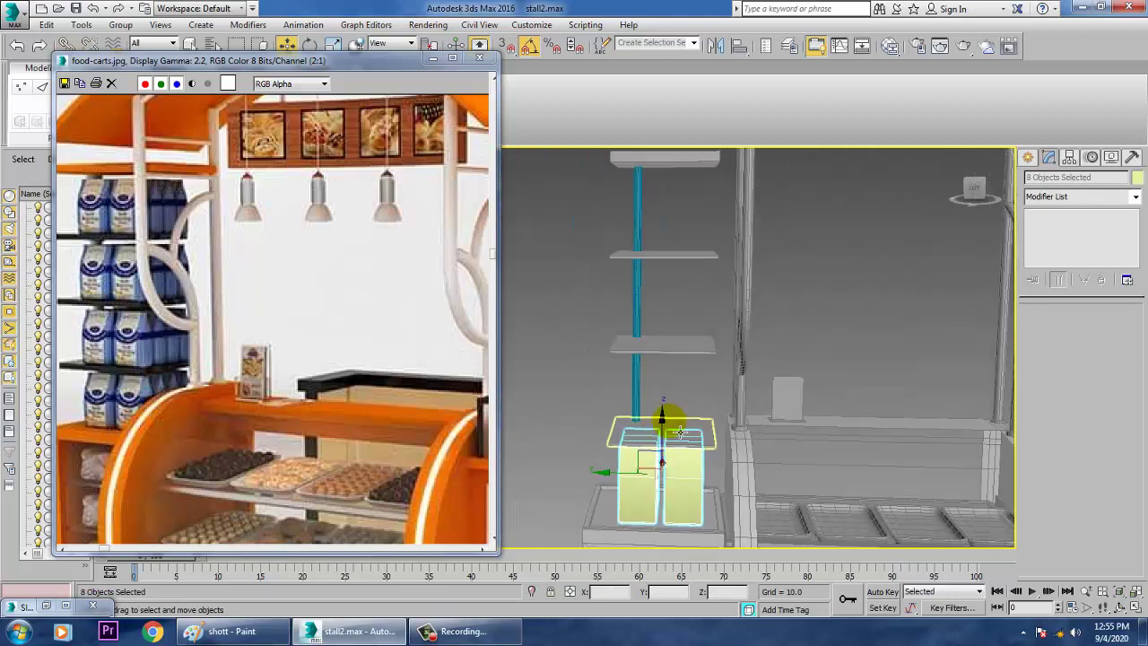
pyautogui.moveTo(672, 435); pyautogui.dragTo(676, 358)
pyautogui.click(563, 377)
pyautogui.press('z')
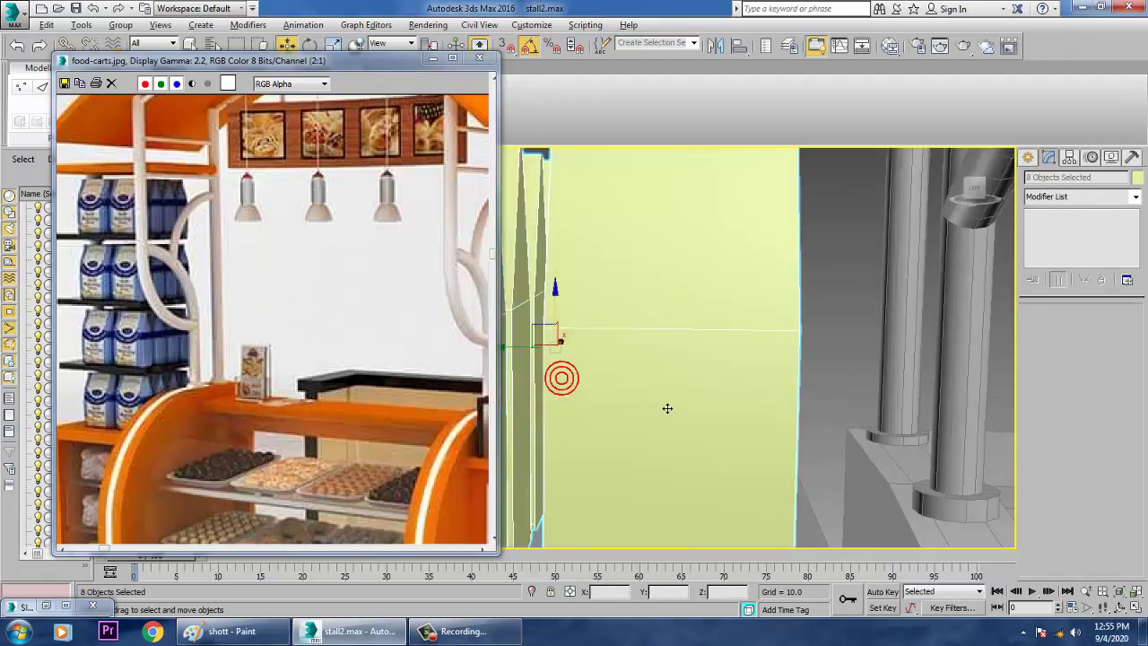
pyautogui.keyDown('alt'); pyautogui.moveTo(666, 407); pyautogui.dragTo(686, 388, button='middle'); pyautogui.keyUp('alt')
pyautogui.scroll(-5, 686, 386)
pyautogui.keyDown('alt'); pyautogui.moveTo(768, 332); pyautogui.dragTo(829, 334, button='middle'); pyautogui.keyUp('alt')
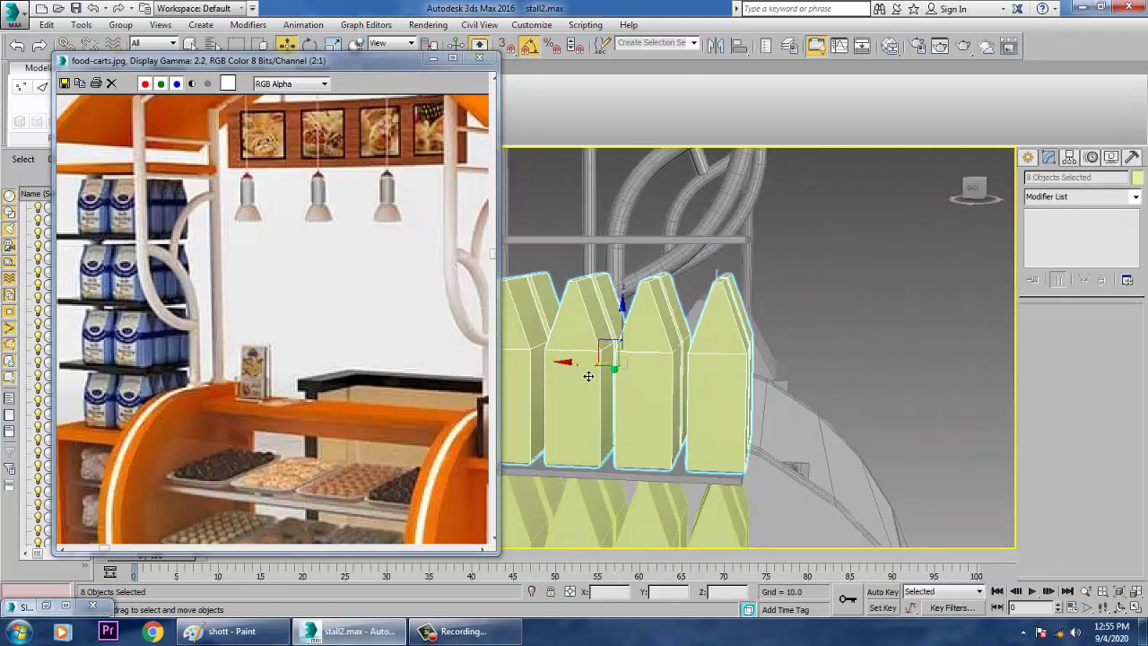
pyautogui.keyDown('alt'); pyautogui.moveTo(664, 383); pyautogui.dragTo(713, 401, button='middle'); pyautogui.keyUp('alt')
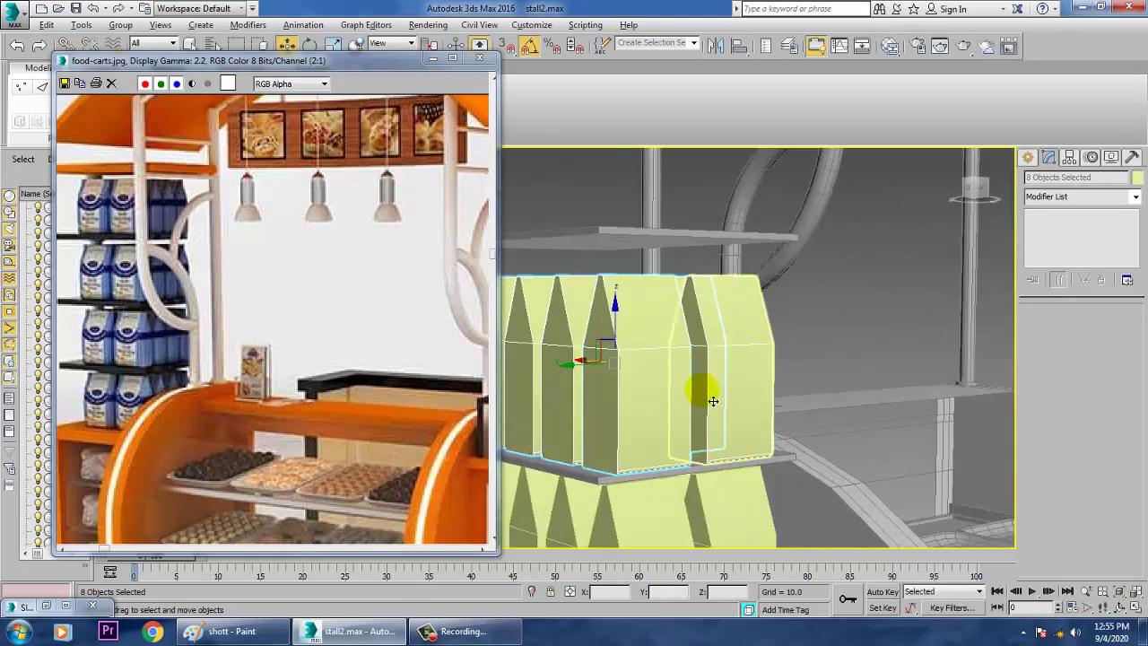
pyautogui.hotkey('alt', 'w')
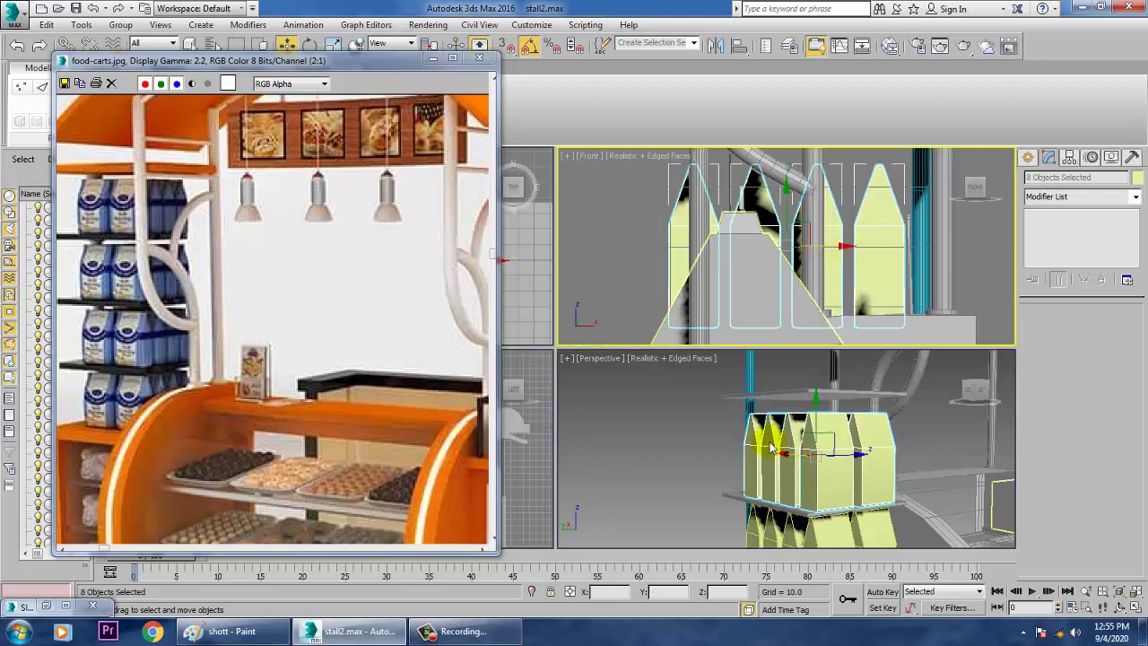
# Copy the eight selected bags straight up along Z onto the second shelf above the side cabinet
pyautogui.hotkey('alt', 'w')
pyautogui.scroll(2, 733, 416)
pyautogui.scroll(-2, 733, 418)
pyautogui.keyDown('alt'); pyautogui.moveTo(732, 418); pyautogui.dragTo(730, 460, button='middle'); pyautogui.keyUp('alt')
pyautogui.scroll(-3, 628, 386)
pyautogui.keyDown('shift'); pyautogui.moveTo(680, 425); pyautogui.dragTo(668, 332); pyautogui.keyUp('shift')
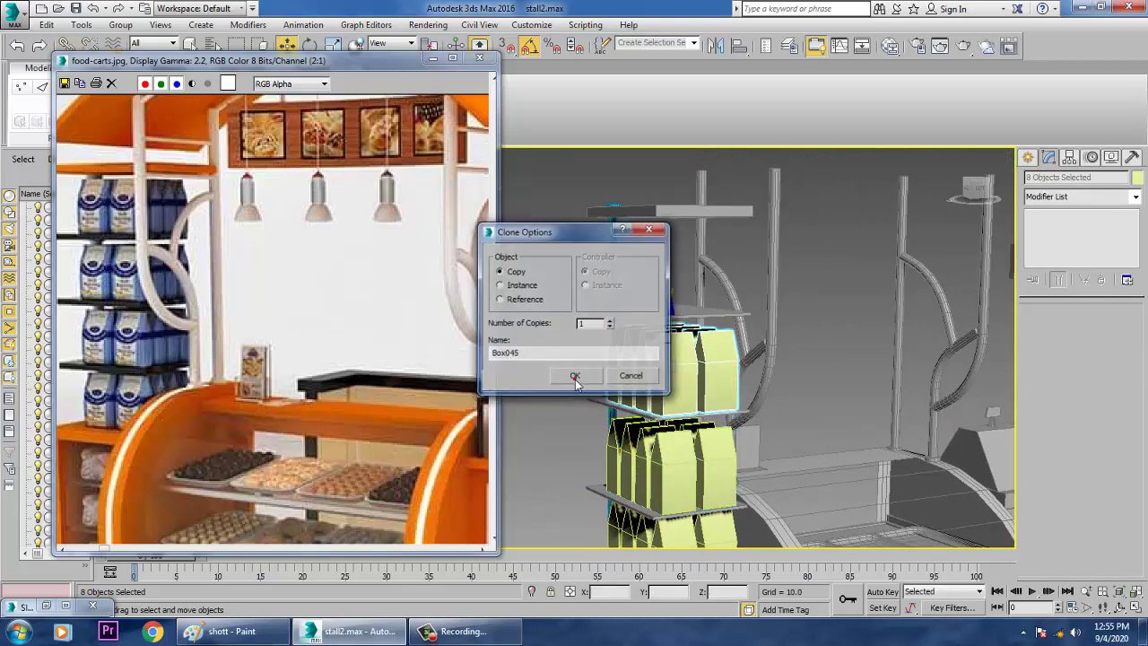
pyautogui.click(578, 378)
# Nudge the eight bags on the second shelf slightly along X to line them up with the shelf
pyautogui.scroll(6, 590, 395)
pyautogui.scroll(-5, 717, 399)
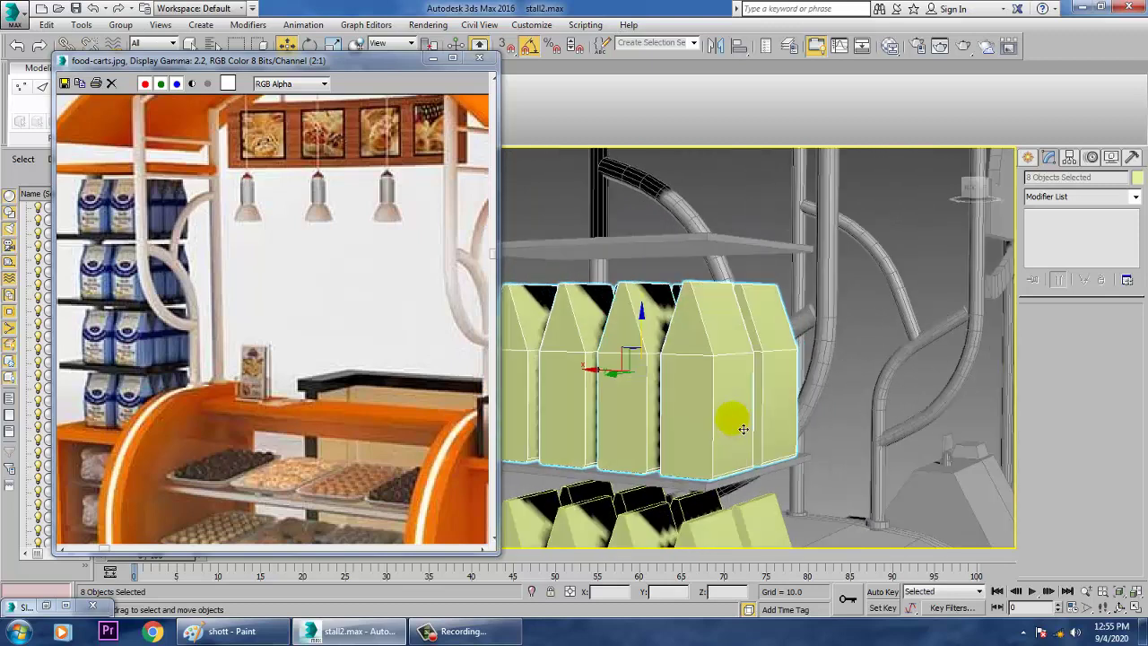
pyautogui.keyDown('alt'); pyautogui.moveTo(818, 412); pyautogui.dragTo(859, 412, button='middle'); pyautogui.keyUp('alt')
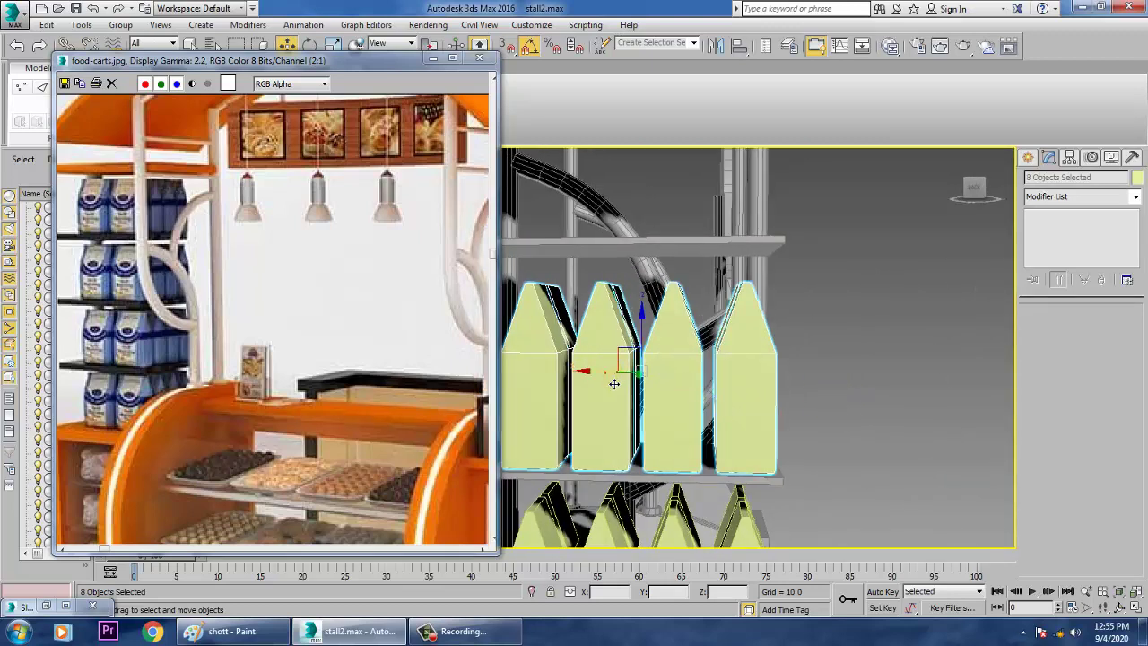
pyautogui.moveTo(607, 373); pyautogui.dragTo(600, 374)
pyautogui.keyDown('alt'); pyautogui.moveTo(909, 403); pyautogui.dragTo(765, 374, button='middle'); pyautogui.keyUp('alt')
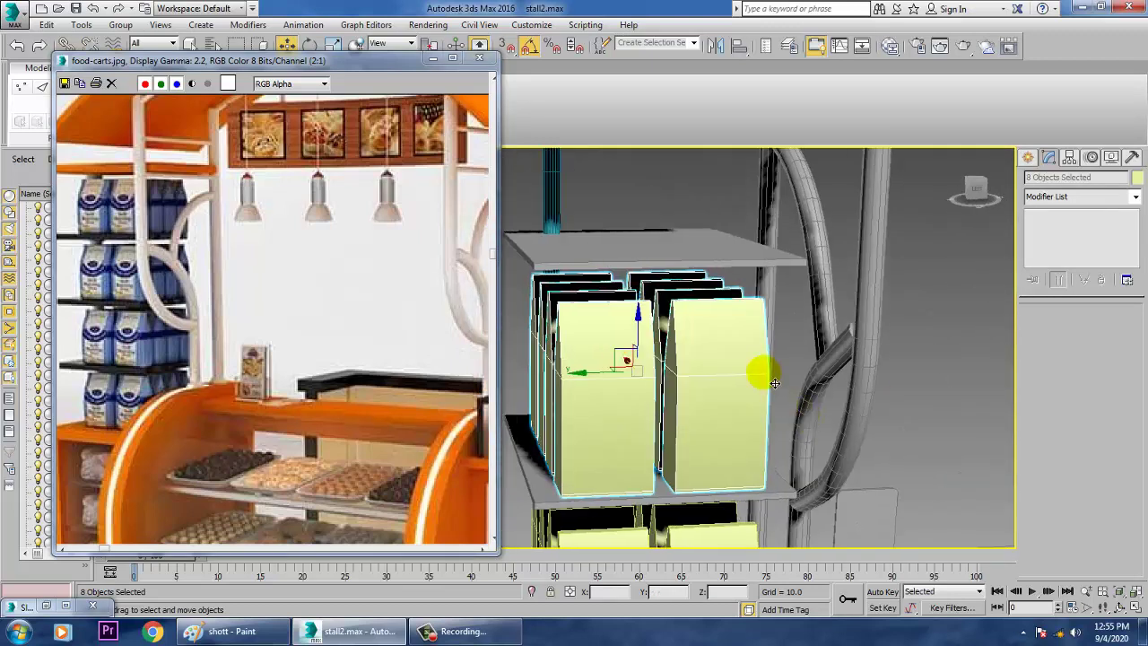
# Copy the eight bags up along Z onto the third shelf and nudge the copies vertically to sit on it
pyautogui.scroll(-4, 812, 422)
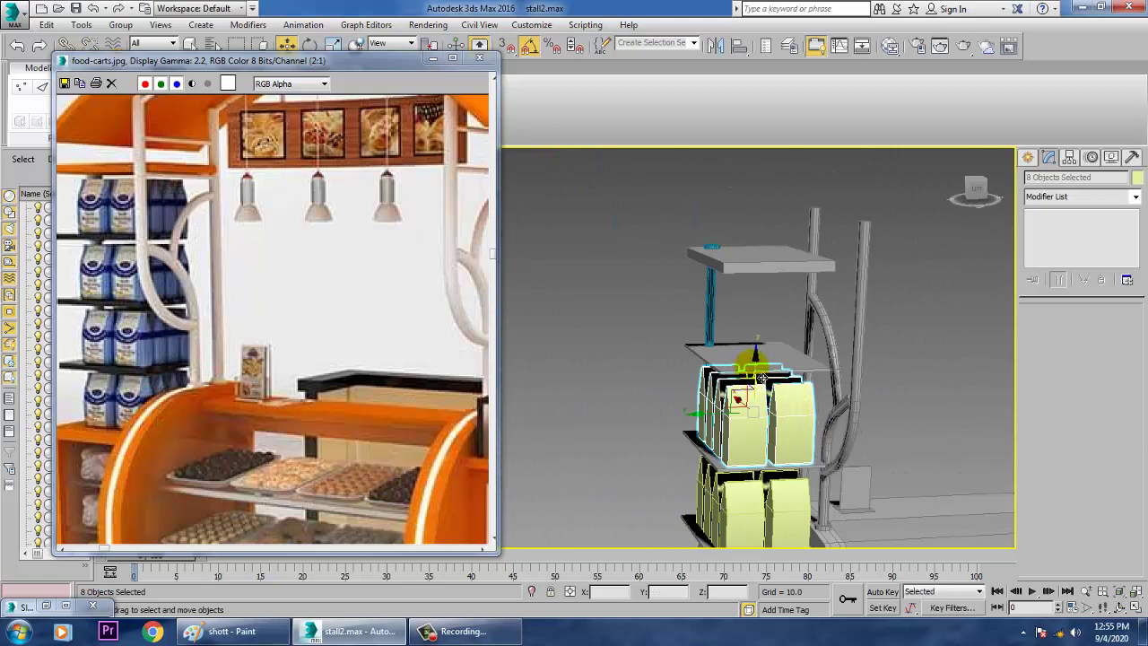
pyautogui.moveTo(765, 372)
pyautogui.keyDown('shift'); pyautogui.mouseDown()
pyautogui.moveTo(762, 269)
pyautogui.moveTo(764, 280)
pyautogui.mouseUp(); pyautogui.keyUp('shift')
pyautogui.click(574, 378)
pyautogui.press('z')
pyautogui.scroll(-6, 678, 397)
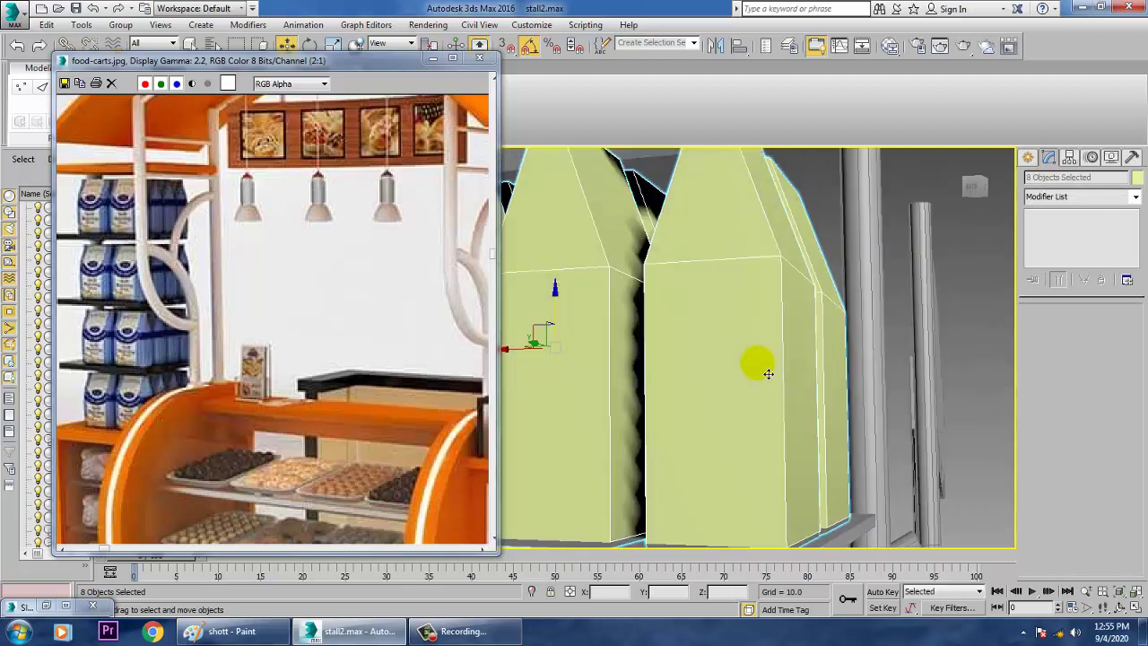
pyautogui.moveTo(632, 321); pyautogui.dragTo(633, 317)
pyautogui.scroll(-4, 640, 322)
pyautogui.keyDown('alt'); pyautogui.moveTo(725, 345); pyautogui.dragTo(669, 361, button='middle'); pyautogui.keyUp('alt')
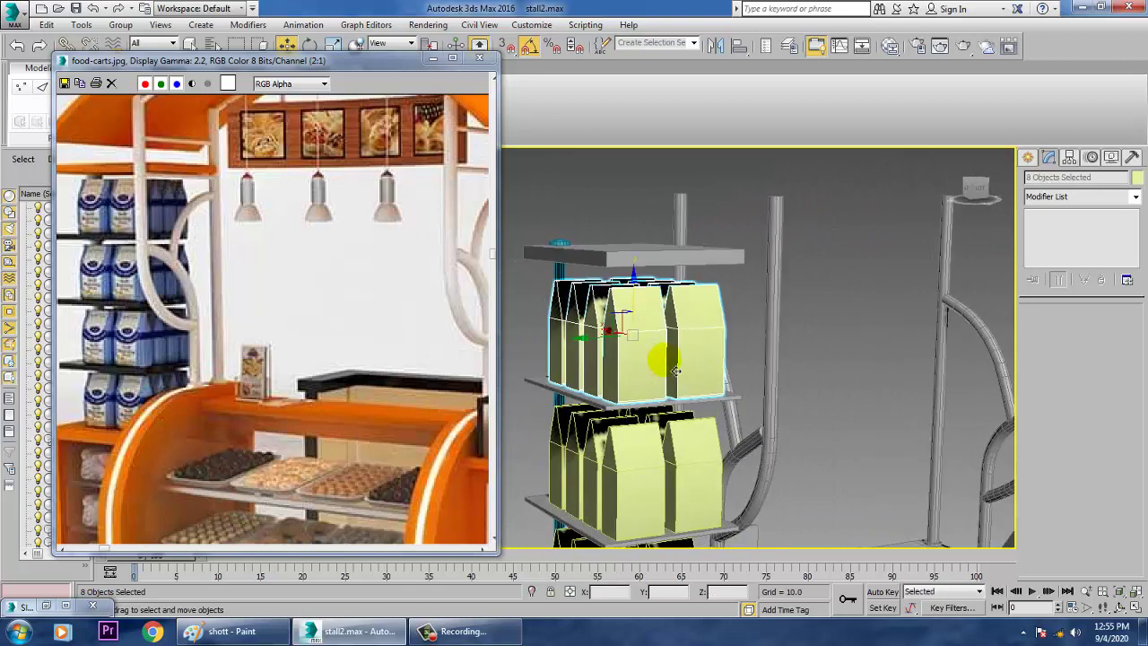
# Select every object in the scene and assign them all the grey custom object color
pyautogui.scroll(-5, 669, 362)
pyautogui.moveTo(762, 380); pyautogui.dragTo(790, 328, button='middle')
pyautogui.keyDown('alt'); pyautogui.moveTo(790, 328); pyautogui.dragTo(723, 367, button='middle'); pyautogui.keyUp('alt')
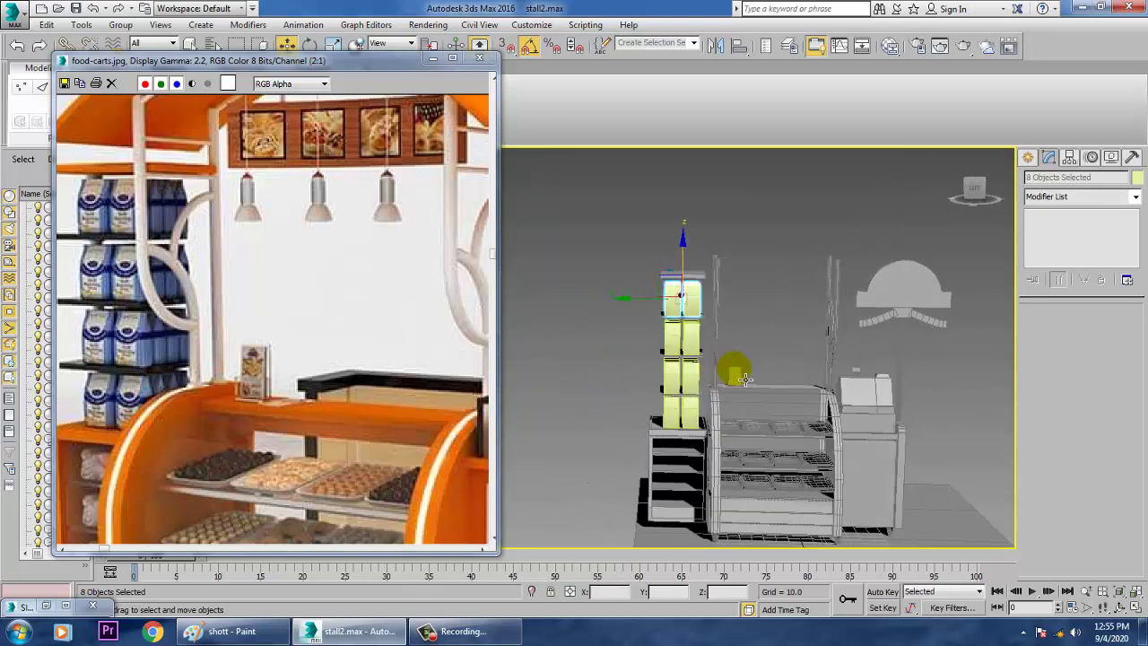
pyautogui.moveTo(1108, 635); pyautogui.dragTo(1108, 637)
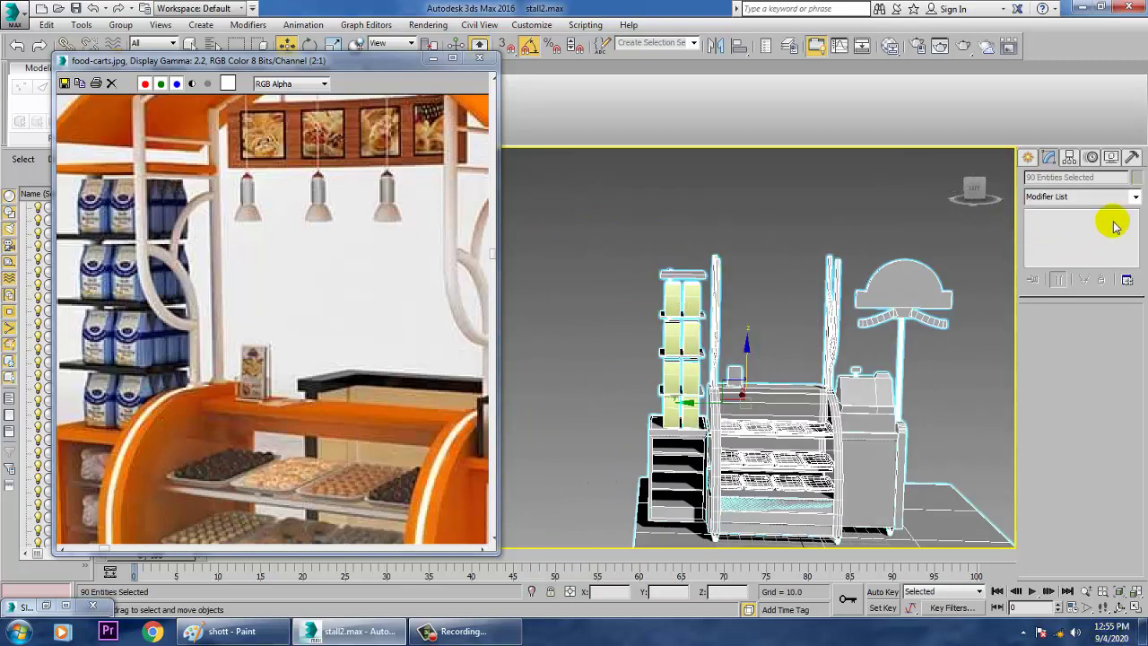
pyautogui.click(1137, 178)
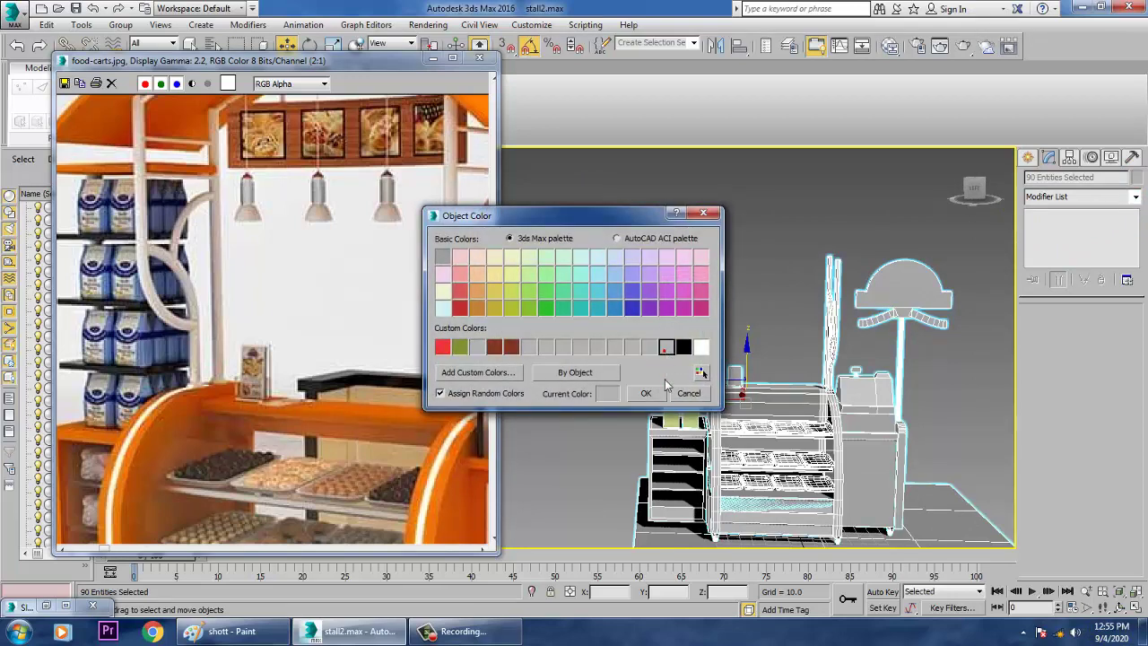
pyautogui.click(685, 396)
# Examine the arched canopy frame in the reference image and frame the cart's upright poles in the Left view with nothing selected
pyautogui.keyDown('alt'); pyautogui.moveTo(936, 314); pyautogui.dragTo(909, 374, button='middle'); pyautogui.keyUp('alt')
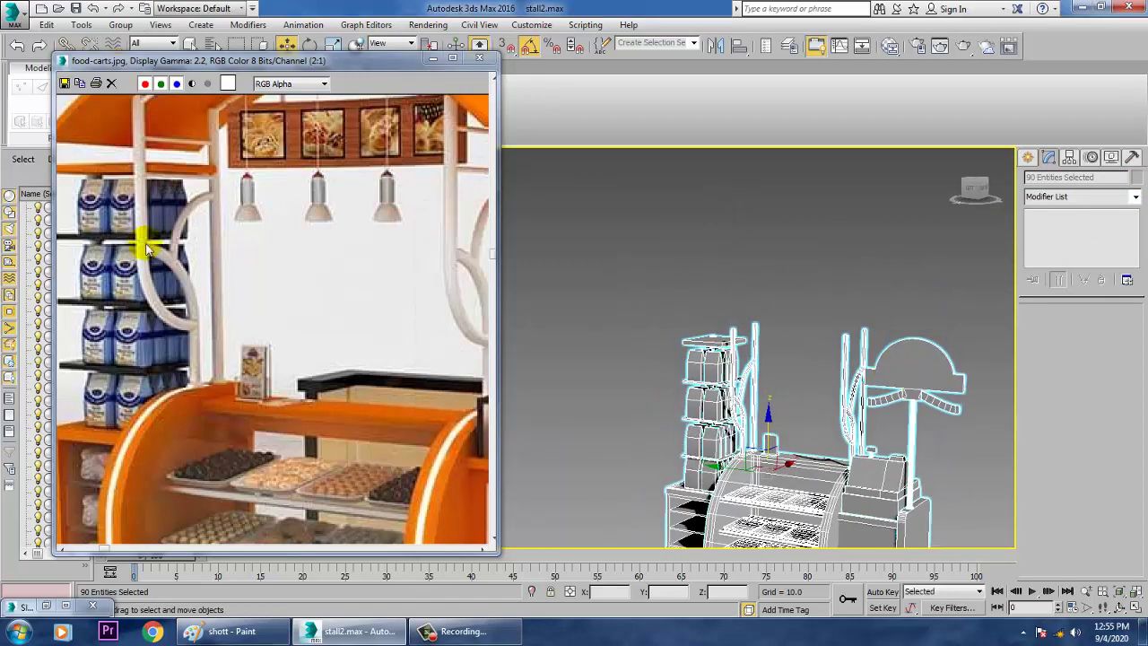
pyautogui.moveTo(317, 197); pyautogui.dragTo(346, 370, button='middle')
pyautogui.moveTo(346, 292); pyautogui.dragTo(249, 303, button='middle')
pyautogui.moveTo(391, 315); pyautogui.dragTo(296, 312, button='middle')
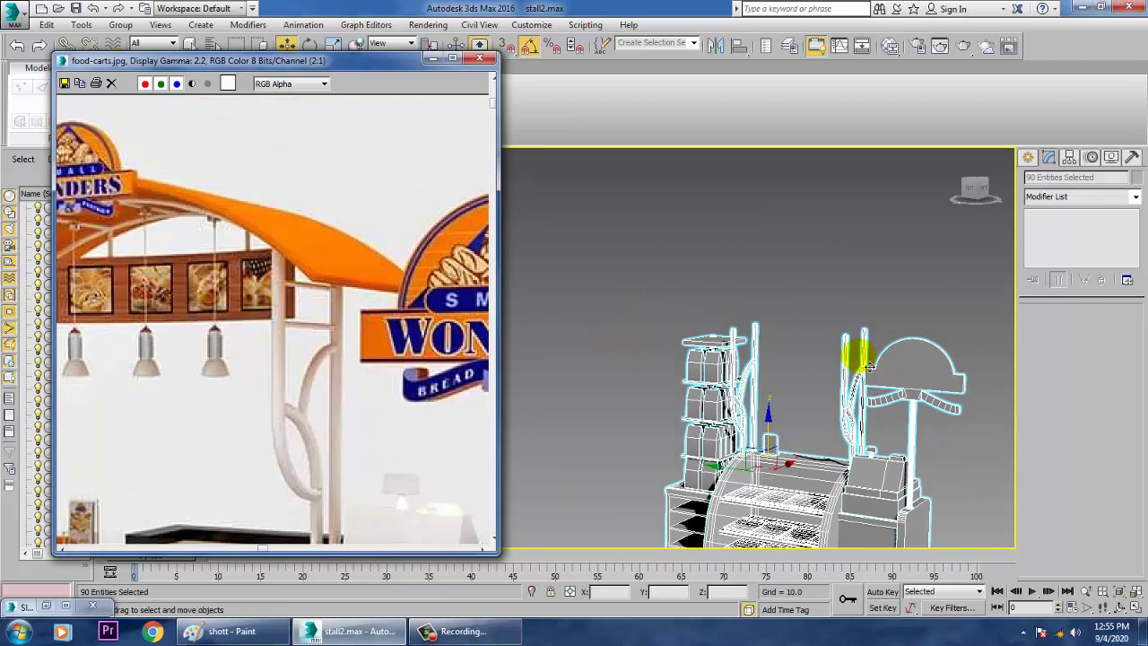
pyautogui.keyDown('alt'); pyautogui.moveTo(868, 364); pyautogui.dragTo(958, 342, button='middle'); pyautogui.keyUp('alt')
pyautogui.hotkey('alt', 'w')
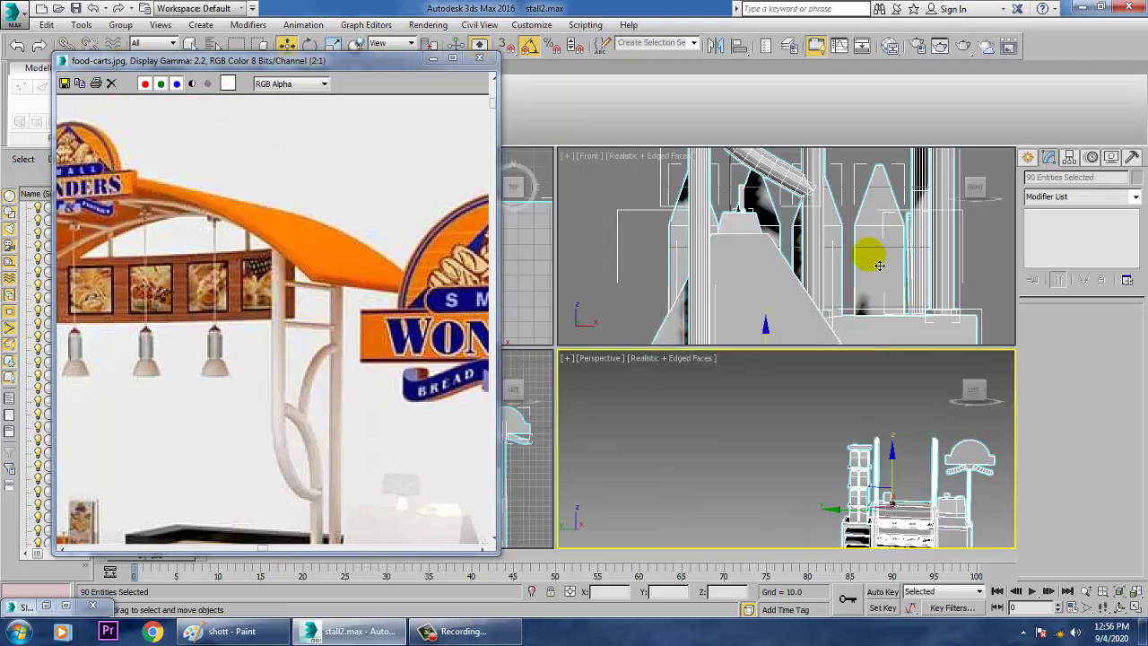
pyautogui.rightClick(877, 266)
pyautogui.hotkey('alt', 'w')
pyautogui.press('z')
pyautogui.hotkey('alt', 'w')
pyautogui.rightClick(518, 506)
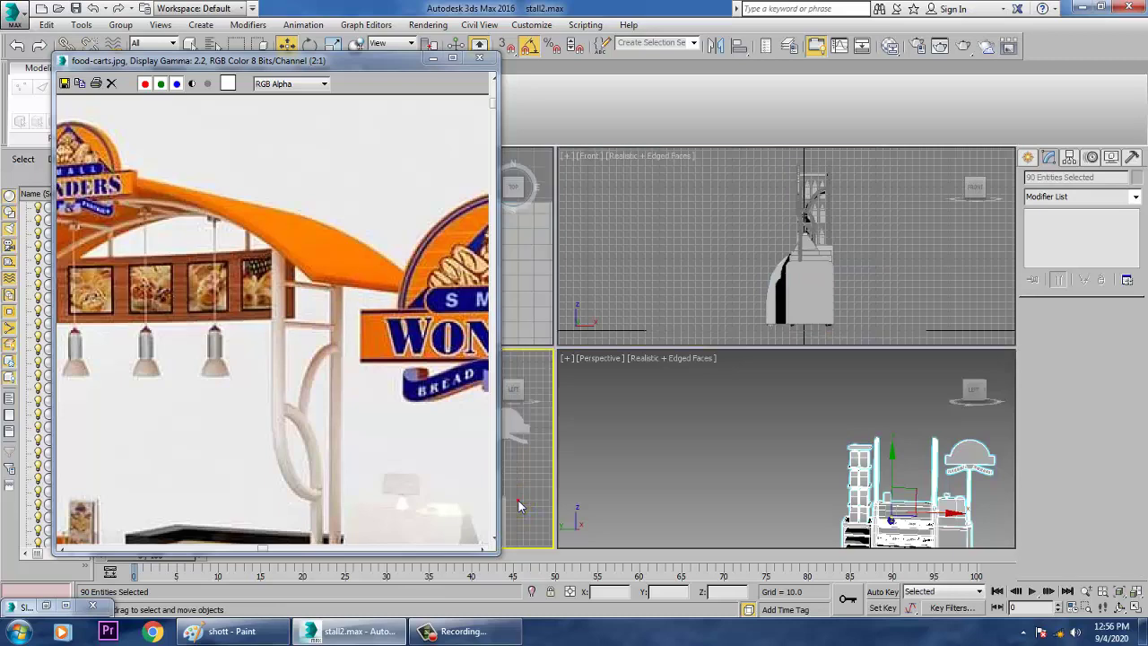
pyautogui.hotkey('alt', 'w')
pyautogui.press('z')
pyautogui.click(666, 435)
pyautogui.moveTo(667, 436); pyautogui.dragTo(759, 418, button='middle')
pyautogui.scroll(-5, 758, 418)
pyautogui.moveTo(222, 352); pyautogui.dragTo(425, 324, button='middle')
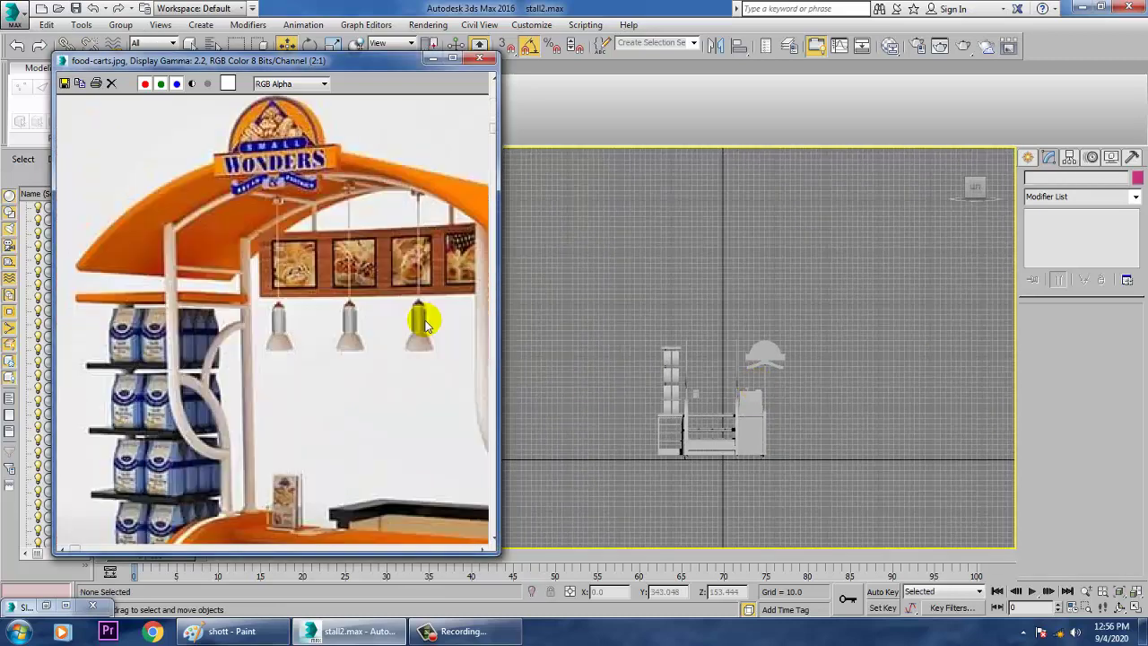
pyautogui.moveTo(850, 348); pyautogui.dragTo(820, 392, button='middle')
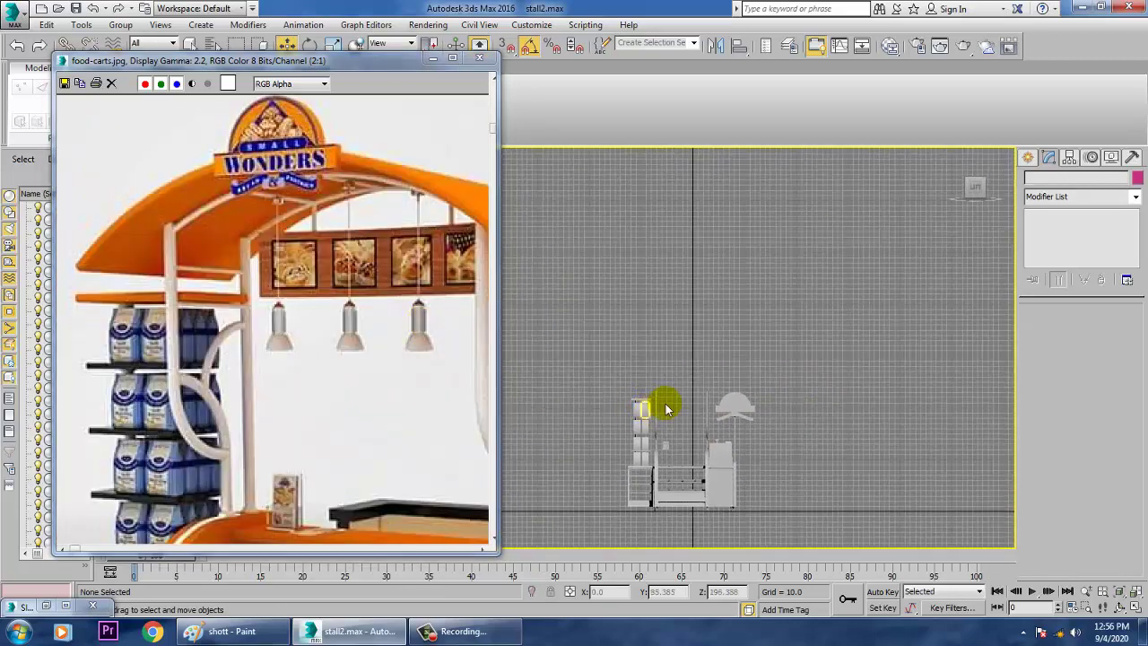
pyautogui.scroll(2, 666, 410)
pyautogui.scroll(2, 659, 406)
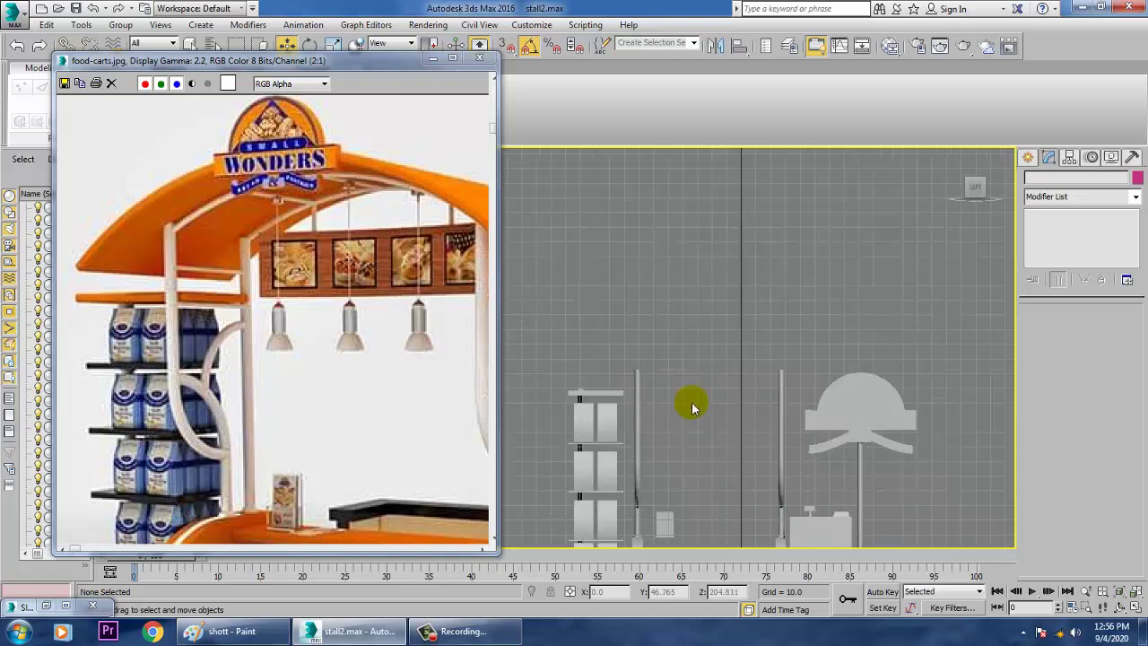
# Draw a shallow Arc spline with AutoGrid off, spanning the tops of the two upright poles in the Left view
pyautogui.click(1027, 161)
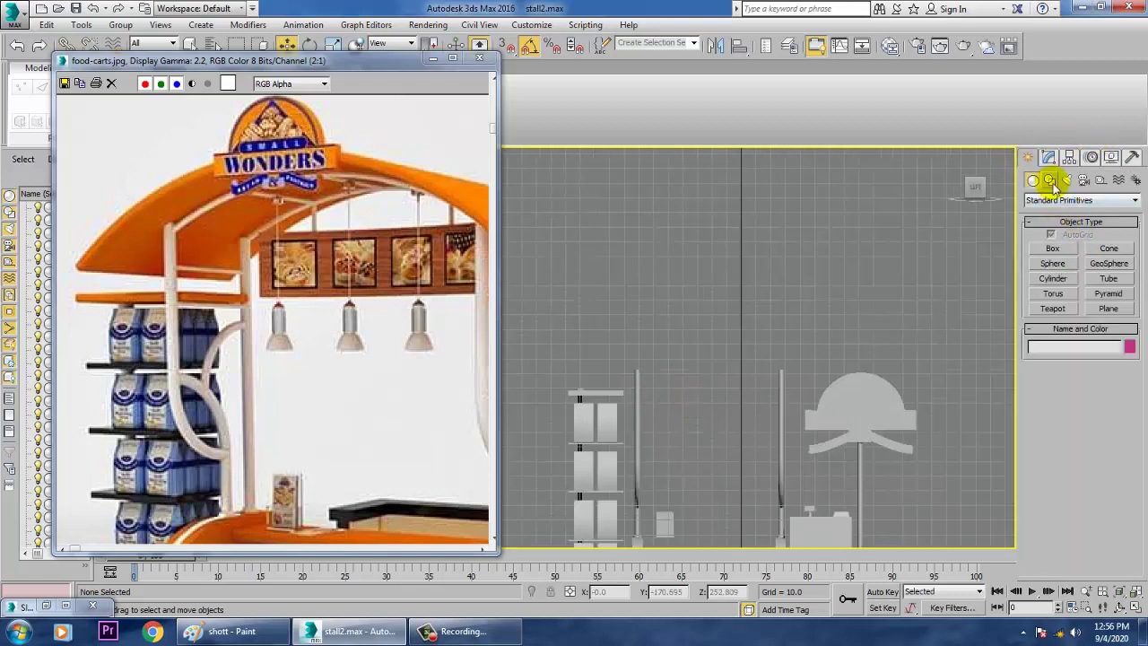
pyautogui.click(1050, 180)
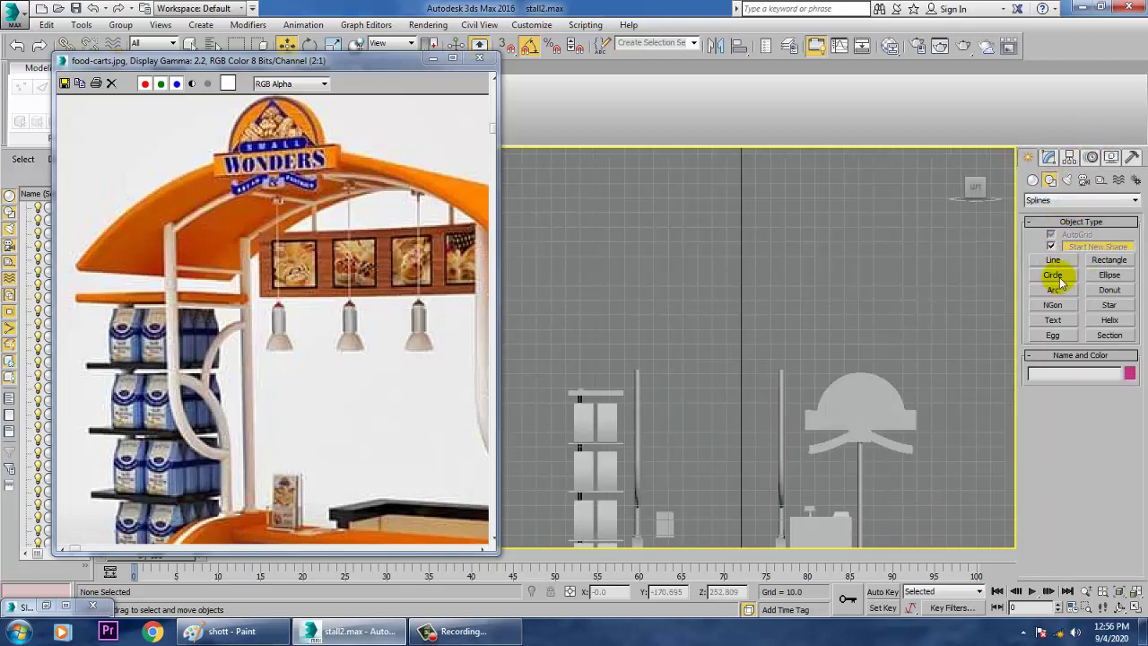
pyautogui.click(1054, 292)
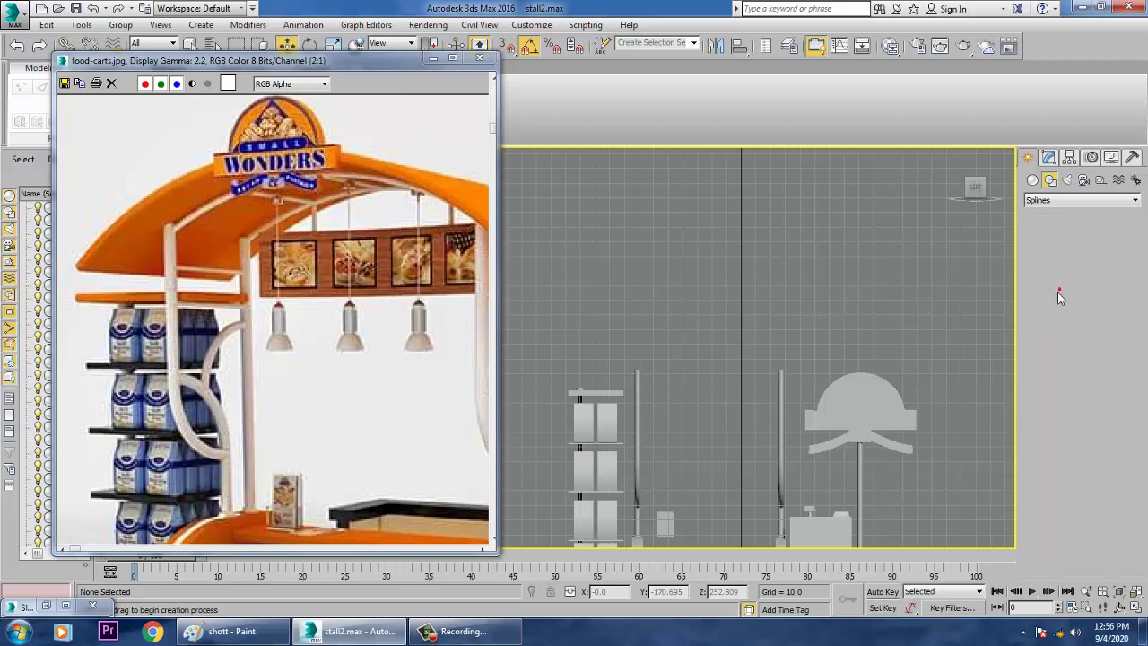
pyautogui.click(636, 371)
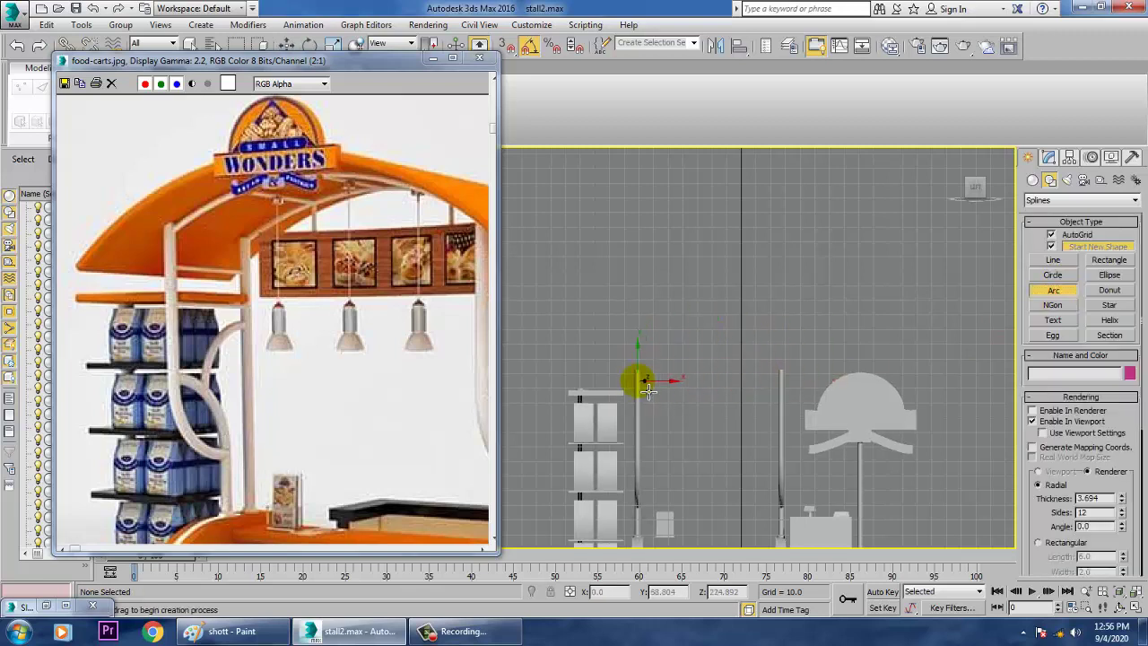
pyautogui.click(1051, 235)
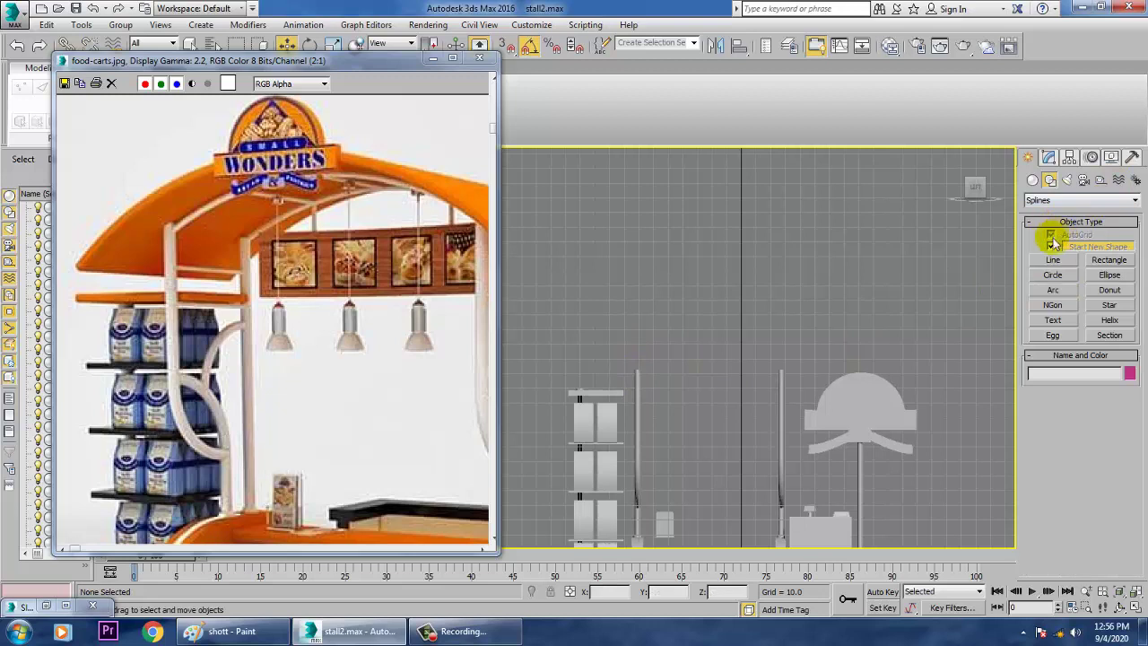
pyautogui.click(1047, 293)
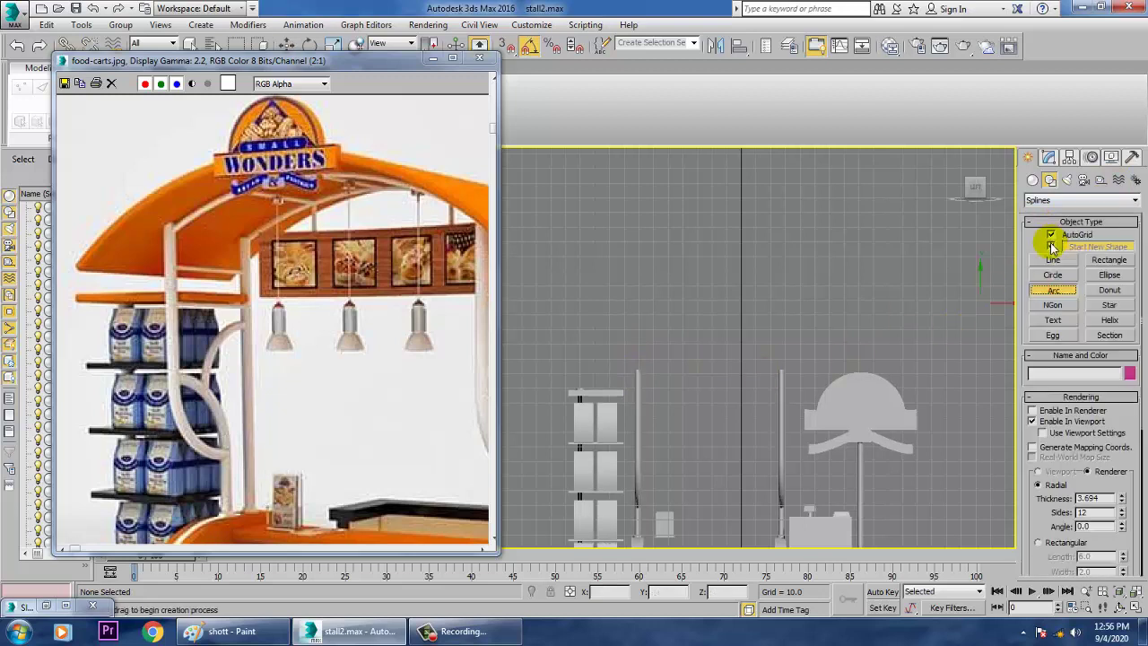
pyautogui.moveTo(639, 373); pyautogui.dragTo(784, 375)
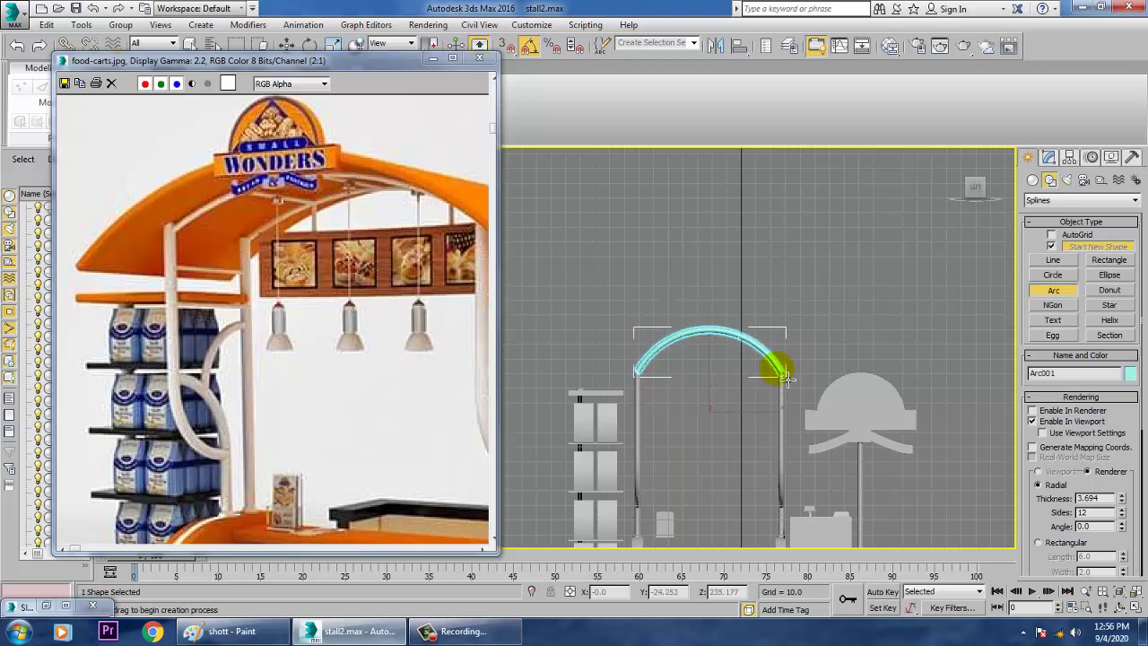
pyautogui.click(775, 369)
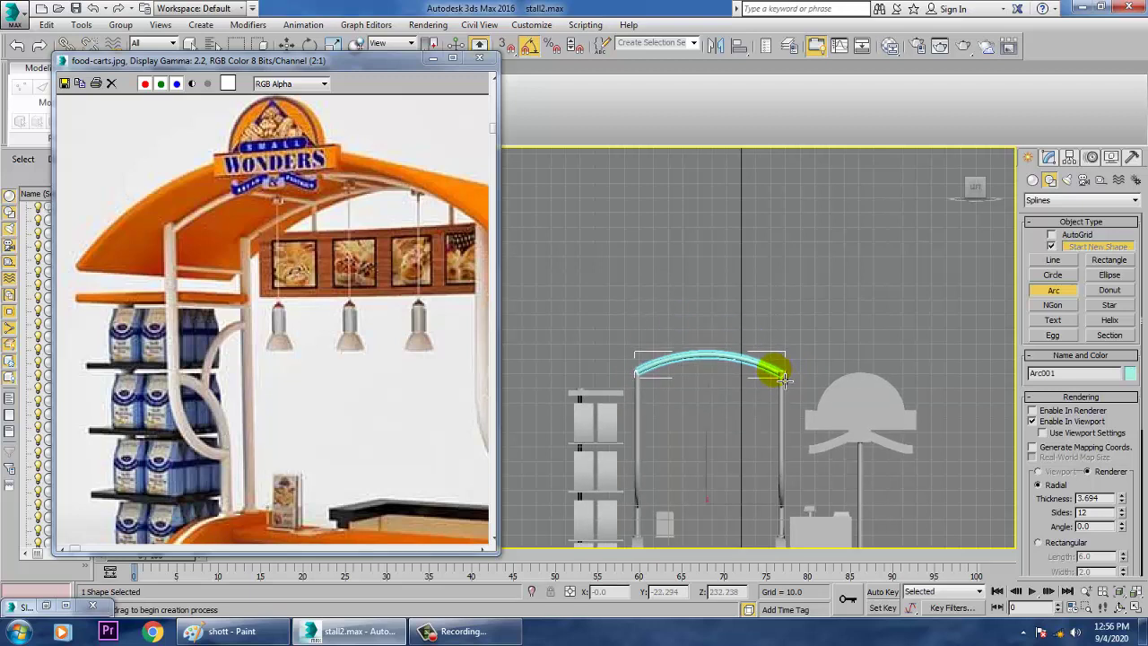
pyautogui.rightClick(778, 376)
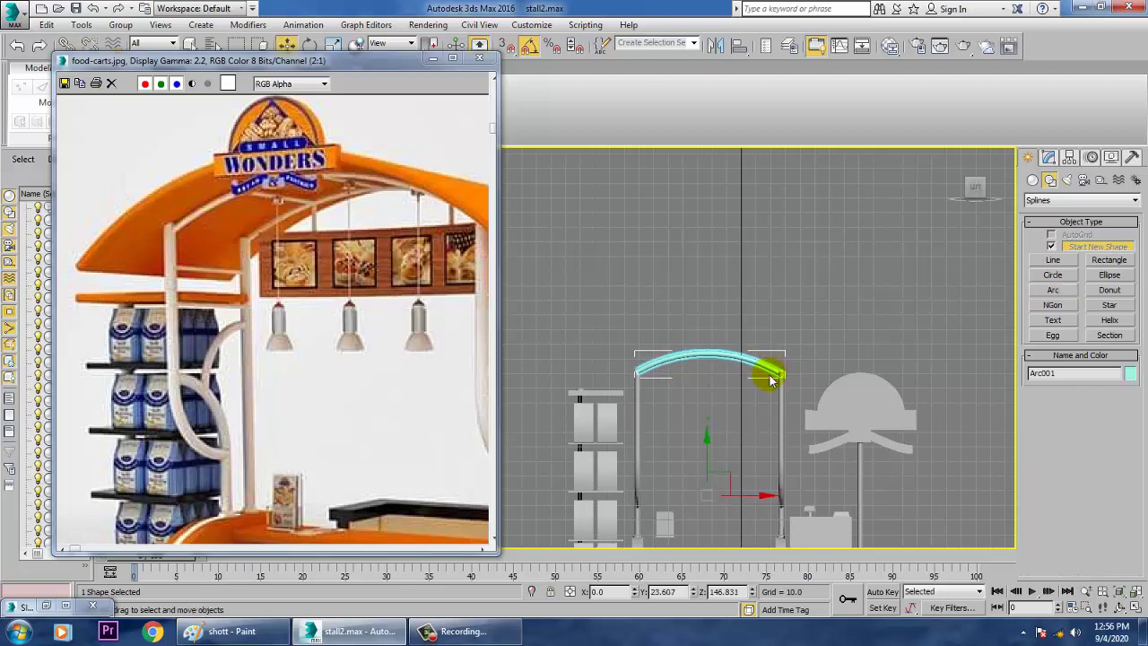
# Reduce the arc's radial rendering thickness to 1.995 to suit the upright poles
pyautogui.scroll(6, 770, 376)
pyautogui.hotkey('alt', 'w')
pyautogui.scroll(-5, 769, 375)
pyautogui.hotkey('alt', 'w')
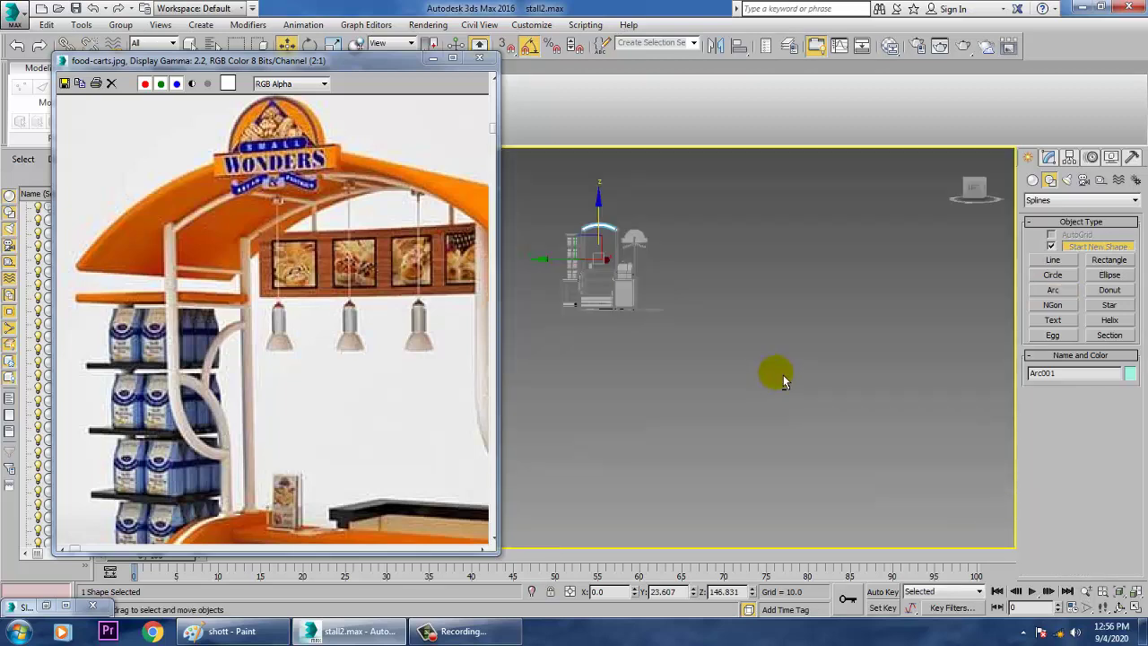
pyautogui.press('z')
pyautogui.keyDown('alt'); pyautogui.moveTo(783, 375); pyautogui.dragTo(747, 372, button='middle'); pyautogui.keyUp('alt')
pyautogui.click(1051, 158)
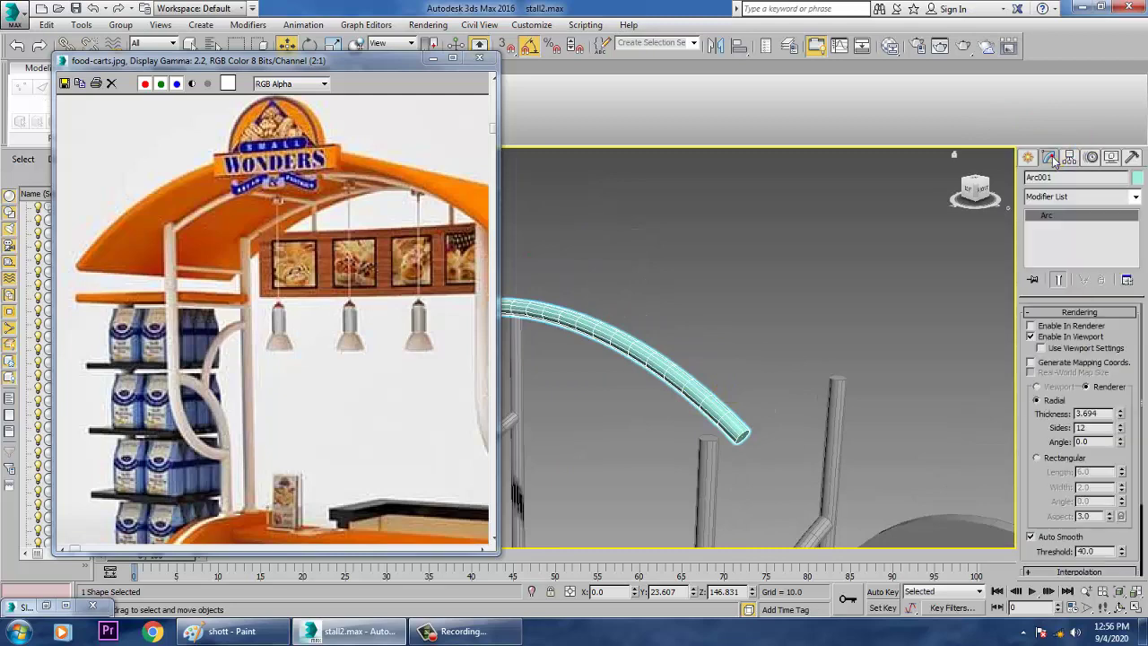
pyautogui.moveTo(1120, 419); pyautogui.dragTo(1141, 457)
pyautogui.keyDown('alt'); pyautogui.moveTo(748, 299); pyautogui.dragTo(672, 313, button='middle'); pyautogui.keyUp('alt')
pyautogui.moveTo(673, 313); pyautogui.dragTo(918, 319, button='middle')
# Center the arc's pivot on the arc itself
pyautogui.click(814, 359)
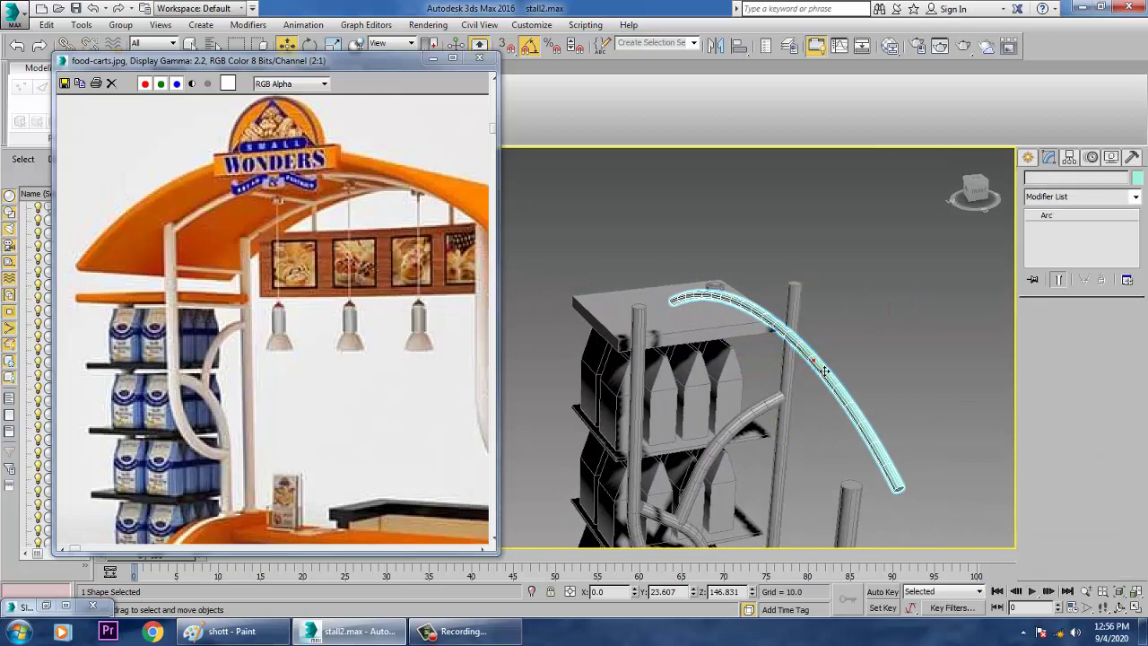
pyautogui.scroll(-4, 828, 349)
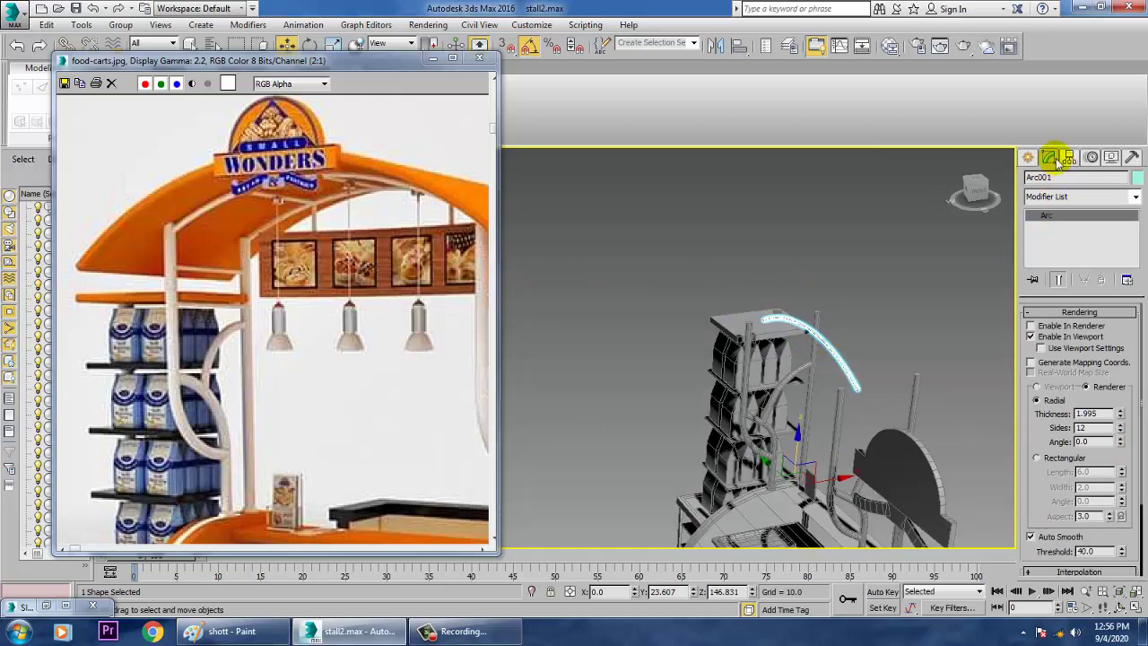
pyautogui.click(1069, 158)
pyautogui.click(1079, 251)
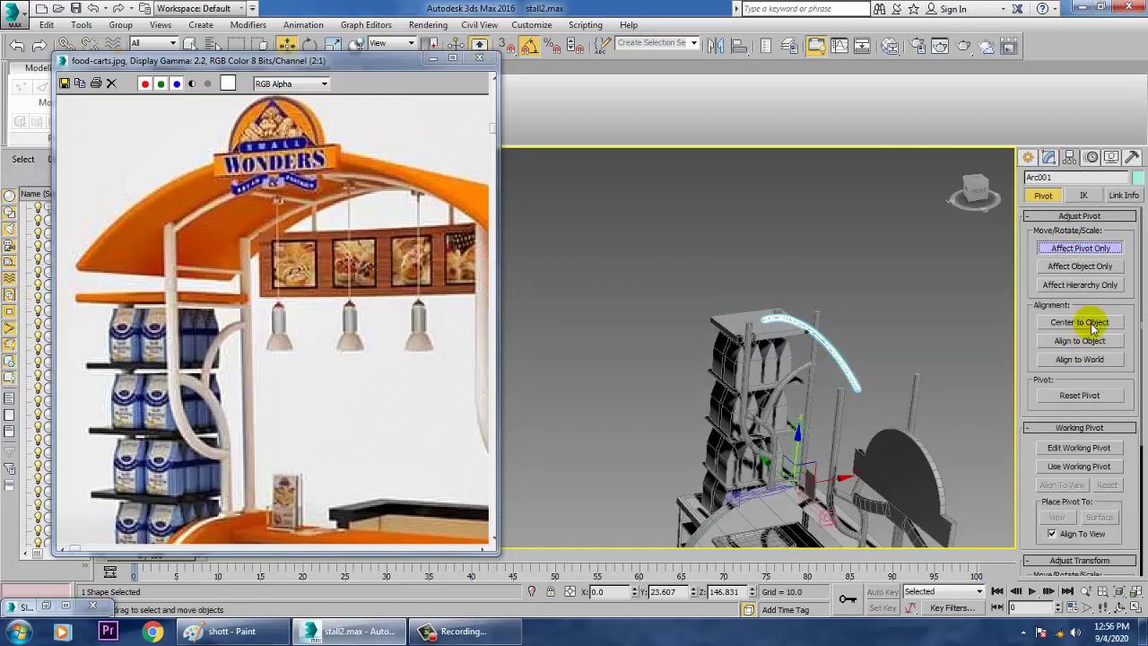
pyautogui.click(1092, 324)
pyautogui.click(1093, 251)
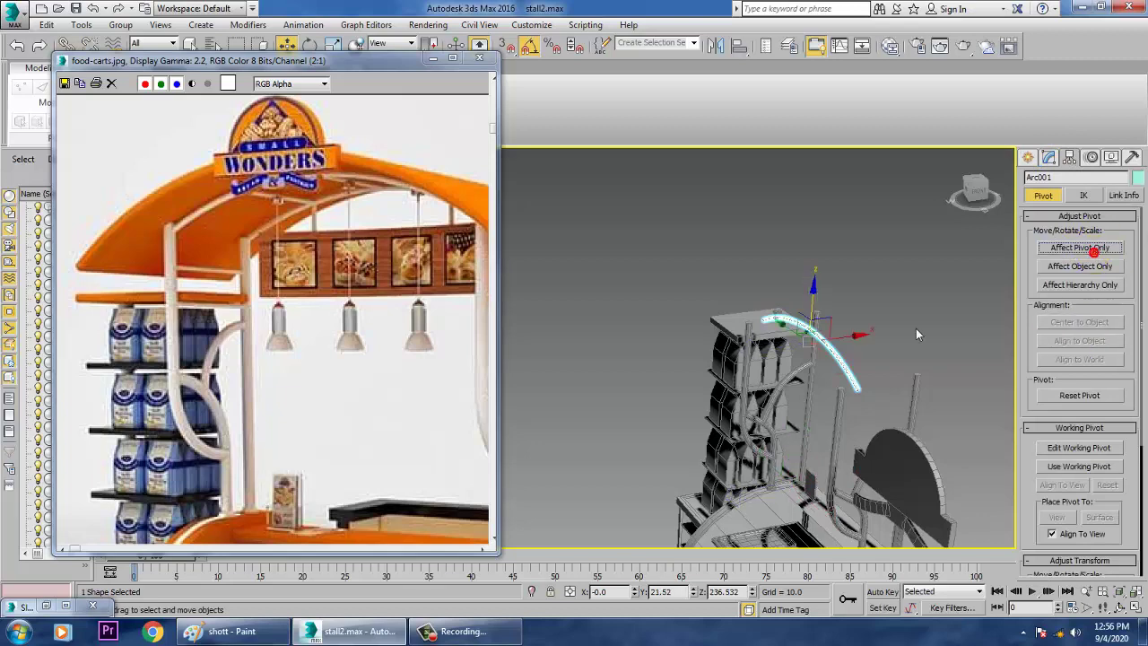
# Move the arc along X to about -9.8, over the nearest pair of poles, and lower it about 3.3 along Z
pyautogui.scroll(5, 782, 362)
pyautogui.moveTo(778, 341); pyautogui.dragTo(736, 353)
pyautogui.keyDown('alt'); pyautogui.moveTo(751, 333); pyautogui.dragTo(859, 312, button='middle'); pyautogui.keyUp('alt')
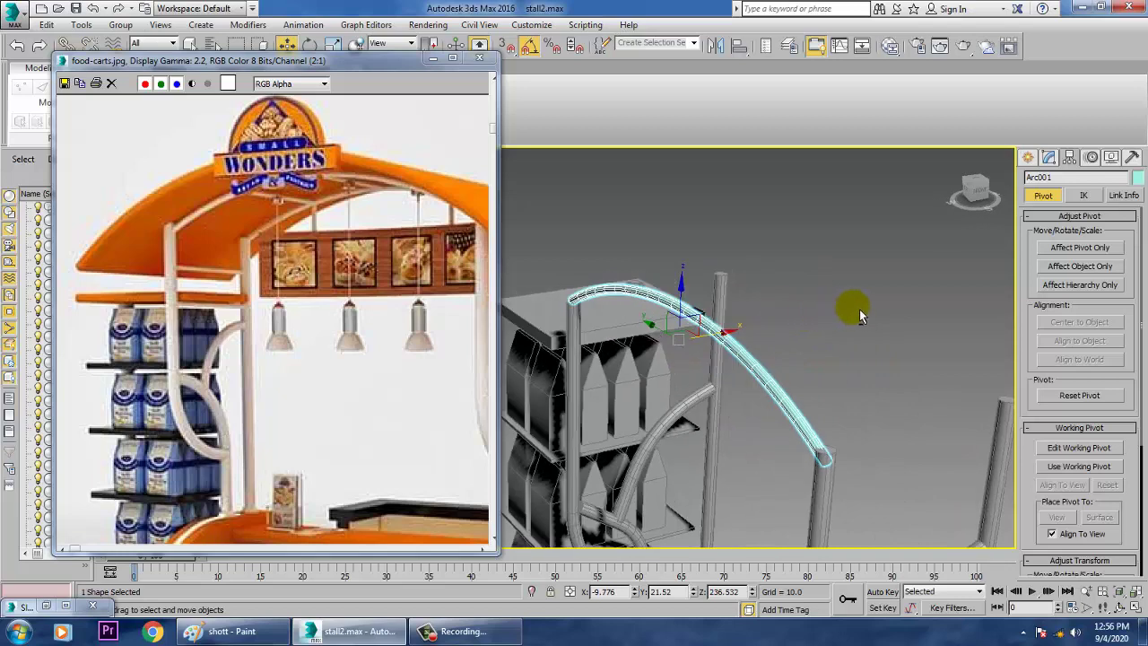
pyautogui.moveTo(780, 312)
pyautogui.keyDown('alt'); pyautogui.mouseDown(button='middle')
pyautogui.moveTo(868, 311)
pyautogui.moveTo(789, 306)
pyautogui.mouseUp(button='middle'); pyautogui.keyUp('alt')
pyautogui.scroll(-3, 804, 324)
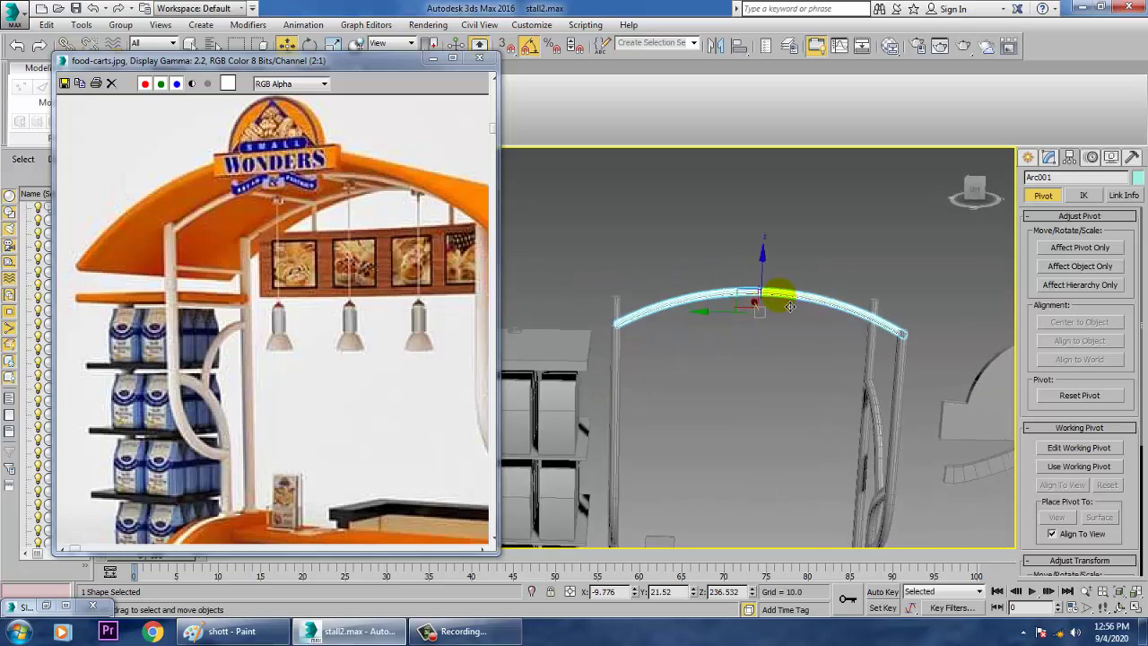
pyautogui.moveTo(770, 285); pyautogui.dragTo(773, 294)
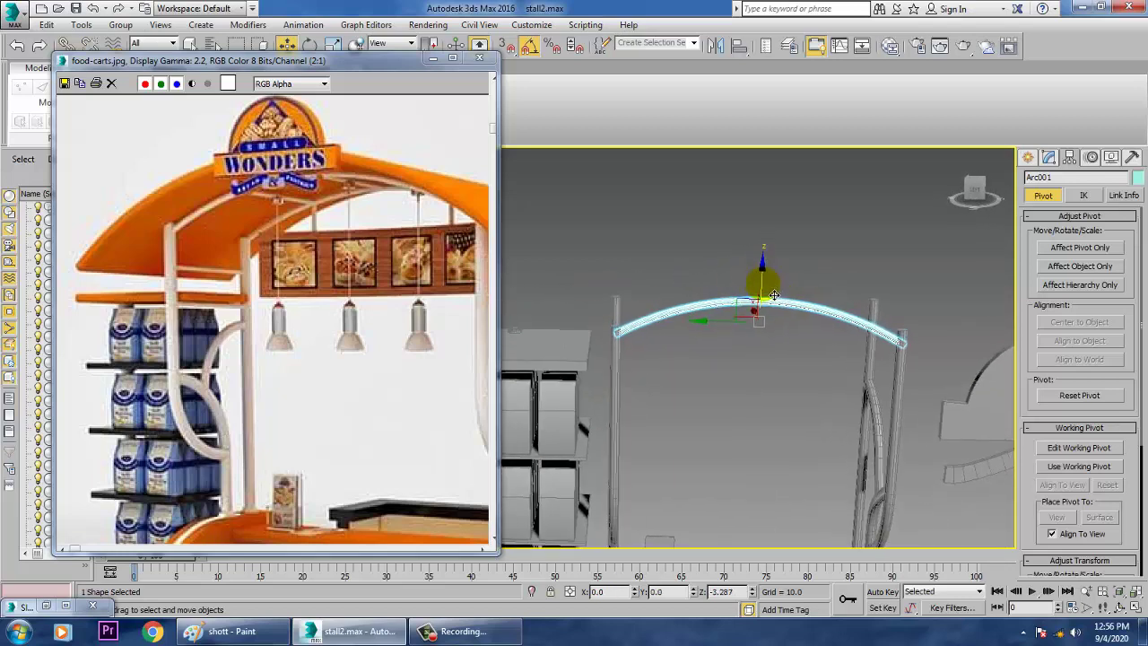
# Nudge the arc to X about -9.3 over its poles and copy it across to the other pair of poles
pyautogui.keyDown('alt'); pyautogui.moveTo(709, 321); pyautogui.dragTo(735, 343, button='middle'); pyautogui.keyUp('alt')
pyautogui.moveTo(741, 312); pyautogui.dragTo(739, 314)
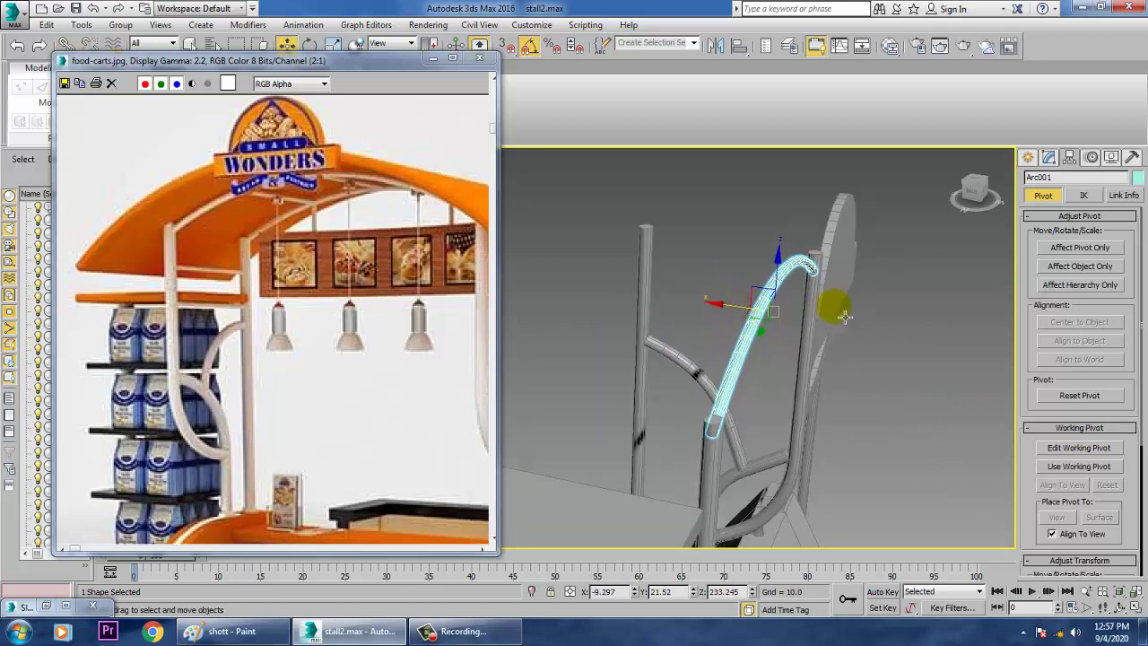
pyautogui.moveTo(812, 358); pyautogui.dragTo(929, 349, button='middle')
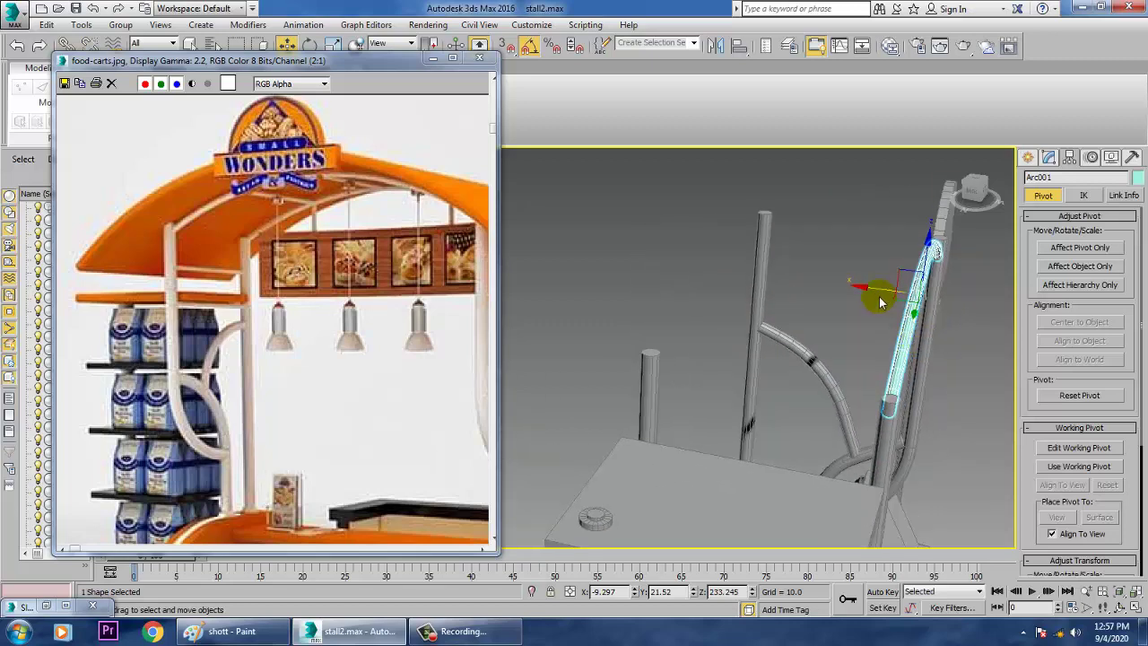
pyautogui.keyDown('shift'); pyautogui.moveTo(879, 294); pyautogui.dragTo(680, 302); pyautogui.keyUp('shift')
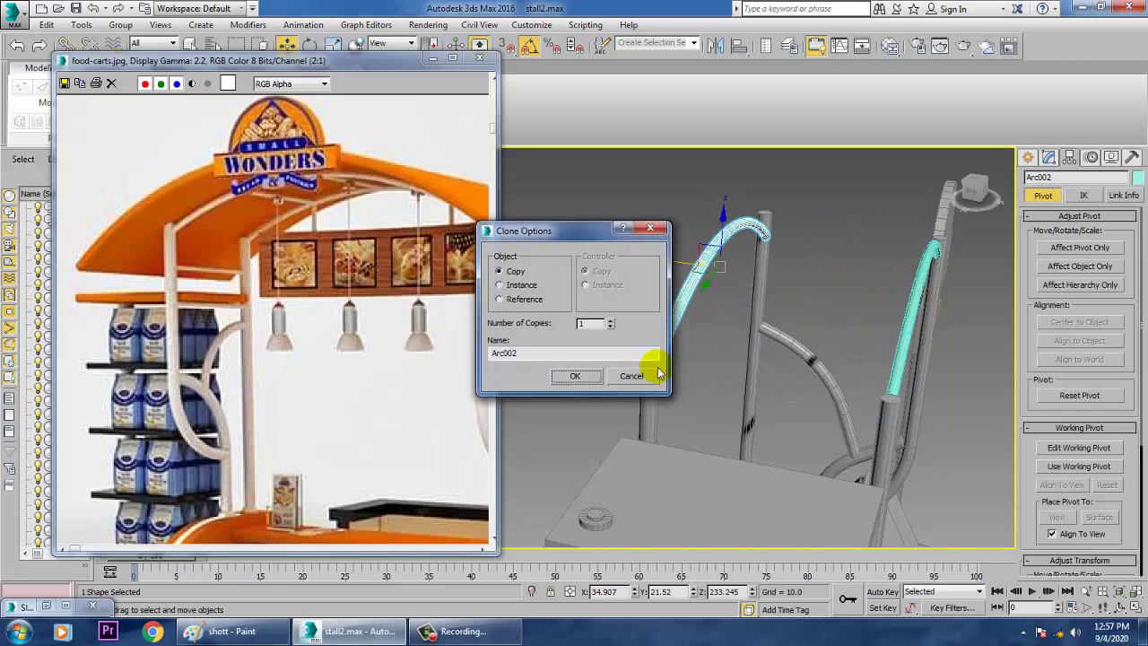
pyautogui.click(577, 375)
# Move the copied arc along X to about 35.5, in line with its own poles
pyautogui.press('z')
pyautogui.moveTo(577, 380)
pyautogui.keyDown('alt'); pyautogui.mouseDown(button='middle')
pyautogui.moveTo(642, 379)
pyautogui.moveTo(687, 302)
pyautogui.moveTo(650, 191)
pyautogui.moveTo(692, 335)
pyautogui.moveTo(710, 315)
pyautogui.moveTo(799, 353)
pyautogui.moveTo(771, 365)
pyautogui.mouseUp(button='middle'); pyautogui.keyUp('alt')
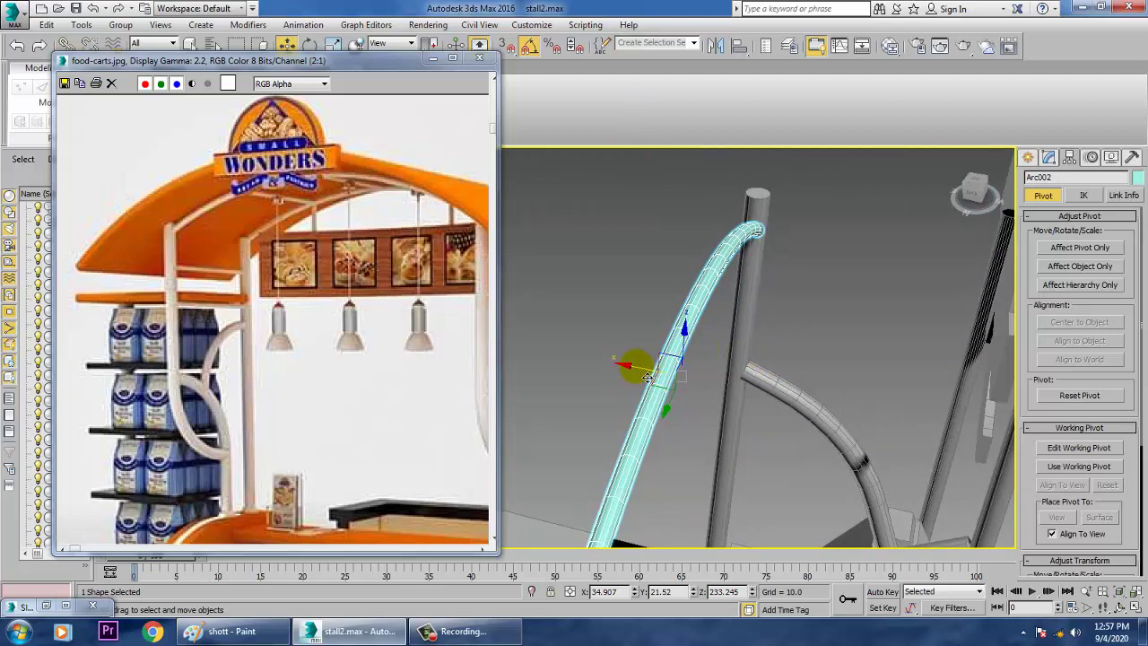
pyautogui.moveTo(645, 375); pyautogui.dragTo(634, 369)
pyautogui.scroll(-6, 700, 365)
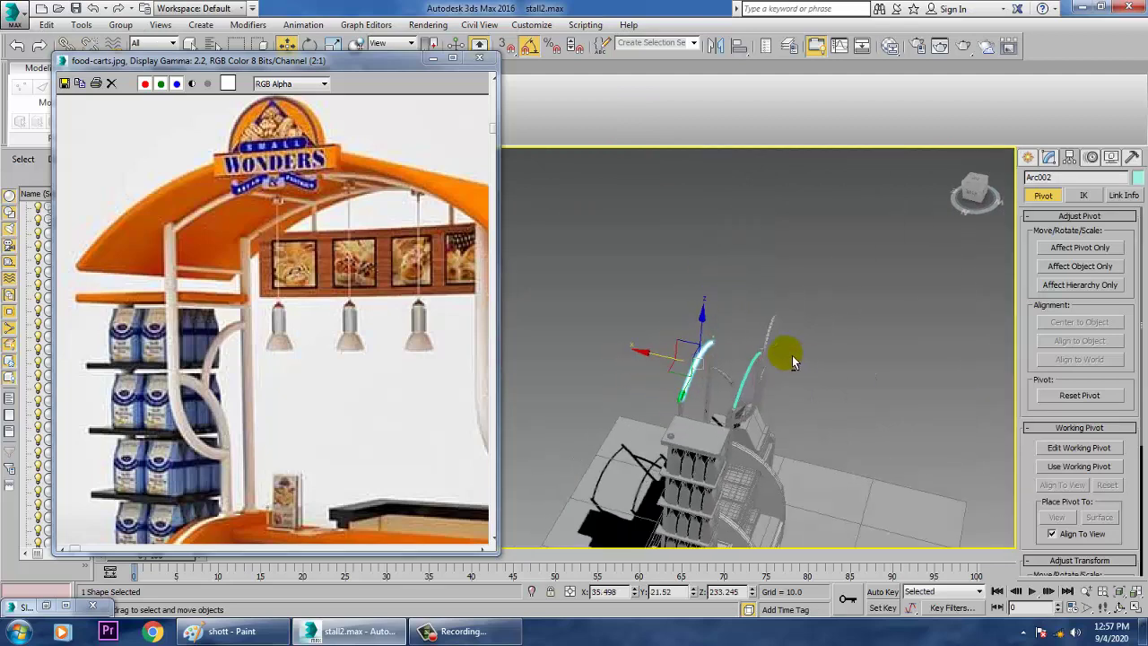
# Select all objects in the scene and set their object color to the grey custom color
pyautogui.keyDown('alt'); pyautogui.moveTo(793, 361); pyautogui.dragTo(544, 186, button='middle'); pyautogui.keyUp('alt')
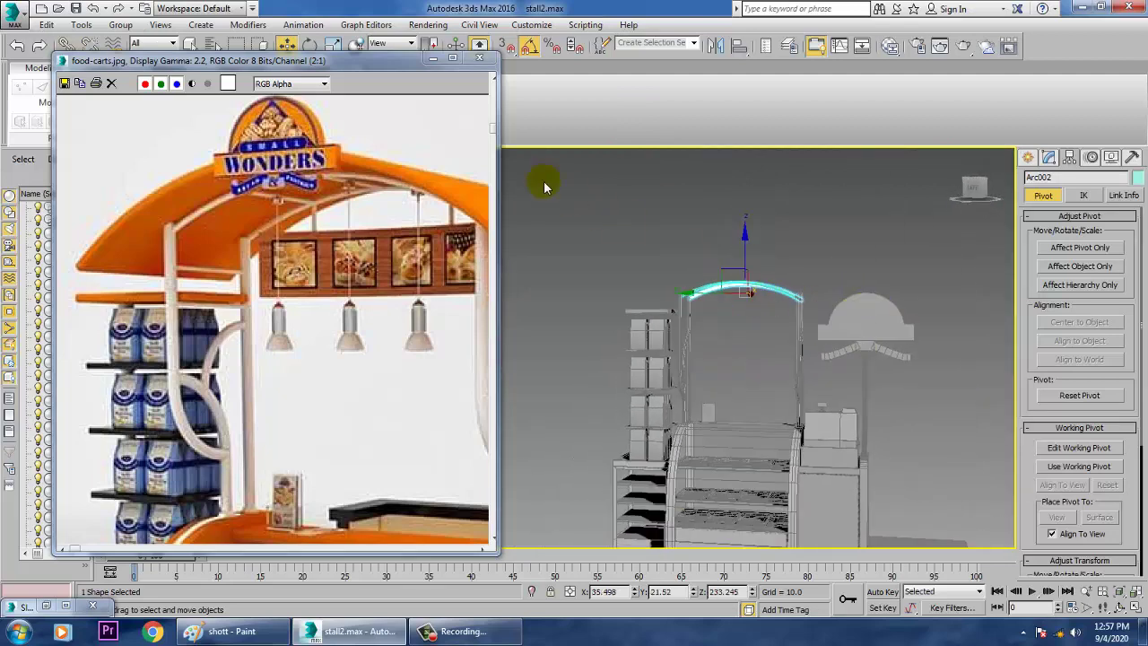
pyautogui.moveTo(955, 565); pyautogui.dragTo(964, 563)
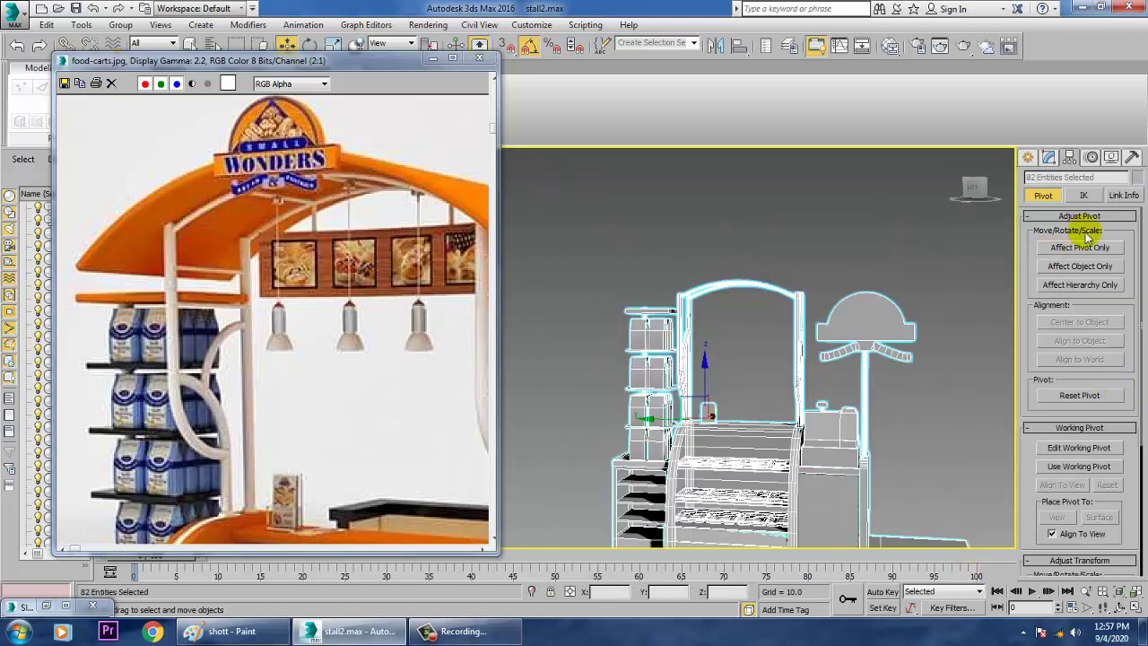
pyautogui.click(1137, 179)
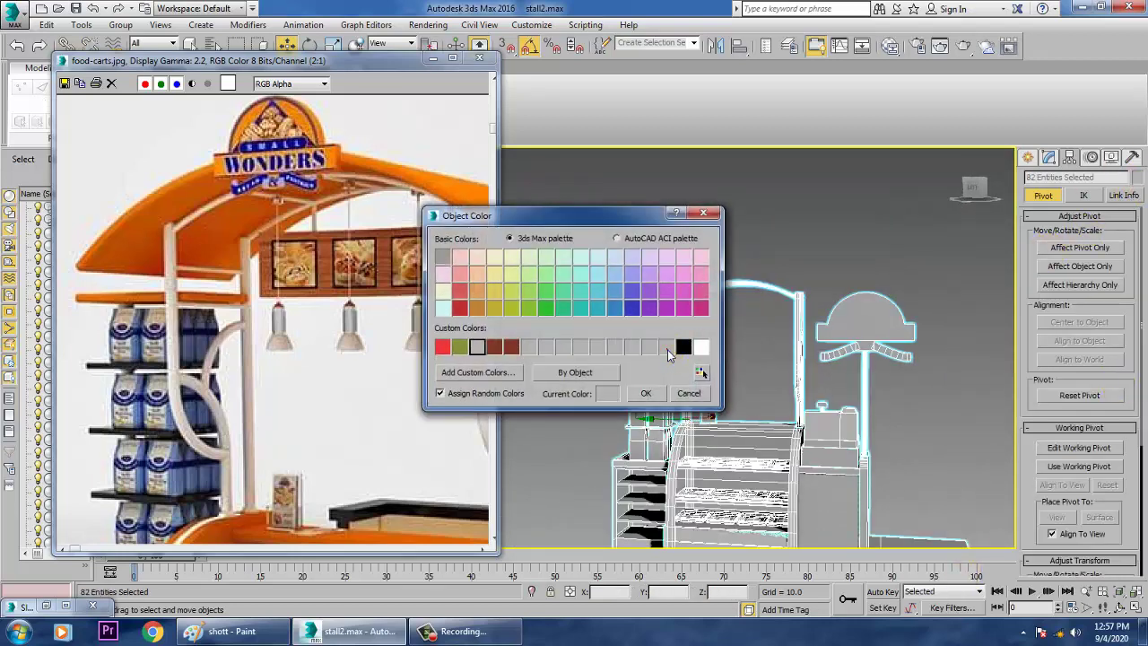
pyautogui.click(645, 393)
pyautogui.click(812, 239)
# Compare the whole cart model with the full reference image, examining the display case, shelf rack and pole frame
pyautogui.keyDown('alt'); pyautogui.moveTo(813, 238); pyautogui.dragTo(778, 419, button='middle'); pyautogui.keyUp('alt')
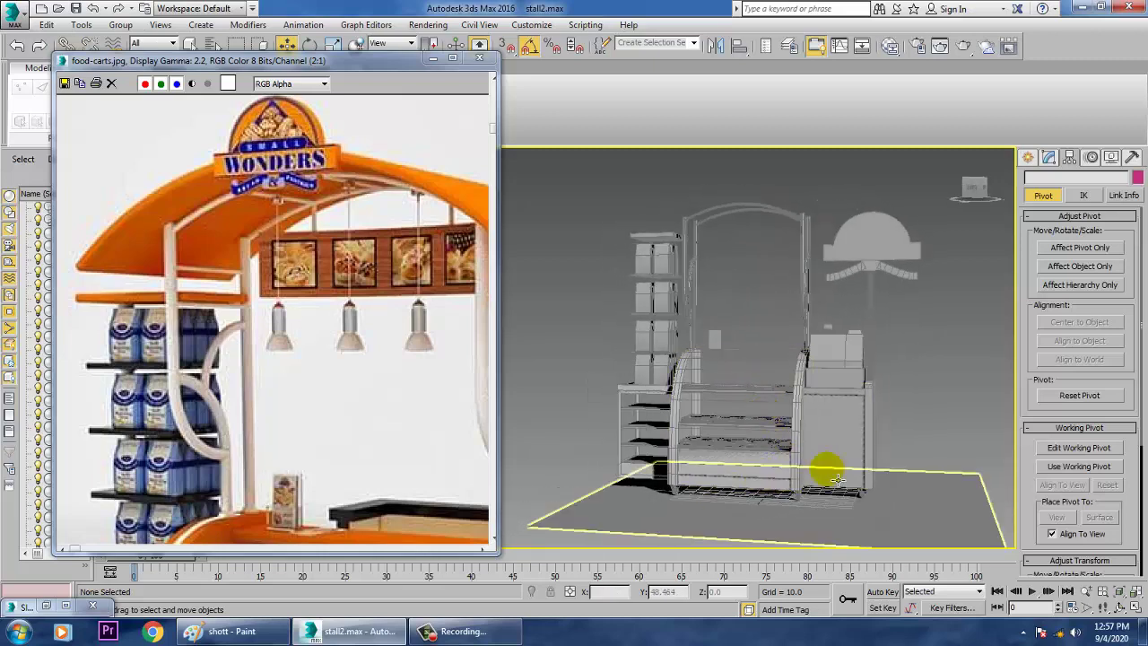
pyautogui.keyDown('alt'); pyautogui.moveTo(850, 474); pyautogui.dragTo(844, 469, button='middle'); pyautogui.keyUp('alt')
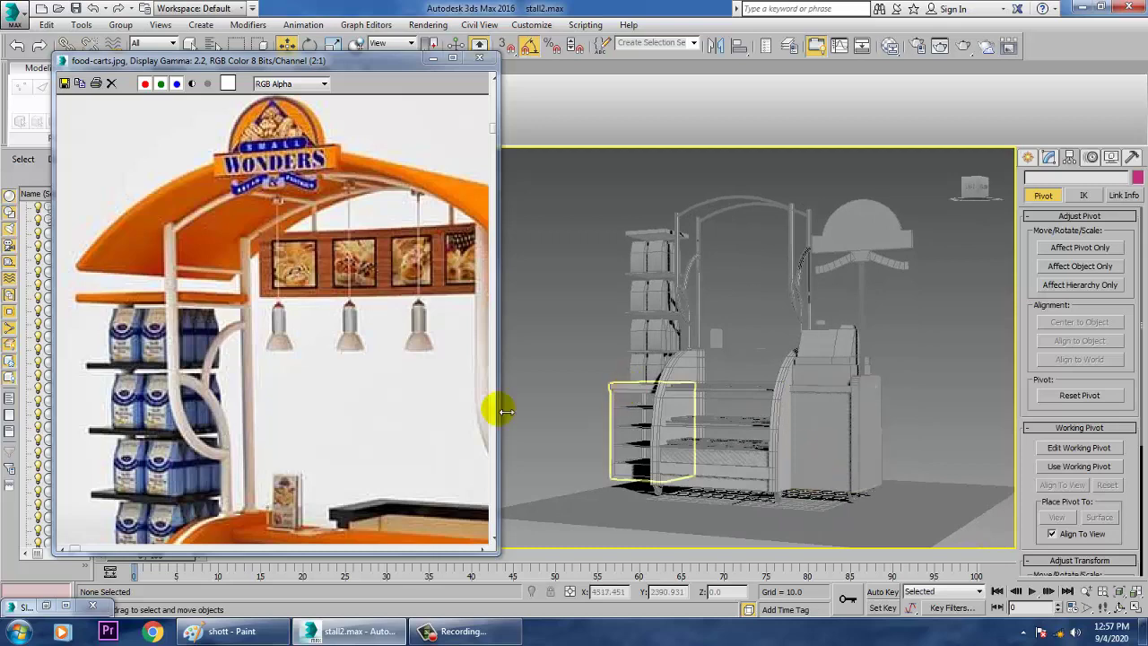
pyautogui.moveTo(282, 440); pyautogui.dragTo(326, 262, button='middle')
pyautogui.scroll(-1, 325, 239)
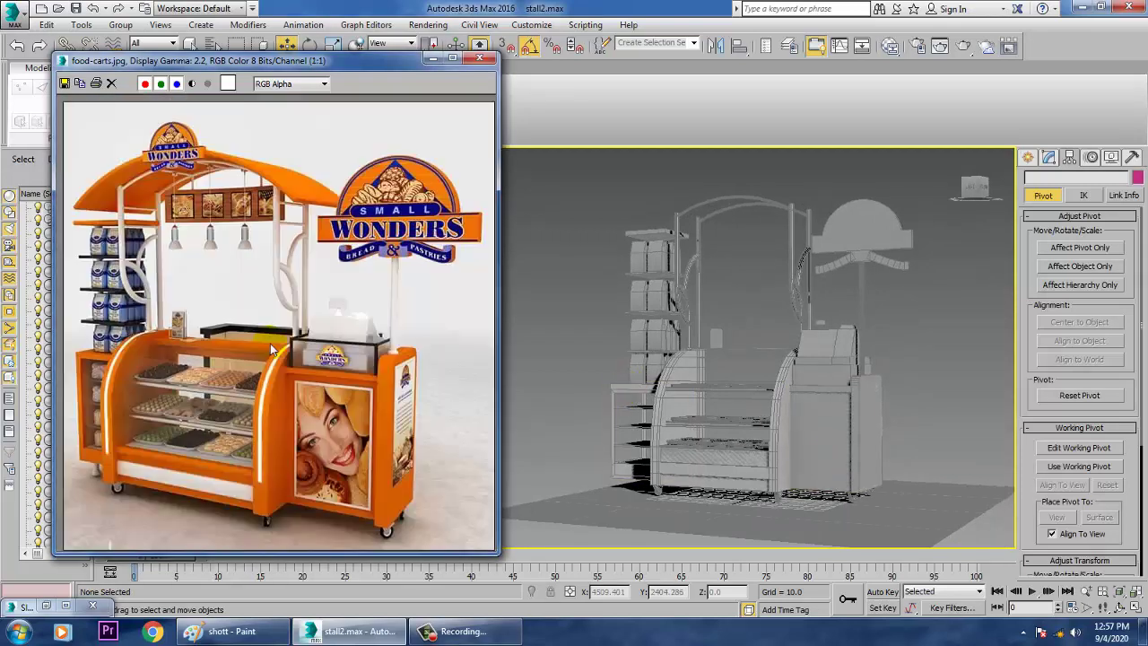
pyautogui.scroll(-2, 798, 426)
pyautogui.moveTo(798, 426); pyautogui.dragTo(798, 441, button='middle')
pyautogui.scroll(2, 686, 481)
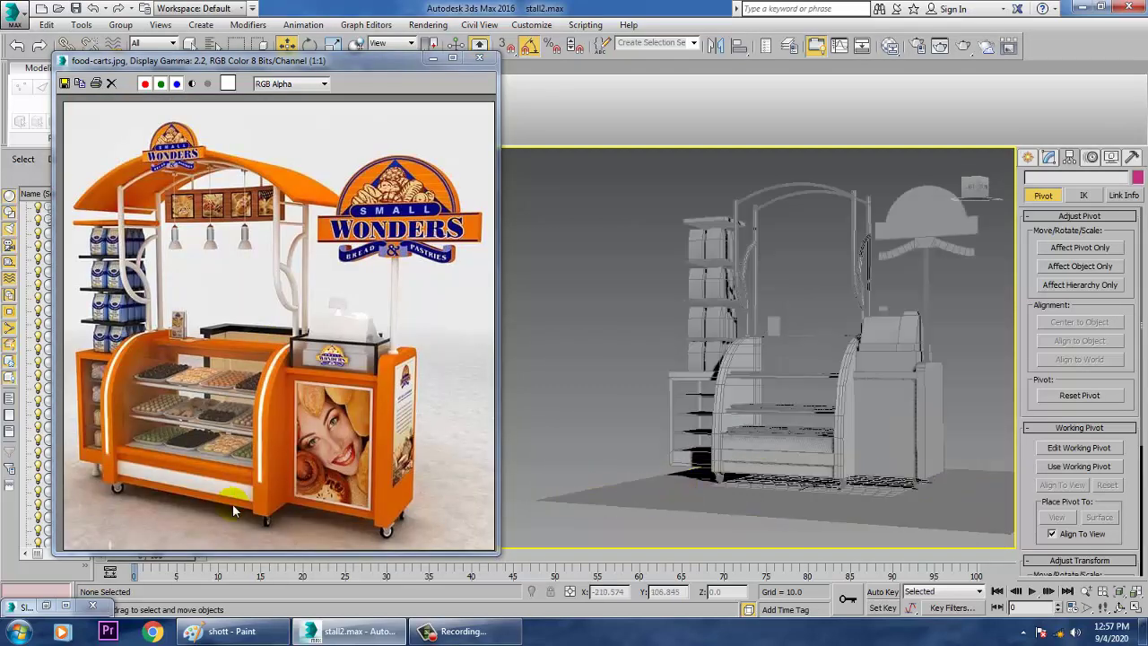
pyautogui.click(231, 505)
pyautogui.scroll(8, 797, 456)
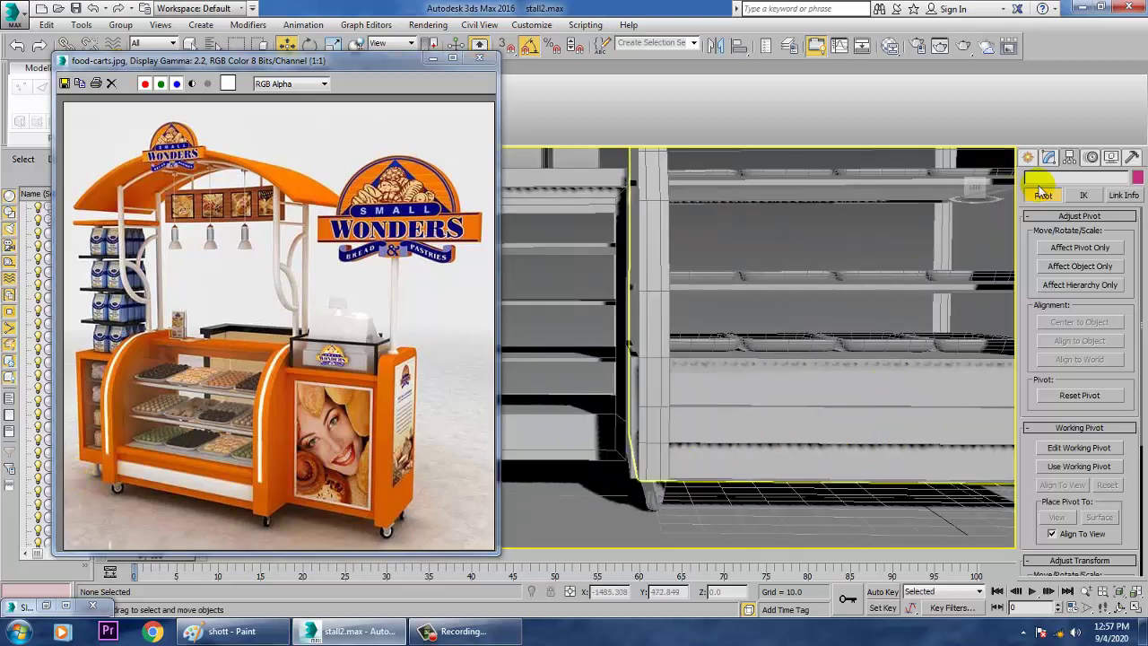
pyautogui.click(1028, 157)
pyautogui.scroll(-10, 834, 372)
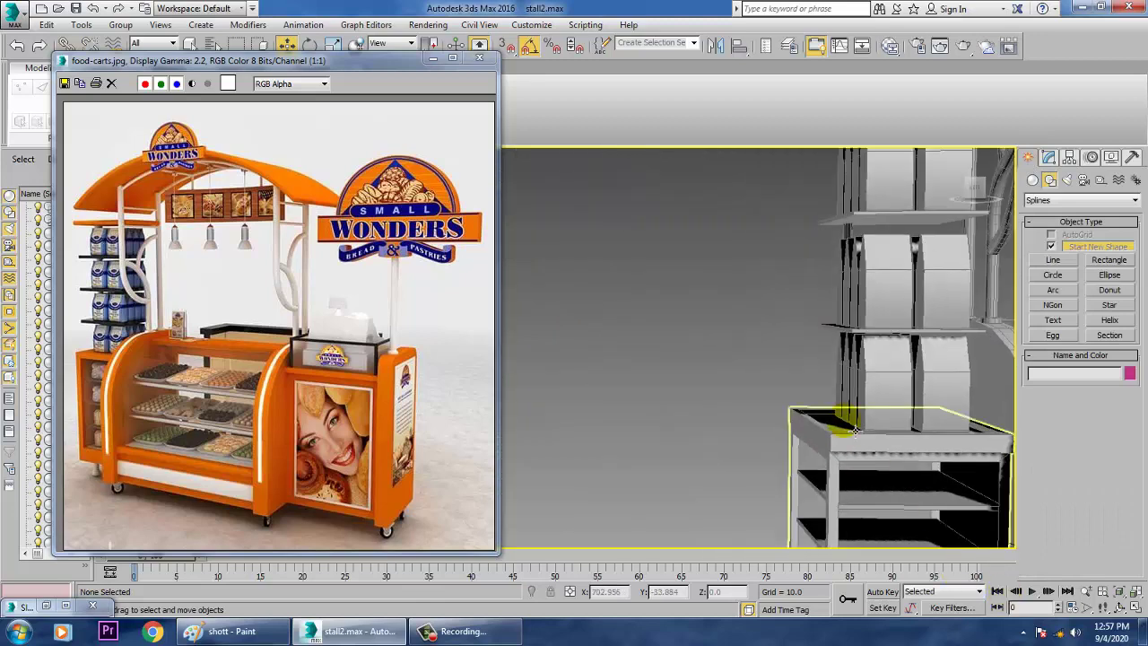
pyautogui.keyDown('alt'); pyautogui.moveTo(831, 353); pyautogui.dragTo(887, 358, button='middle'); pyautogui.keyUp('alt')
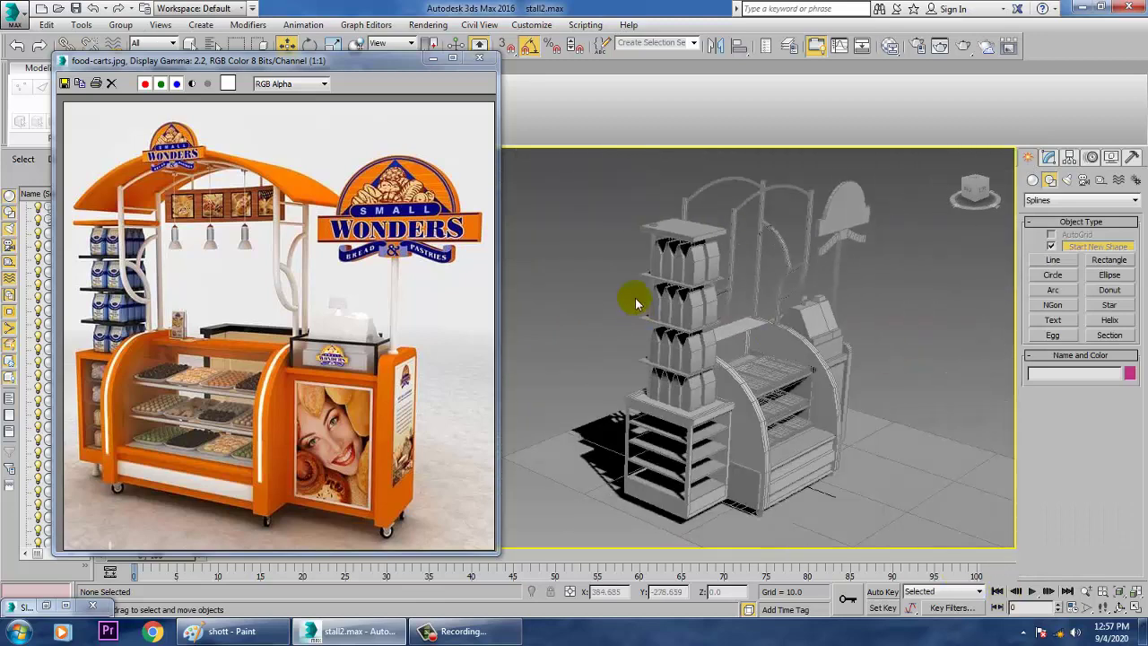
# Copy the shelf rack's vertical pole out along X to about -71.3, clear of the cart, ready for vertex editing
pyautogui.click(662, 247)
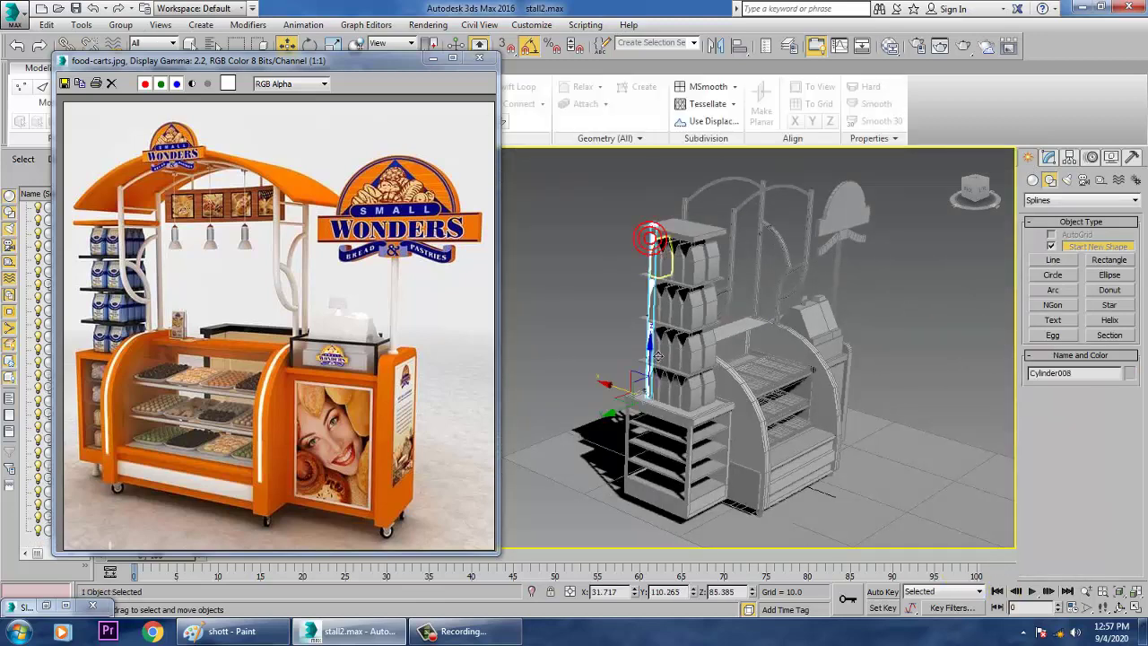
pyautogui.moveTo(625, 399)
pyautogui.keyDown('shift'); pyautogui.mouseDown()
pyautogui.moveTo(725, 448)
pyautogui.moveTo(822, 391)
pyautogui.moveTo(816, 358)
pyautogui.mouseUp(); pyautogui.keyUp('shift')
pyautogui.click(568, 374)
pyautogui.press('1')
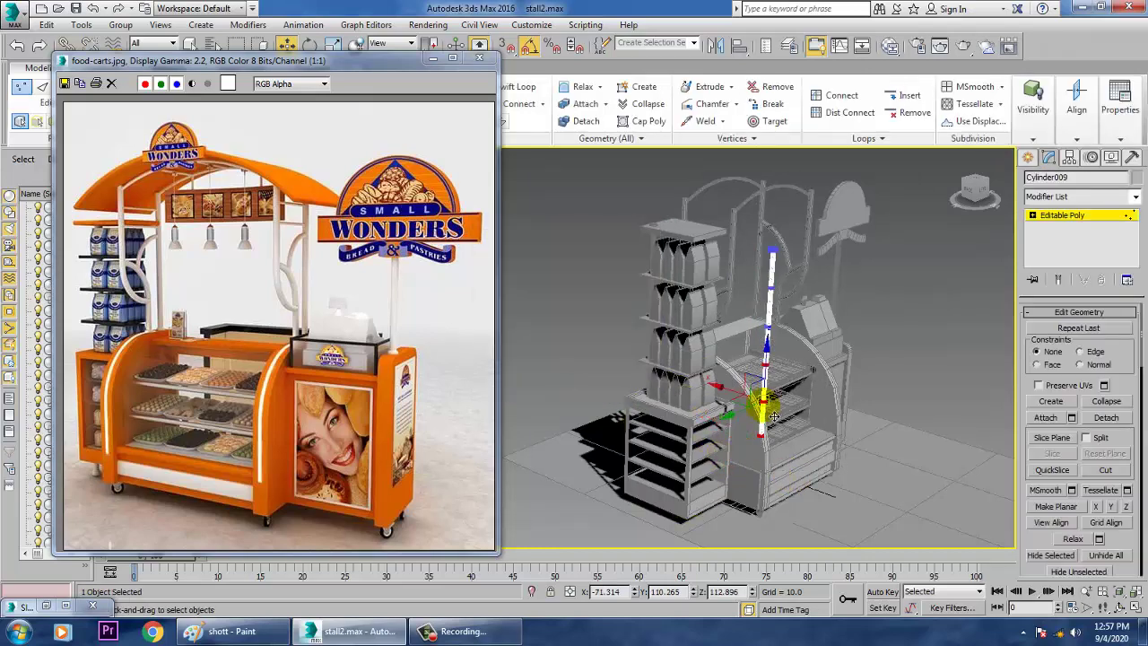
pyautogui.click(1033, 215)
pyautogui.click(1056, 238)
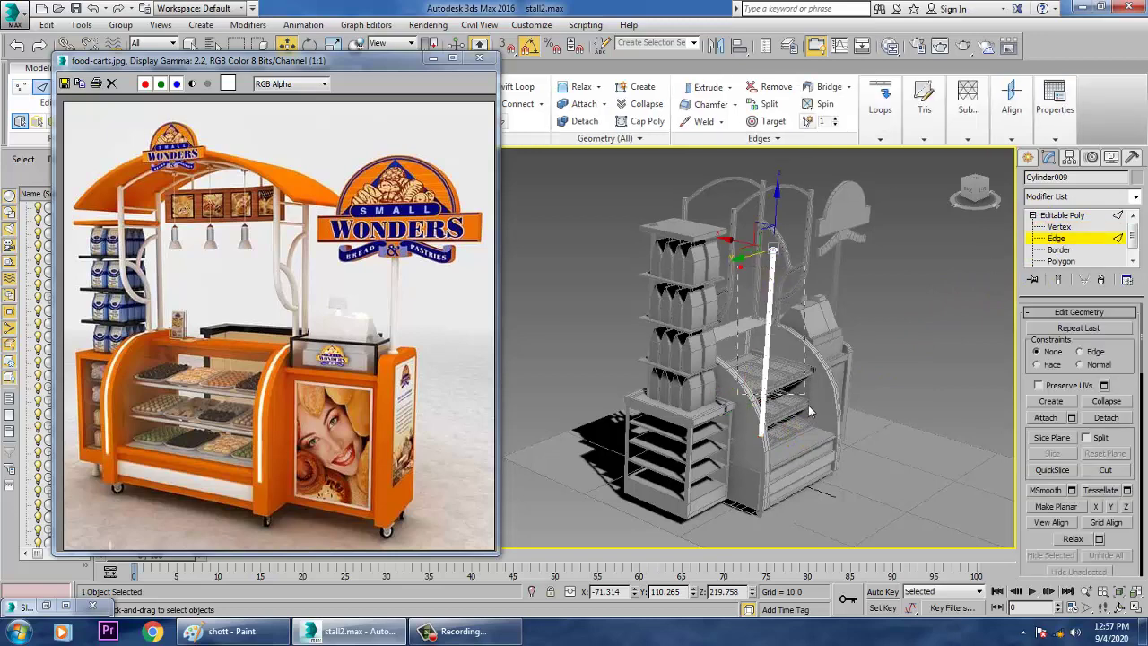
pyautogui.moveTo(810, 416); pyautogui.dragTo(809, 392)
pyautogui.moveTo(795, 395); pyautogui.dragTo(804, 440, button='middle')
pyautogui.click(896, 453)
pyautogui.scroll(3, 843, 386)
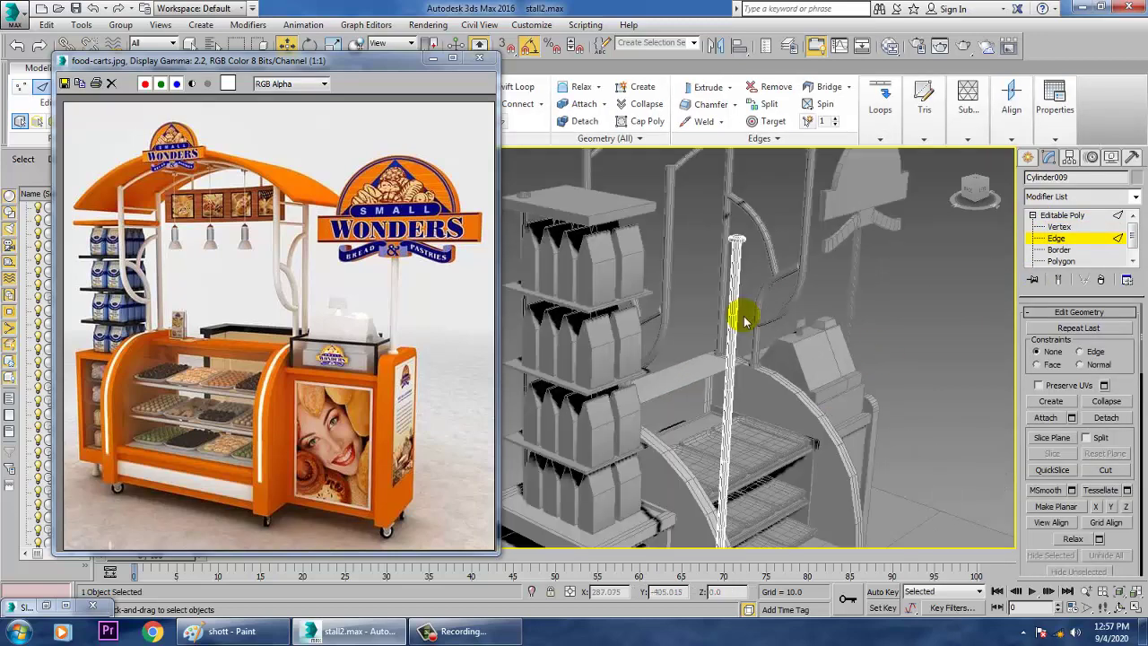
pyautogui.scroll(2, 731, 322)
pyautogui.scroll(2, 728, 320)
pyautogui.scroll(2, 744, 315)
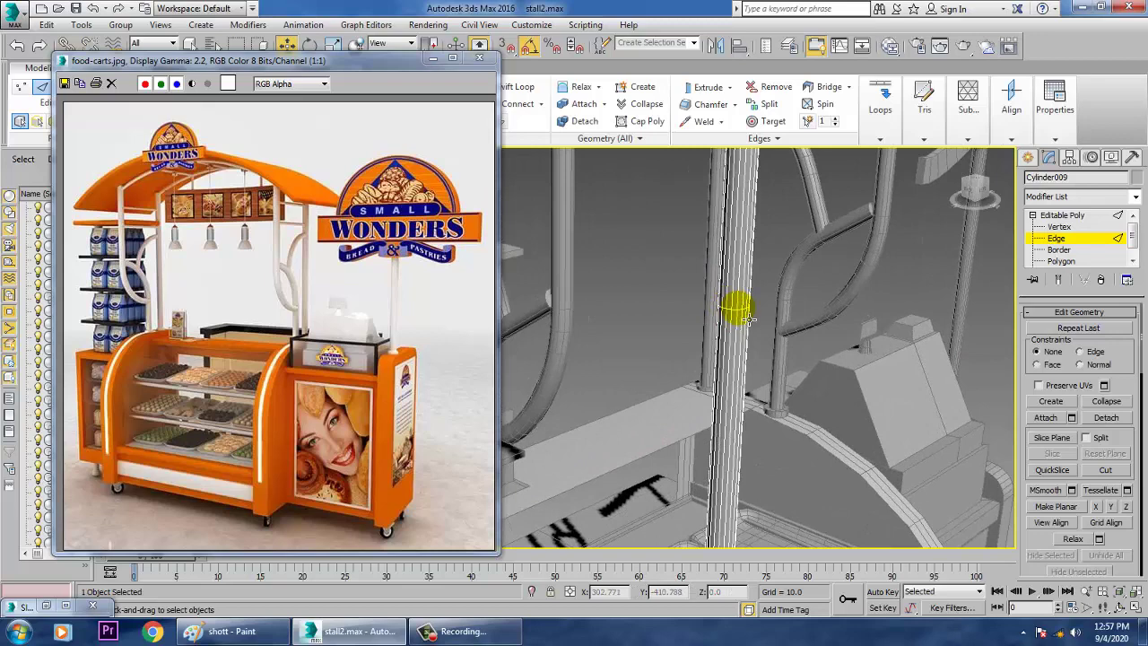
pyautogui.doubleClick(737, 308)
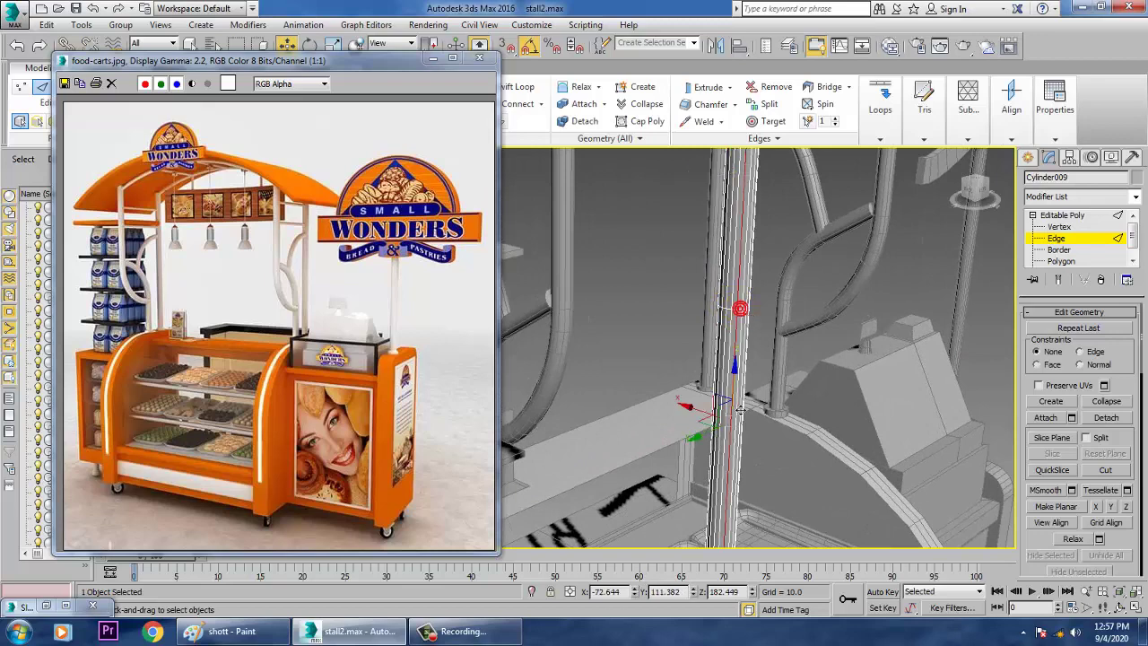
pyautogui.scroll(3, 739, 351)
pyautogui.press('z')
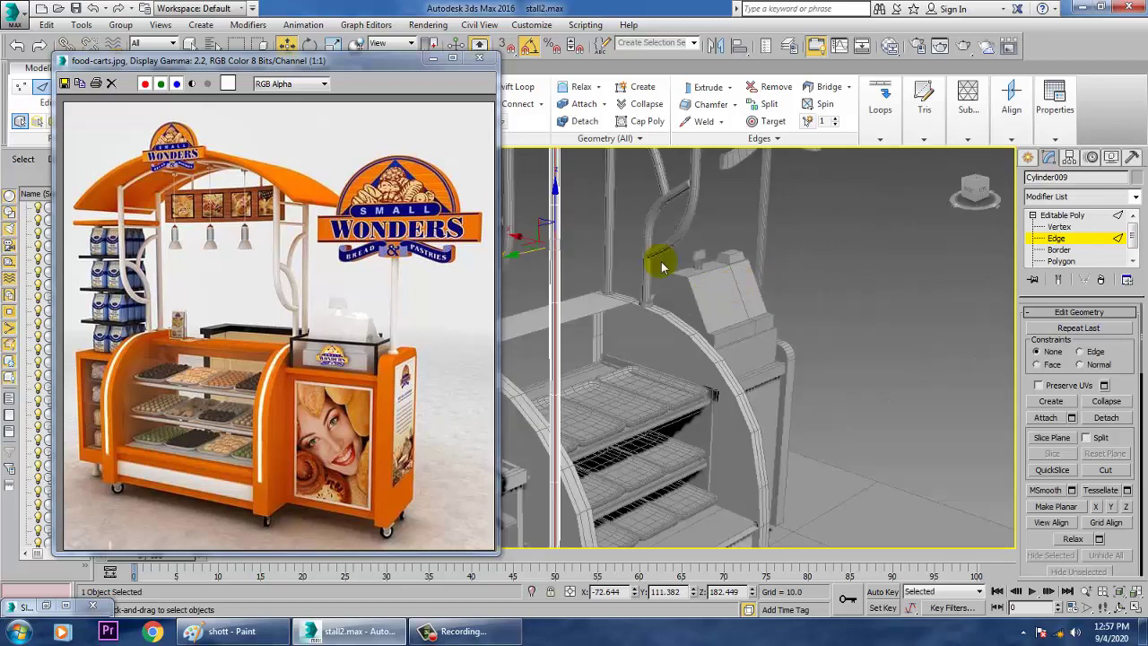
# Show the copied pole enlarged in a maximized Front view and clear its edge selection
pyautogui.hotkey('alt', 'w')
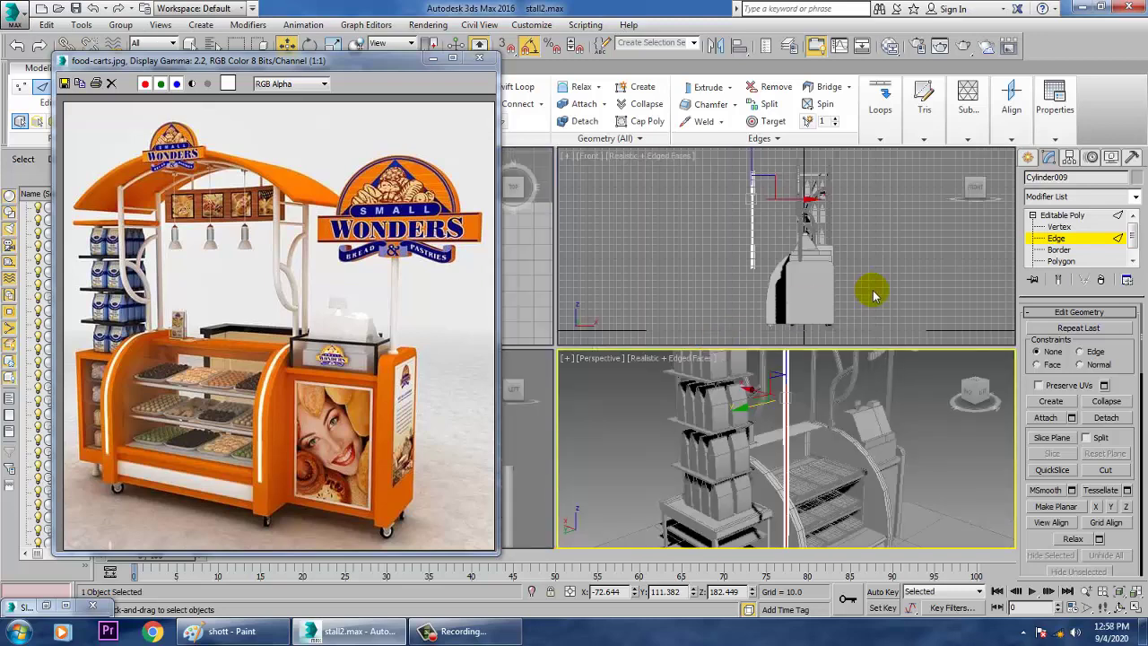
pyautogui.rightClick(887, 292)
pyautogui.hotkey('alt', 'w')
pyautogui.press('z')
pyautogui.moveTo(679, 316); pyautogui.dragTo(787, 378, button='middle')
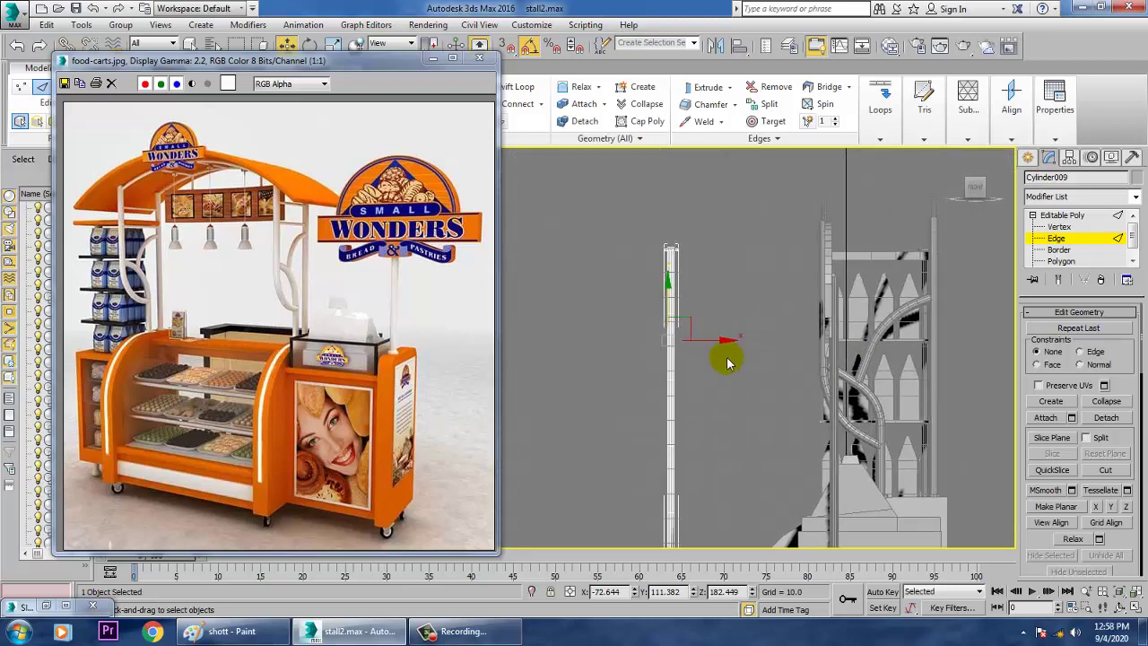
pyautogui.click(727, 360)
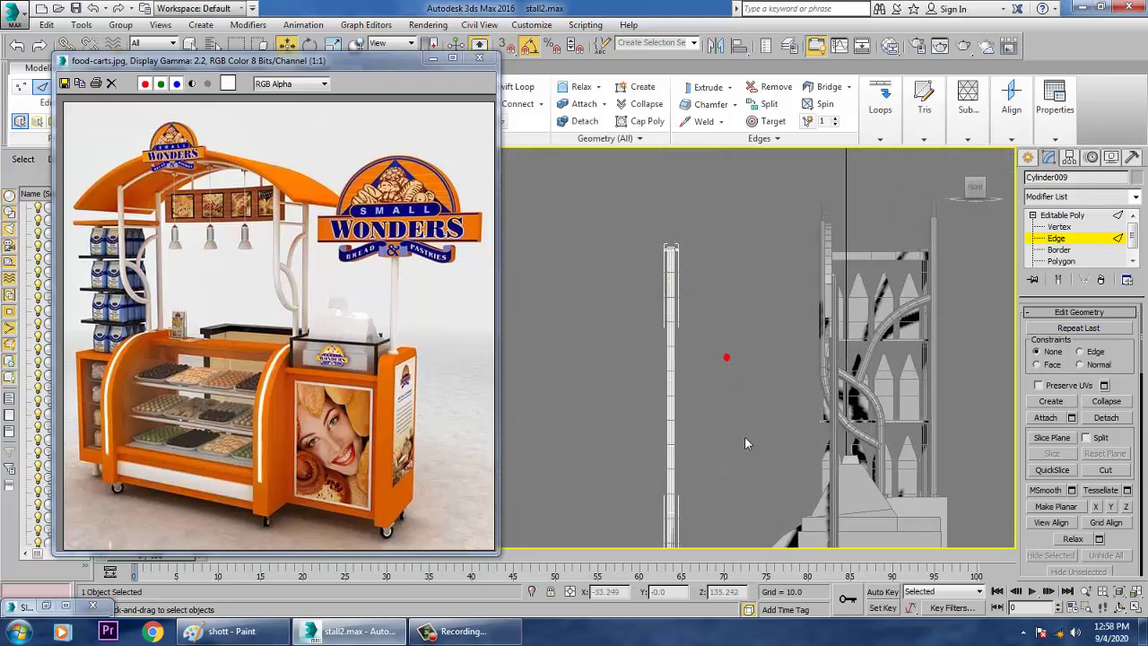
# Select the vertices of the four intermediate rings along the copied pole, leaving both ends unselected
pyautogui.click(1061, 227)
pyautogui.click(1061, 238)
pyautogui.click(1062, 227)
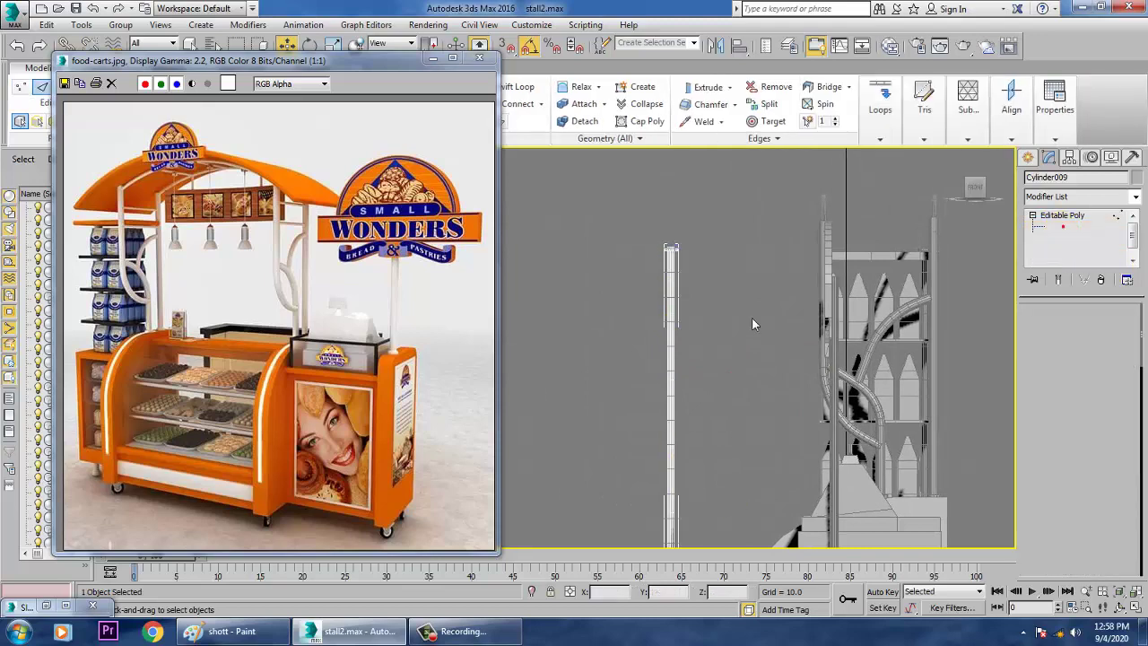
pyautogui.press('1')
pyautogui.click(1066, 240)
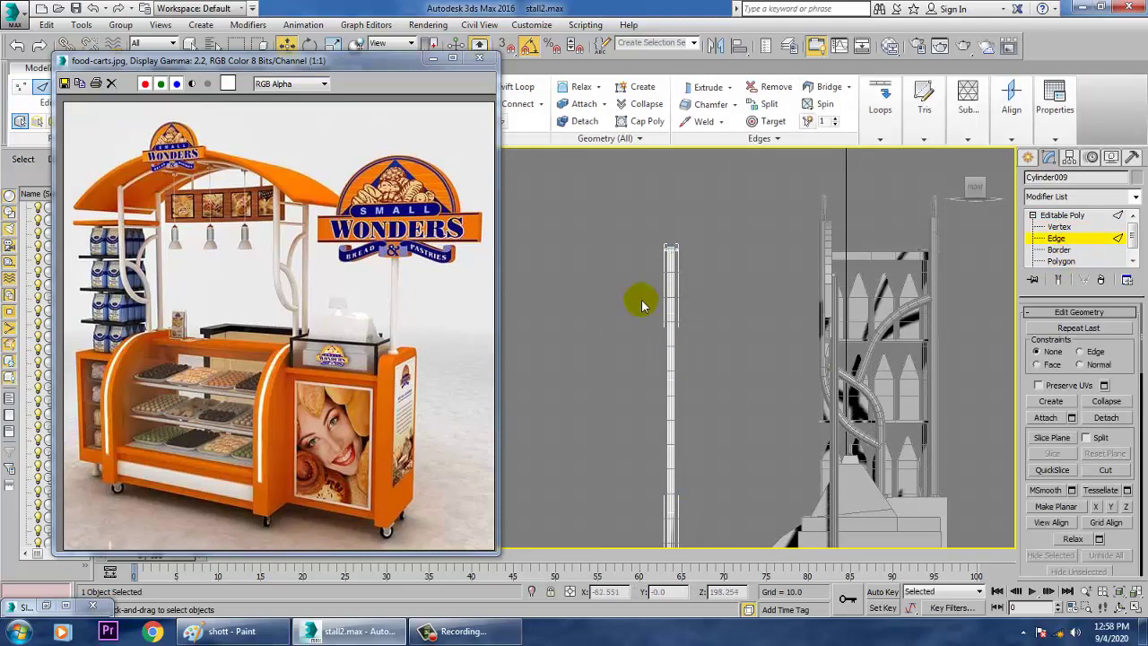
pyautogui.moveTo(645, 300); pyautogui.dragTo(704, 348)
pyautogui.press('1')
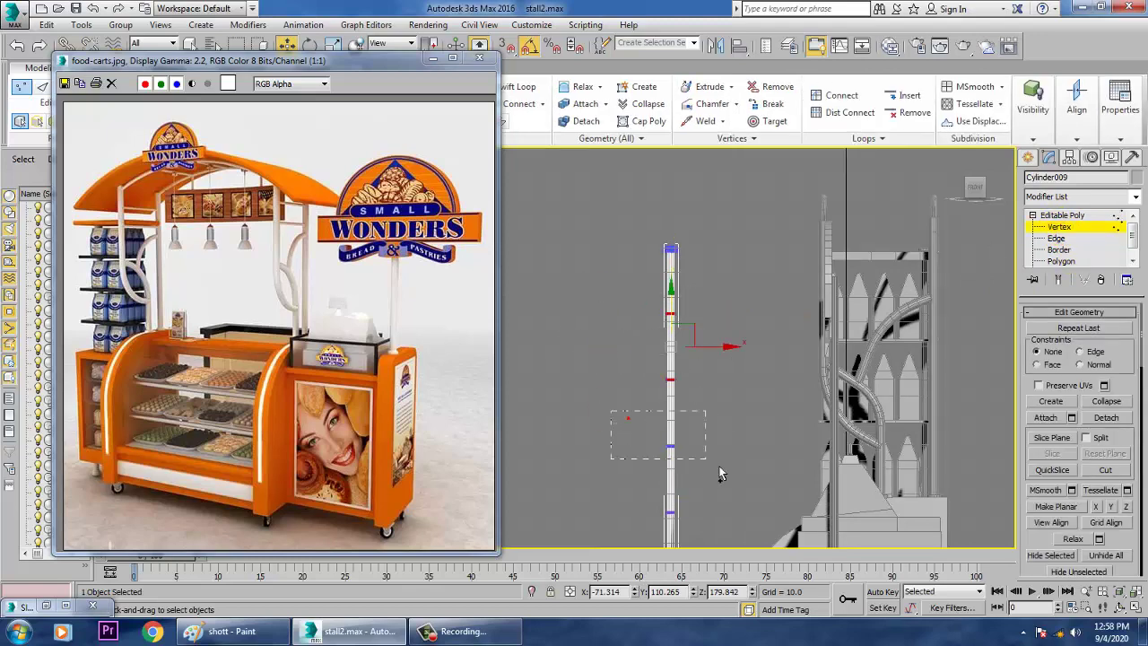
pyautogui.keyDown('ctrl'); pyautogui.moveTo(719, 466); pyautogui.dragTo(721, 468); pyautogui.keyUp('ctrl')
pyautogui.moveTo(711, 420); pyautogui.dragTo(715, 287, button='middle')
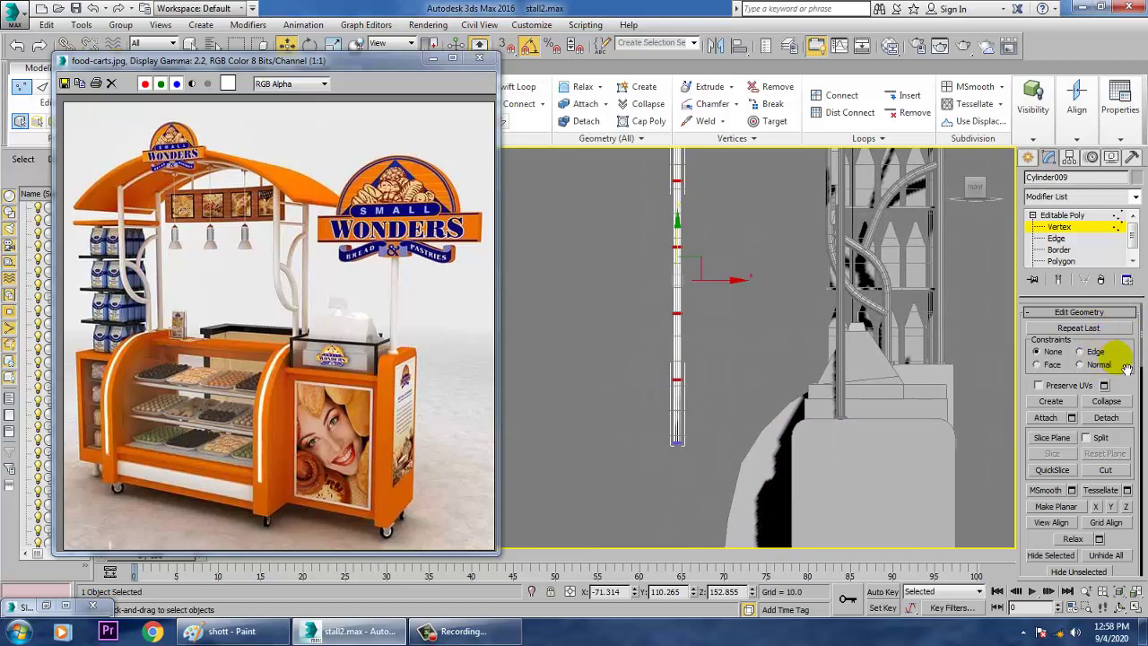
# Convert the vertex selection to edges, exclude the lengthwise edges, and remove the intermediate ring edges from the pole
pyautogui.scroll(-5, 1121, 363)
pyautogui.click(1065, 350)
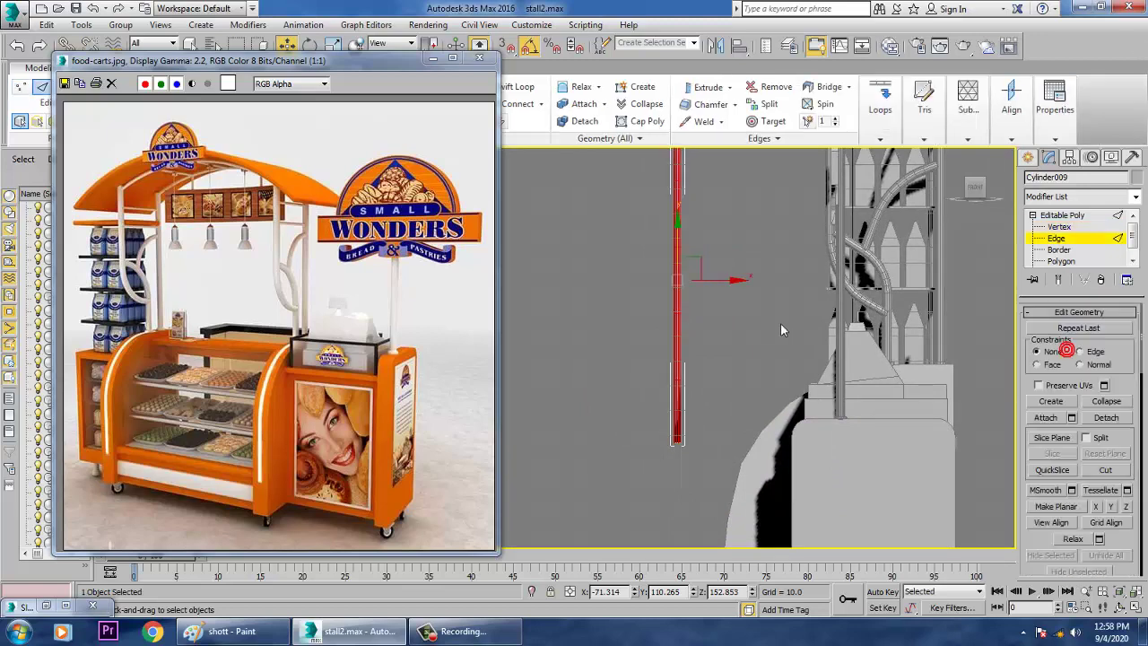
pyautogui.moveTo(785, 307); pyautogui.dragTo(797, 453, button='middle')
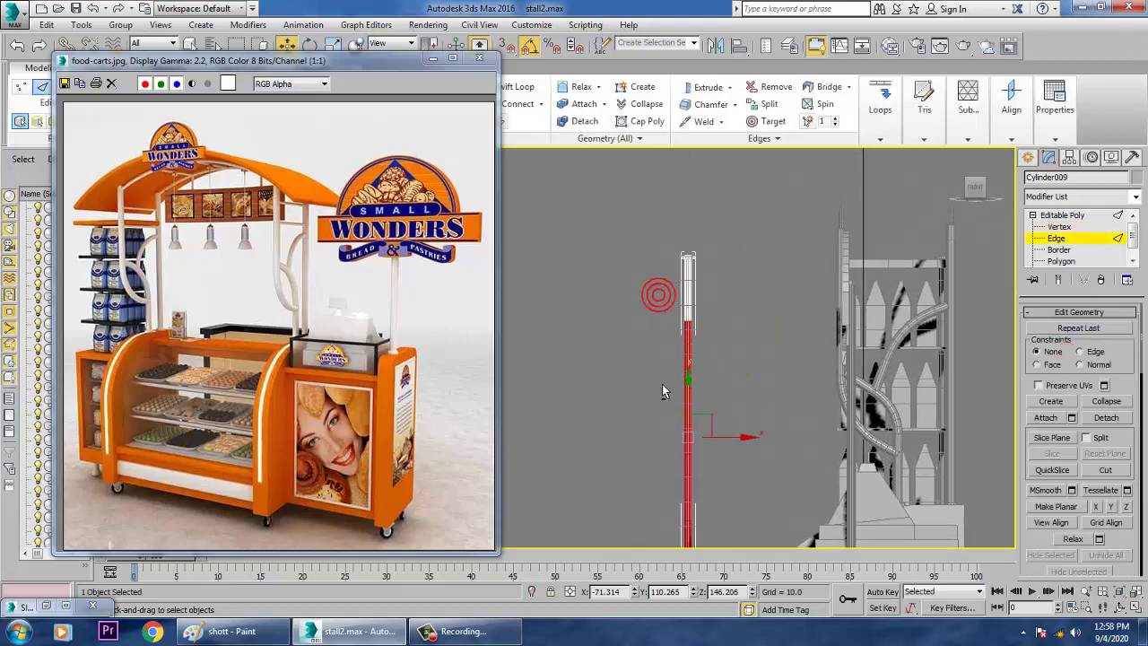
pyautogui.keyDown('alt'); pyautogui.moveTo(670, 358); pyautogui.dragTo(744, 353); pyautogui.keyUp('alt')
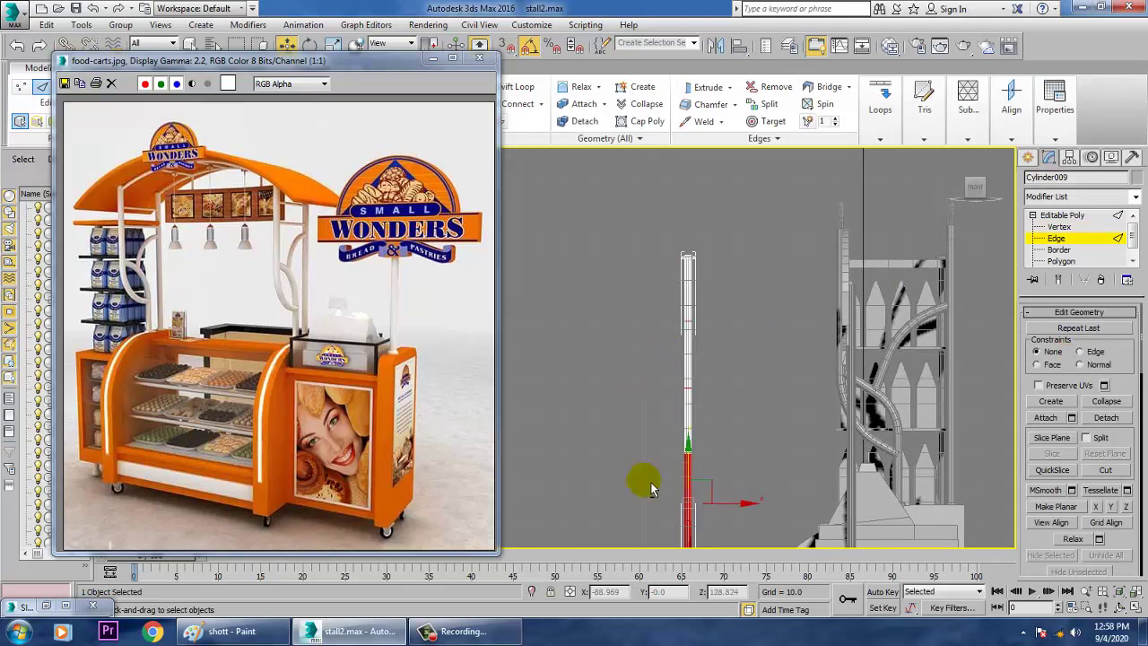
pyautogui.keyDown('alt'); pyautogui.moveTo(646, 480); pyautogui.dragTo(749, 469); pyautogui.keyUp('alt')
pyautogui.moveTo(701, 487); pyautogui.dragTo(704, 386, button='middle')
pyautogui.keyDown('alt'); pyautogui.moveTo(644, 437); pyautogui.dragTo(756, 442); pyautogui.keyUp('alt')
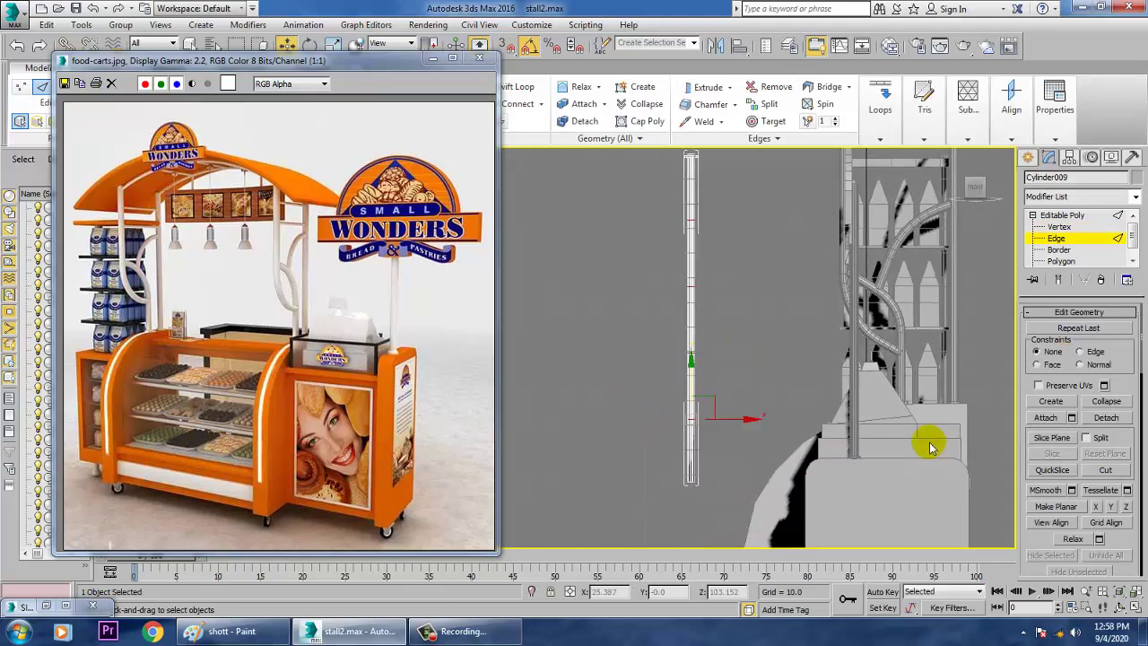
# Shorten the copied pole to a short stub by moving its lower-end vertices up close beneath the upper collar
pyautogui.press('1')
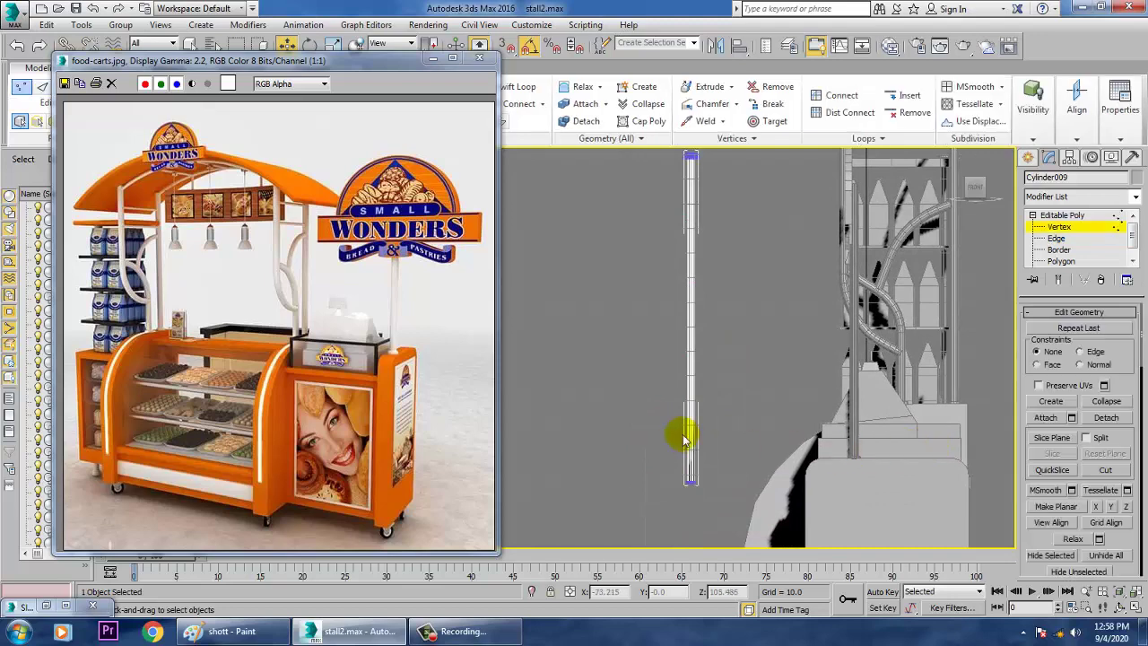
pyautogui.moveTo(662, 423); pyautogui.dragTo(743, 491)
pyautogui.moveTo(702, 434); pyautogui.dragTo(703, 236)
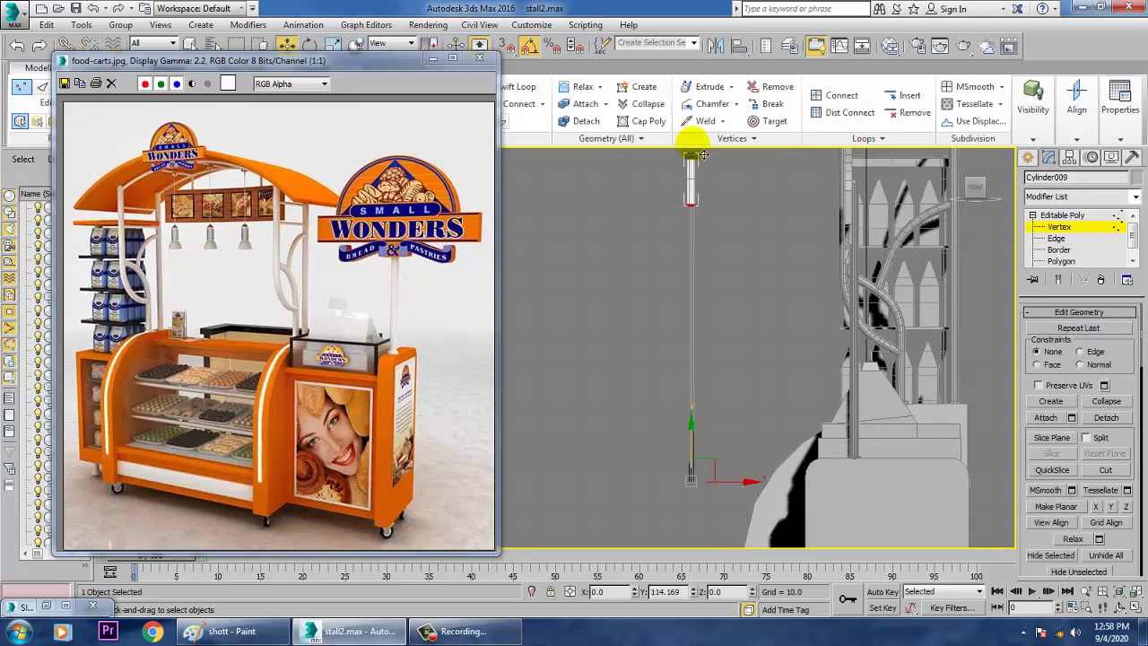
pyautogui.moveTo(700, 131); pyautogui.dragTo(699, 130)
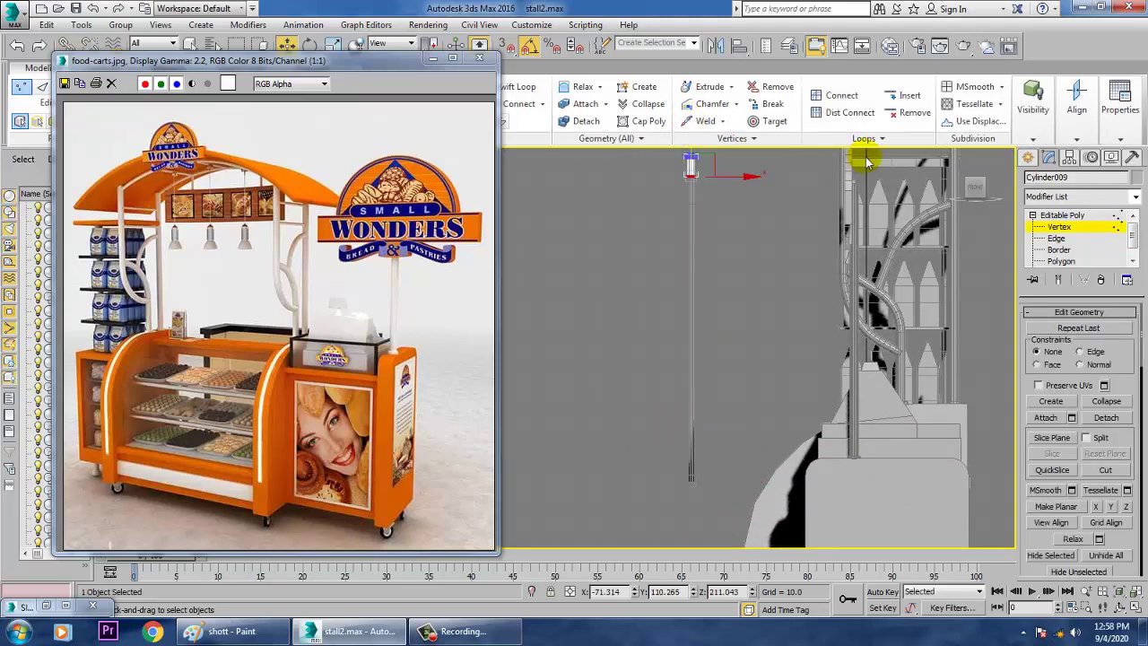
pyautogui.click(1072, 215)
pyautogui.hotkey('alt', 'q')
# Lower the stub's topmost vertices until they are flush with the collar's upper face, then leave vertex editing
pyautogui.moveTo(777, 303); pyautogui.dragTo(807, 322, button='middle')
pyautogui.scroll(-5, 745, 330)
pyautogui.scroll(4, 708, 307)
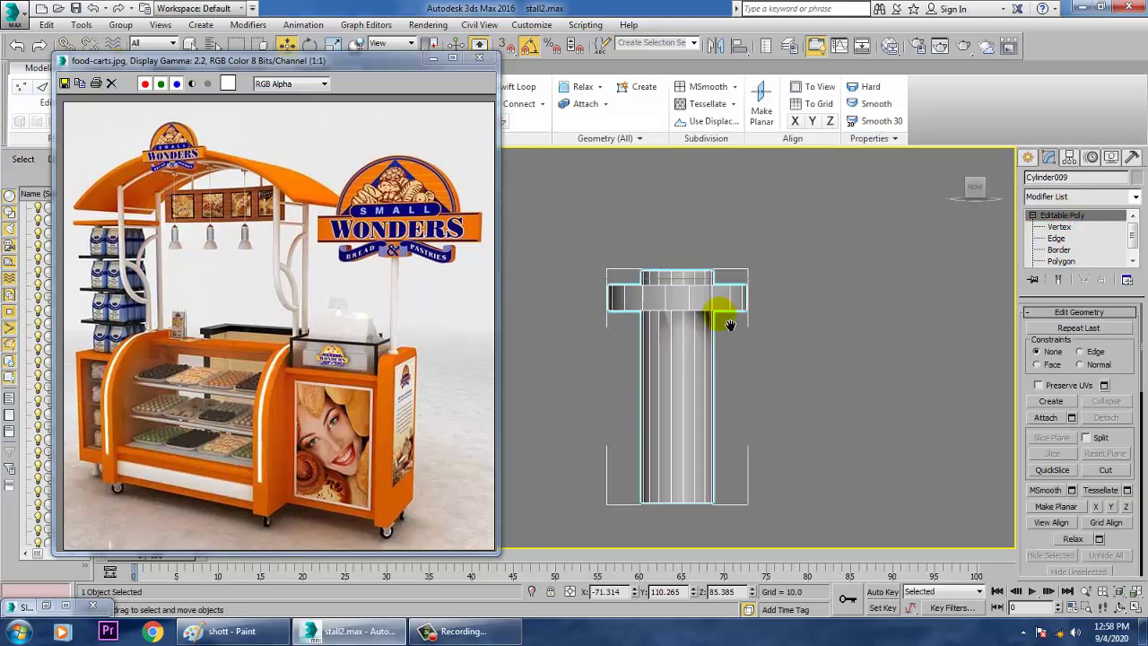
pyautogui.moveTo(720, 315); pyautogui.dragTo(778, 427, button='middle')
pyautogui.scroll(4, 761, 402)
pyautogui.press('1')
pyautogui.moveTo(838, 410); pyautogui.dragTo(838, 411)
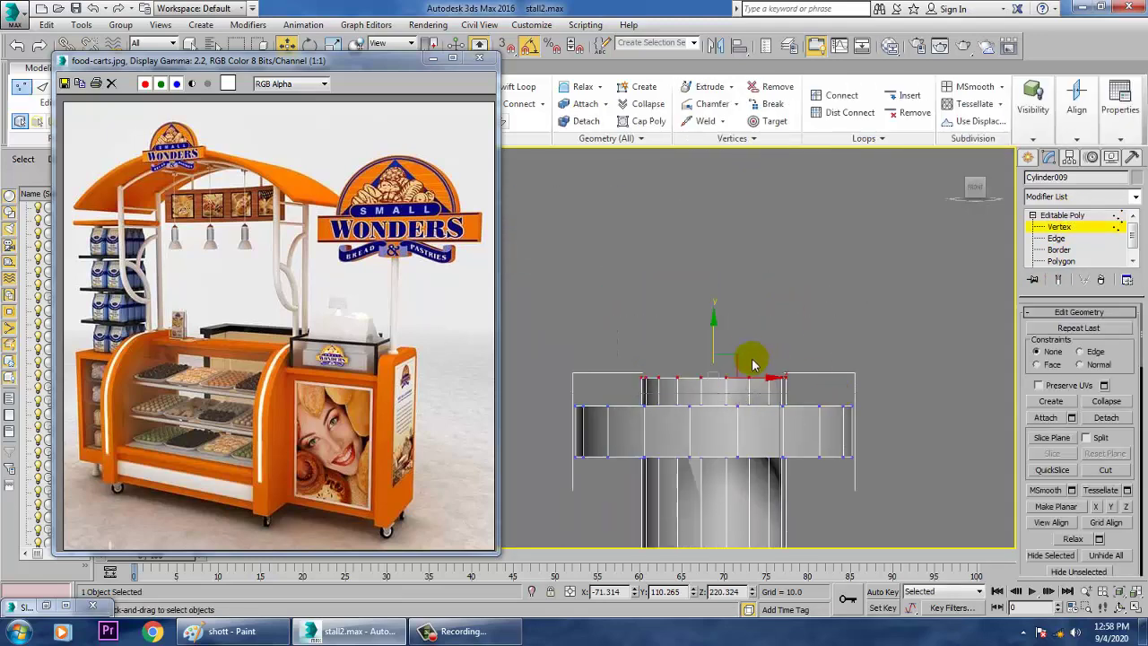
pyautogui.moveTo(721, 344); pyautogui.dragTo(731, 376)
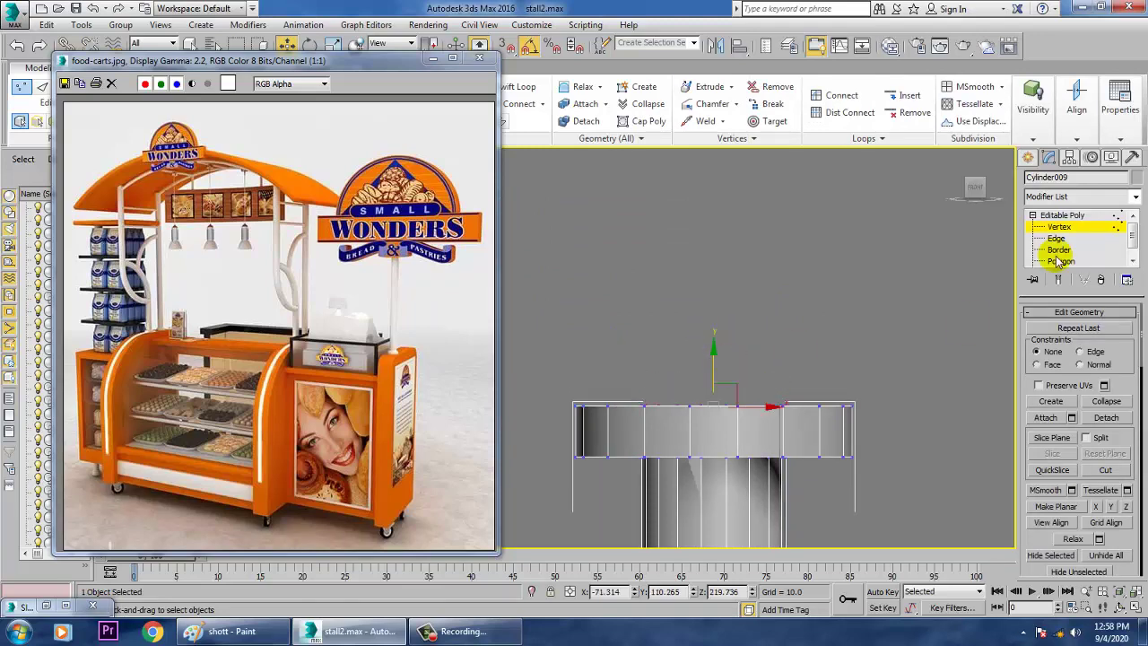
pyautogui.click(1084, 214)
# Center the stub's pivot on the object and rotate it upside down so the collar forms a foot plate
pyautogui.press('e')
pyautogui.scroll(-3, 807, 456)
pyautogui.scroll(-5, 813, 462)
pyautogui.moveTo(807, 460); pyautogui.dragTo(748, 302, button='middle')
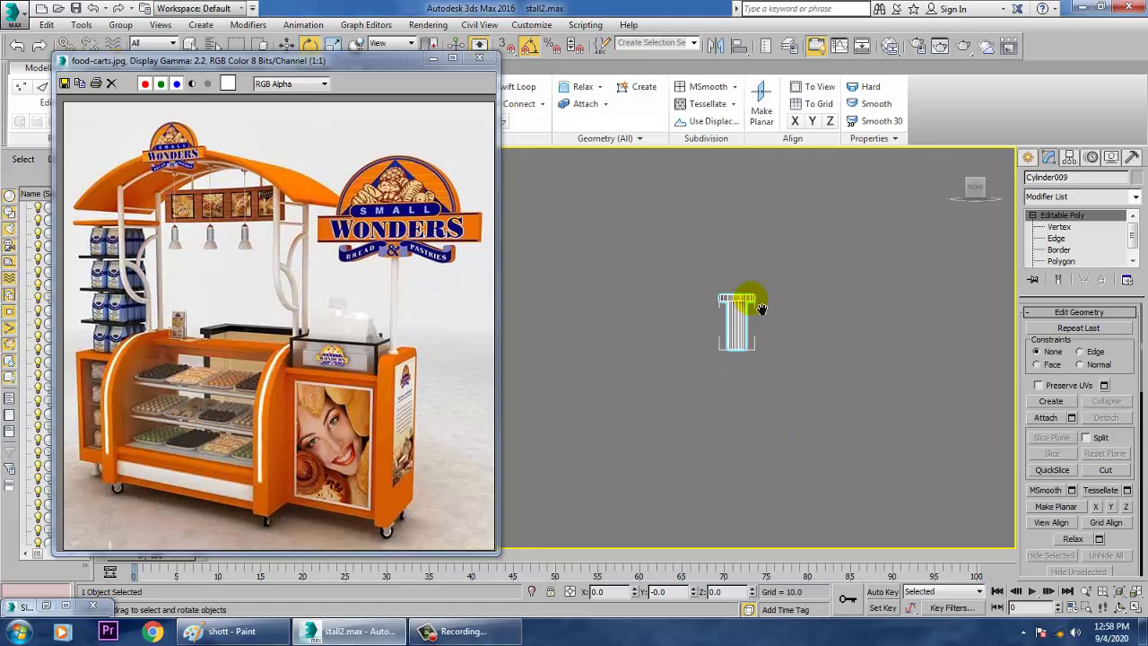
pyautogui.click(1069, 158)
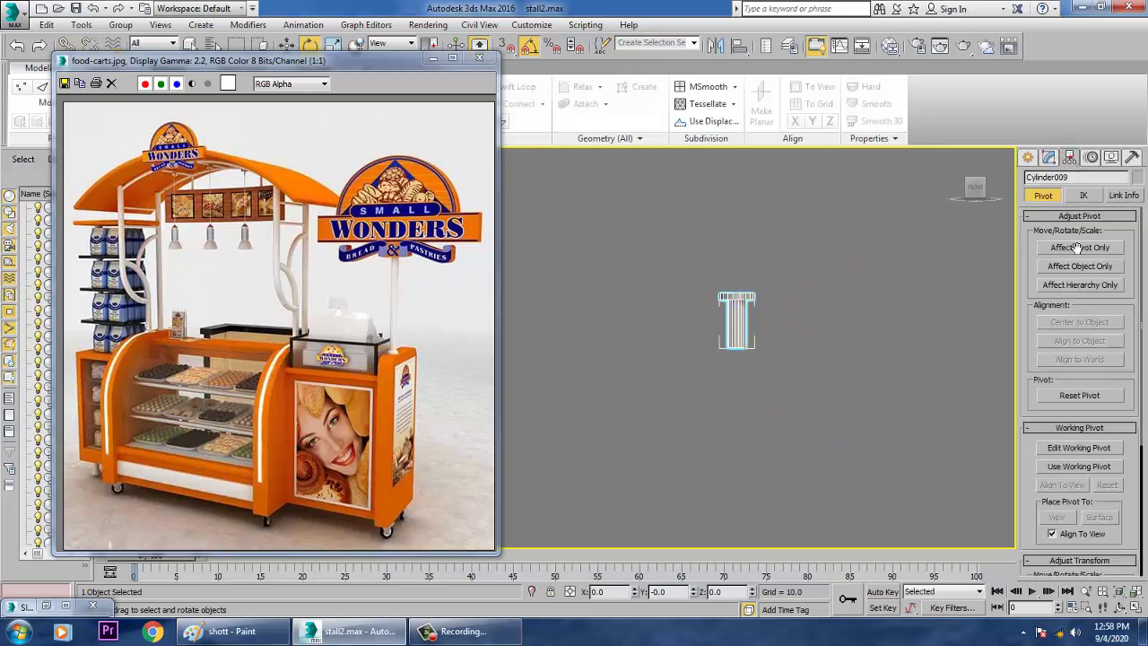
pyautogui.click(1088, 321)
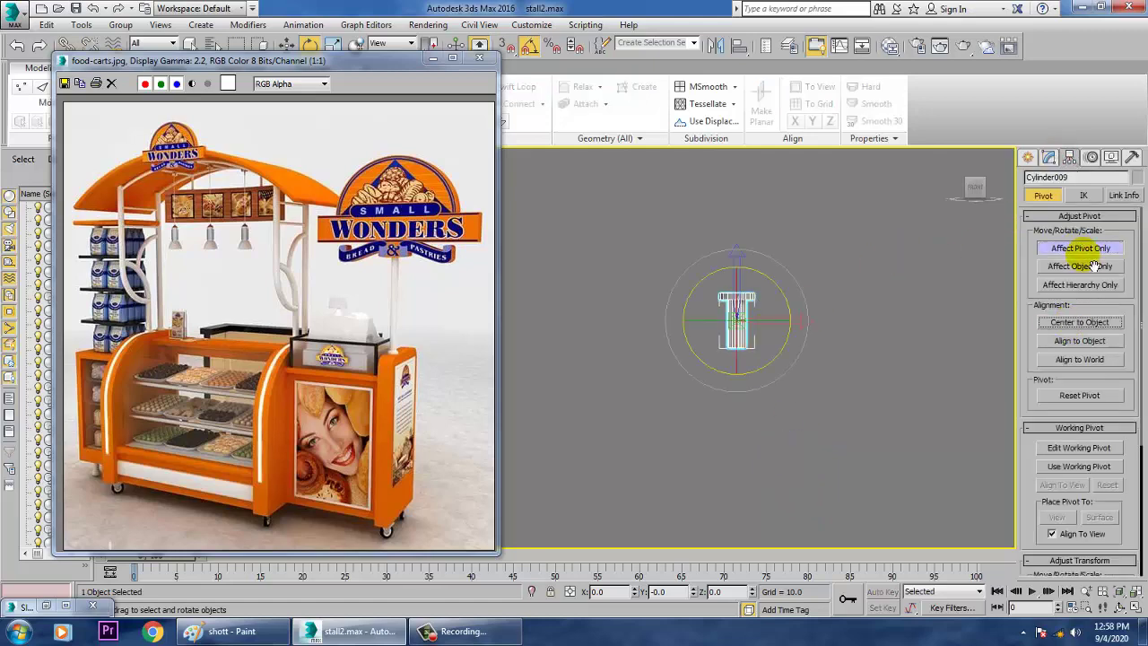
pyautogui.click(1081, 247)
pyautogui.moveTo(787, 302); pyautogui.dragTo(760, 516)
# Move the foot down to about Z 8.8 and along X to about -19.6, beside the cart's base
pyautogui.press('w')
pyautogui.scroll(-5, 778, 420)
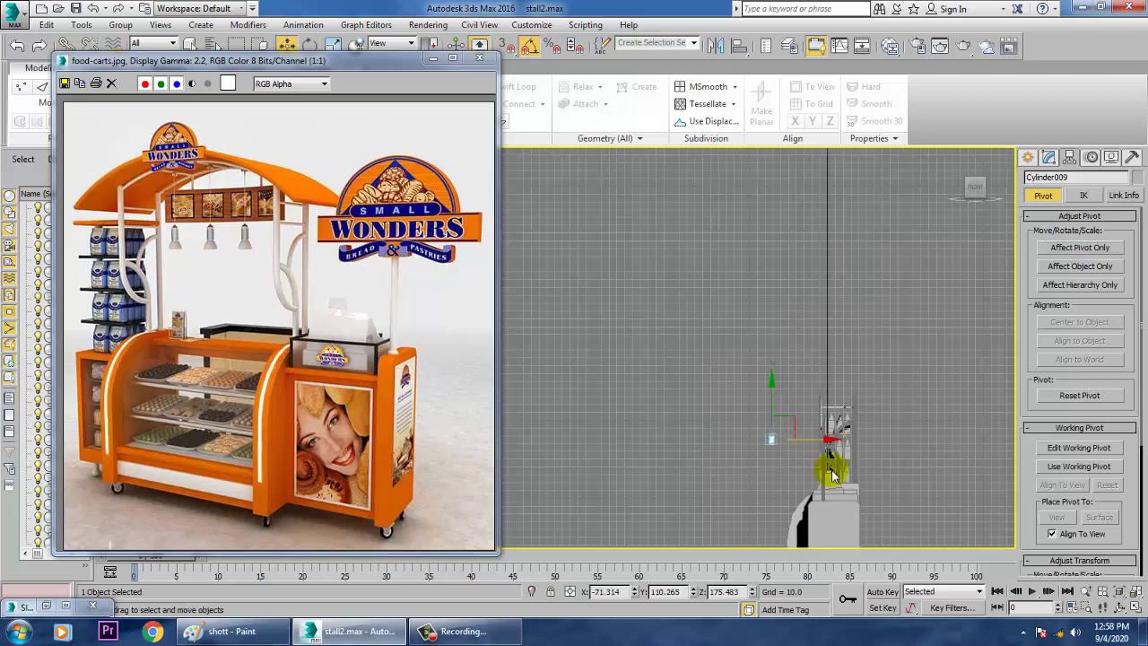
pyautogui.moveTo(832, 455); pyautogui.dragTo(828, 289, button='middle')
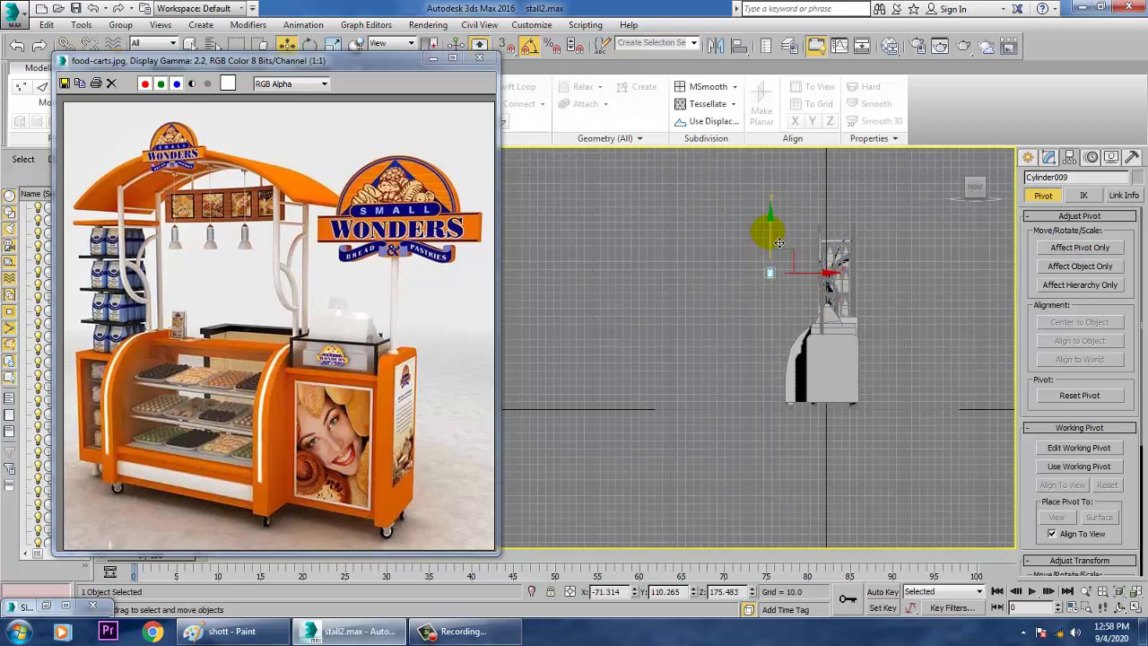
pyautogui.moveTo(779, 242); pyautogui.dragTo(825, 396)
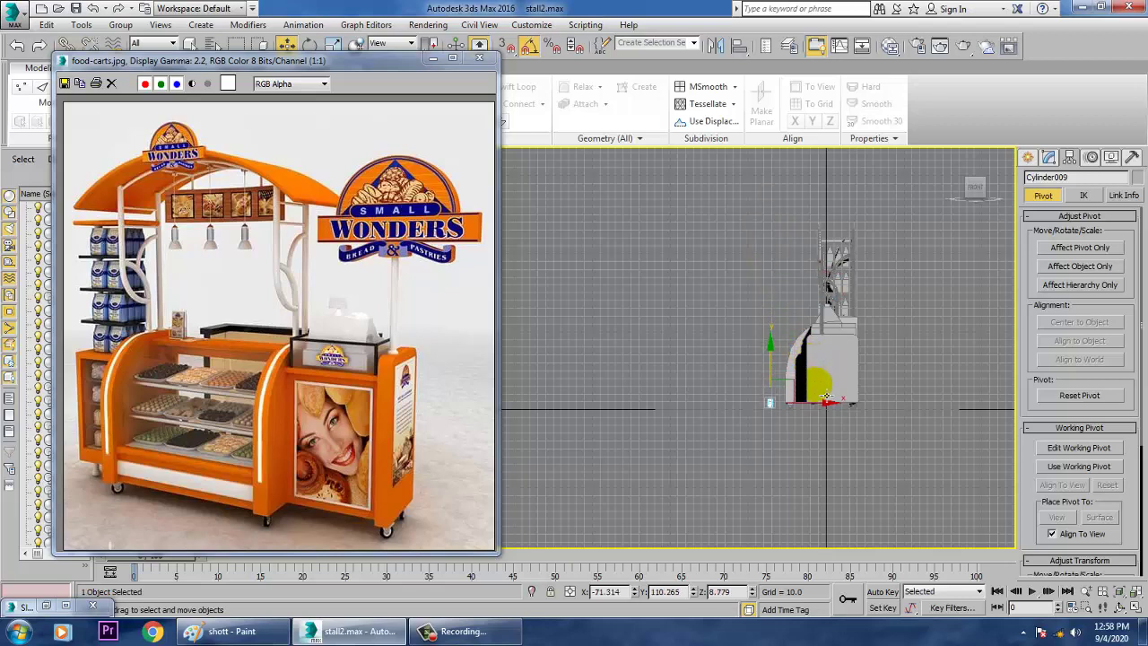
pyautogui.scroll(4, 817, 406)
pyautogui.moveTo(744, 394); pyautogui.dragTo(858, 415)
# Scale the foot uniformly in the Perspective view to suit the shelf rack's base
pyautogui.press('p')
pyautogui.press('z')
pyautogui.scroll(-8, 804, 456)
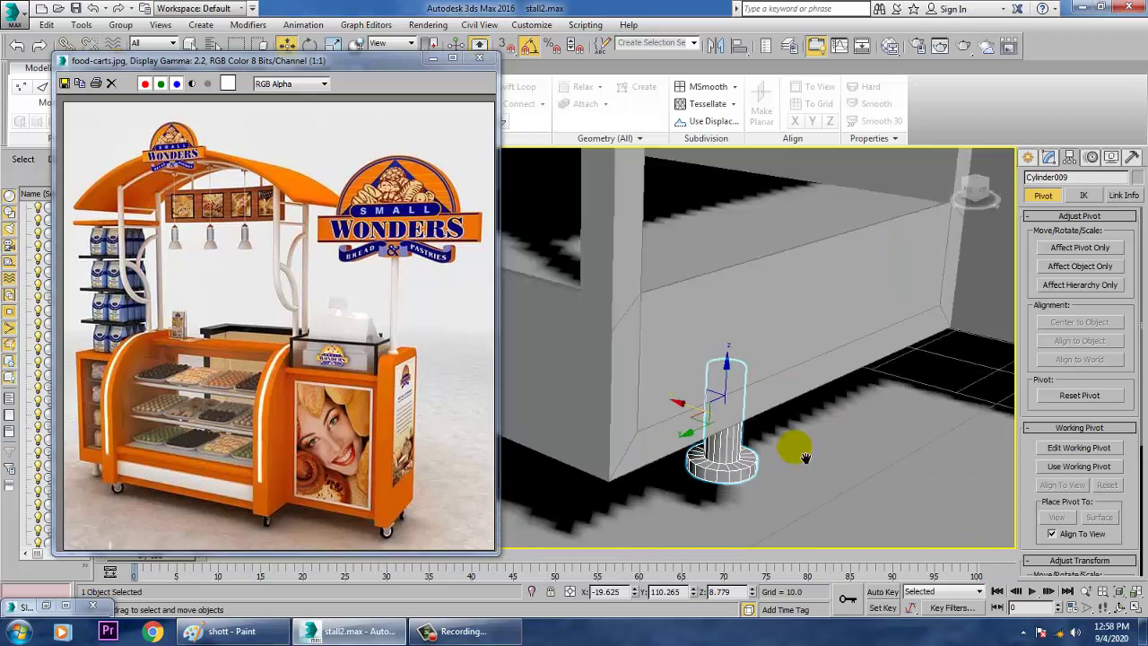
pyautogui.keyDown('alt'); pyautogui.moveTo(828, 456); pyautogui.dragTo(762, 449, button='middle'); pyautogui.keyUp('alt')
pyautogui.scroll(2, 762, 452)
pyautogui.scroll(4, 763, 452)
pyautogui.press('r')
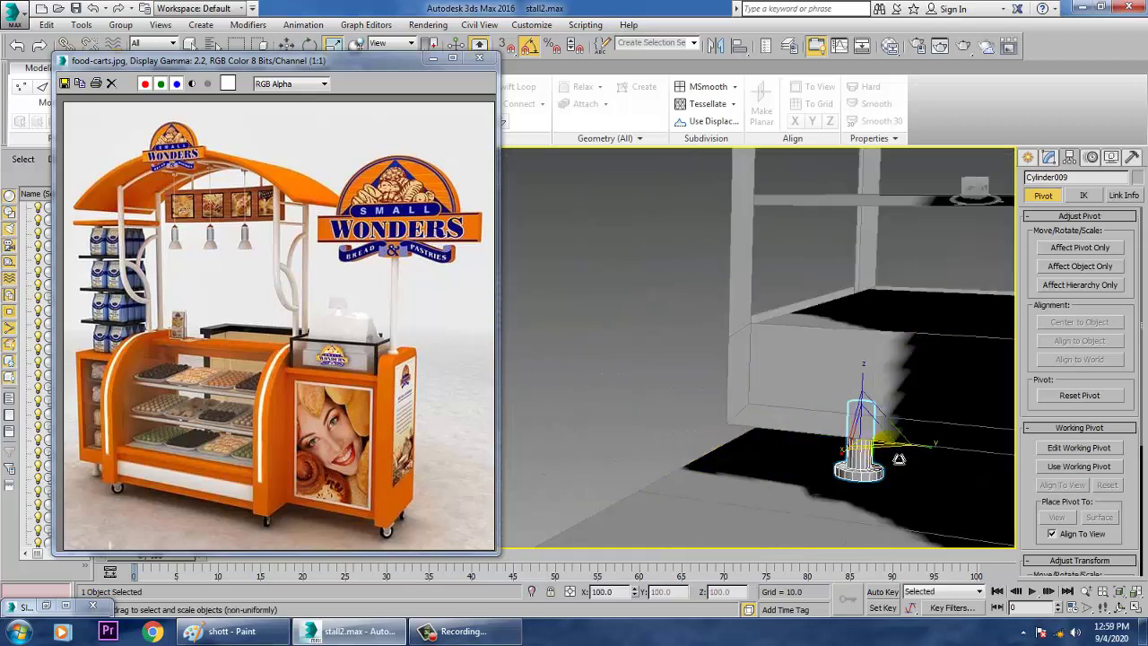
pyautogui.moveTo(870, 439)
pyautogui.mouseDown()
pyautogui.moveTo(857, 428)
pyautogui.moveTo(885, 429)
pyautogui.mouseUp()
# Position the foot near the shelf rack's base corner at about X -17.1, Y 111.2 and Z 4.8
pyautogui.press('w')
pyautogui.keyDown('alt'); pyautogui.moveTo(812, 453); pyautogui.dragTo(874, 480, button='middle'); pyautogui.keyUp('alt')
pyautogui.moveTo(835, 467); pyautogui.dragTo(823, 469)
pyautogui.keyDown('alt'); pyautogui.moveTo(910, 498); pyautogui.dragTo(825, 508, button='middle'); pyautogui.keyUp('alt')
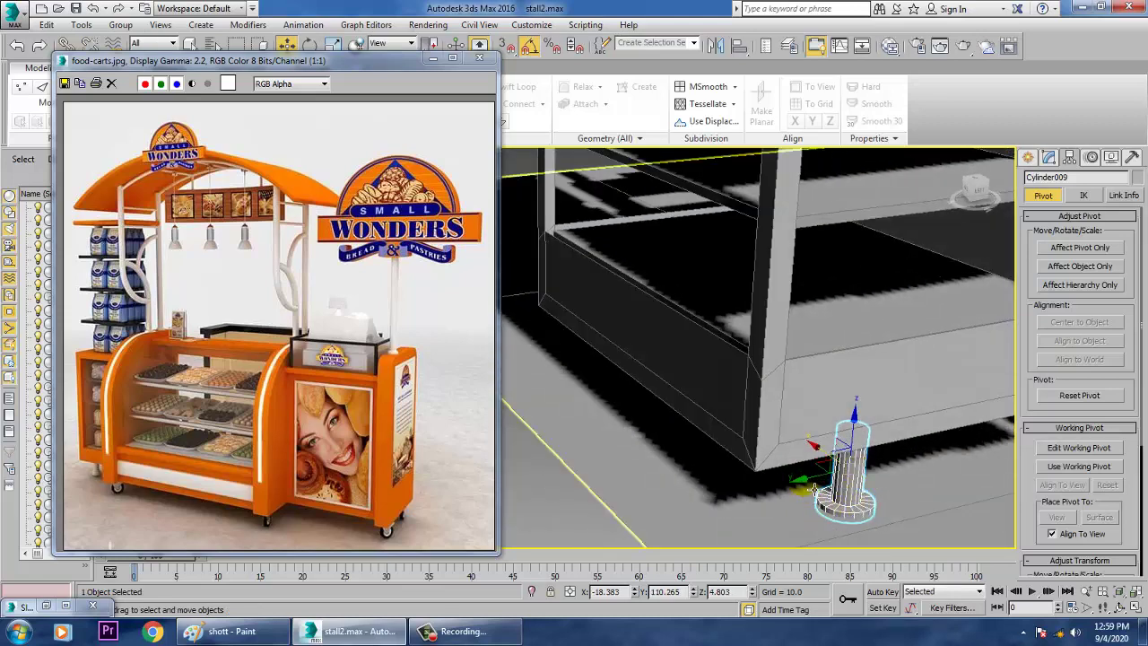
pyautogui.moveTo(805, 480); pyautogui.dragTo(797, 483)
pyautogui.keyDown('alt'); pyautogui.moveTo(790, 486); pyautogui.dragTo(833, 474, button='middle'); pyautogui.keyUp('alt')
pyautogui.moveTo(809, 464); pyautogui.dragTo(800, 464)
pyautogui.keyDown('alt'); pyautogui.moveTo(894, 454); pyautogui.dragTo(800, 426, button='middle'); pyautogui.keyUp('alt')
pyautogui.moveTo(873, 469); pyautogui.dragTo(866, 427, button='middle')
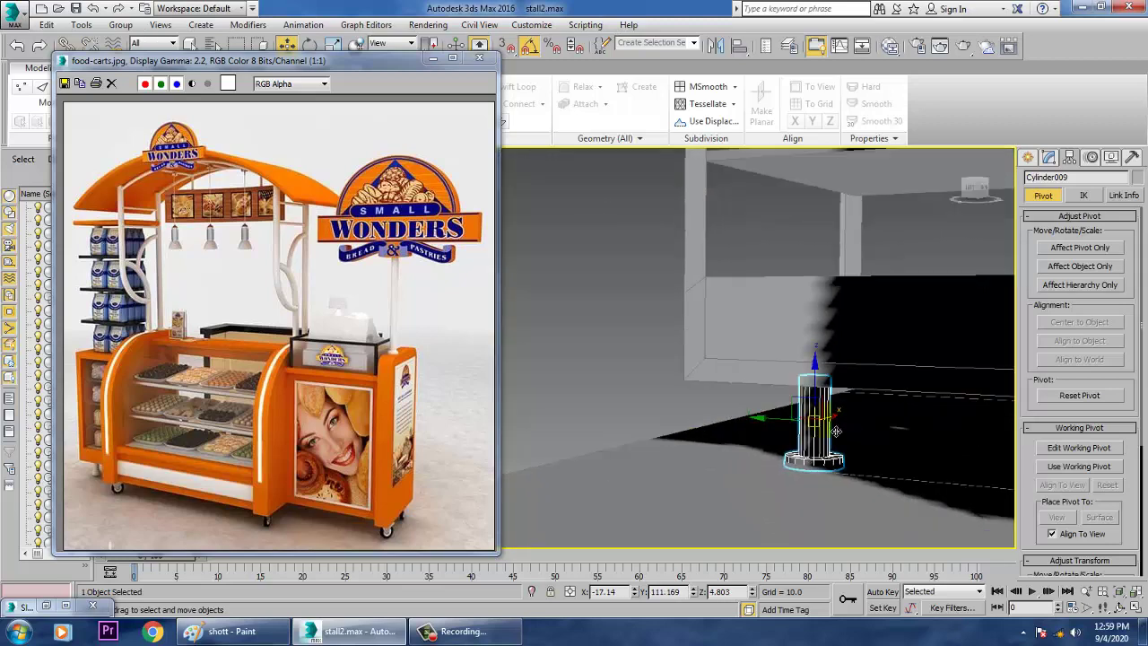
# Raise the foot to about Z 5.1 and shift it along Y to about 113.6, toward the base's outer corner
pyautogui.scroll(3, 866, 428)
pyautogui.moveTo(817, 393); pyautogui.dragTo(817, 387)
pyautogui.scroll(-5, 820, 428)
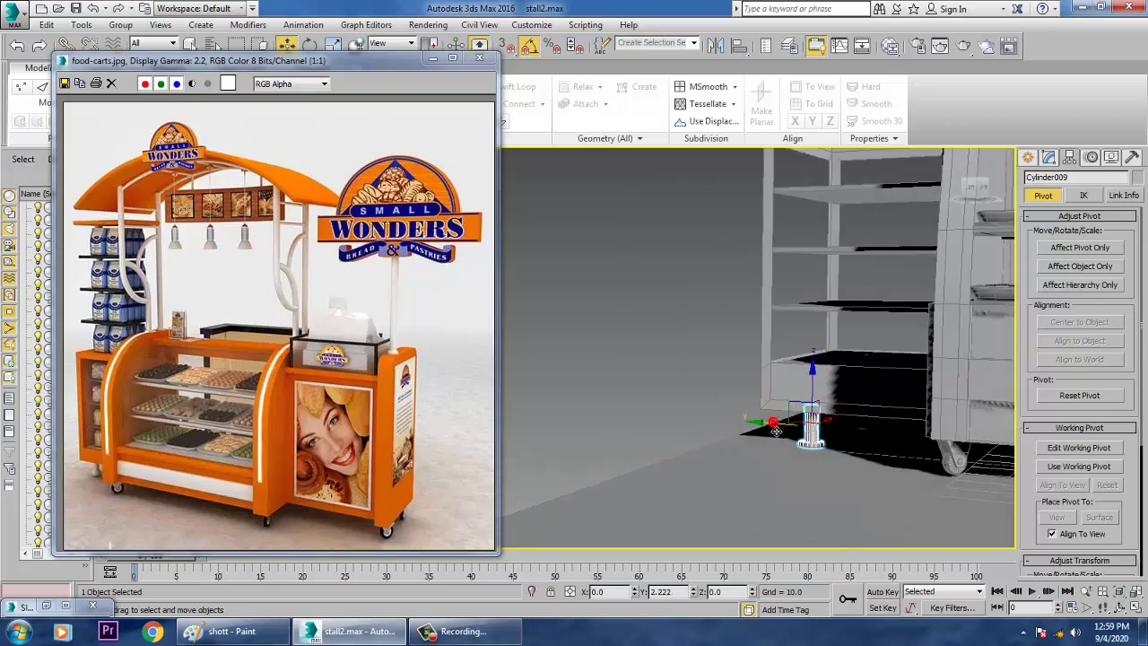
# Examine the whole cart from the front, comparing the shelf rack's foot and the base with the reference image
pyautogui.scroll(-8, 974, 436)
pyautogui.moveTo(974, 436); pyautogui.dragTo(705, 459, button='middle')
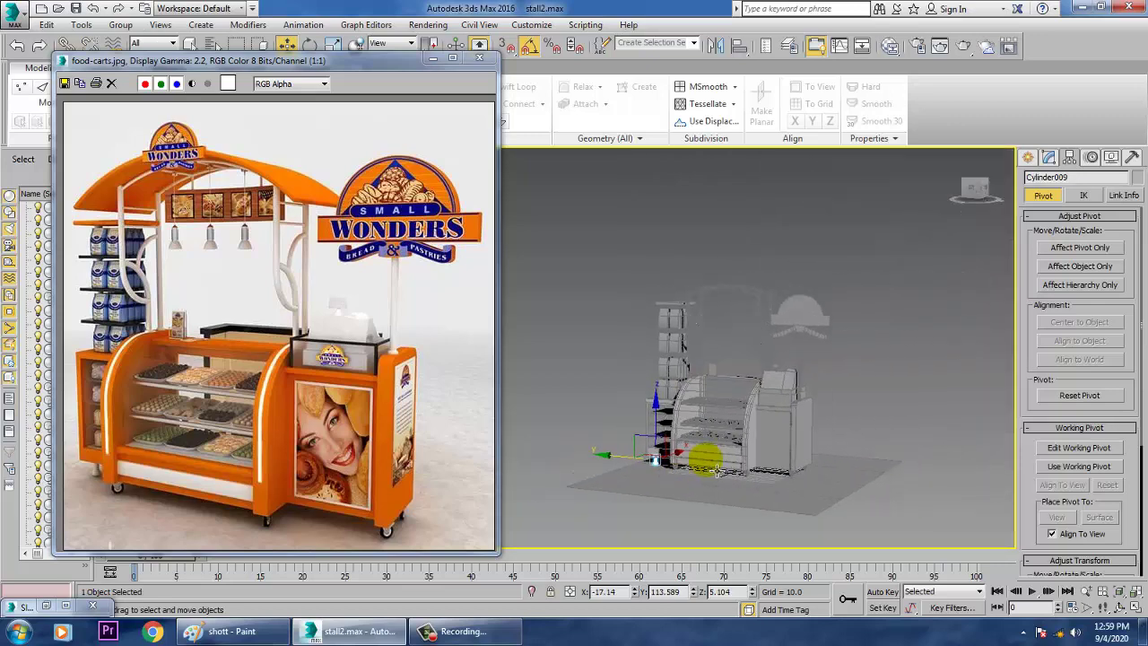
pyautogui.scroll(5, 716, 466)
pyautogui.moveTo(875, 428); pyautogui.dragTo(876, 531, button='middle')
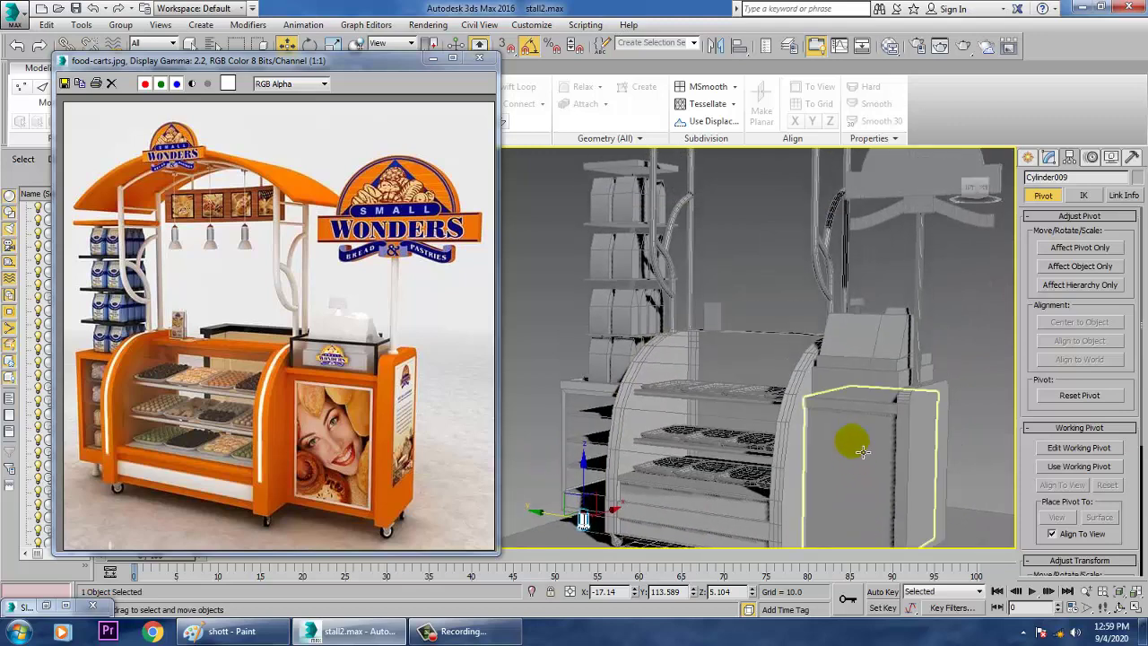
pyautogui.scroll(-6, 857, 471)
pyautogui.scroll(4, 874, 471)
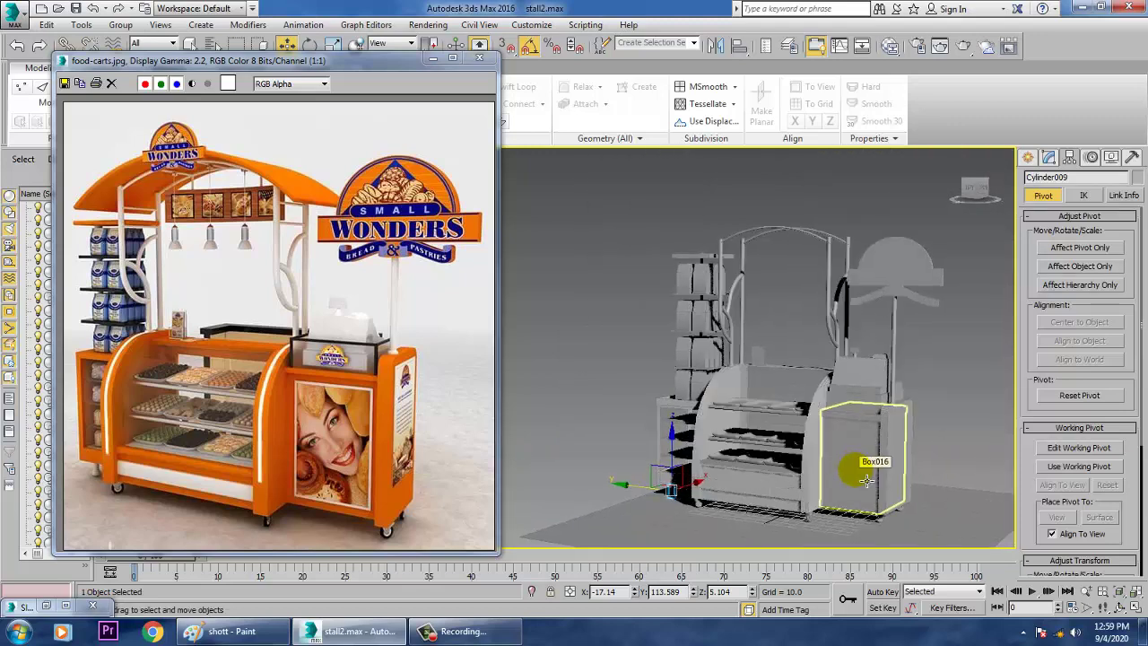
pyautogui.moveTo(867, 480); pyautogui.dragTo(829, 478, button='middle')
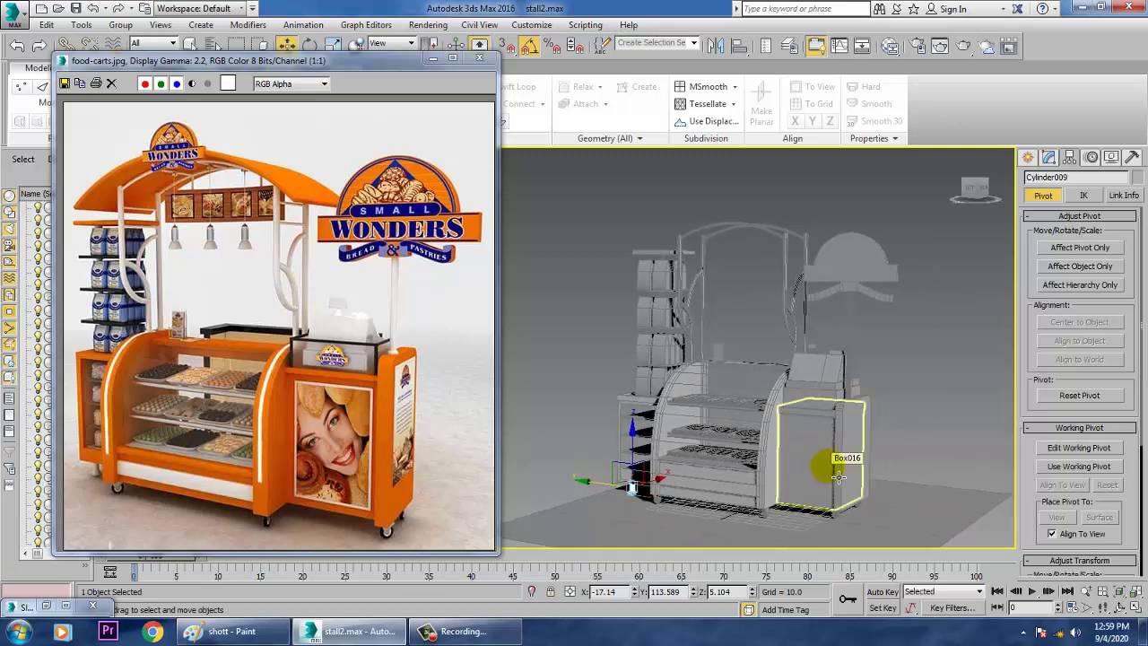